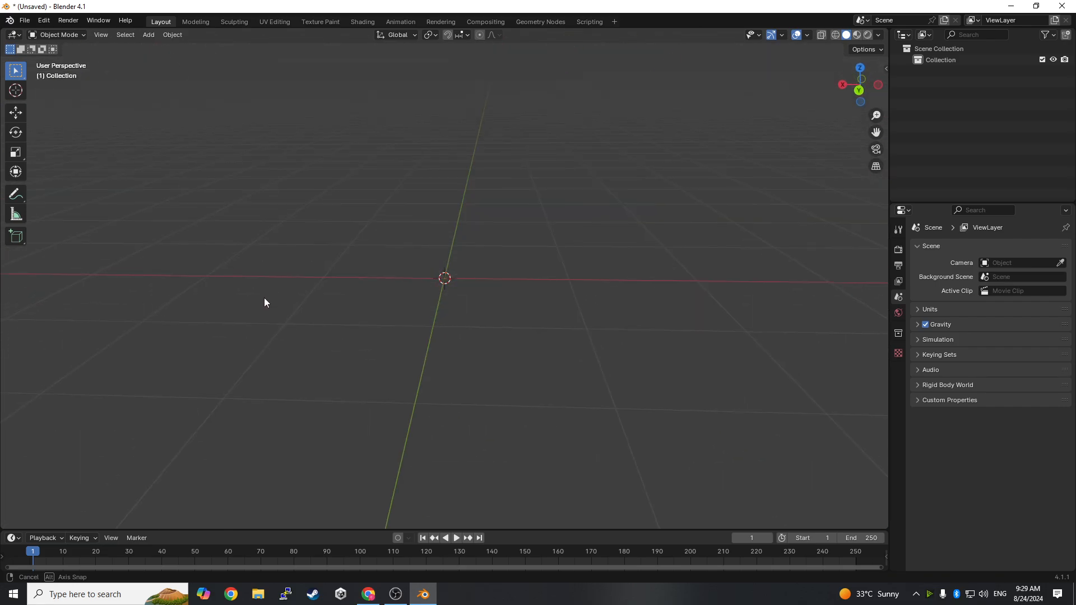
- Add a cube mesh at the world origin
{"action": "mouse_move", "coordinate": [551, 294]}
{"action": "middle_mouse_down"}
{"action": "mouse_move", "coordinate": [543, 332]}
{"action": "mouse_move", "coordinate": [558, 312]}
{"action": "middle_mouse_up"}
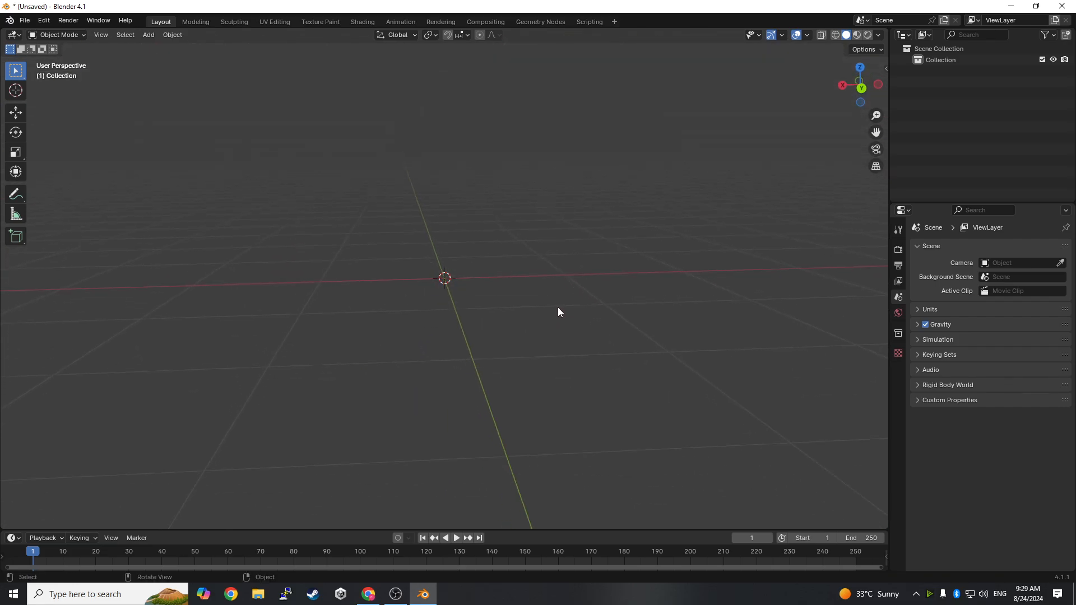
{"action": "left_click", "coordinate": [148, 35]}
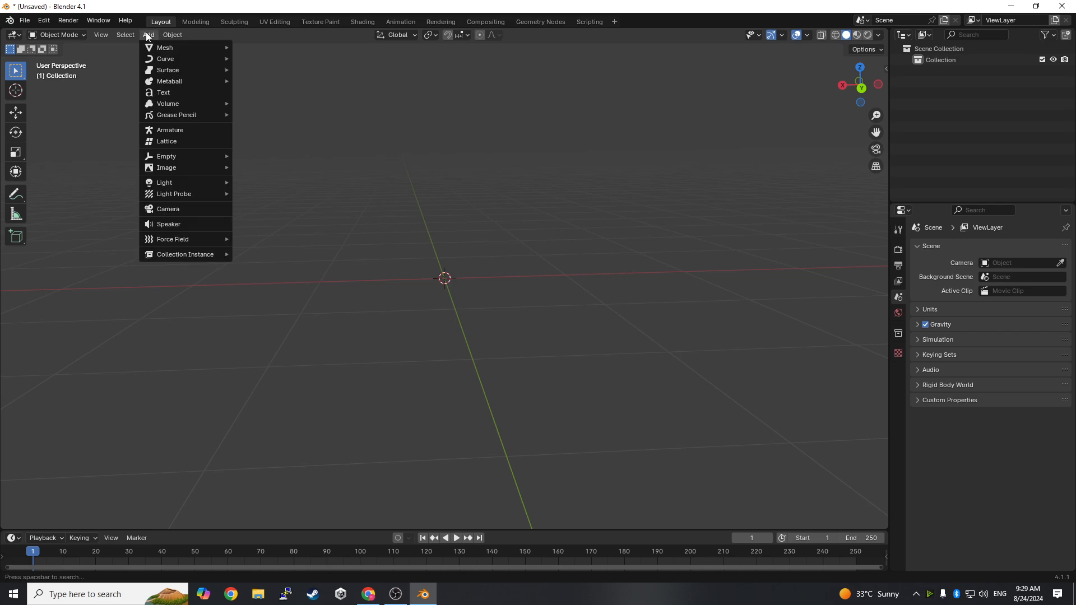
{"action": "mouse_move", "coordinate": [156, 47]}
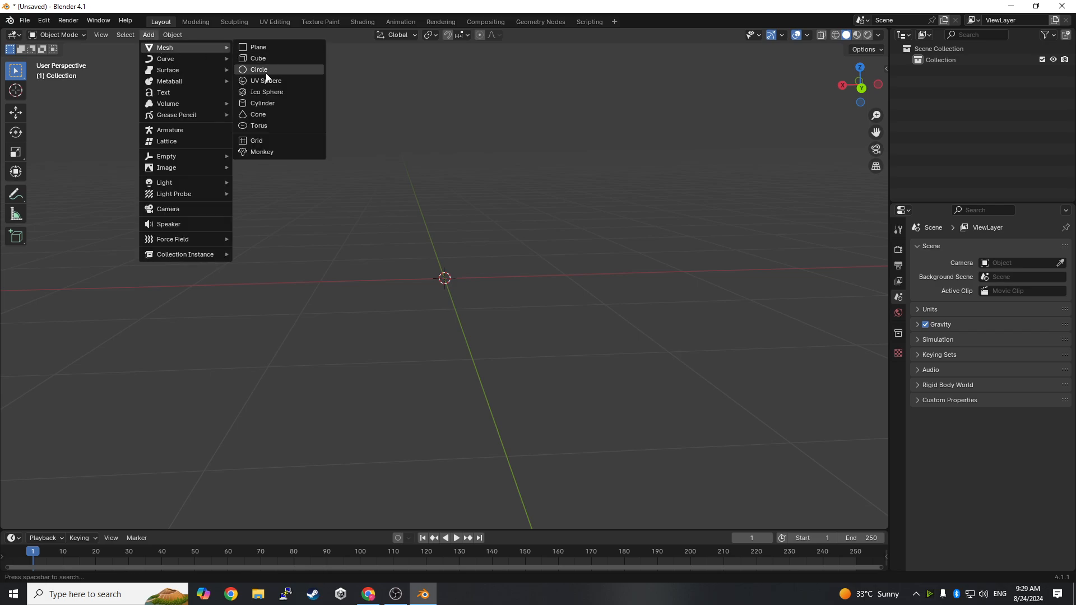
{"action": "left_click", "coordinate": [258, 58]}
- Add a Subdivision modifier to the cube and set its viewport level to 2
{"action": "middle_click_drag", "start_coordinate": [550, 242], "coordinate": [667, 227]}
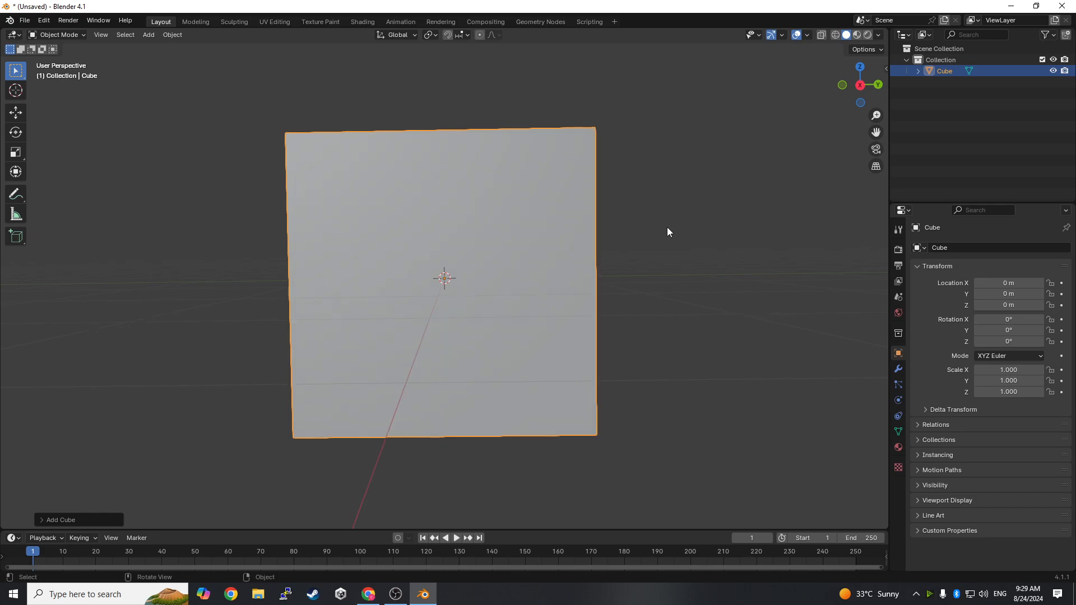
{"action": "scroll", "coordinate": [667, 227], "scroll_direction": "down", "scroll_amount": 1}
{"action": "left_click", "coordinate": [903, 369]}
{"action": "left_click", "coordinate": [964, 245]}
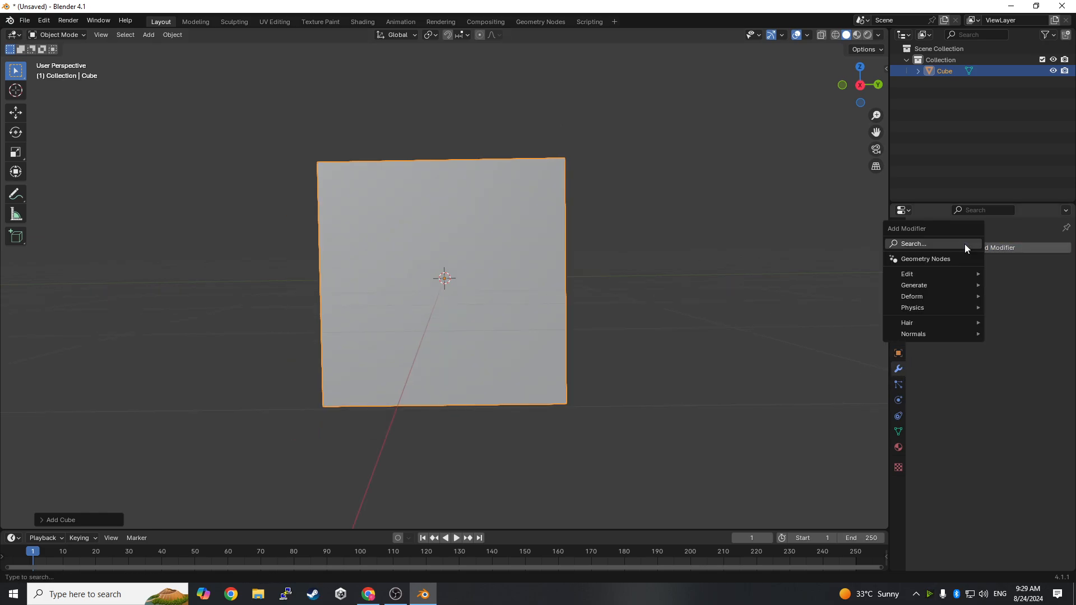
{"action": "mouse_move", "coordinate": [934, 283]}
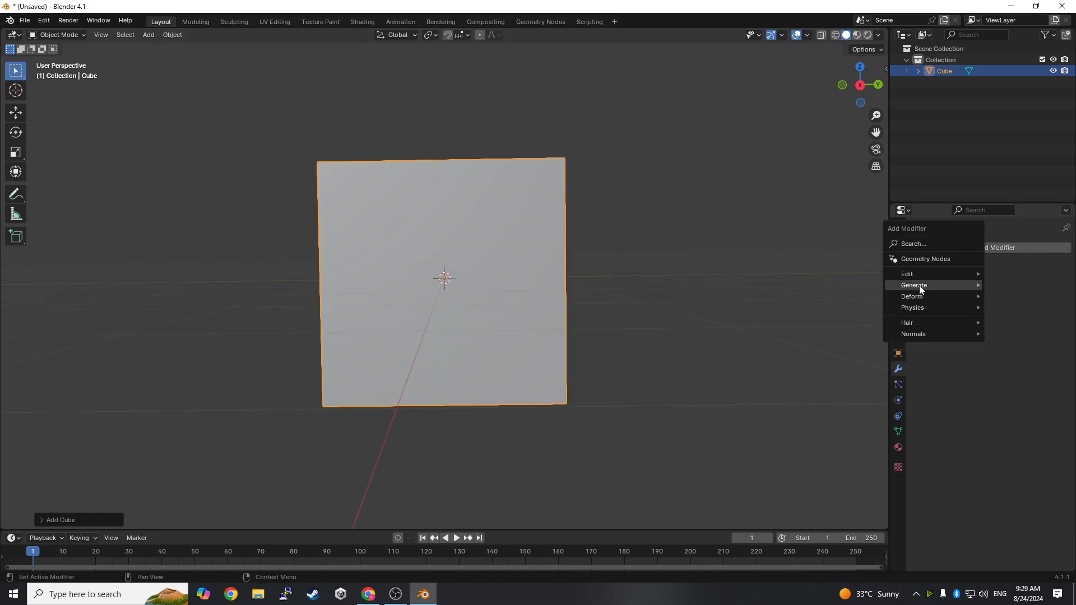
{"action": "left_click", "coordinate": [842, 429]}
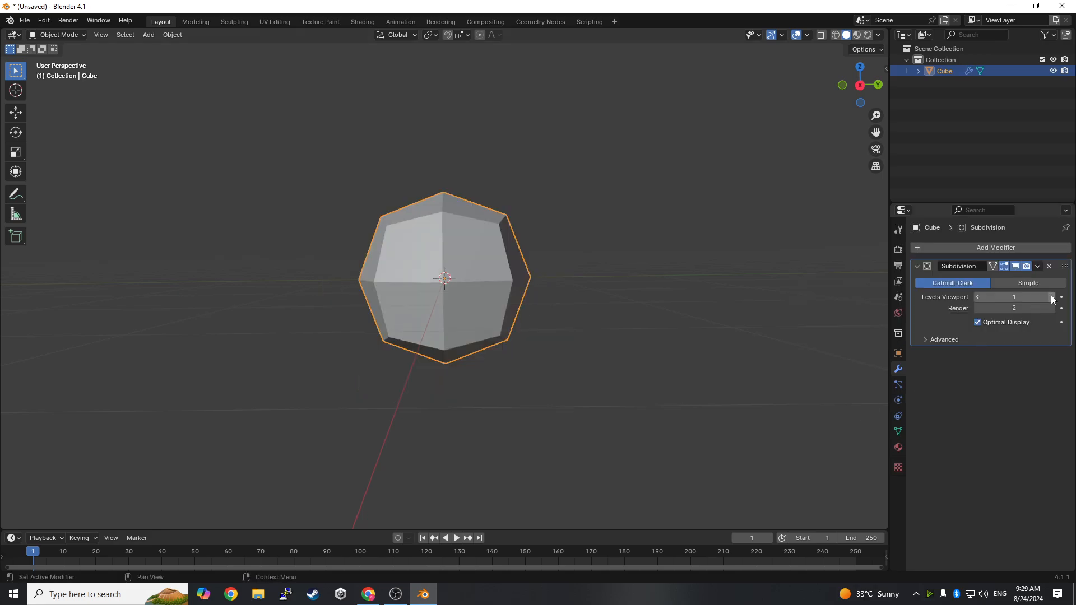
{"action": "left_click", "coordinate": [1053, 297]}
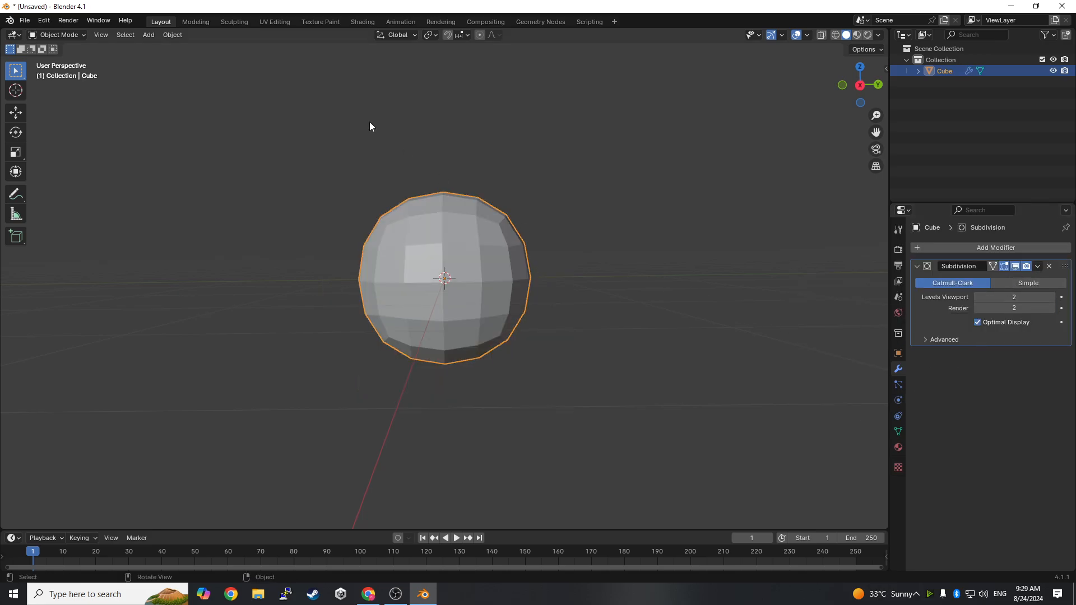
- In Edit Mode with face selection, extrude the cube's bottom face about 0.6 m straight downward
{"action": "left_click", "coordinate": [65, 35]}
{"action": "left_click", "coordinate": [62, 60]}
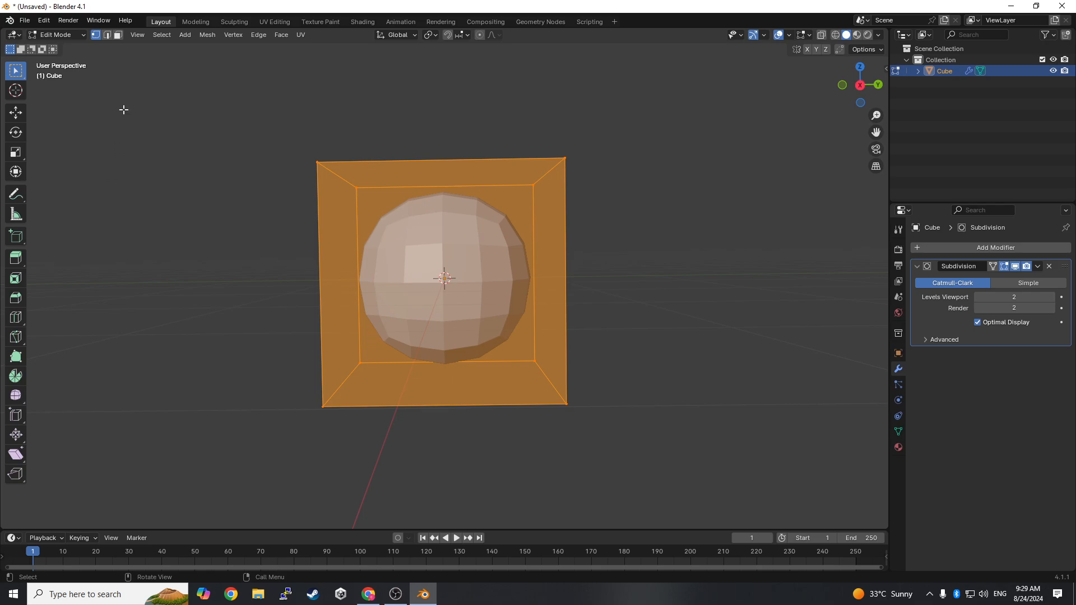
{"action": "left_click", "coordinate": [117, 35]}
{"action": "middle_click_drag", "start_coordinate": [559, 297], "coordinate": [557, 193]}
{"action": "left_click", "coordinate": [470, 279]}
{"action": "middle_click_drag", "start_coordinate": [502, 284], "coordinate": [505, 379]}
{"action": "scroll", "coordinate": [502, 389], "scroll_direction": "down", "scroll_amount": 2}
{"action": "key", "text": "g"}
{"action": "key", "text": "z"}
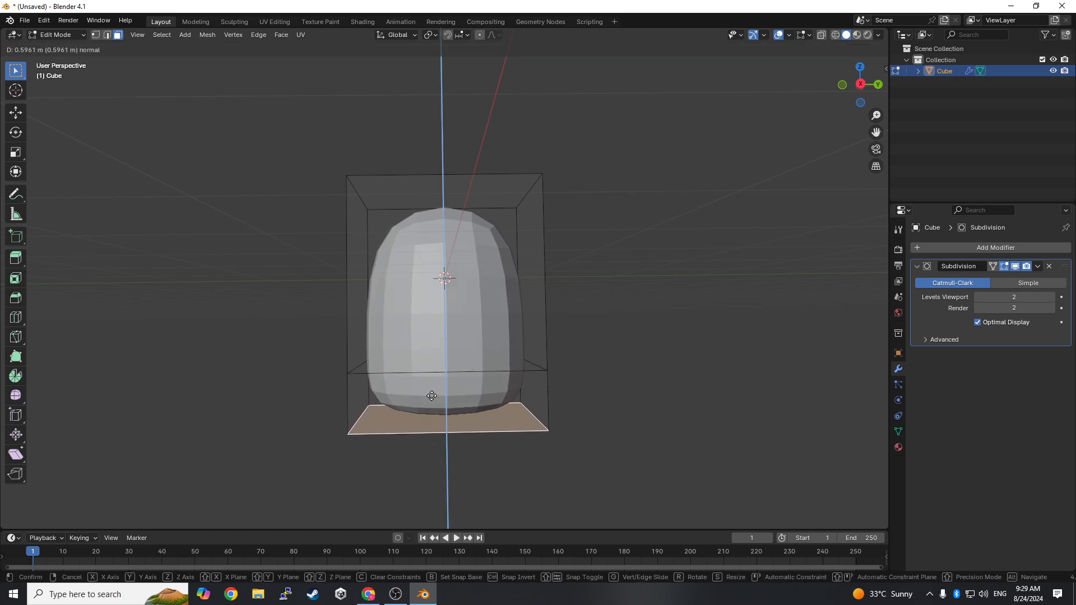
{"action": "left_click", "coordinate": [433, 398]}
- Return to Object Mode and apply the Subdivision modifier to the elongated body
{"action": "mouse_move", "coordinate": [575, 338]}
{"action": "middle_mouse_down"}
{"action": "mouse_move", "coordinate": [658, 343]}
{"action": "mouse_move", "coordinate": [567, 351]}
{"action": "middle_mouse_up"}
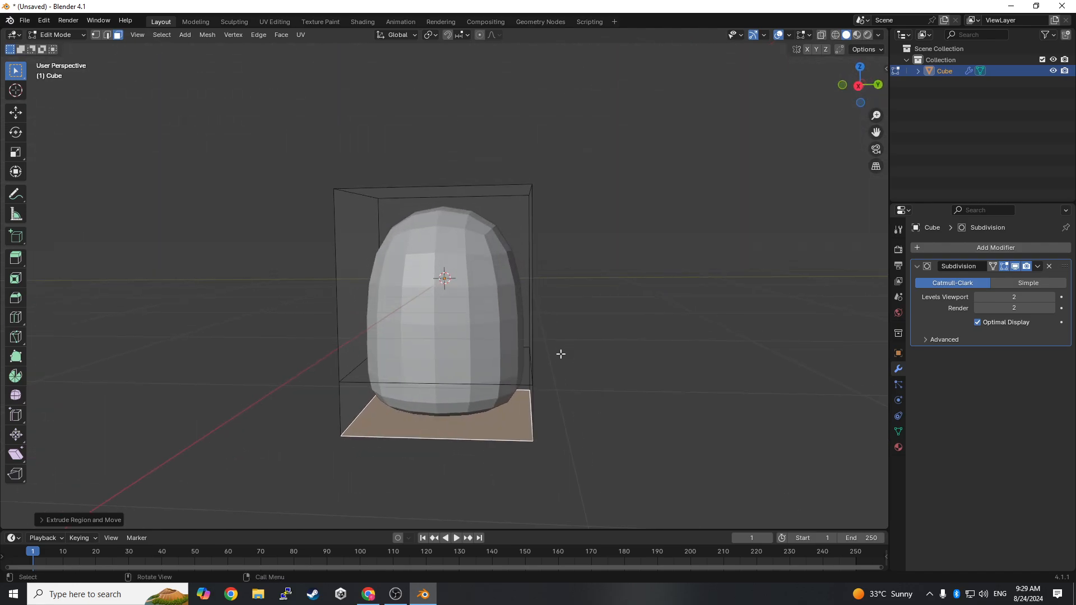
{"action": "scroll", "coordinate": [519, 284], "scroll_direction": "up", "scroll_amount": 7}
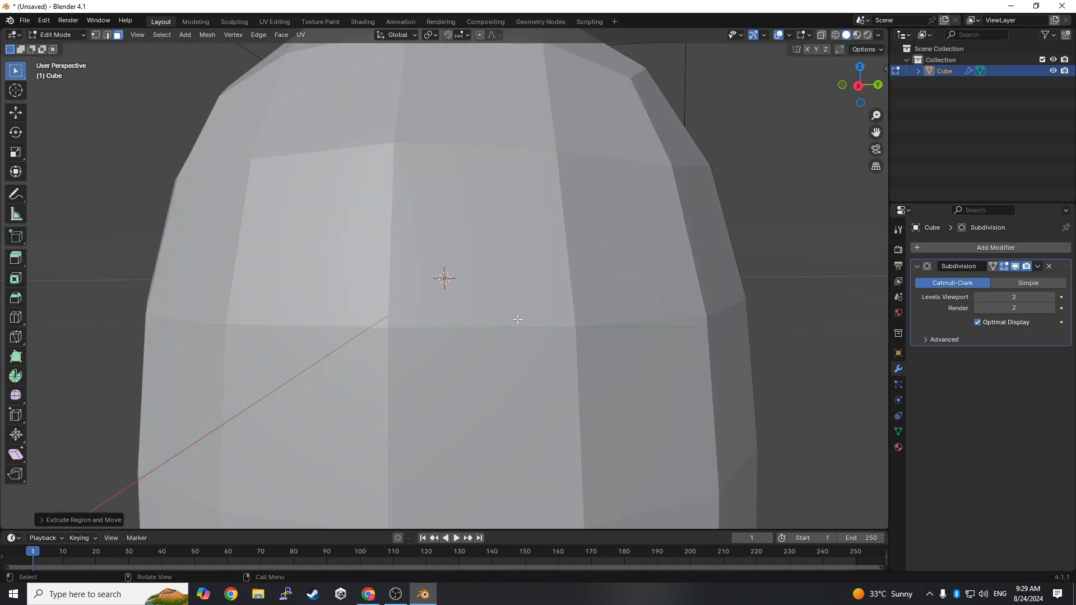
{"action": "scroll", "coordinate": [426, 318], "scroll_direction": "down", "scroll_amount": 5}
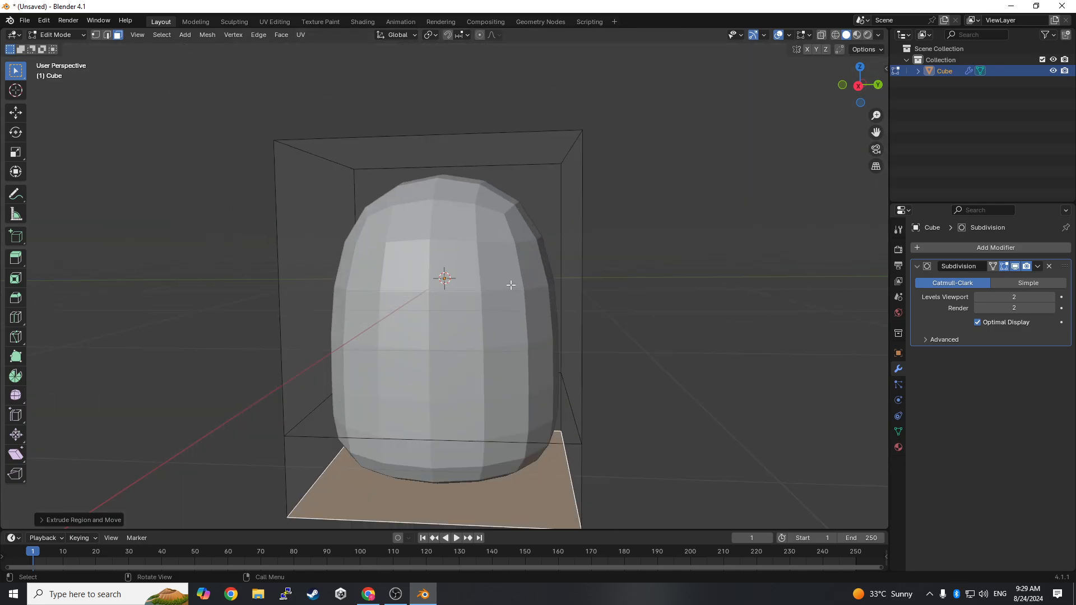
{"action": "scroll", "coordinate": [484, 296], "scroll_direction": "up", "scroll_amount": 4}
{"action": "scroll", "coordinate": [572, 271], "scroll_direction": "down", "scroll_amount": 4}
{"action": "scroll", "coordinate": [588, 191], "scroll_direction": "up", "scroll_amount": 2}
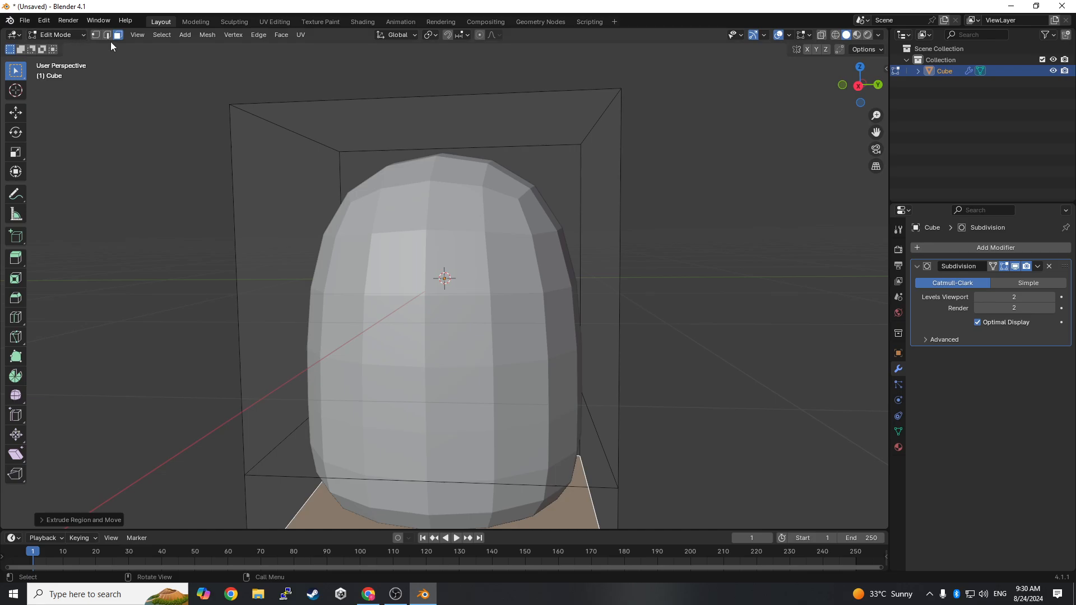
{"action": "left_click", "coordinate": [56, 35]}
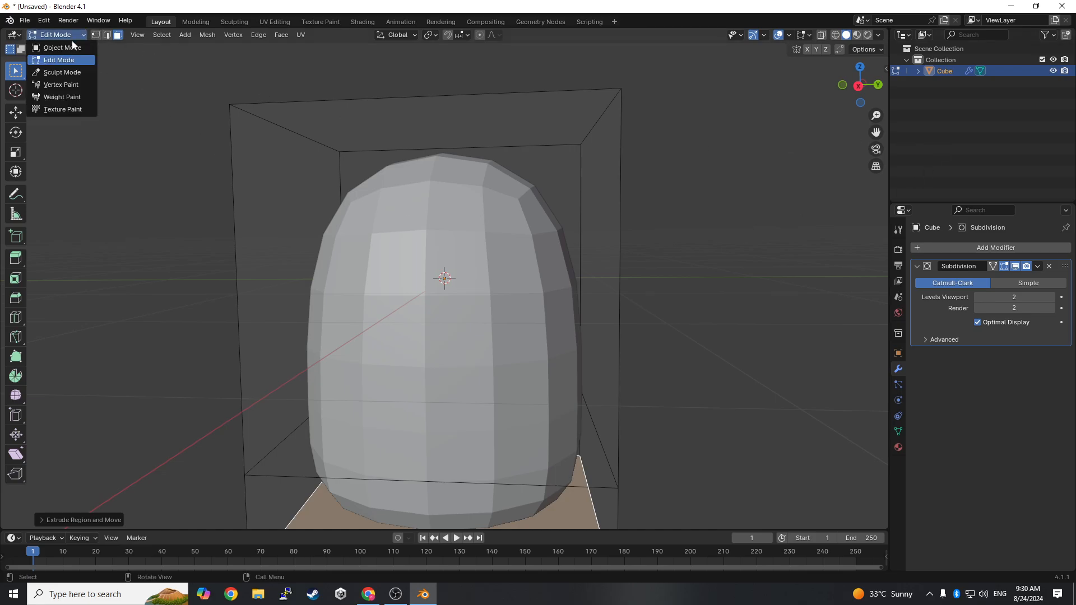
{"action": "left_click", "coordinate": [59, 46]}
{"action": "left_click", "coordinate": [1038, 266]}
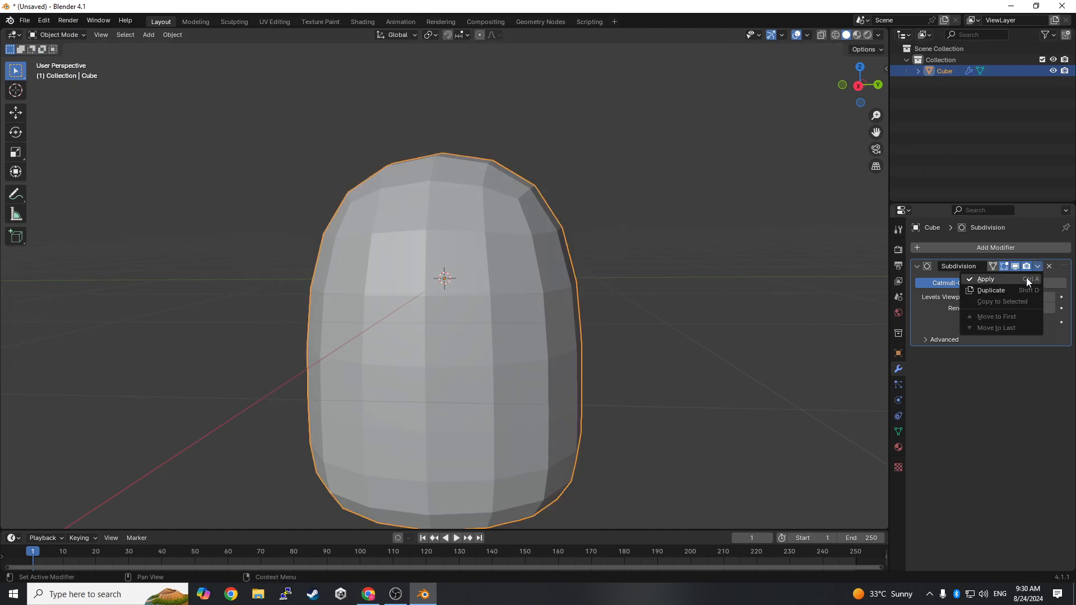
{"action": "left_click", "coordinate": [1027, 277]}
- In Edit Mode with vertex selection, move a vertex on the body's upper shoulder slightly inward
{"action": "left_click", "coordinate": [48, 34]}
{"action": "left_click", "coordinate": [59, 58]}
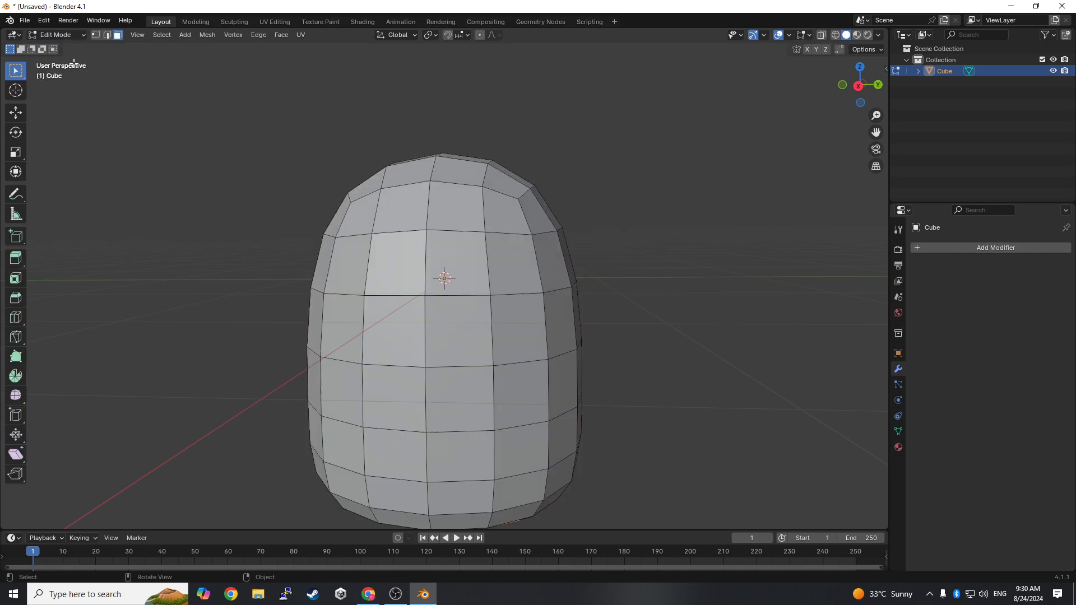
{"action": "middle_click_drag", "start_coordinate": [507, 158], "coordinate": [566, 181]}
{"action": "left_click", "coordinate": [537, 184]}
{"action": "key", "text": "g"}
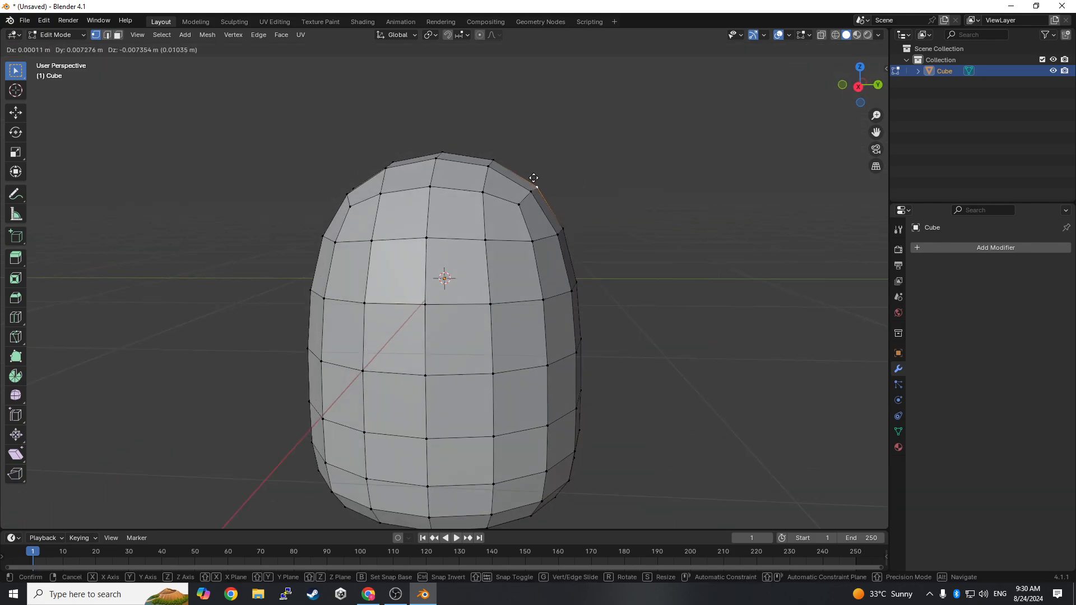
{"action": "left_click", "coordinate": [530, 184]}
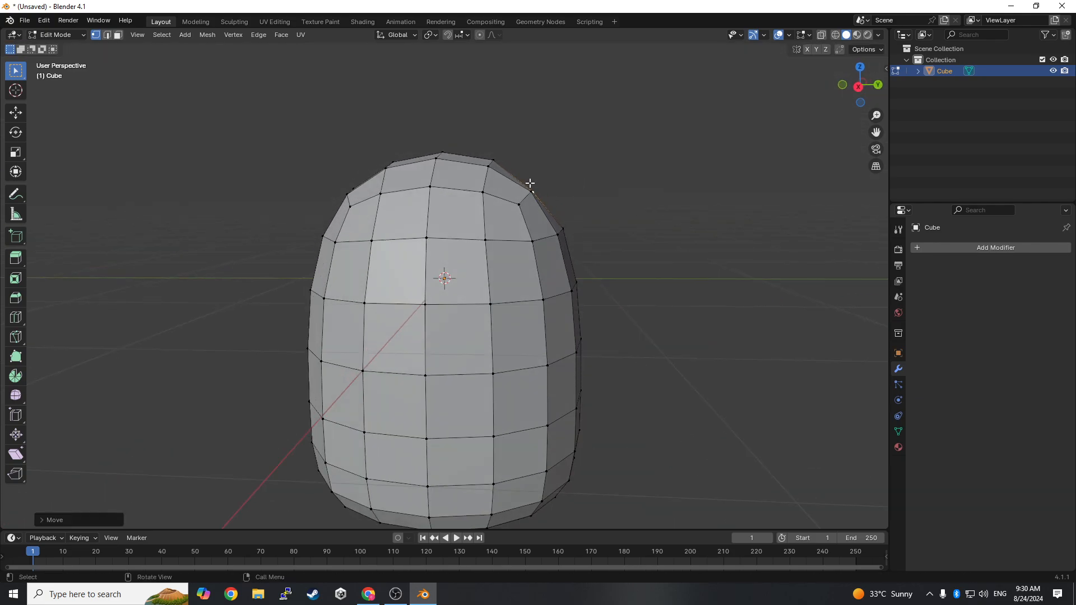
- Extrude the vertex beside the body's crown a tiny distance and nudge it slightly
{"action": "key", "text": "g"}
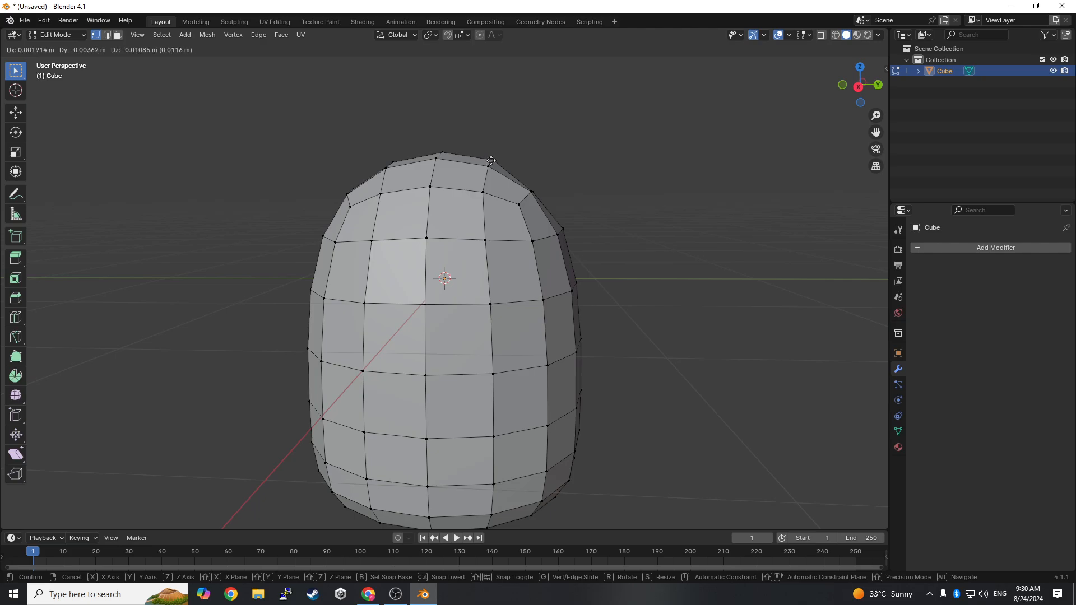
{"action": "left_click", "coordinate": [494, 160]}
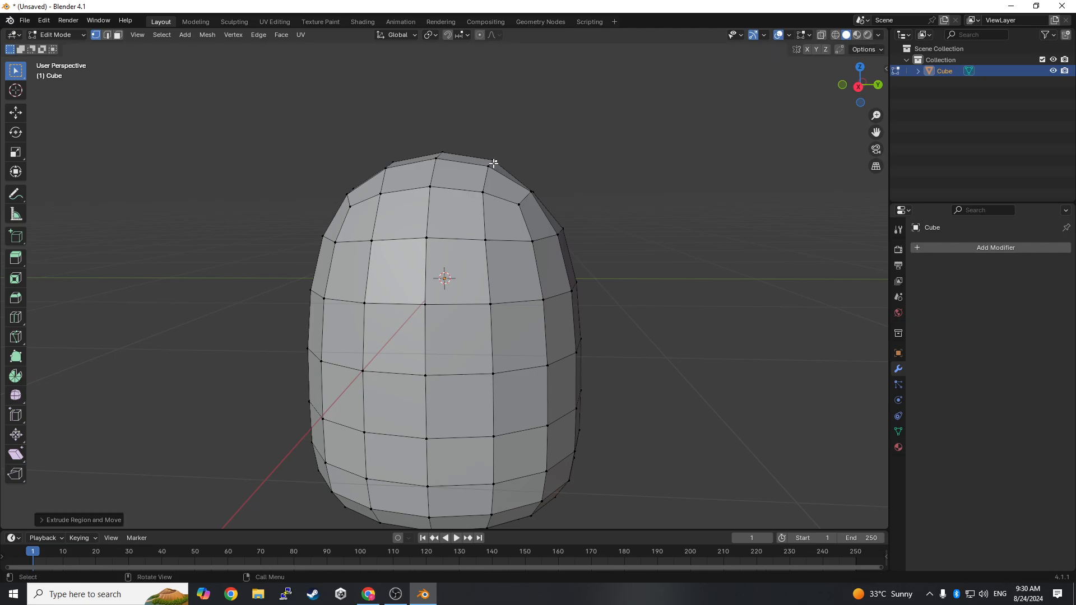
{"action": "key", "text": "g"}
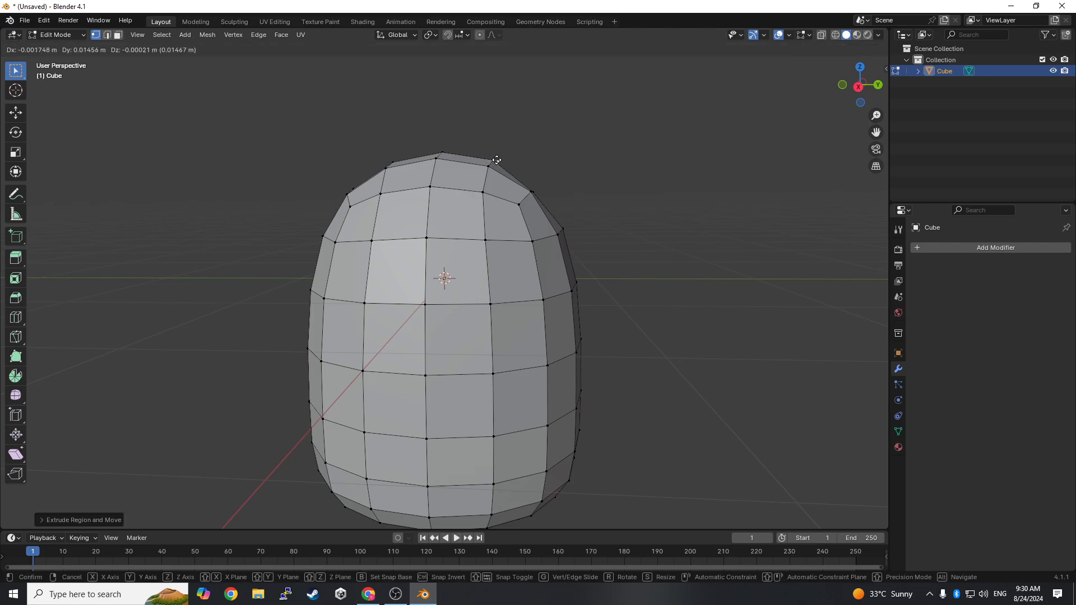
{"action": "left_click", "coordinate": [492, 160]}
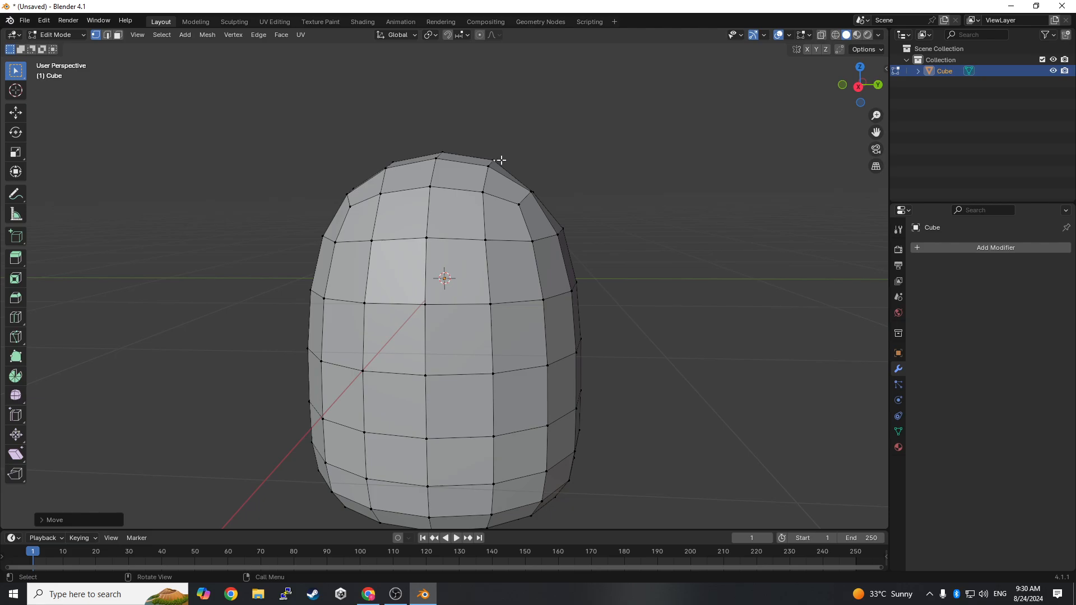
- Select a vertex on top of the body beside the crown and move it slightly downward
{"action": "middle_click_drag", "start_coordinate": [500, 160], "coordinate": [492, 204]}
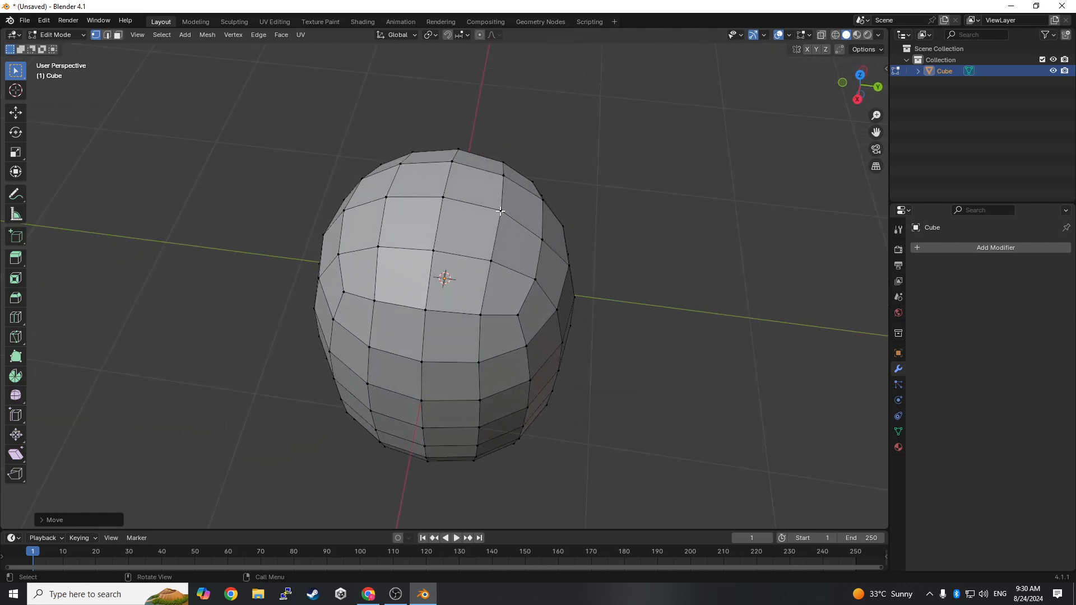
{"action": "left_click", "coordinate": [501, 212]}
{"action": "middle_click_drag", "start_coordinate": [550, 228], "coordinate": [565, 149]}
{"action": "key", "text": "g"}
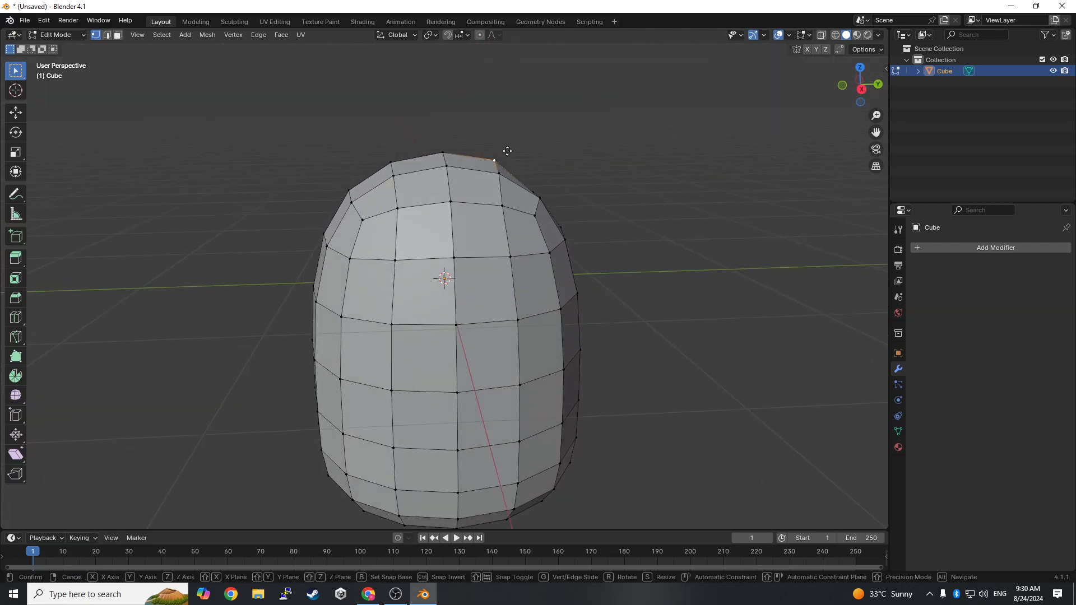
{"action": "left_click", "coordinate": [505, 160]}
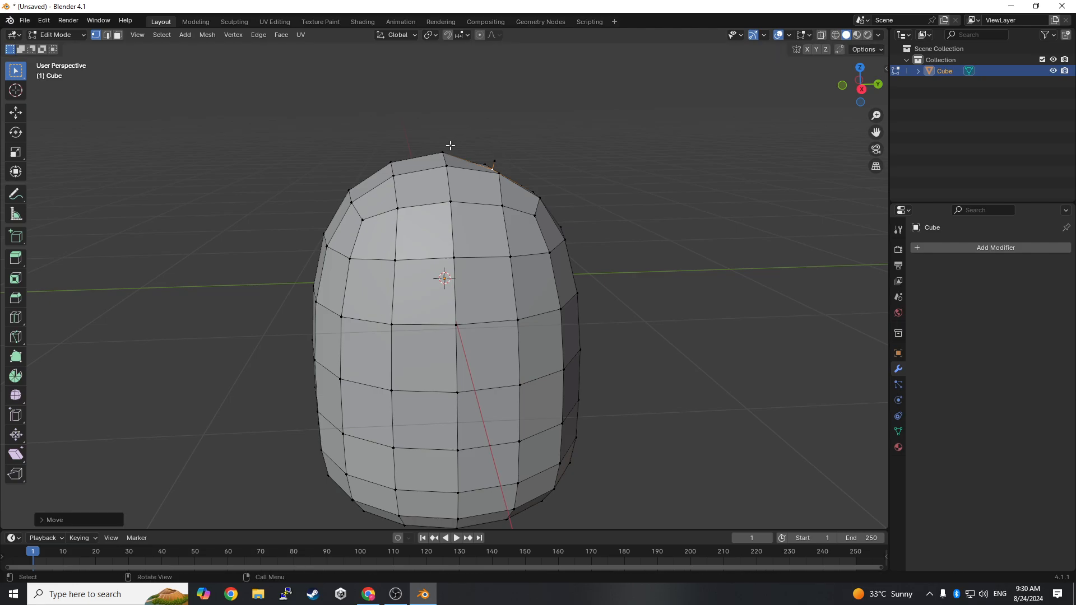
- Lower the vertex at the crown and a neighbouring top vertex slightly to flatten the body's top
{"action": "left_click", "coordinate": [443, 154]}
{"action": "key", "text": "g"}
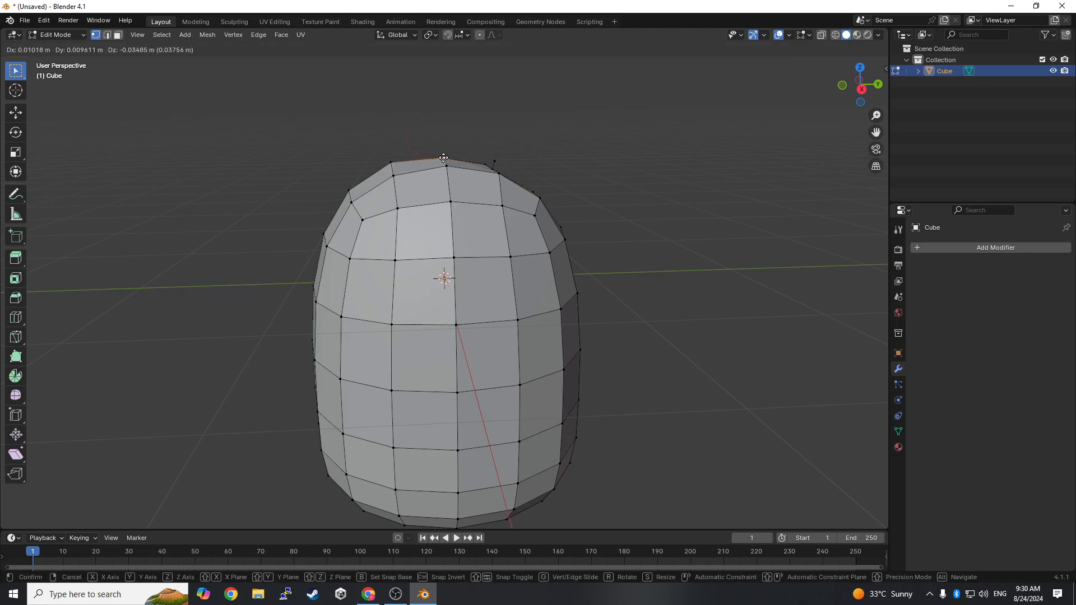
{"action": "left_click", "coordinate": [443, 161]}
{"action": "middle_click_drag", "start_coordinate": [593, 161], "coordinate": [677, 154]}
{"action": "left_click", "coordinate": [495, 162]}
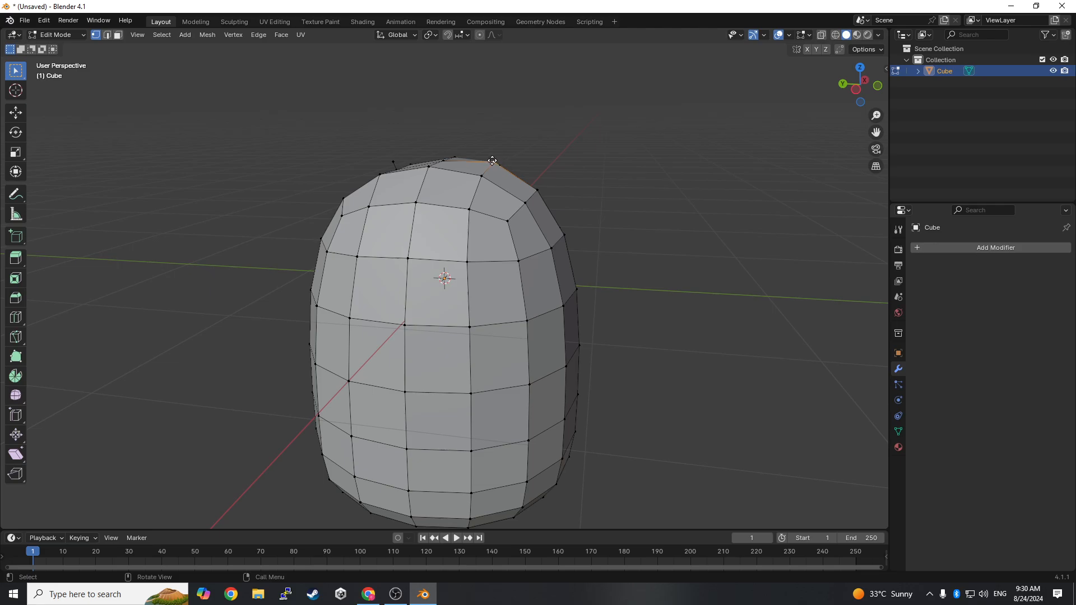
{"action": "key", "text": "g"}
{"action": "left_click", "coordinate": [493, 163]}
{"action": "mouse_move", "coordinate": [493, 163]}
{"action": "middle_mouse_down"}
{"action": "mouse_move", "coordinate": [536, 149]}
{"action": "mouse_move", "coordinate": [376, 128]}
{"action": "mouse_move", "coordinate": [510, 154]}
{"action": "middle_mouse_up"}
- Switch to Object Mode and scale the body slightly narrower along its horizontal axes with the Scale tool
{"action": "left_click", "coordinate": [56, 35]}
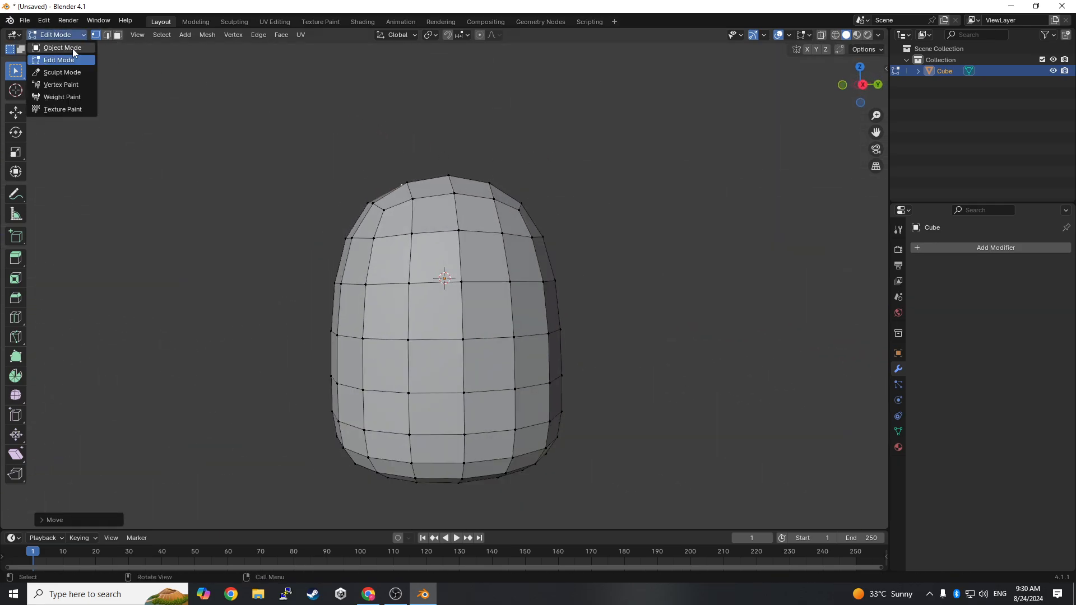
{"action": "left_click", "coordinate": [73, 49]}
{"action": "middle_click_drag", "start_coordinate": [563, 288], "coordinate": [474, 300]}
{"action": "left_click", "coordinate": [16, 151]}
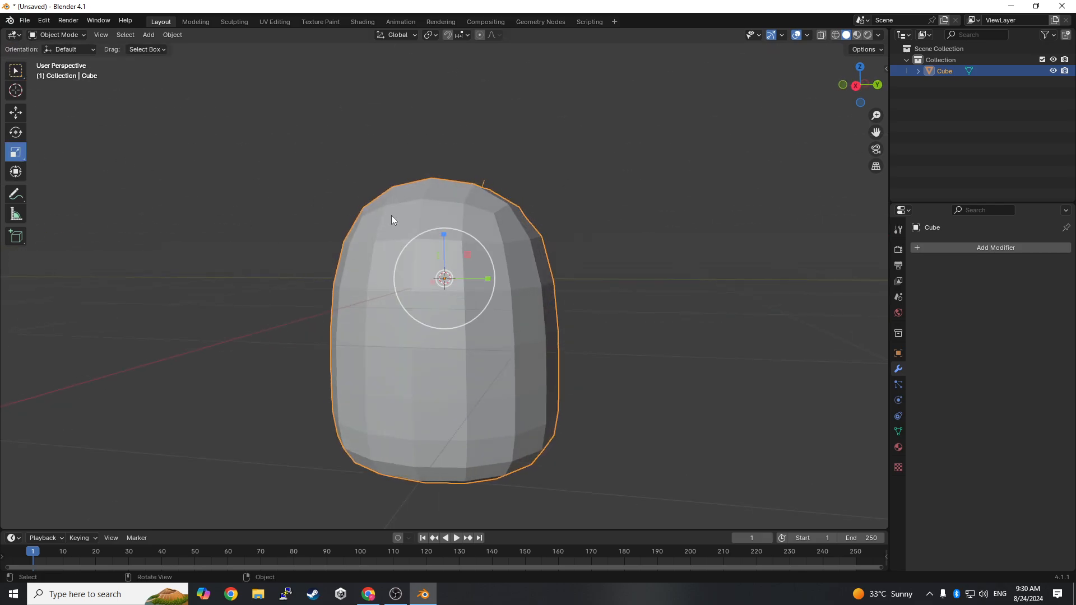
{"action": "middle_click_drag", "start_coordinate": [391, 215], "coordinate": [490, 281]}
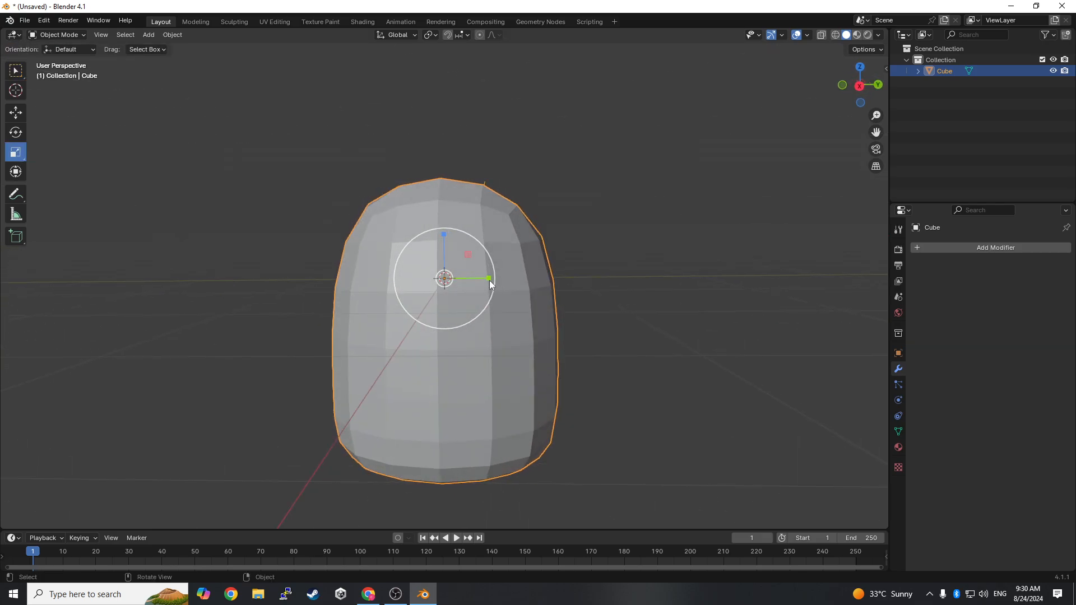
{"action": "left_click_drag", "start_coordinate": [489, 279], "coordinate": [484, 285]}
{"action": "middle_click_drag", "start_coordinate": [483, 281], "coordinate": [689, 285]}
{"action": "middle_click_drag", "start_coordinate": [603, 291], "coordinate": [485, 281]}
{"action": "left_click_drag", "start_coordinate": [485, 278], "coordinate": [507, 284]}
{"action": "middle_click_drag", "start_coordinate": [507, 284], "coordinate": [409, 272]}
{"action": "left_click_drag", "start_coordinate": [401, 280], "coordinate": [414, 281]}
{"action": "middle_click_drag", "start_coordinate": [414, 282], "coordinate": [573, 300]}
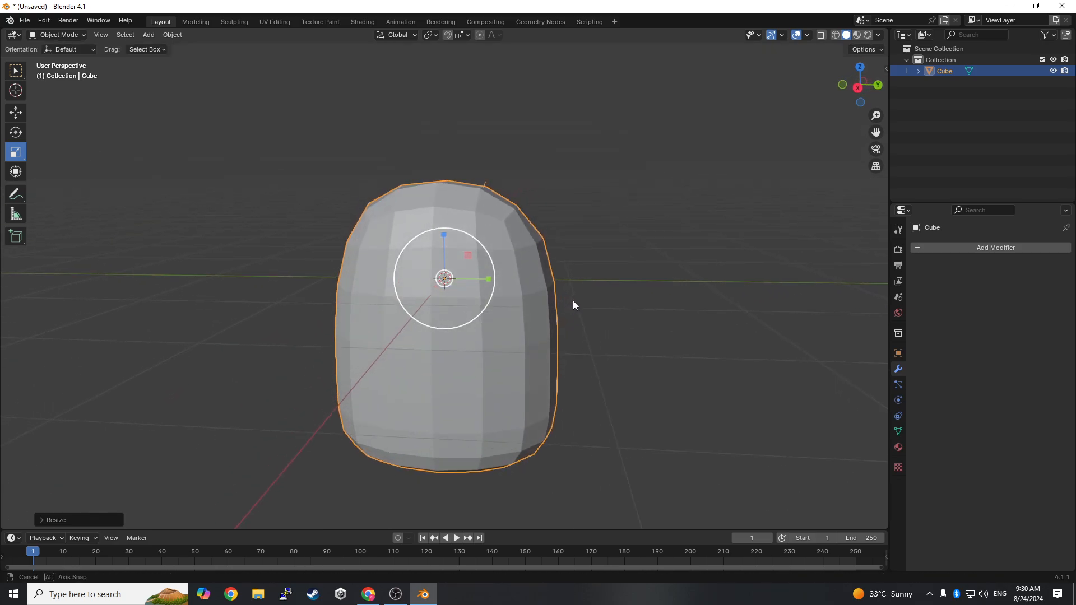
- Reduce the body's width and depth a little further, keeping its height
{"action": "left_click_drag", "start_coordinate": [489, 280], "coordinate": [491, 279]}
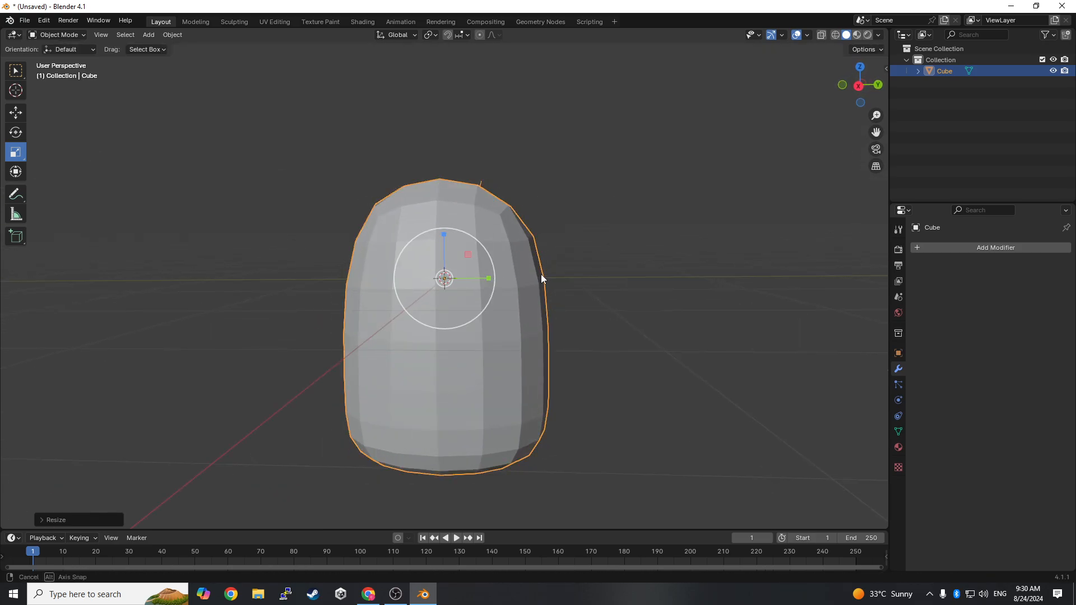
{"action": "middle_click_drag", "start_coordinate": [543, 279], "coordinate": [368, 289]}
{"action": "left_click_drag", "start_coordinate": [401, 282], "coordinate": [411, 283]}
{"action": "middle_click_drag", "start_coordinate": [411, 283], "coordinate": [686, 194]}
- Try smooth shading on the elongated body and undo it
{"action": "scroll", "coordinate": [653, 296], "scroll_direction": "up", "scroll_amount": 4}
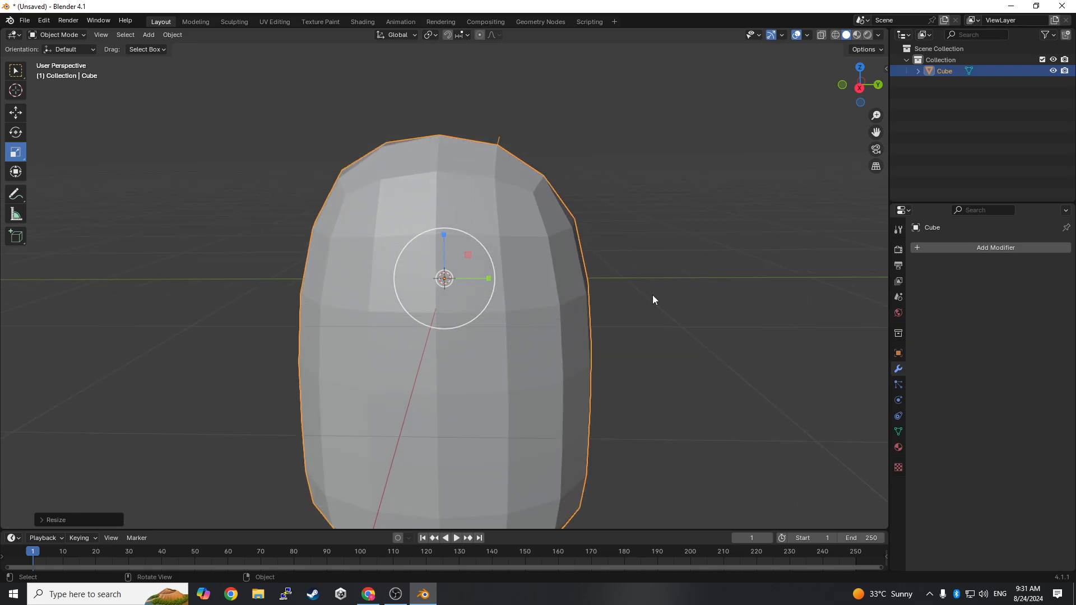
{"action": "scroll", "coordinate": [634, 291], "scroll_direction": "down", "scroll_amount": 3}
{"action": "right_click", "coordinate": [534, 141]}
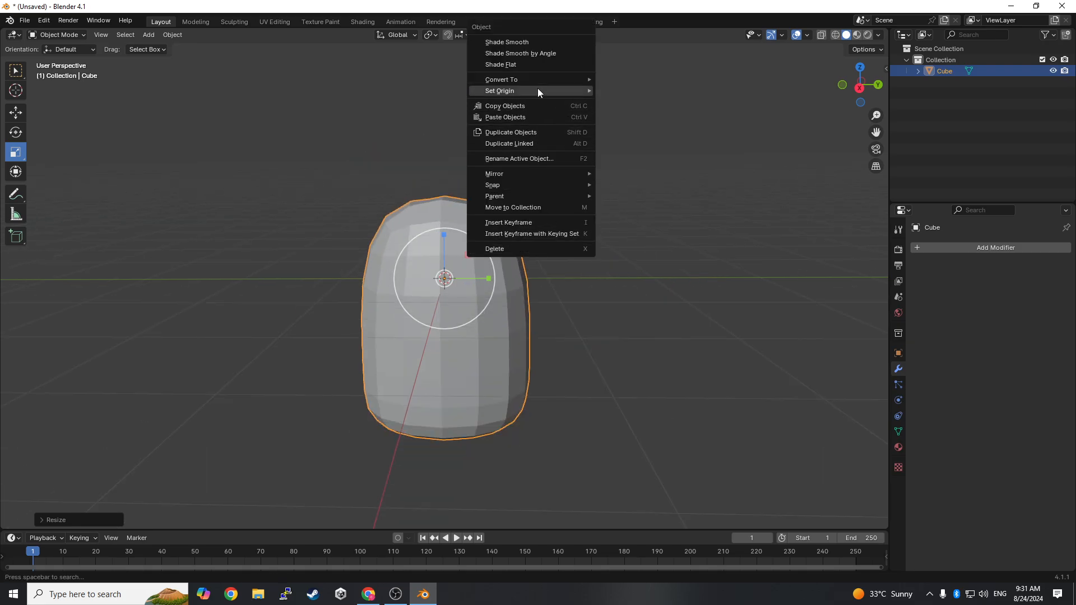
{"action": "left_click", "coordinate": [526, 44]}
{"action": "right_click", "coordinate": [535, 274]}
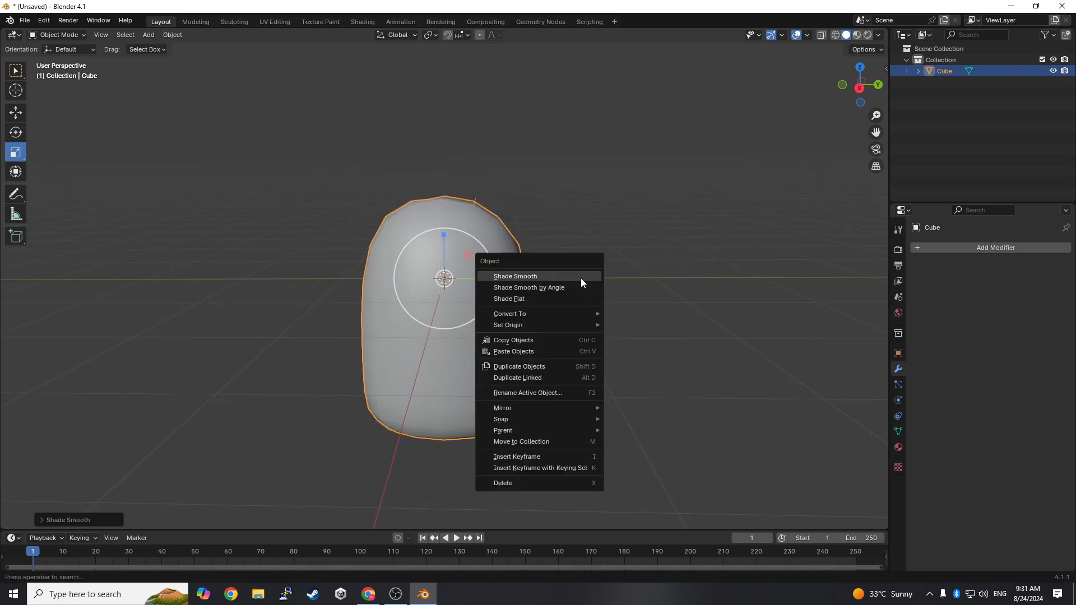
{"action": "key", "text": "ctrl+z"}
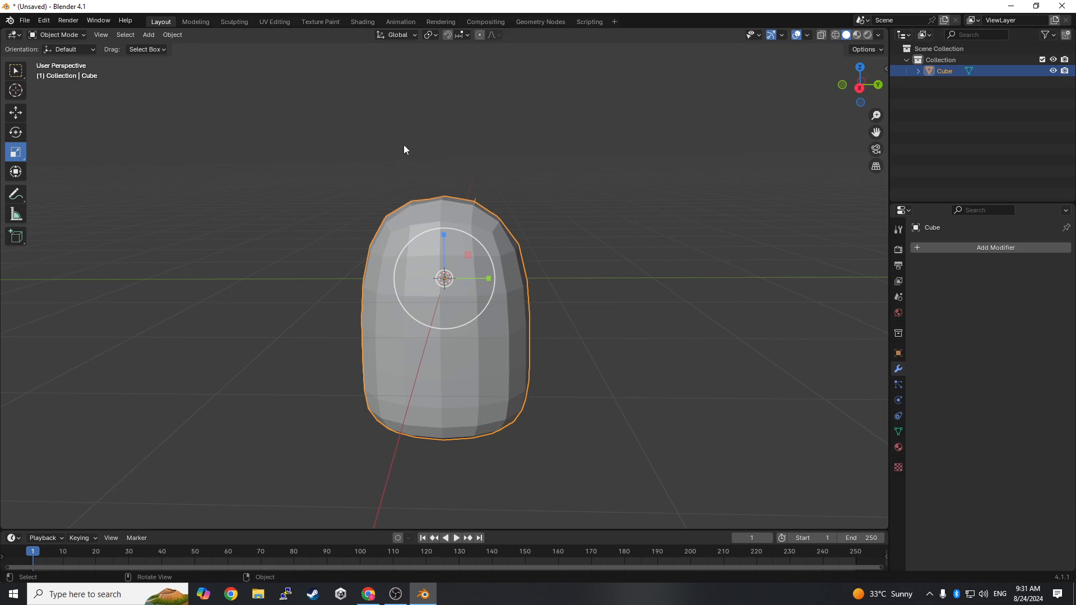
- Apply Shade Smooth to the elongated body
{"action": "scroll", "coordinate": [469, 149], "scroll_direction": "up", "scroll_amount": 3}
{"action": "scroll", "coordinate": [428, 95], "scroll_direction": "down", "scroll_amount": 5}
{"action": "mouse_move", "coordinate": [443, 156]}
{"action": "middle_mouse_down"}
{"action": "mouse_move", "coordinate": [473, 146]}
{"action": "mouse_move", "coordinate": [572, 168]}
{"action": "mouse_move", "coordinate": [446, 152]}
{"action": "middle_mouse_up"}
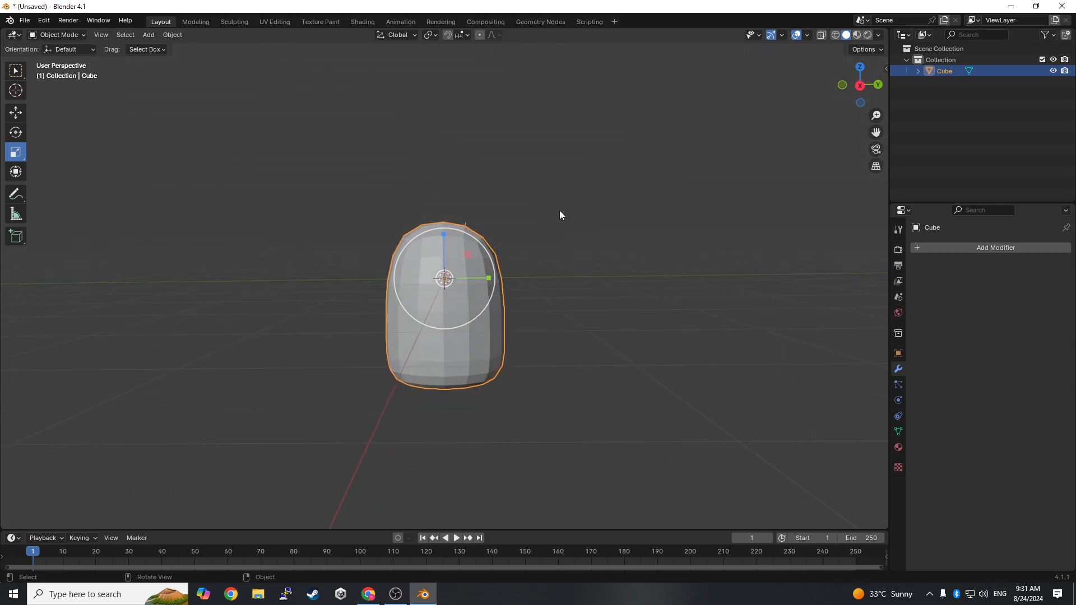
{"action": "right_click", "coordinate": [486, 218]}
{"action": "left_click", "coordinate": [513, 213]}
{"action": "scroll", "coordinate": [555, 241], "scroll_direction": "up", "scroll_amount": 4}
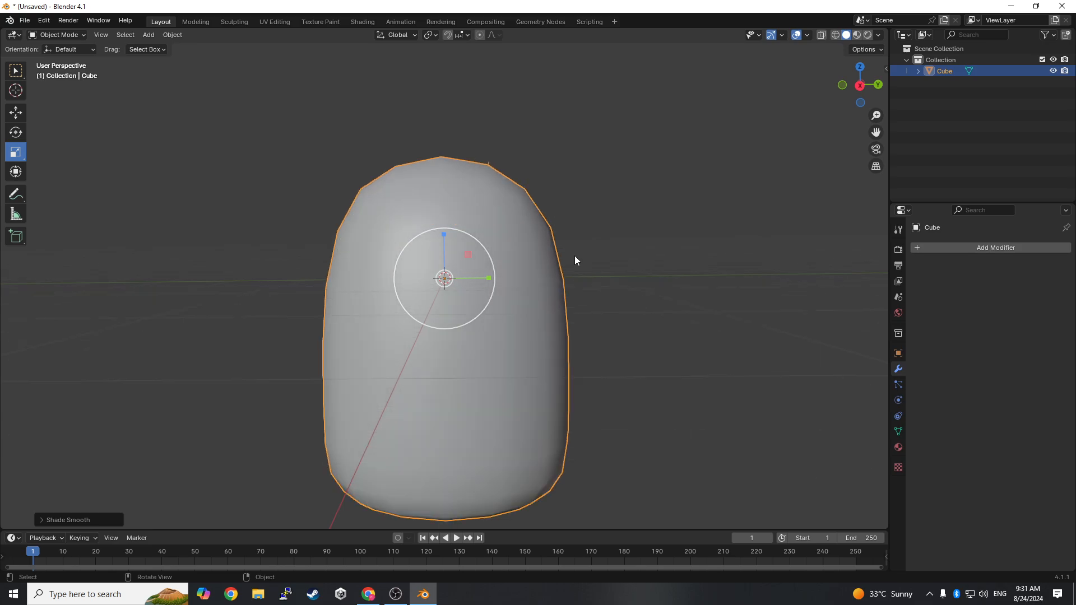
{"action": "mouse_move", "coordinate": [574, 256]}
{"action": "middle_mouse_down"}
{"action": "mouse_move", "coordinate": [695, 257]}
{"action": "mouse_move", "coordinate": [695, 242]}
{"action": "mouse_move", "coordinate": [561, 254]}
{"action": "mouse_move", "coordinate": [577, 245]}
{"action": "mouse_move", "coordinate": [568, 258]}
{"action": "middle_mouse_up"}
{"action": "scroll", "coordinate": [567, 255], "scroll_direction": "down", "scroll_amount": 2}
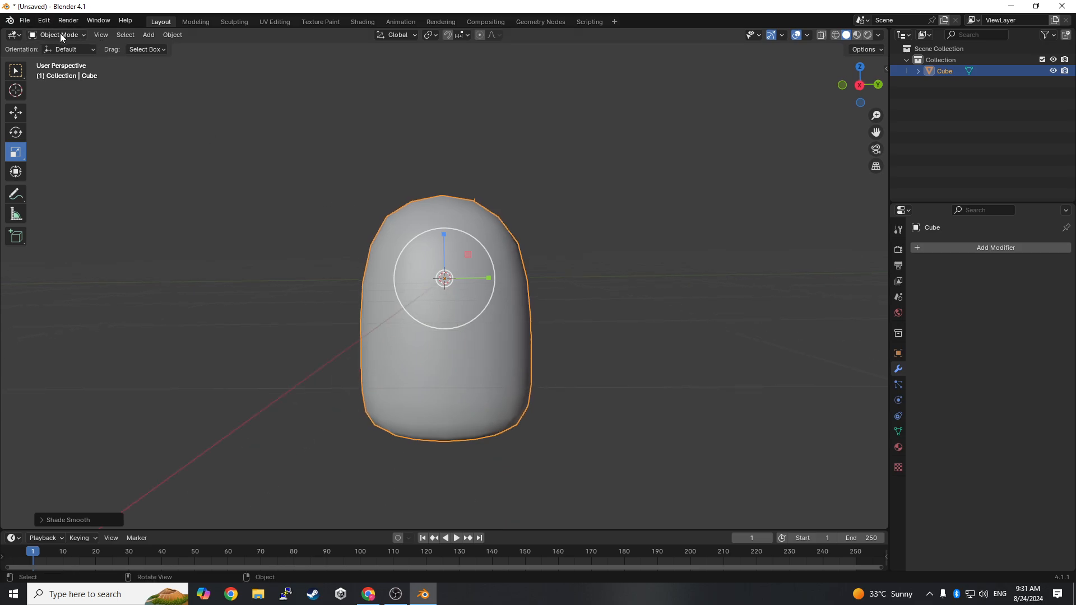
- Add a cube mesh and move it along the X axis to stand clear of the body
{"action": "left_click", "coordinate": [149, 34]}
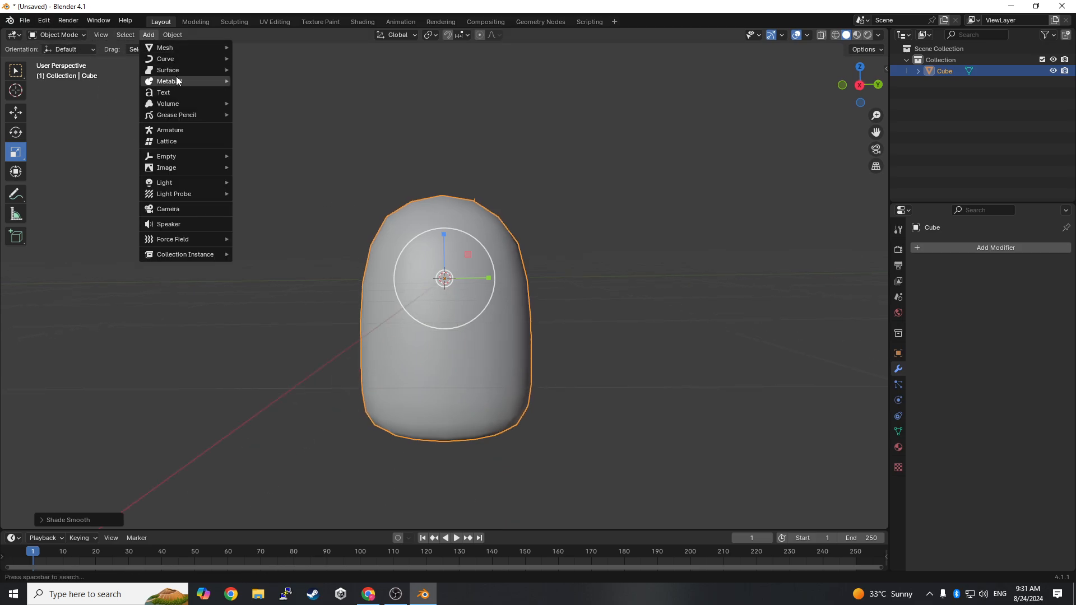
{"action": "mouse_move", "coordinate": [180, 48]}
{"action": "left_click", "coordinate": [303, 66]}
{"action": "middle_click_drag", "start_coordinate": [311, 72], "coordinate": [798, 223]}
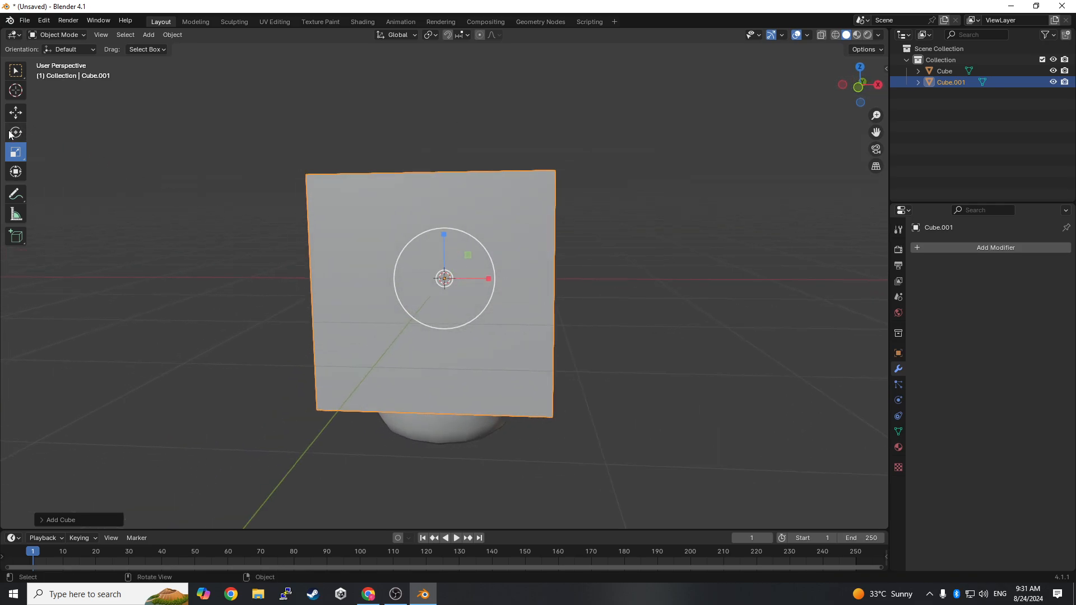
{"action": "left_click", "coordinate": [15, 113]}
{"action": "left_click_drag", "start_coordinate": [490, 283], "coordinate": [693, 275]}
{"action": "middle_click_drag", "start_coordinate": [815, 288], "coordinate": [699, 279]}
{"action": "scroll", "coordinate": [690, 281], "scroll_direction": "down", "scroll_amount": 3}
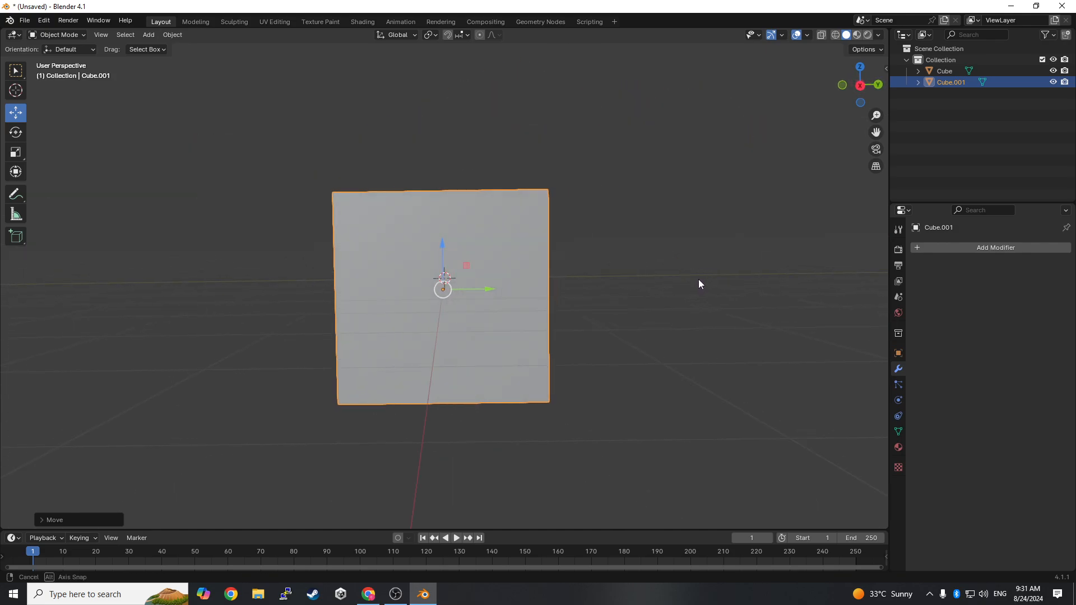
- Add a Subdivision Surface modifier with 2 viewport levels to the new cube and apply it
{"action": "left_click", "coordinate": [983, 248]}
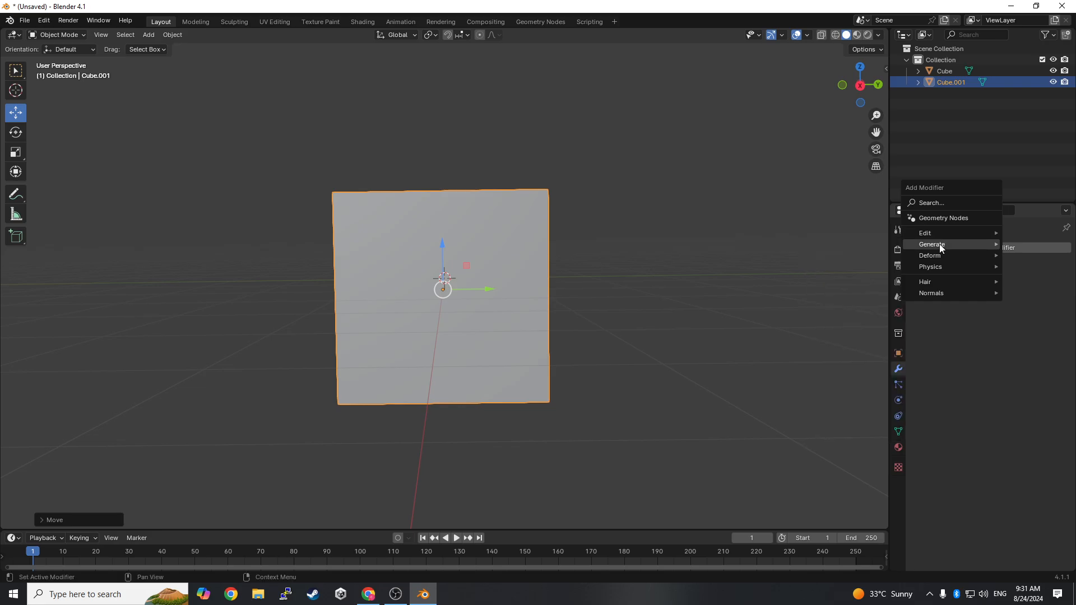
{"action": "mouse_move", "coordinate": [940, 248]}
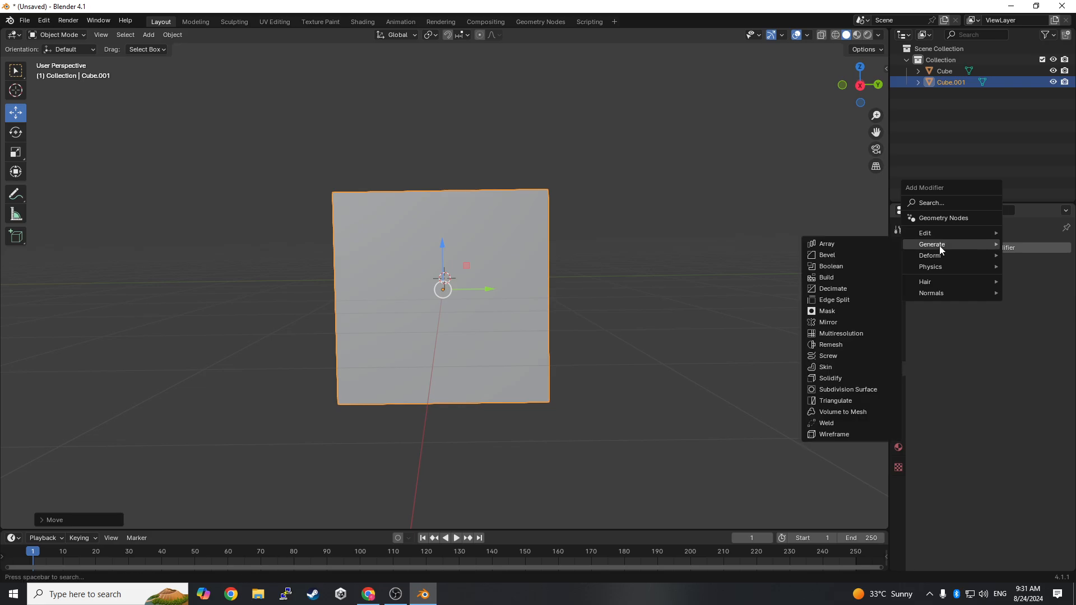
{"action": "left_click", "coordinate": [847, 391]}
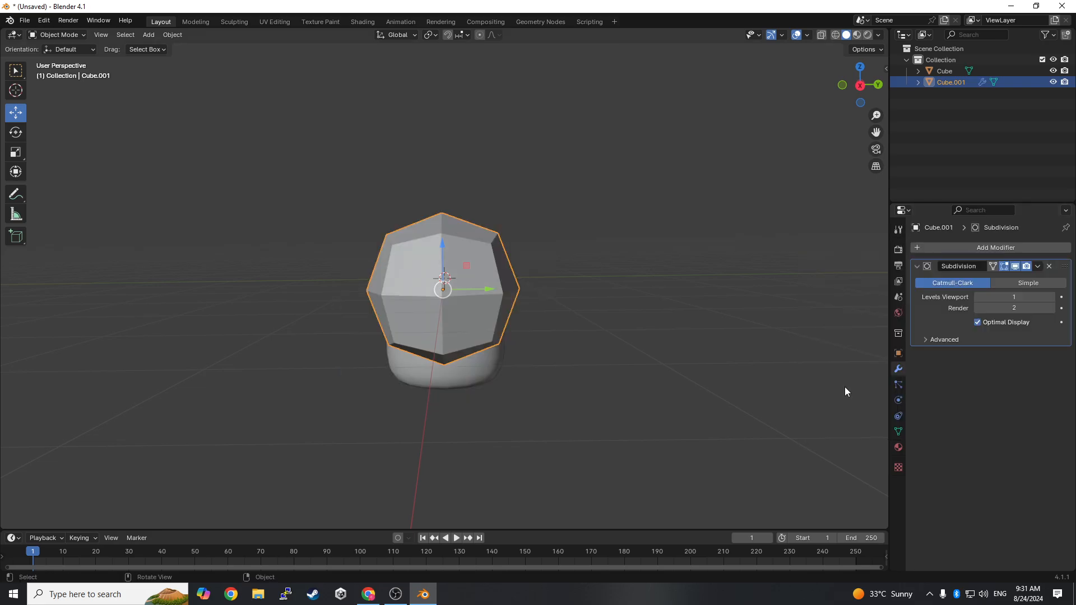
{"action": "left_click", "coordinate": [1052, 299]}
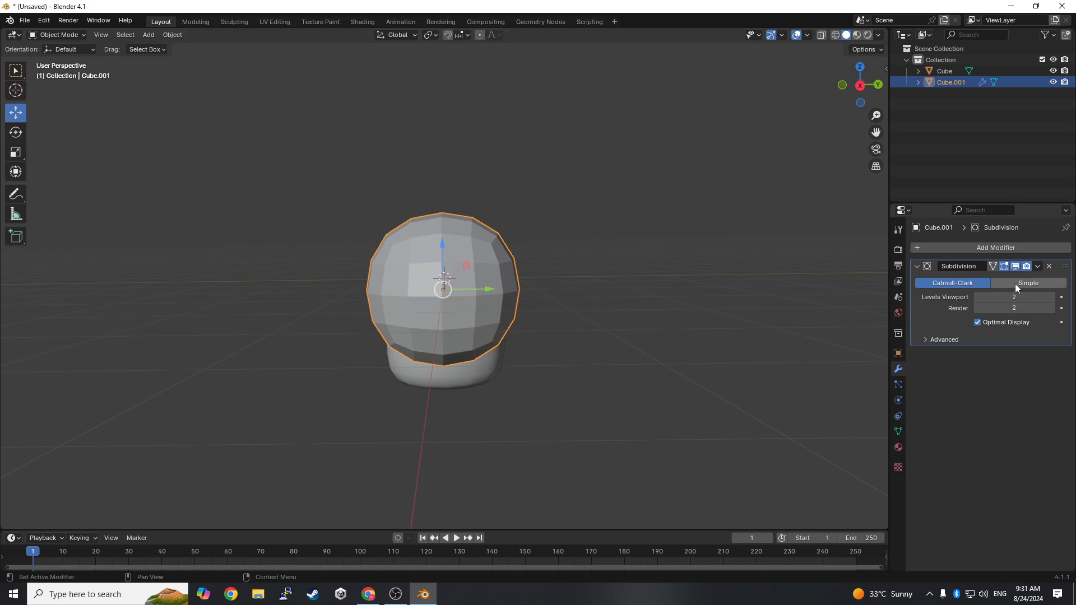
{"action": "left_click", "coordinate": [1038, 266]}
{"action": "left_click", "coordinate": [998, 279]}
{"action": "mouse_move", "coordinate": [524, 327]}
{"action": "middle_mouse_down"}
{"action": "mouse_move", "coordinate": [580, 305]}
{"action": "mouse_move", "coordinate": [583, 314]}
{"action": "mouse_move", "coordinate": [444, 328]}
{"action": "mouse_move", "coordinate": [527, 327]}
{"action": "middle_mouse_up"}
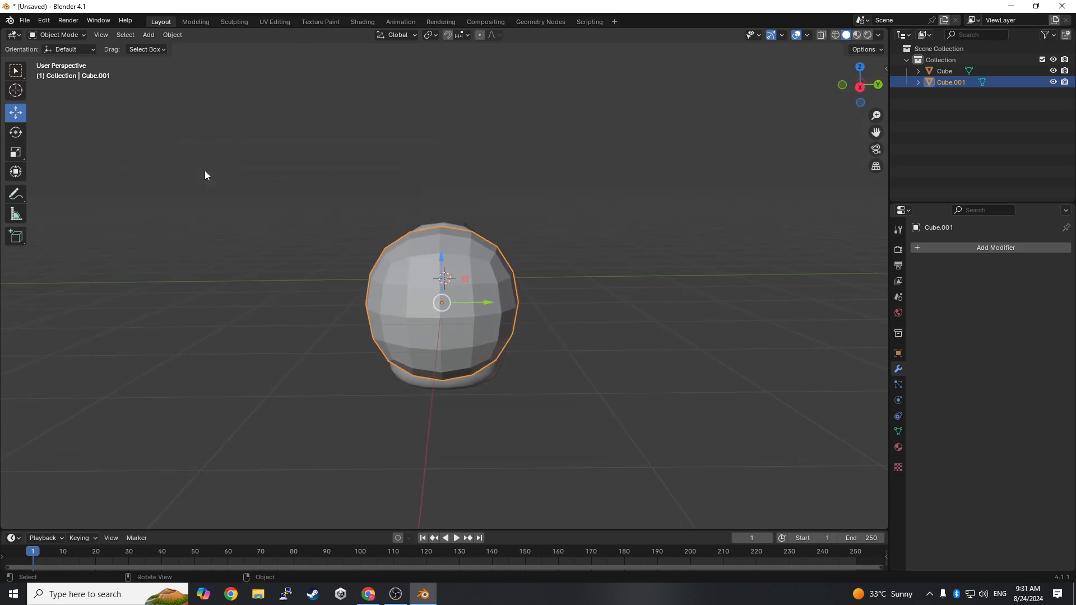
- In Edit Mode, extrude the faces on the sphere's lower front by about 0.075 m and scale them to about 0.74
{"action": "key", "text": "Tab"}
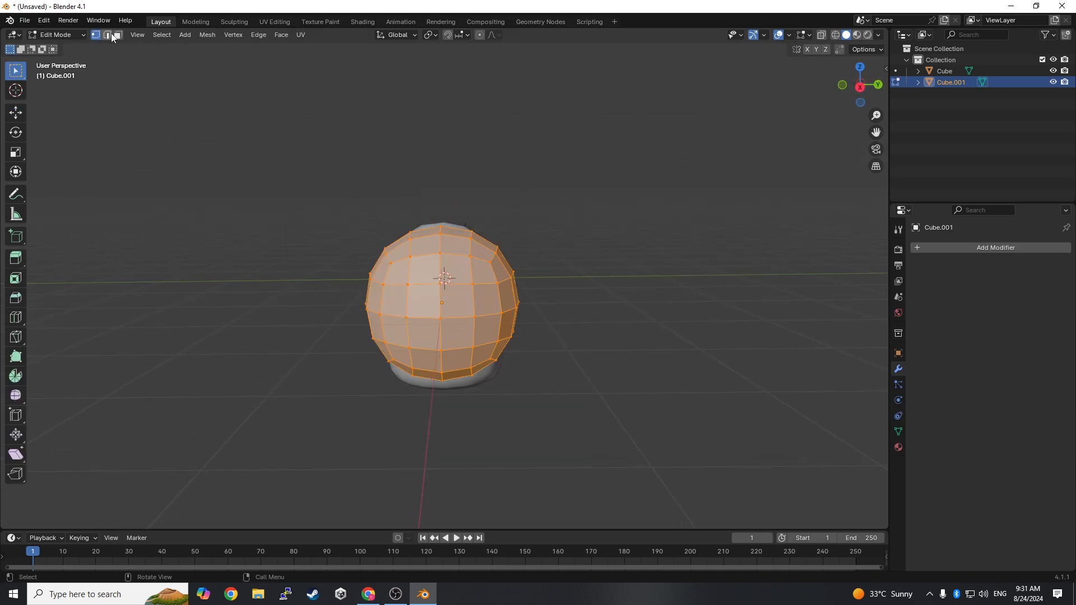
{"action": "middle_click_drag", "start_coordinate": [398, 322], "coordinate": [413, 312]}
{"action": "left_click", "coordinate": [405, 301]}
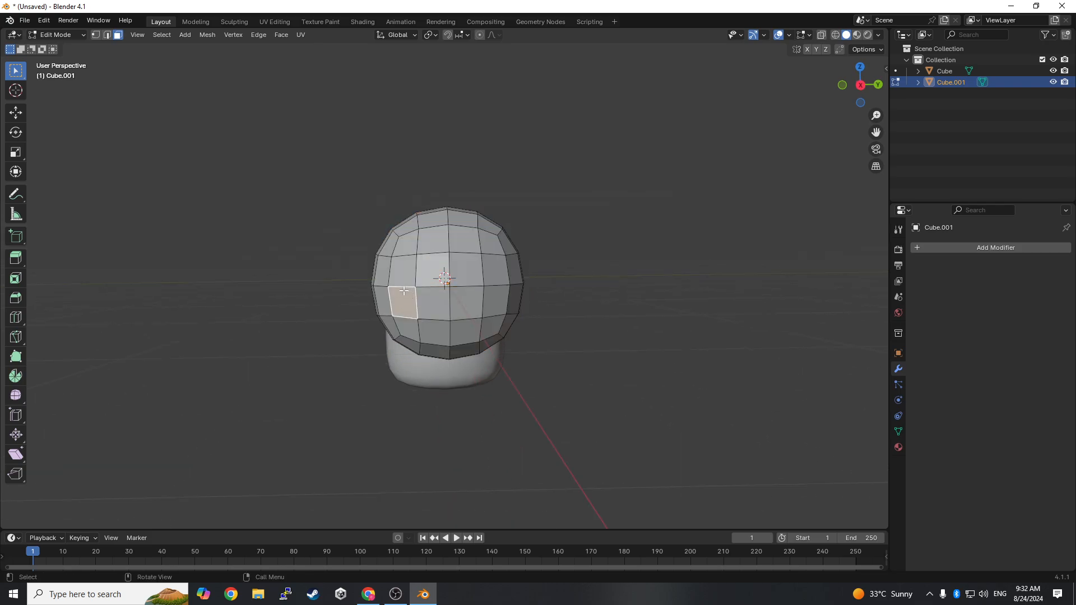
{"action": "left_click_drag", "start_coordinate": [403, 290], "coordinate": [490, 337]}
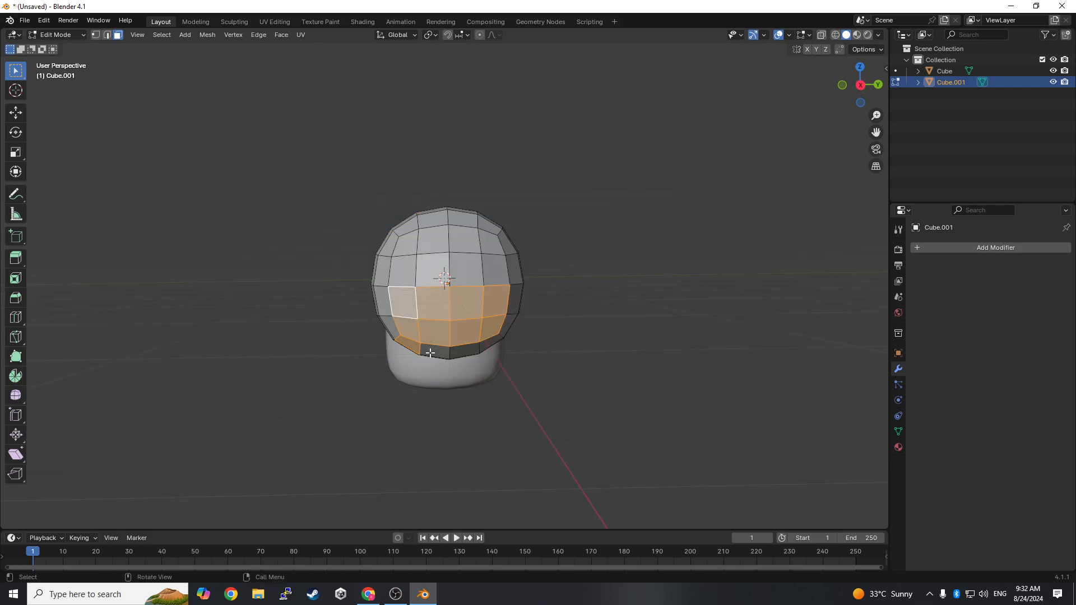
{"action": "left_click", "coordinate": [410, 348], "text": "shift"}
{"action": "middle_click_drag", "start_coordinate": [538, 340], "coordinate": [604, 358]}
{"action": "key", "text": "e"}
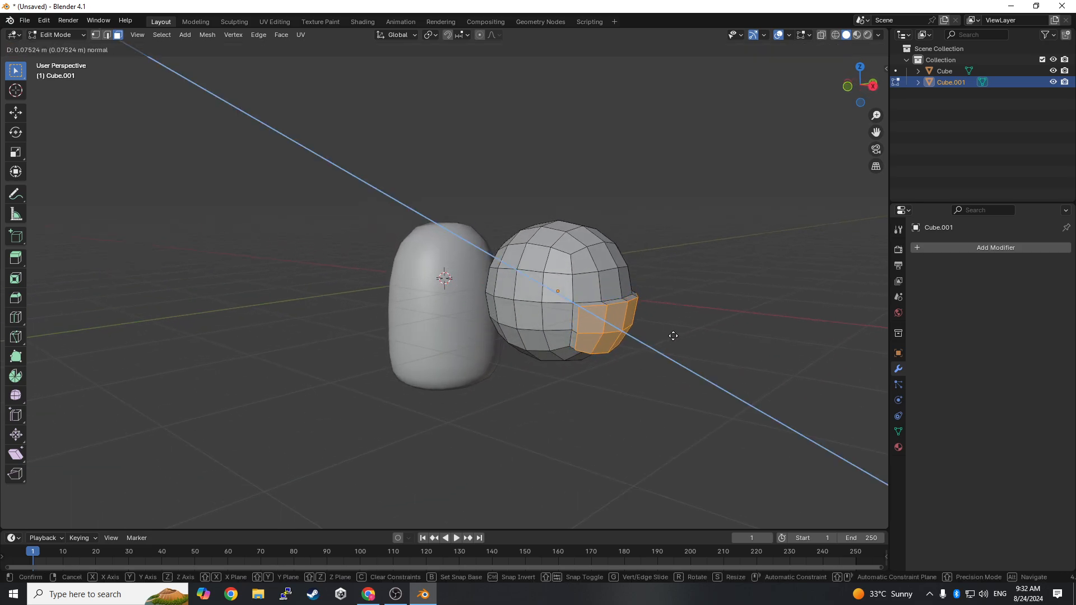
{"action": "left_click", "coordinate": [672, 336]}
{"action": "key", "text": "s"}
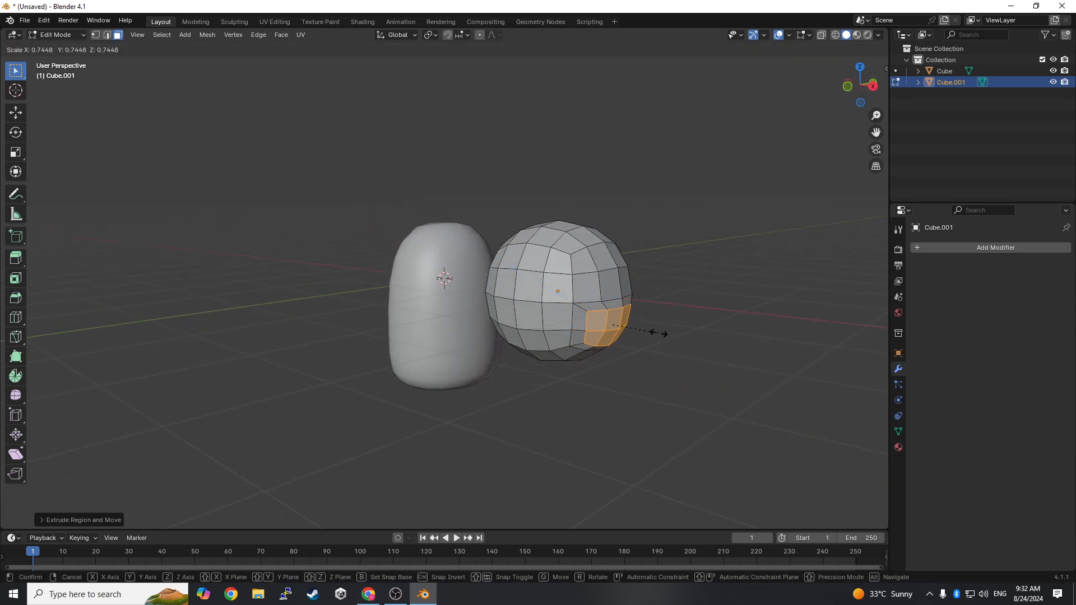
{"action": "left_click", "coordinate": [660, 329]}
- Extrude the protruding faces outward twice more, by about 0.05 m and 0.02 m, shrinking them each time to form a tapered snout
{"action": "middle_click_drag", "start_coordinate": [661, 330], "coordinate": [750, 335]}
{"action": "key", "text": "e"}
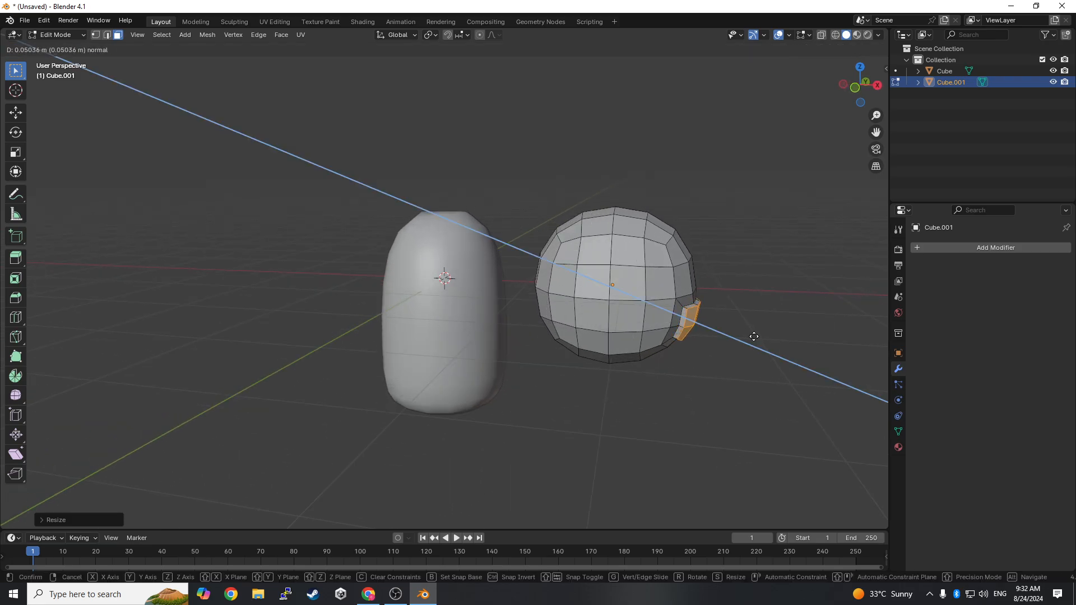
{"action": "left_click", "coordinate": [754, 336]}
{"action": "key", "text": "s"}
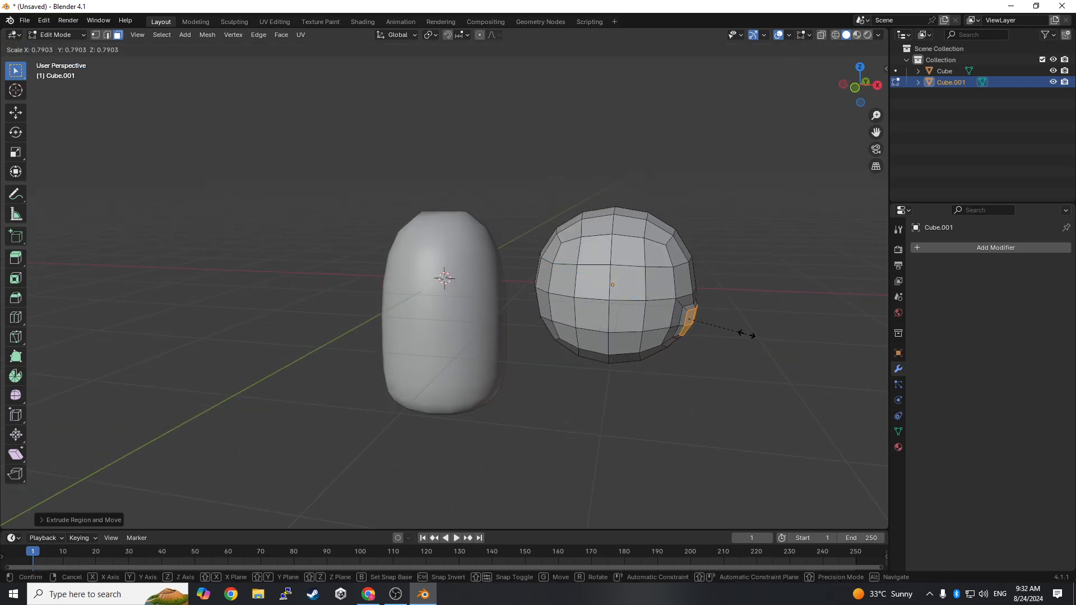
{"action": "left_click", "coordinate": [749, 335]}
{"action": "key", "text": "e"}
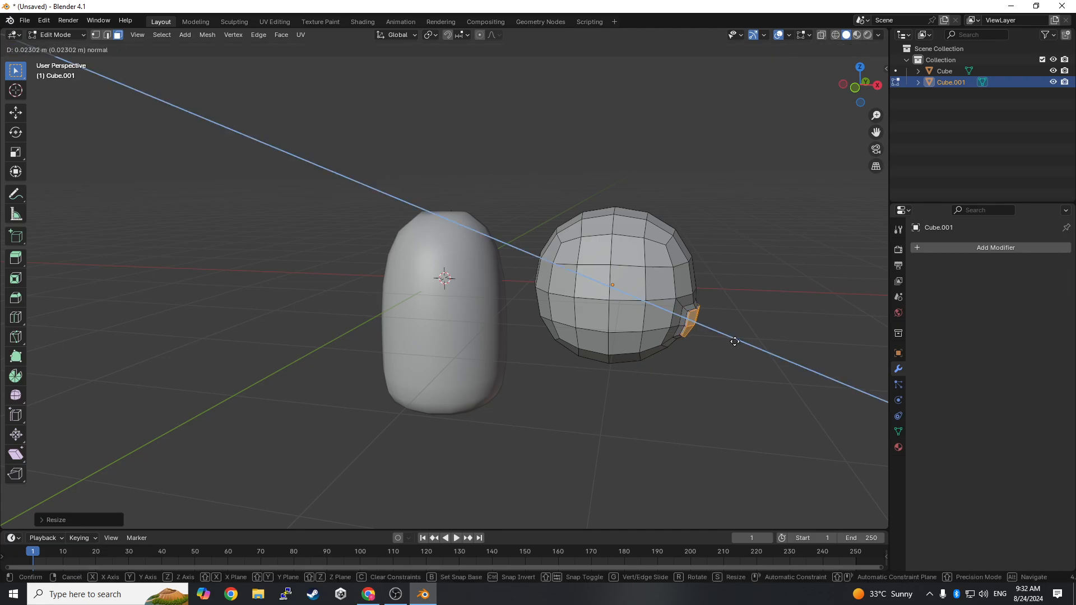
{"action": "right_click", "coordinate": [738, 343]}
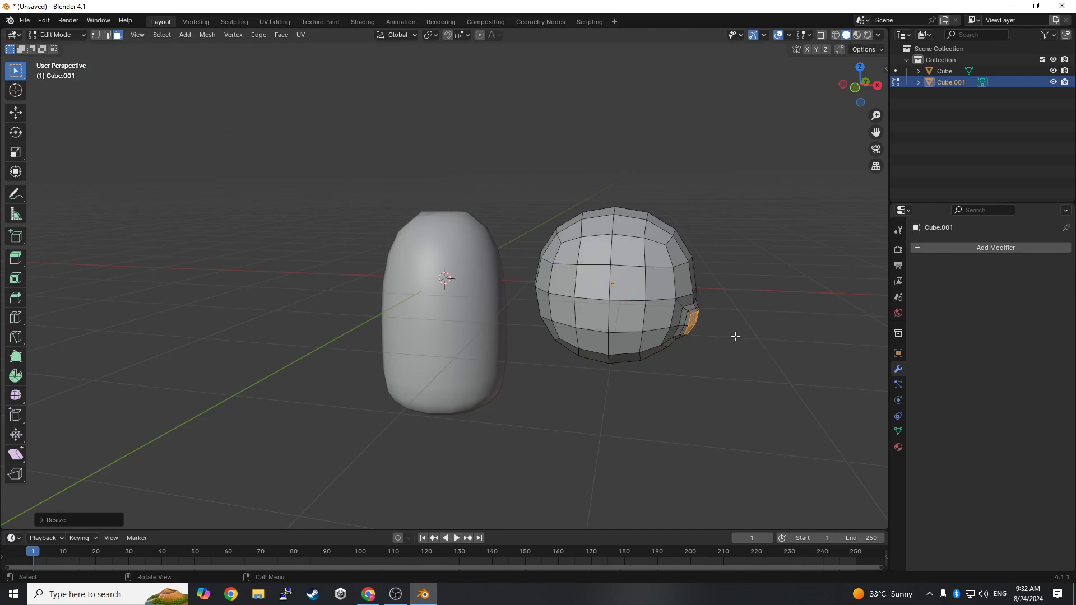
{"action": "middle_click_drag", "start_coordinate": [735, 334], "coordinate": [656, 325]}
- Return to Object Mode and apply Shade Smooth to the head
{"action": "left_click", "coordinate": [56, 35]}
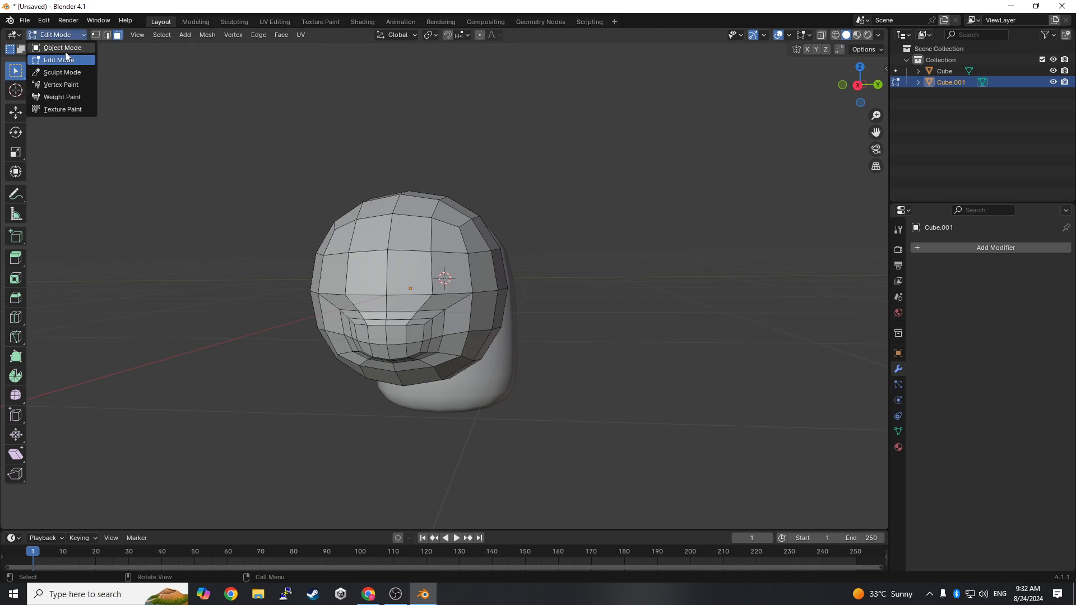
{"action": "left_click", "coordinate": [56, 46]}
{"action": "left_click_drag", "start_coordinate": [374, 201], "coordinate": [415, 204]}
{"action": "middle_click_drag", "start_coordinate": [415, 204], "coordinate": [442, 157]}
{"action": "right_click", "coordinate": [450, 145]}
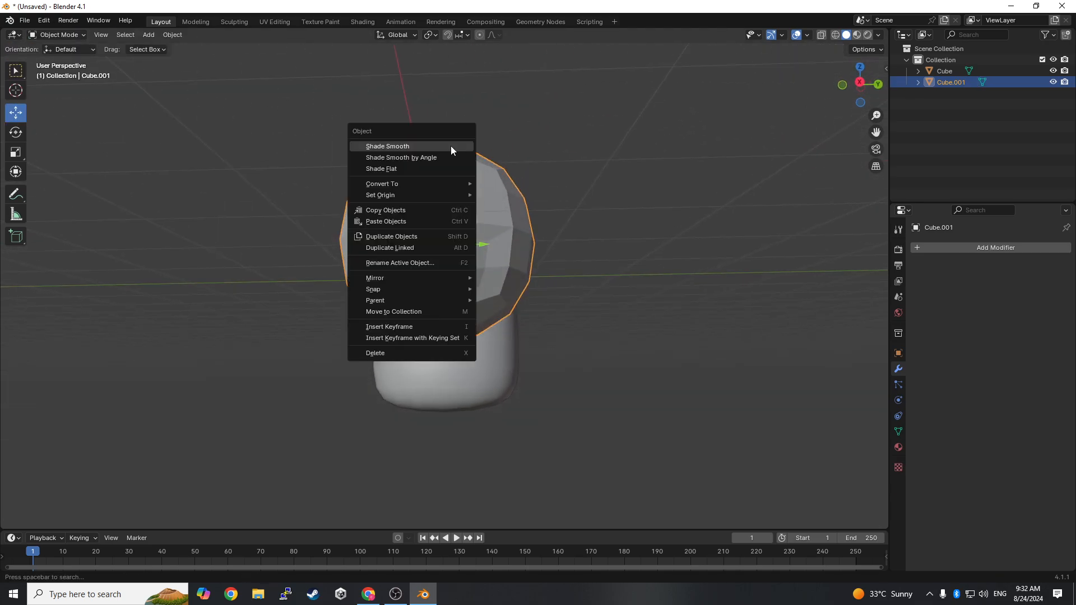
{"action": "left_click", "coordinate": [407, 144]}
- Move the head back in line with the body, raise it above the body and scale it down
{"action": "middle_click_drag", "start_coordinate": [556, 193], "coordinate": [576, 228]}
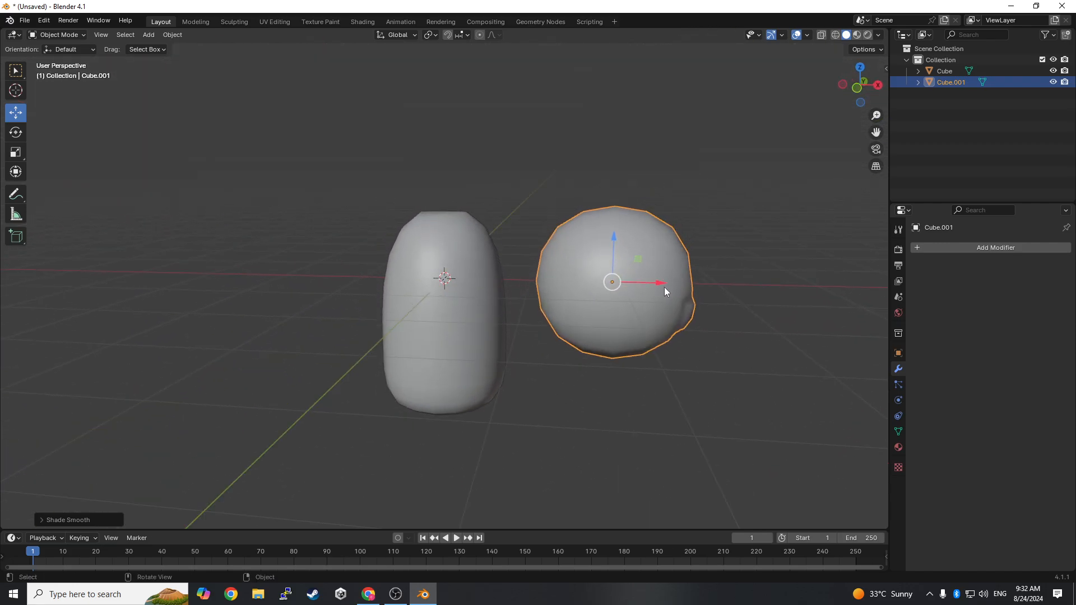
{"action": "left_click_drag", "start_coordinate": [664, 287], "coordinate": [496, 279]}
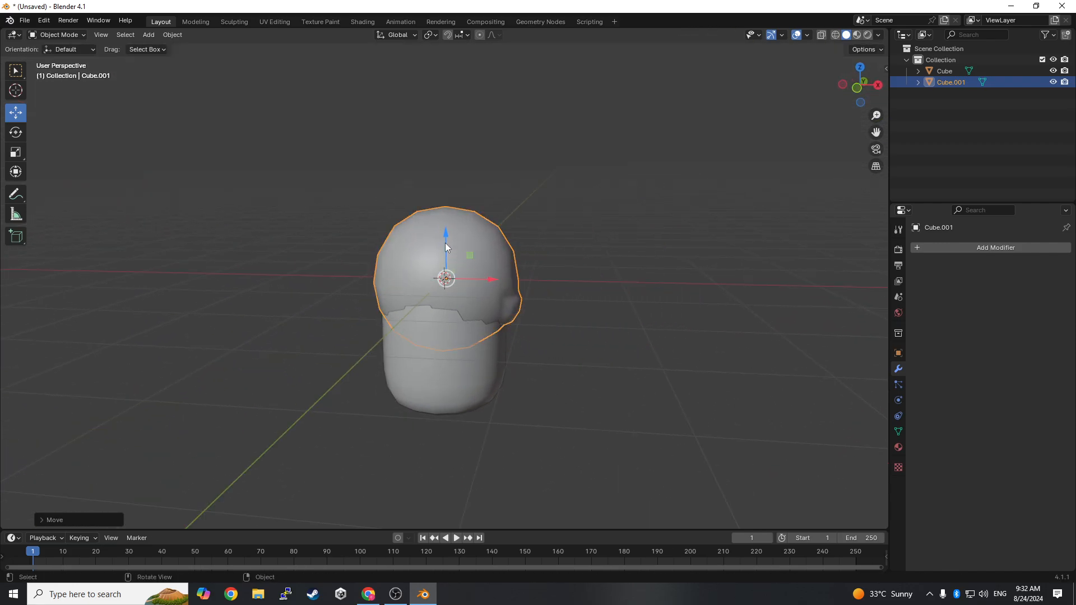
{"action": "left_click_drag", "start_coordinate": [446, 247], "coordinate": [448, 125]}
{"action": "key", "text": "s"}
{"action": "left_click", "coordinate": [460, 99]}
- Try resizing the head, including along the Y axis, and undo the last head adjustment
{"action": "middle_click_drag", "start_coordinate": [529, 139], "coordinate": [456, 150]}
{"action": "key", "text": "s"}
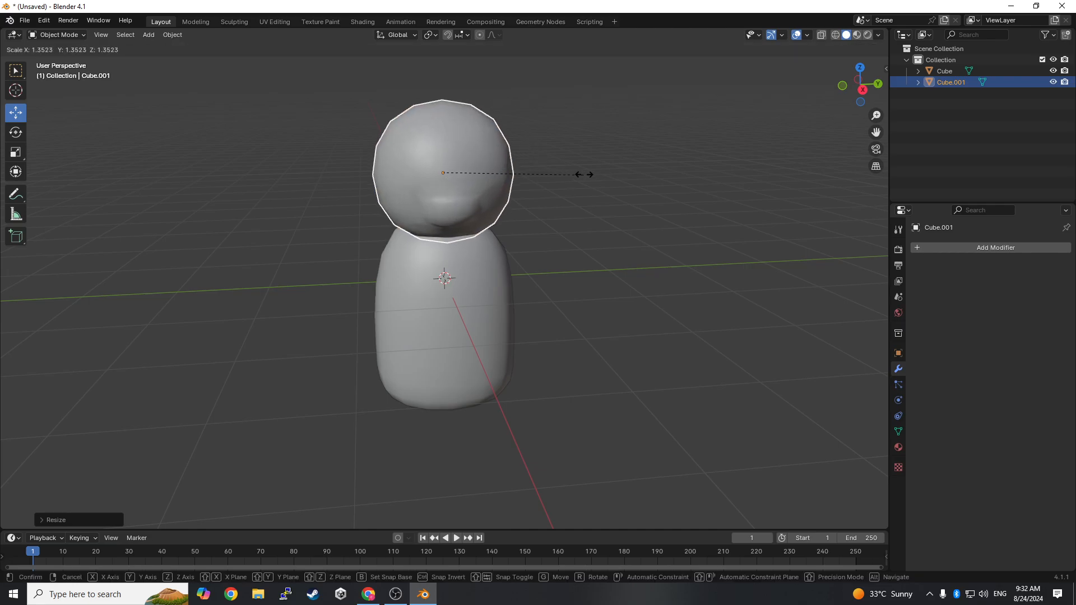
{"action": "key", "text": "y"}
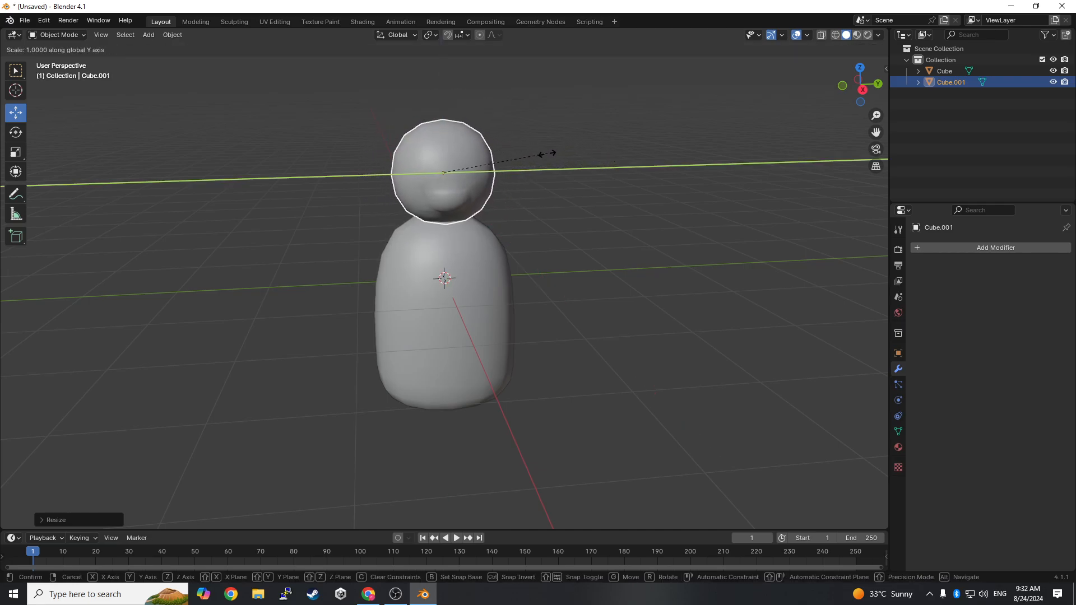
{"action": "key", "text": "Escape"}
{"action": "key", "text": "ctrl+z"}
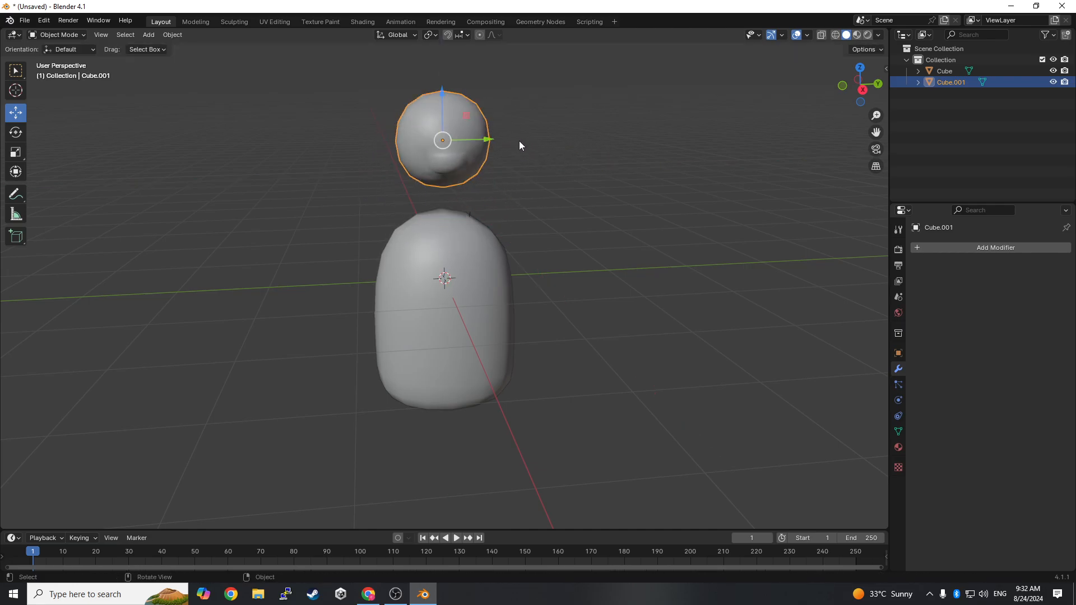
- Lower the head onto the top of the body and fine-tune its size
{"action": "middle_click_drag", "start_coordinate": [520, 146], "coordinate": [497, 116]}
{"action": "left_click_drag", "start_coordinate": [442, 98], "coordinate": [445, 128]}
{"action": "middle_click_drag", "start_coordinate": [470, 136], "coordinate": [413, 148]}
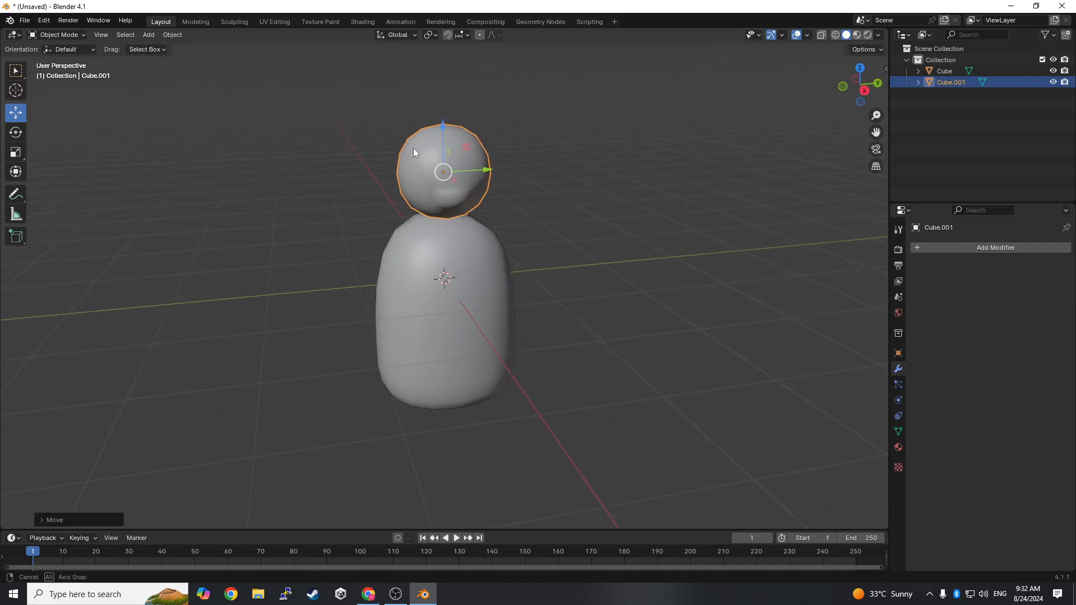
{"action": "left_click", "coordinate": [536, 166]}
{"action": "middle_click_drag", "start_coordinate": [605, 182], "coordinate": [688, 205]}
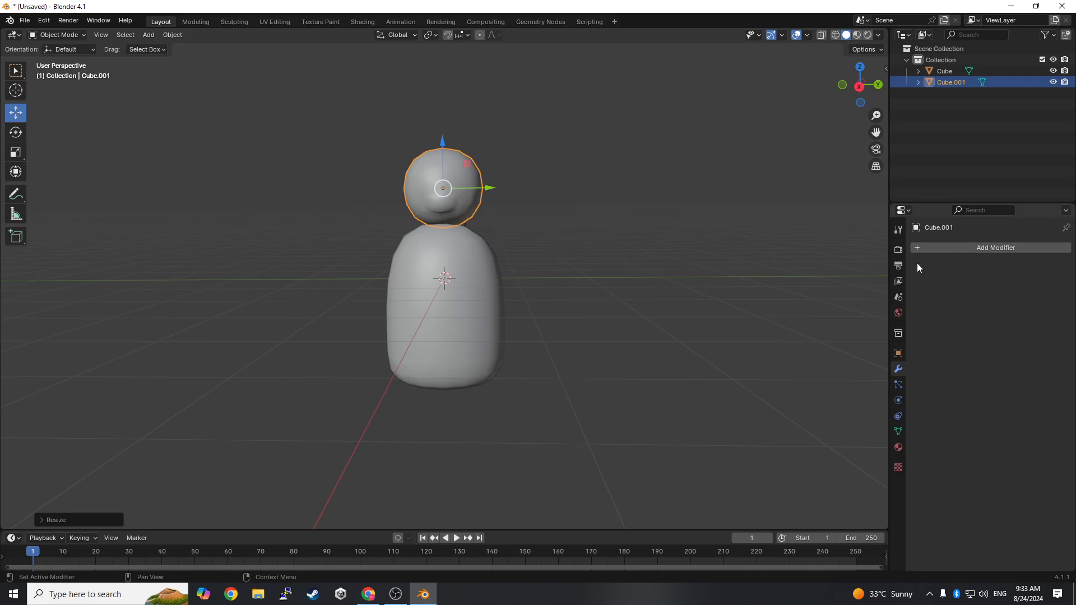
- Add a new cube mesh at the scene centre as the base for an arm
{"action": "left_click", "coordinate": [144, 38]}
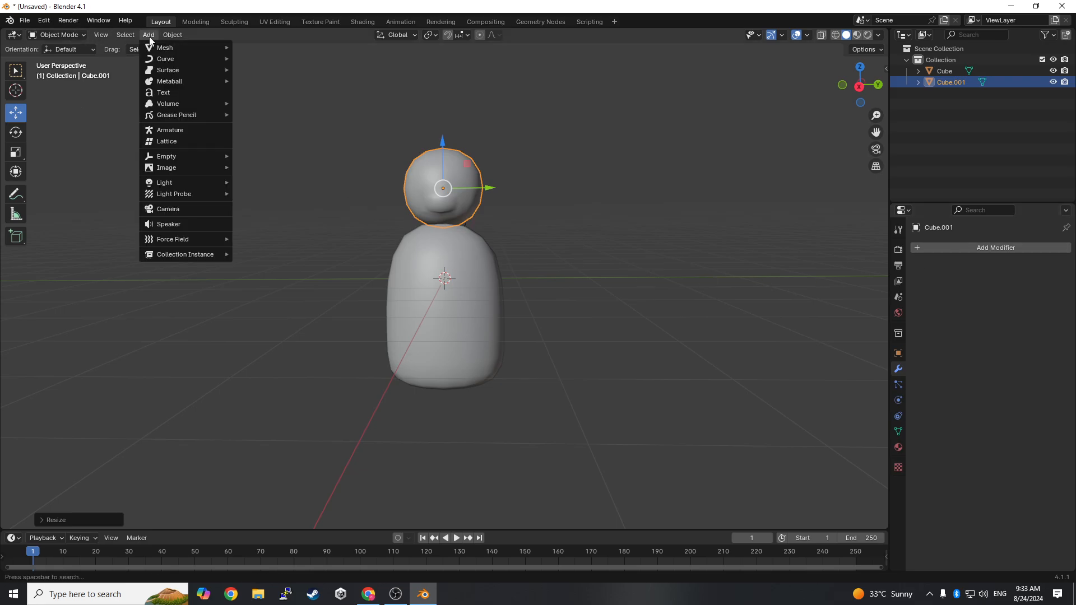
{"action": "left_click", "coordinate": [143, 33]}
{"action": "mouse_move", "coordinate": [177, 52]}
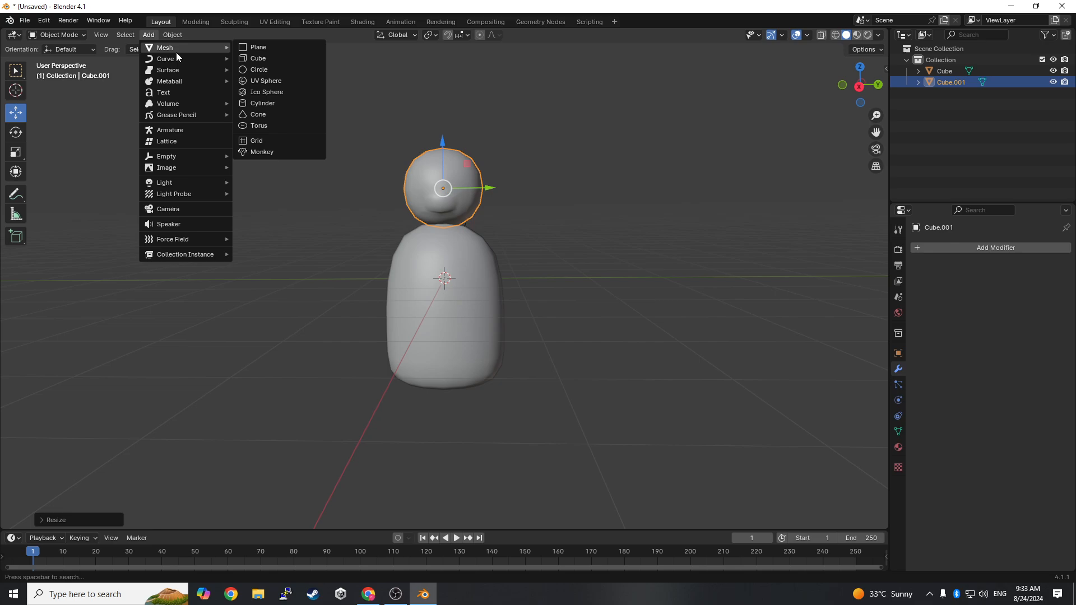
{"action": "left_click", "coordinate": [261, 58]}
{"action": "middle_click_drag", "start_coordinate": [506, 268], "coordinate": [531, 273]}
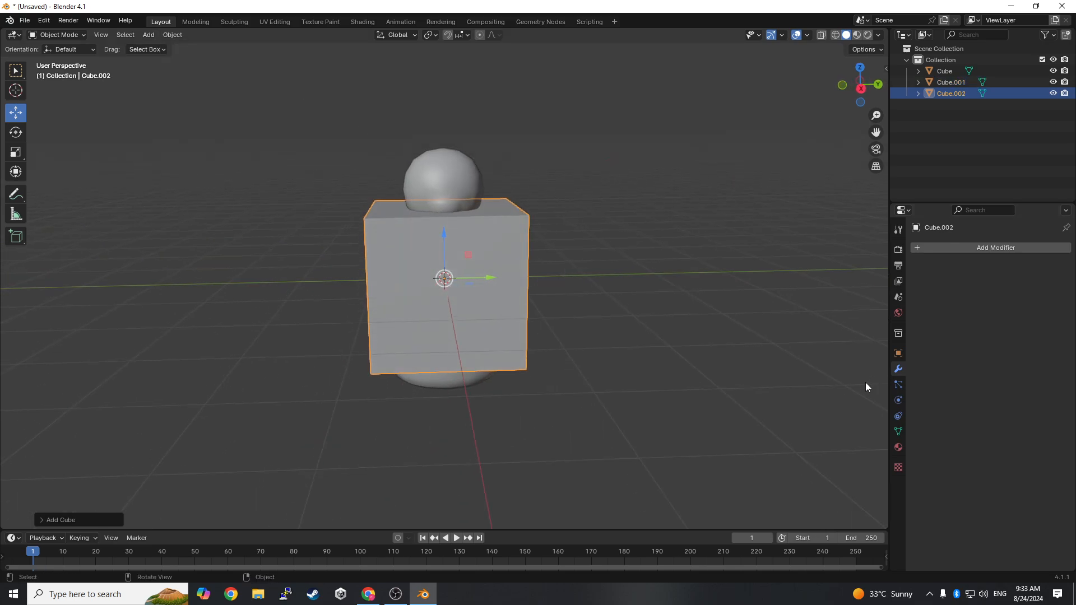
{"action": "left_click", "coordinate": [996, 250]}
{"action": "mouse_move", "coordinate": [964, 250]}
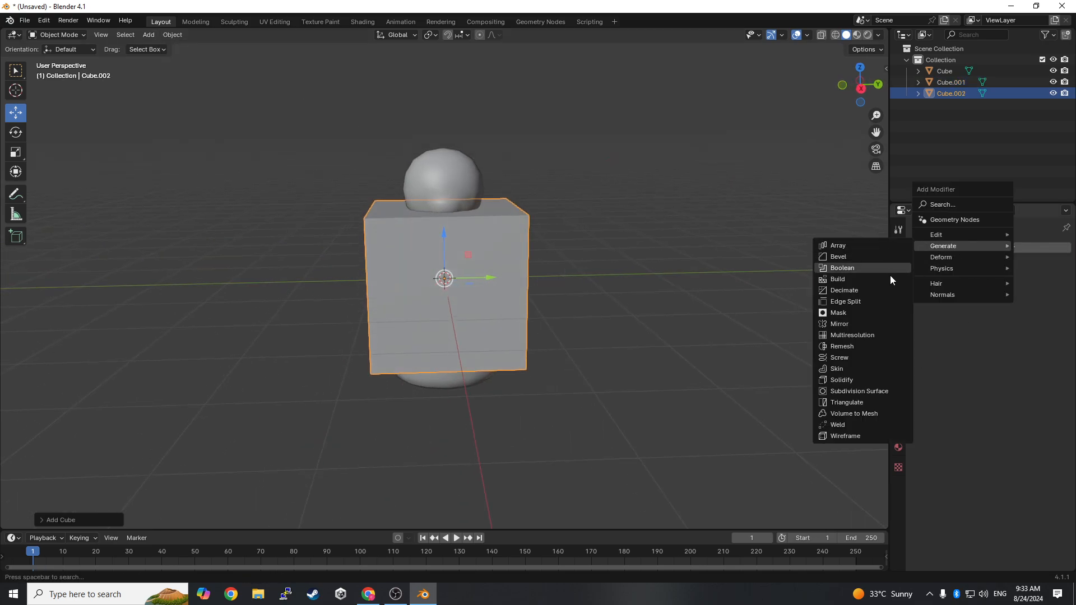
{"action": "left_click", "coordinate": [881, 392]}
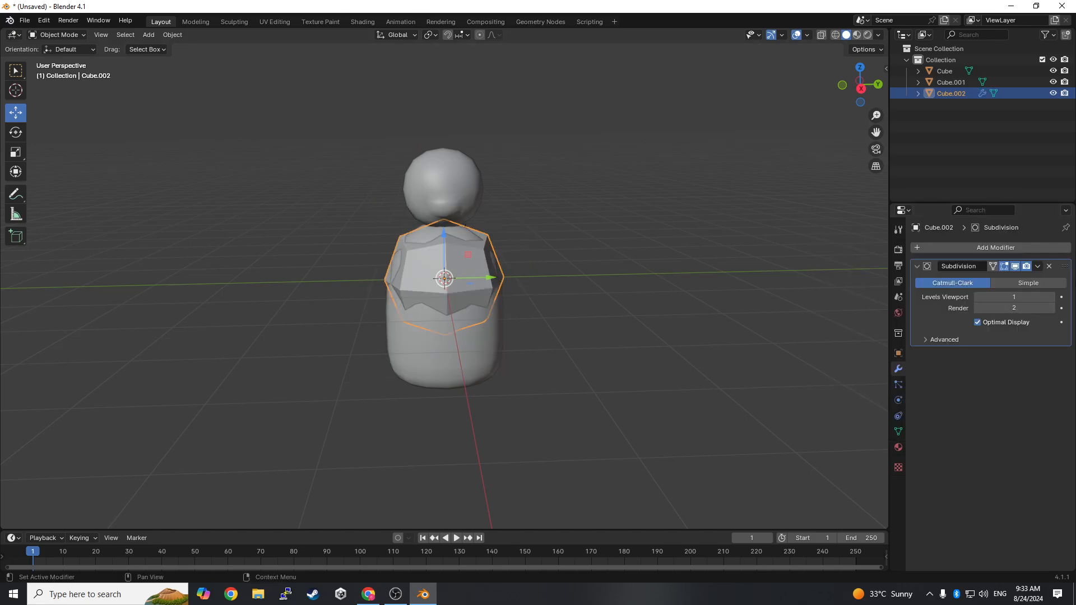
{"action": "left_click", "coordinate": [1051, 298]}
{"action": "left_click", "coordinate": [1038, 267]}
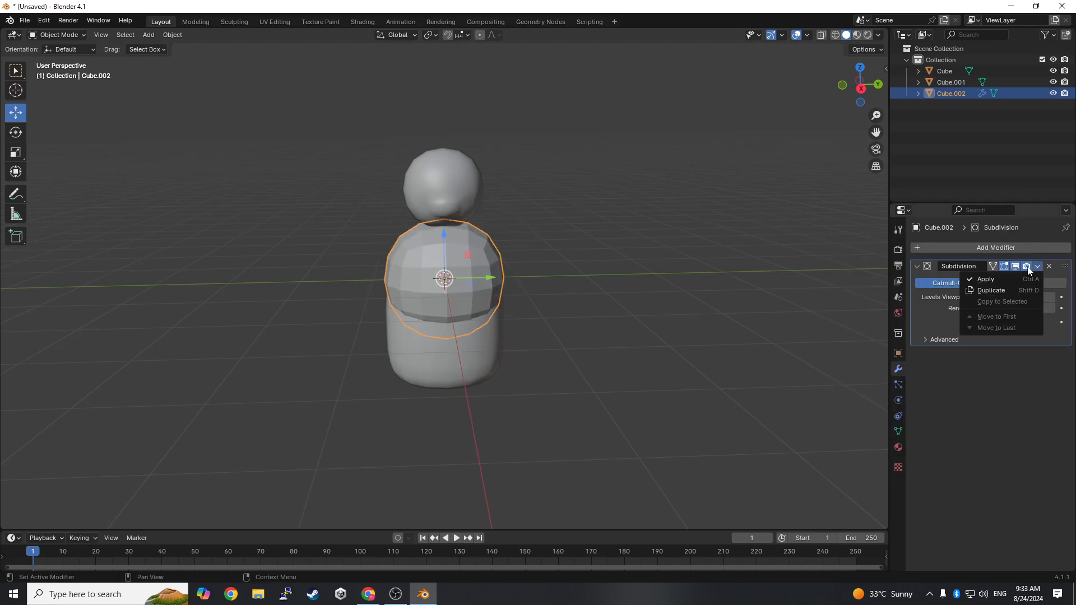
{"action": "left_click", "coordinate": [1033, 277]}
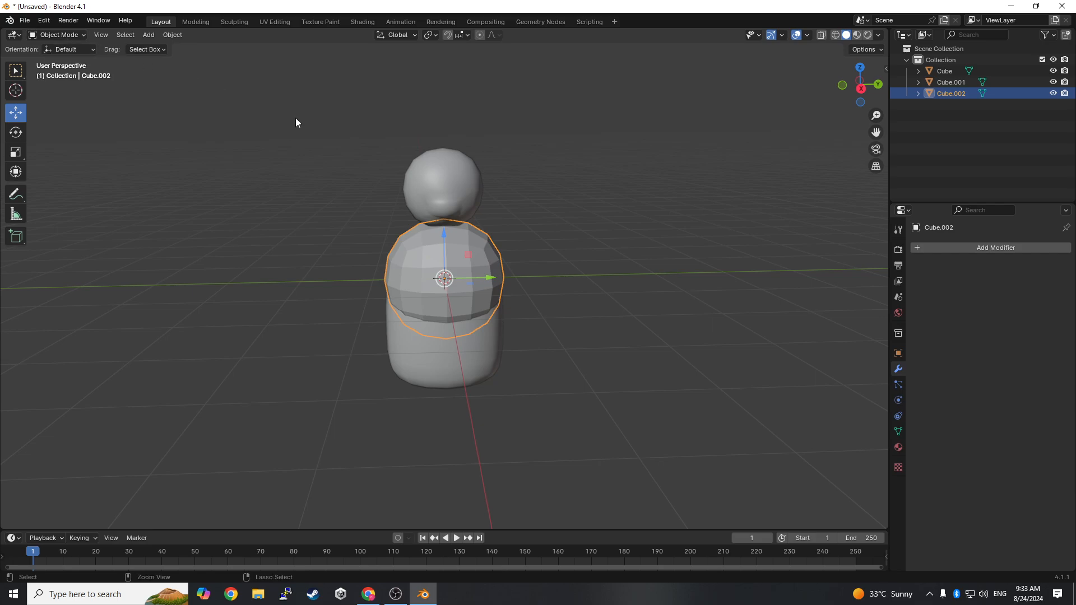
{"action": "key", "text": "ctrl+1"}
{"action": "key", "text": "ctrl+z"}
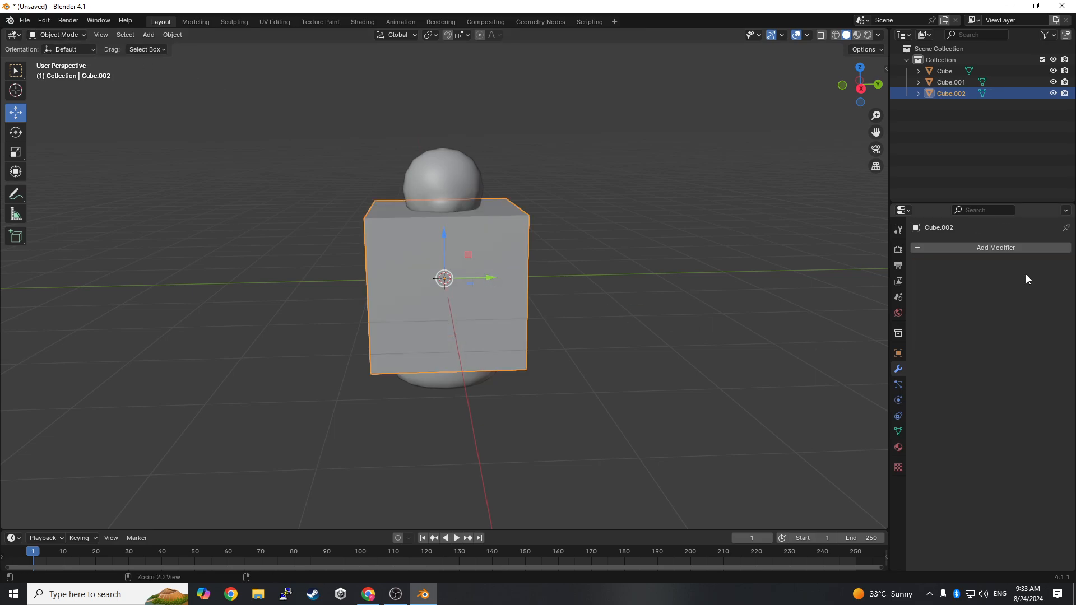
- Add a Subdivision Surface modifier to the new cube and set its viewport level to 2
{"action": "left_click", "coordinate": [997, 253]}
{"action": "mouse_move", "coordinate": [930, 247]}
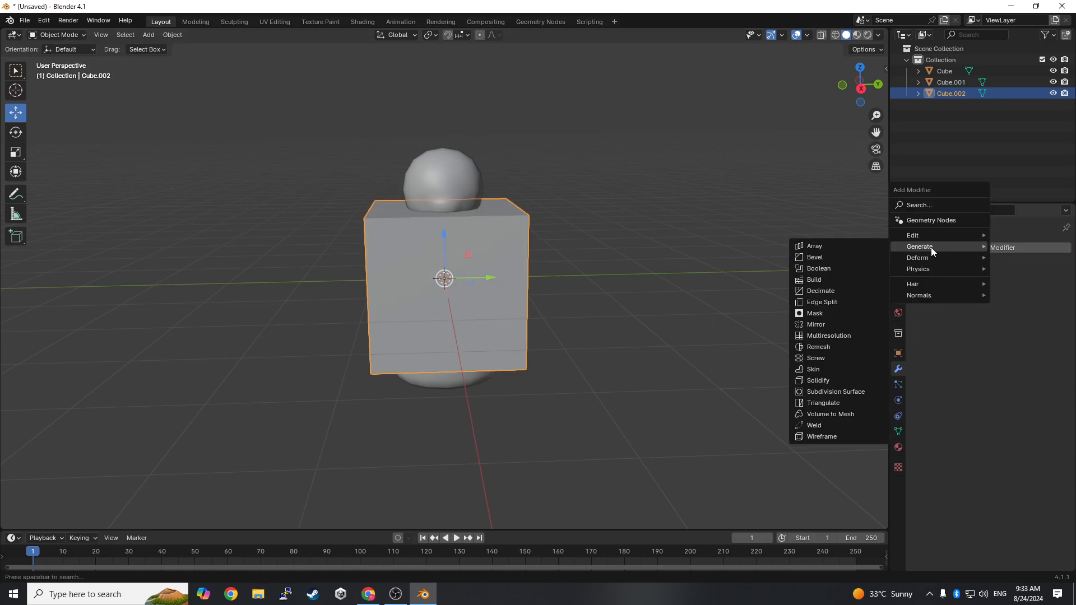
{"action": "left_click", "coordinate": [848, 392]}
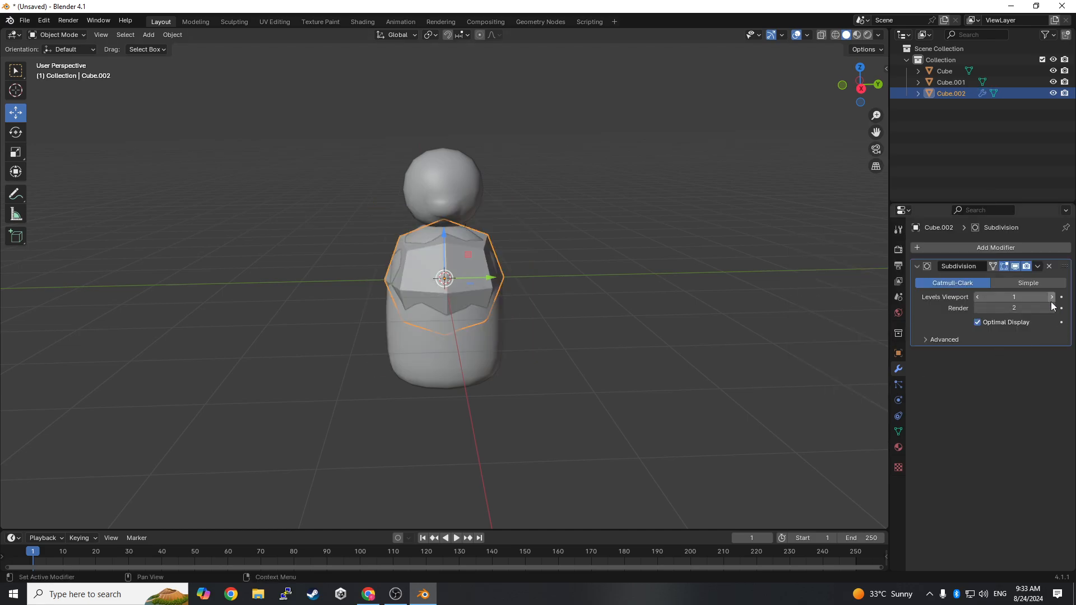
{"action": "left_click", "coordinate": [1052, 299]}
- In Edit Mode, extrude the cube's +Y side face outward into an elongated arm shape, and return to Object Mode
{"action": "middle_click_drag", "start_coordinate": [773, 280], "coordinate": [697, 278]}
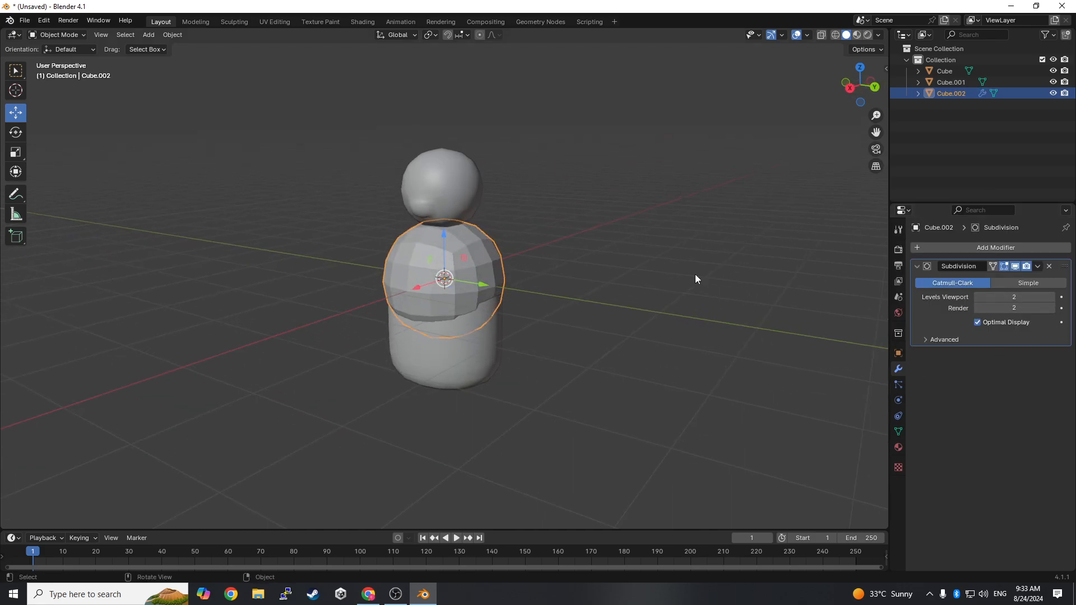
{"action": "left_click", "coordinate": [75, 36]}
{"action": "left_click", "coordinate": [69, 60]}
{"action": "scroll", "coordinate": [547, 259], "scroll_direction": "up", "scroll_amount": 2}
{"action": "left_click", "coordinate": [539, 271]}
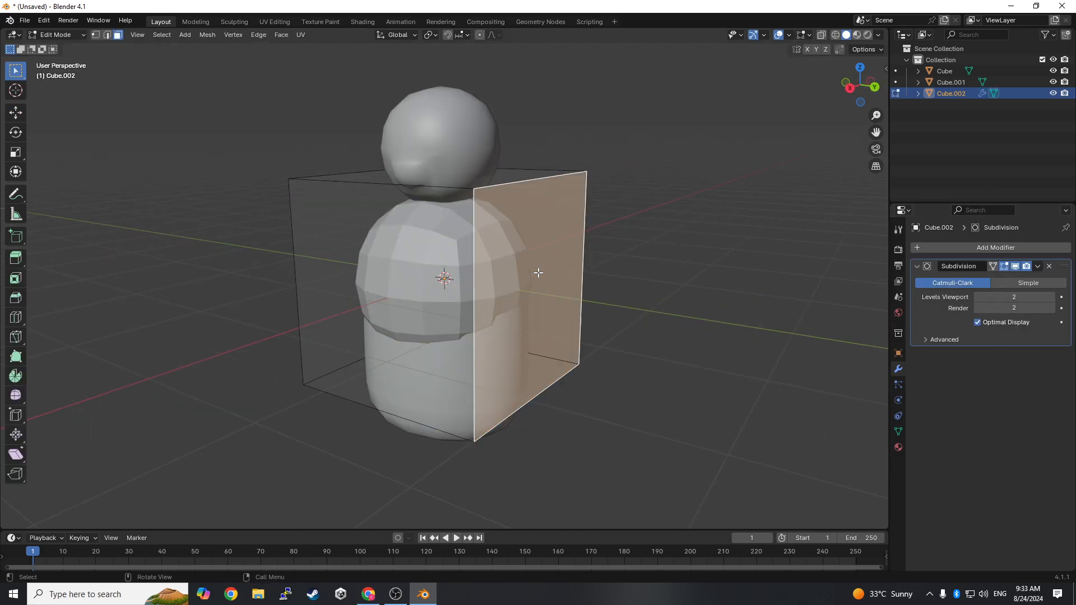
{"action": "middle_click_drag", "start_coordinate": [539, 271], "coordinate": [609, 257]}
{"action": "key", "text": "e"}
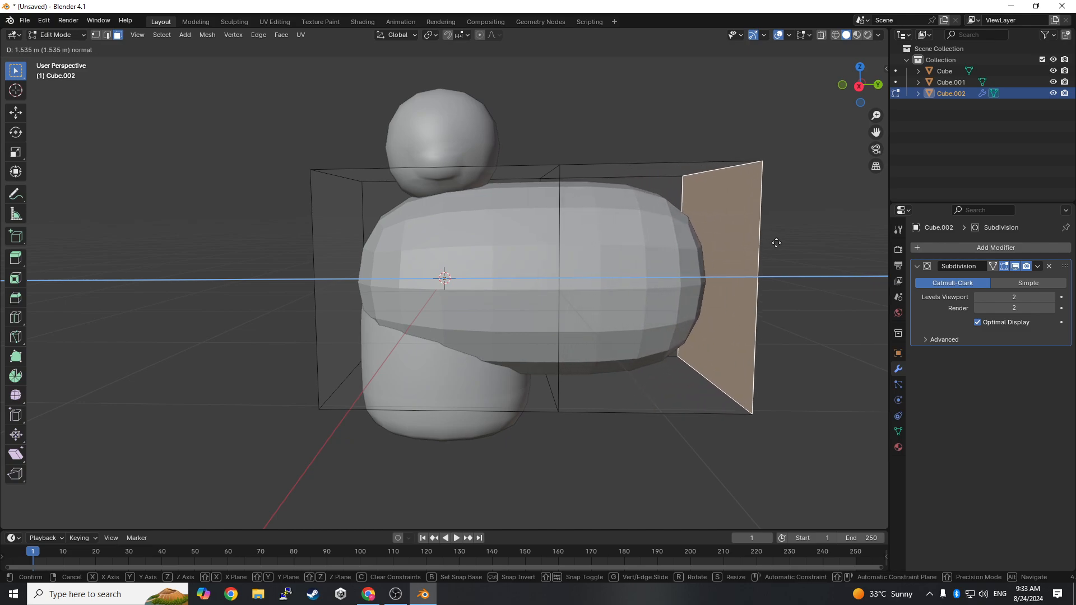
{"action": "left_click", "coordinate": [809, 235]}
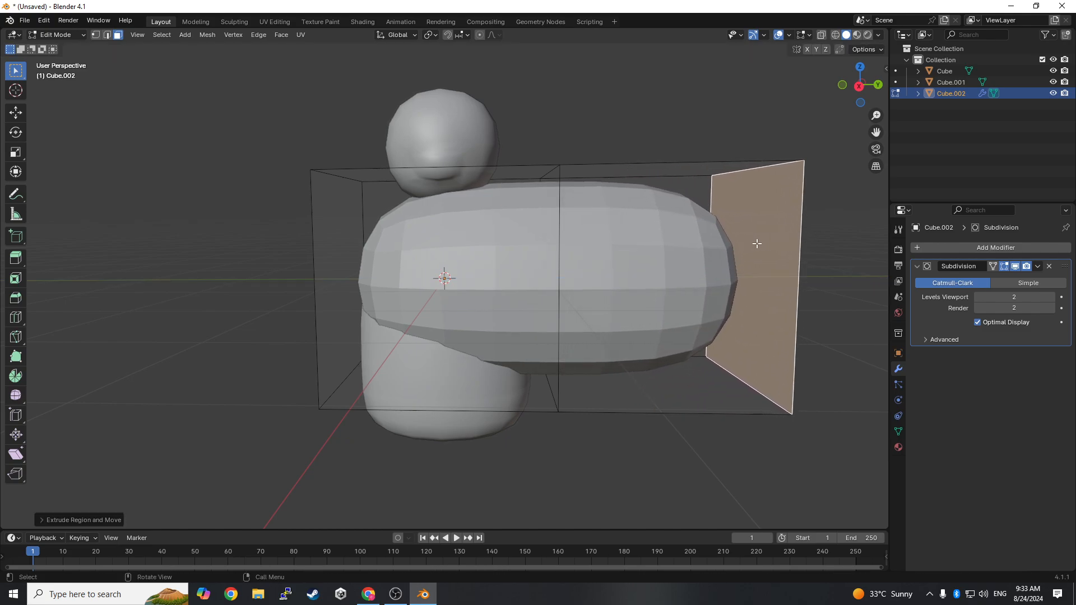
{"action": "key", "text": "Tab"}
- Scale the arm down, place it beside the body at shoulder height and enlarge it slightly
{"action": "key", "text": "s"}
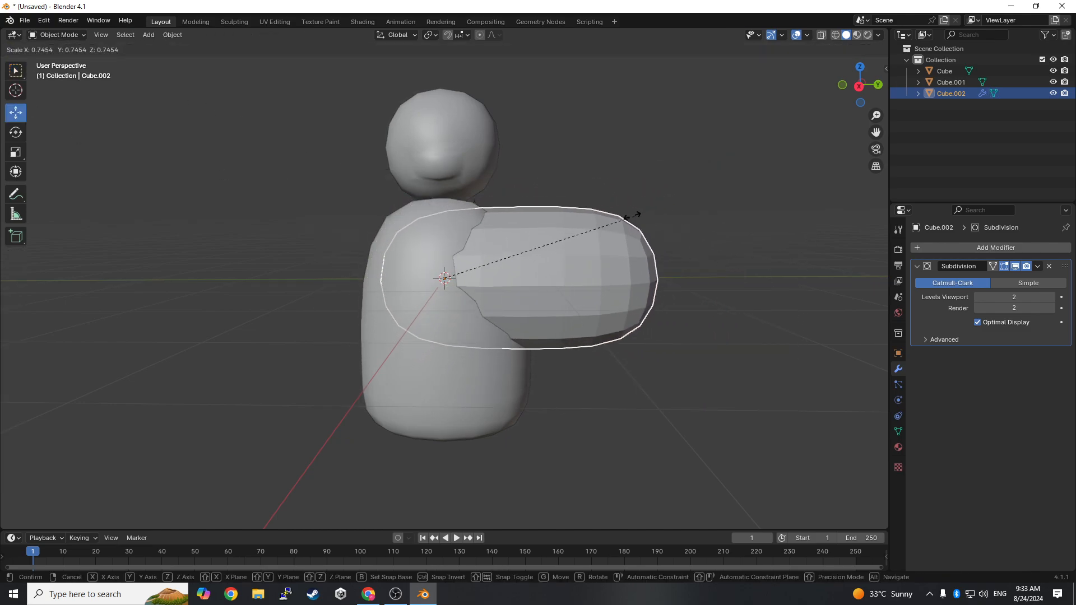
{"action": "left_click", "coordinate": [517, 282]}
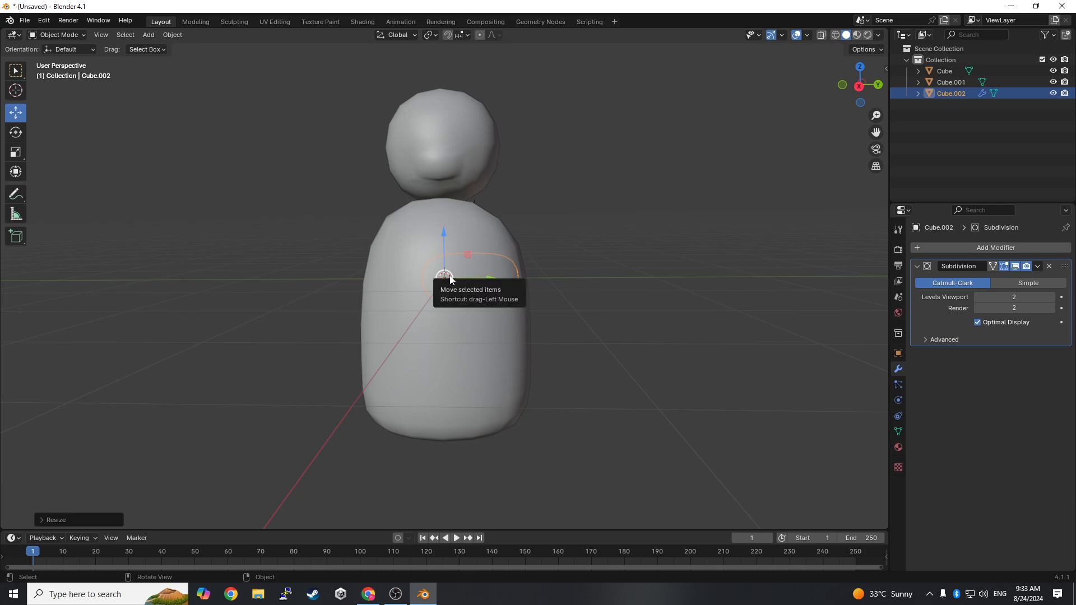
{"action": "left_click_drag", "start_coordinate": [446, 278], "coordinate": [544, 242]}
{"action": "middle_click_drag", "start_coordinate": [594, 268], "coordinate": [558, 283]}
{"action": "key", "text": "s"}
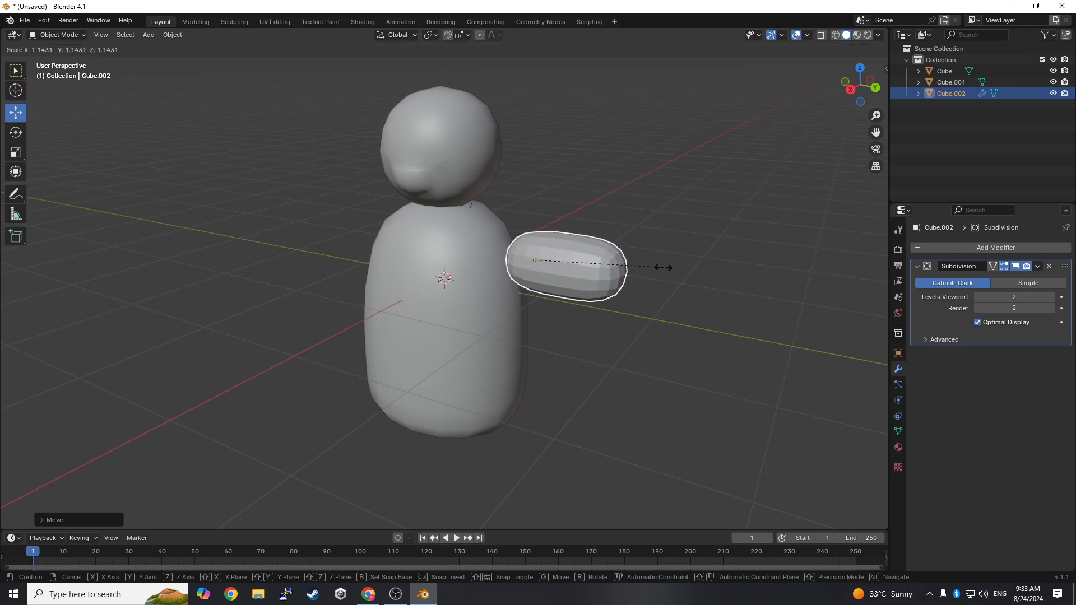
{"action": "left_click", "coordinate": [658, 275]}
- Stretch the arm along the Y axis with the Scale tool to make it longer
{"action": "middle_click_drag", "start_coordinate": [653, 287], "coordinate": [654, 269]}
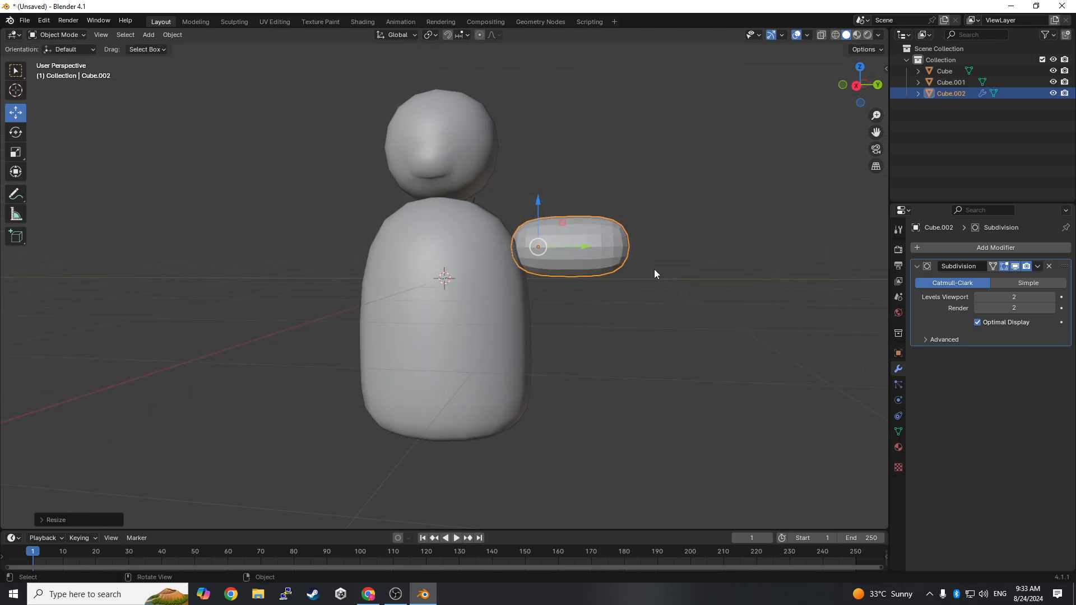
{"action": "left_click", "coordinate": [17, 154]}
{"action": "mouse_move", "coordinate": [578, 250]}
{"action": "left_mouse_down"}
{"action": "mouse_move", "coordinate": [611, 248]}
{"action": "mouse_move", "coordinate": [592, 247]}
{"action": "left_mouse_up"}
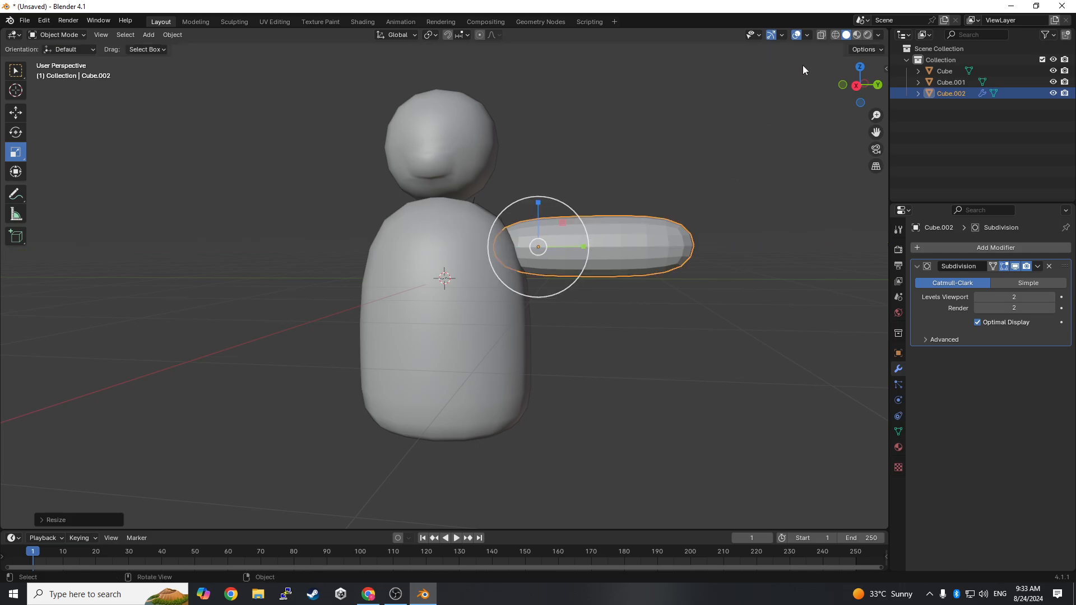
- Switch to Wireframe shading and move the arm outward along Y until its inner end just meets the body
{"action": "left_click", "coordinate": [834, 35]}
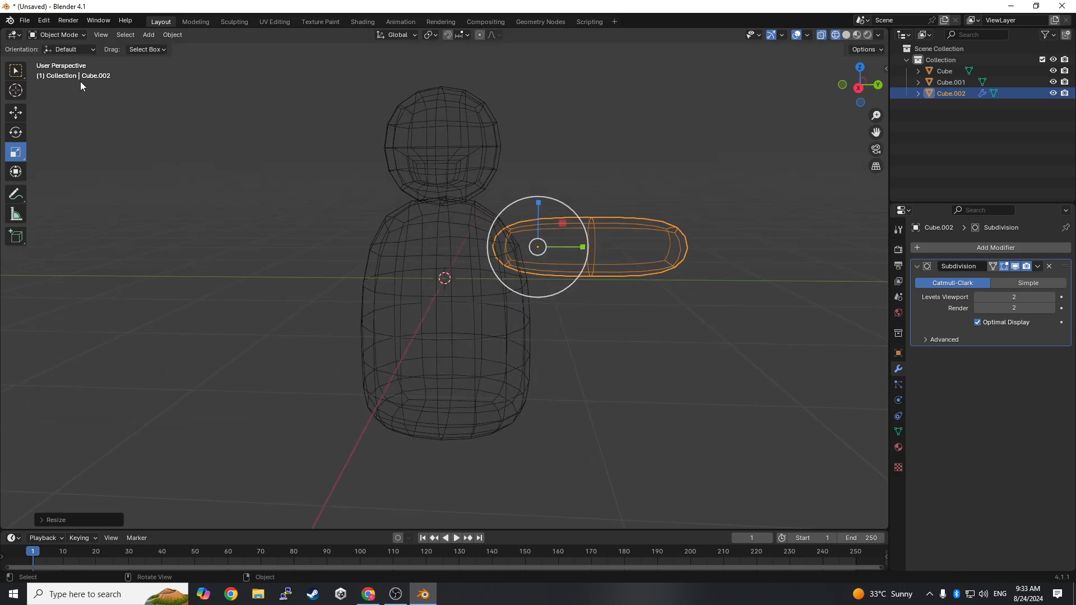
{"action": "left_click", "coordinate": [15, 113]}
{"action": "mouse_move", "coordinate": [475, 140]}
{"action": "middle_mouse_down"}
{"action": "mouse_move", "coordinate": [367, 130]}
{"action": "mouse_move", "coordinate": [463, 132]}
{"action": "middle_mouse_up"}
{"action": "left_click_drag", "start_coordinate": [587, 254], "coordinate": [610, 255]}
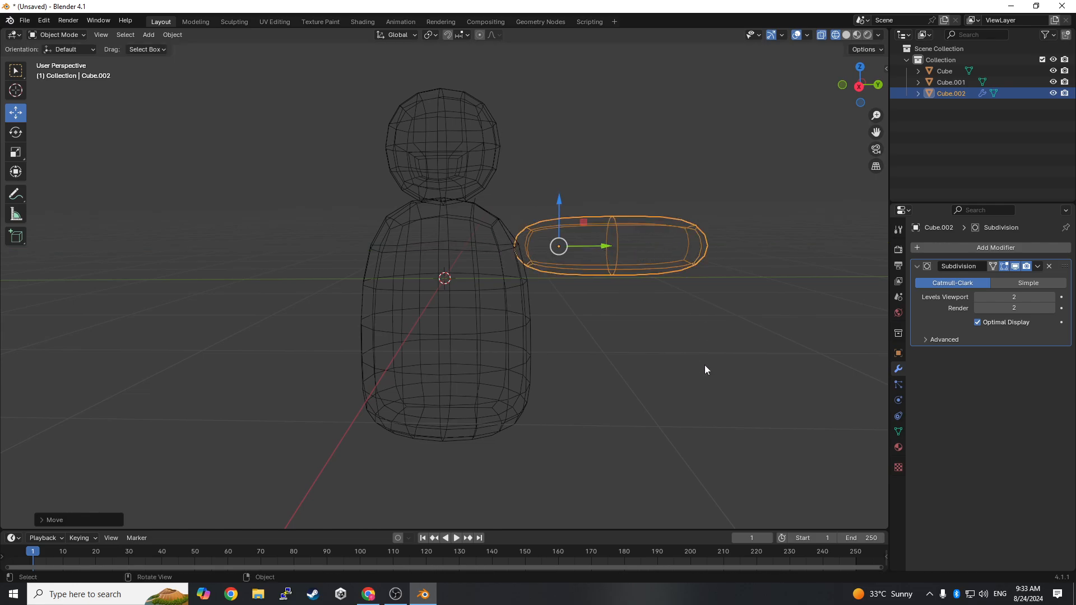
- Deselect the arm, preview the model in Rendered shading and return the viewport to Solid shading
{"action": "left_click", "coordinate": [647, 280]}
{"action": "left_click", "coordinate": [61, 36]}
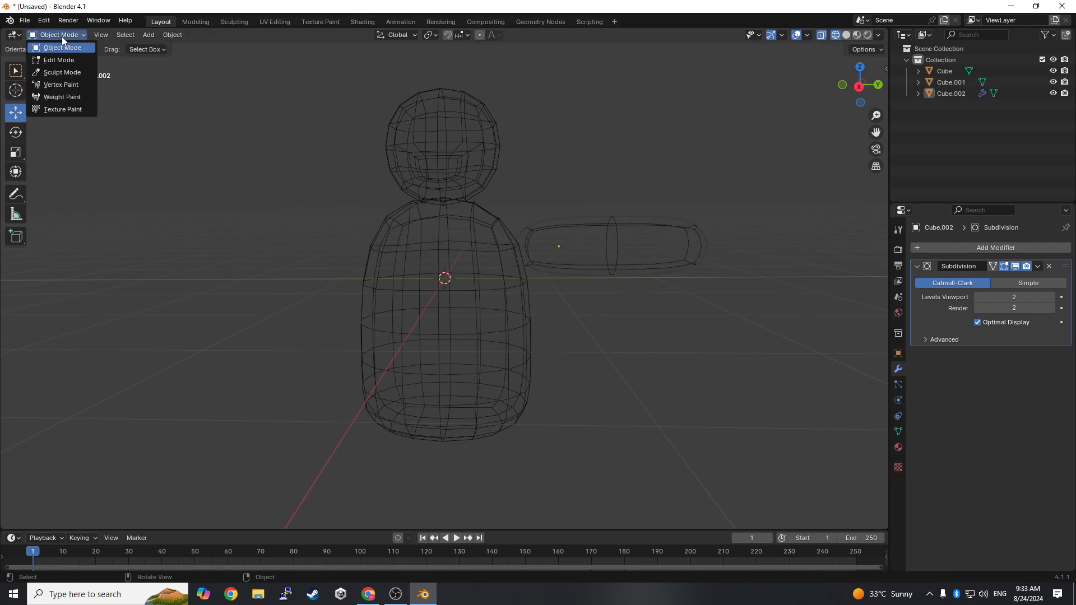
{"action": "left_click", "coordinate": [846, 35]}
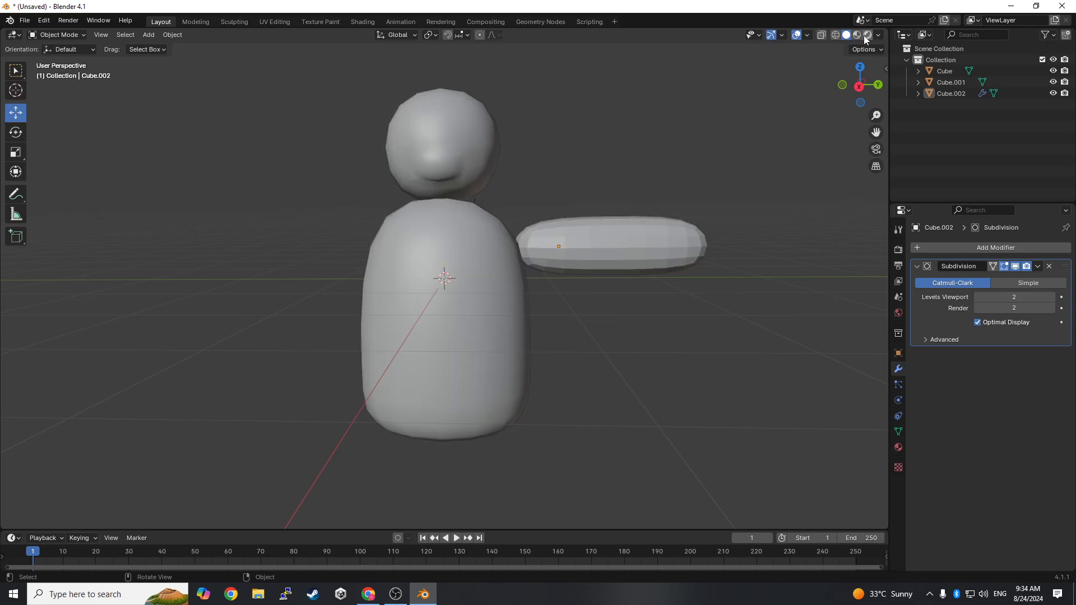
{"action": "left_click", "coordinate": [869, 36]}
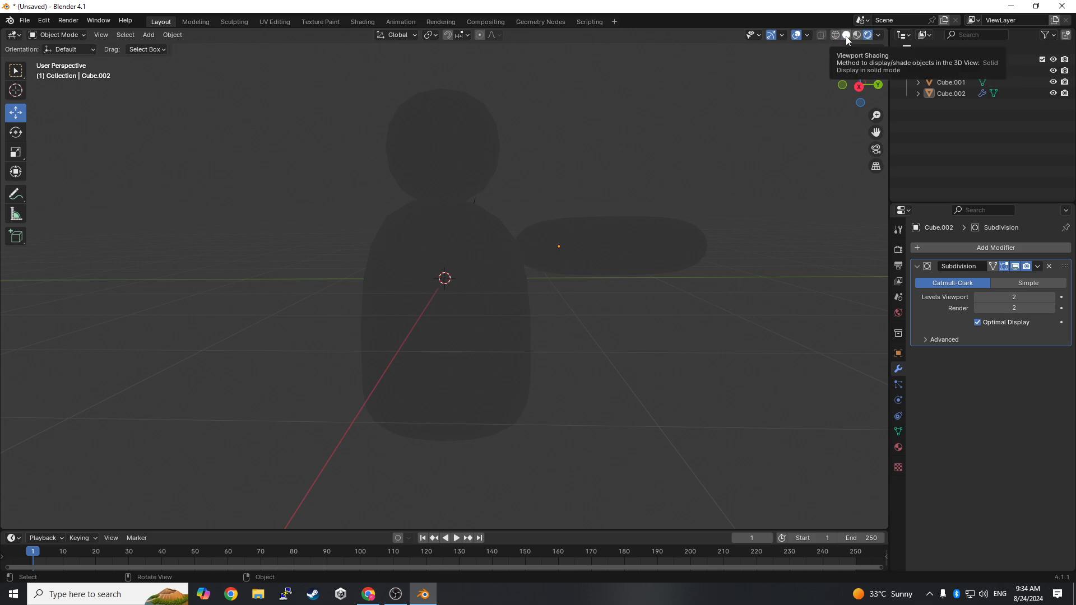
{"action": "left_click", "coordinate": [846, 35]}
{"action": "scroll", "coordinate": [758, 57], "scroll_direction": "up", "scroll_amount": 1}
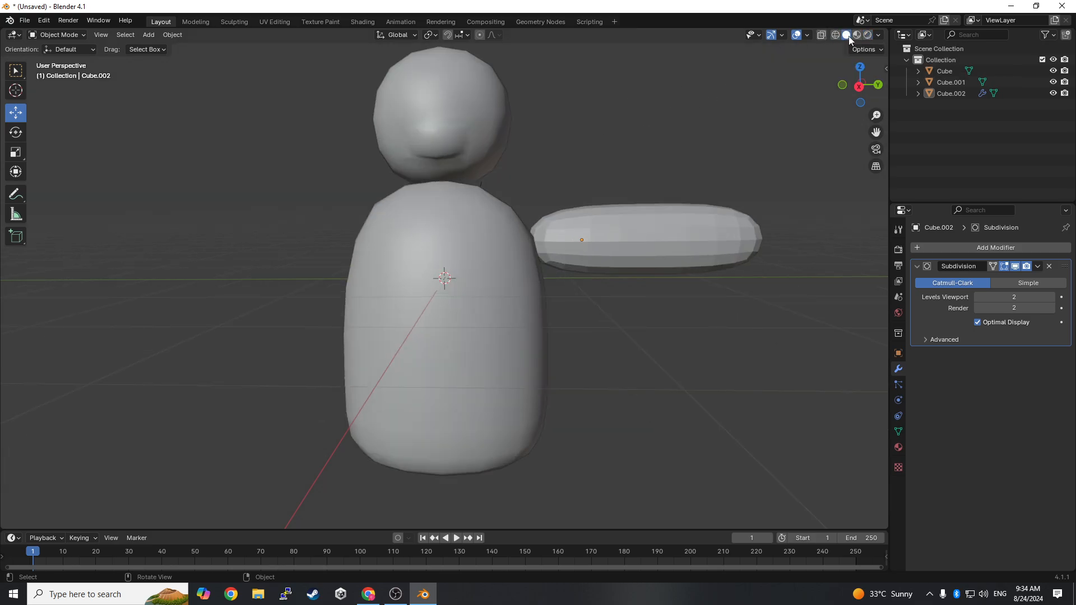
{"action": "scroll", "coordinate": [741, 239], "scroll_direction": "down", "scroll_amount": 2}
- Select the arm and scale it up slightly
{"action": "middle_click_drag", "start_coordinate": [739, 260], "coordinate": [577, 265]}
{"action": "left_click", "coordinate": [577, 265]}
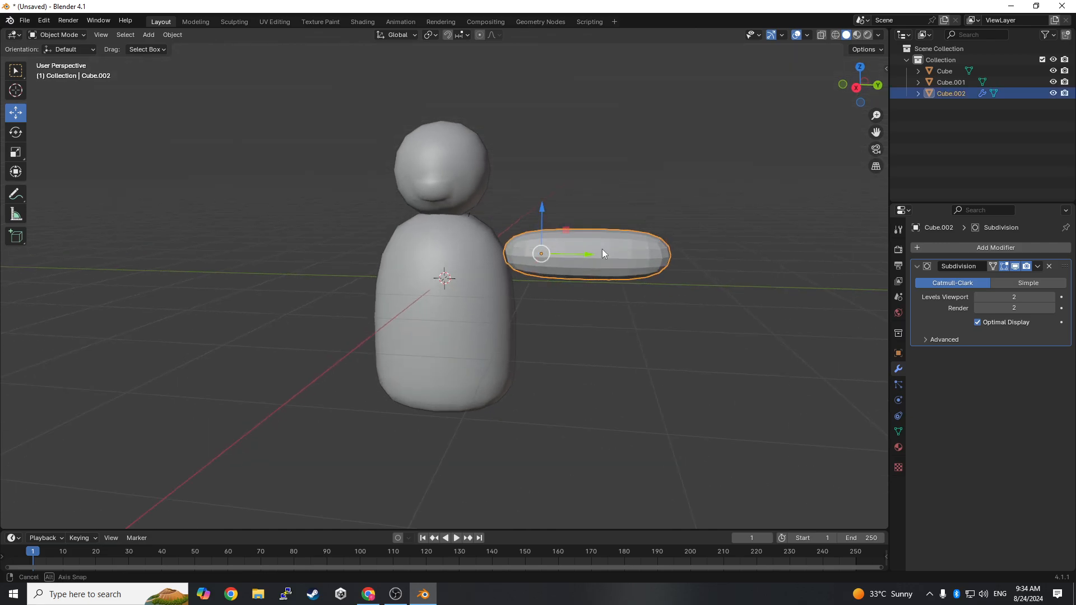
{"action": "key", "text": "s"}
{"action": "left_click", "coordinate": [714, 231]}
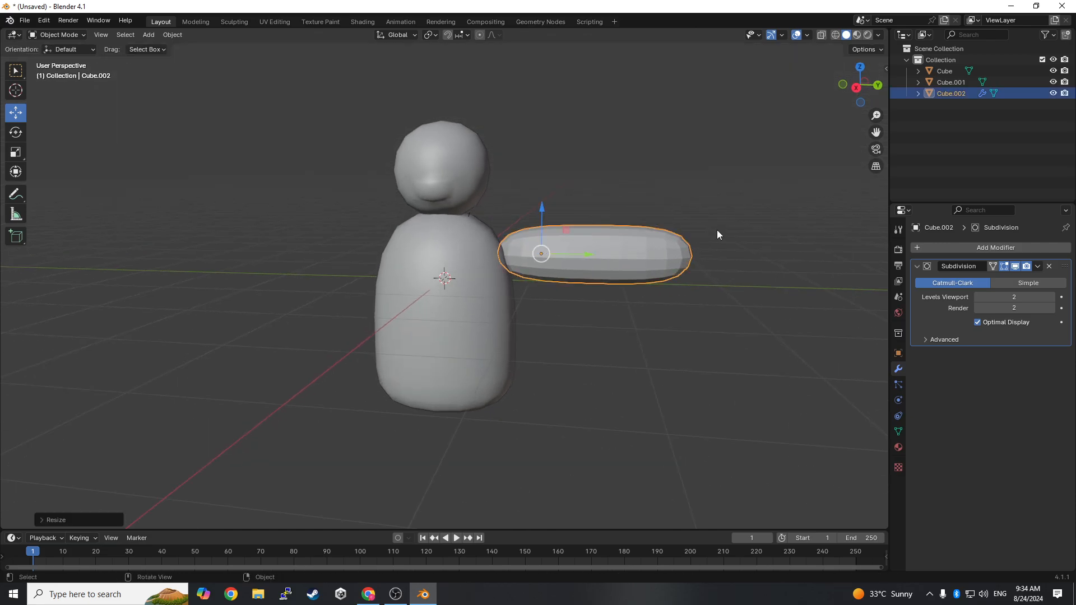
- Apply Shade Smooth to the arm and apply its Subdivision modifier
{"action": "middle_click_drag", "start_coordinate": [716, 233], "coordinate": [714, 267]}
{"action": "right_click", "coordinate": [662, 256]}
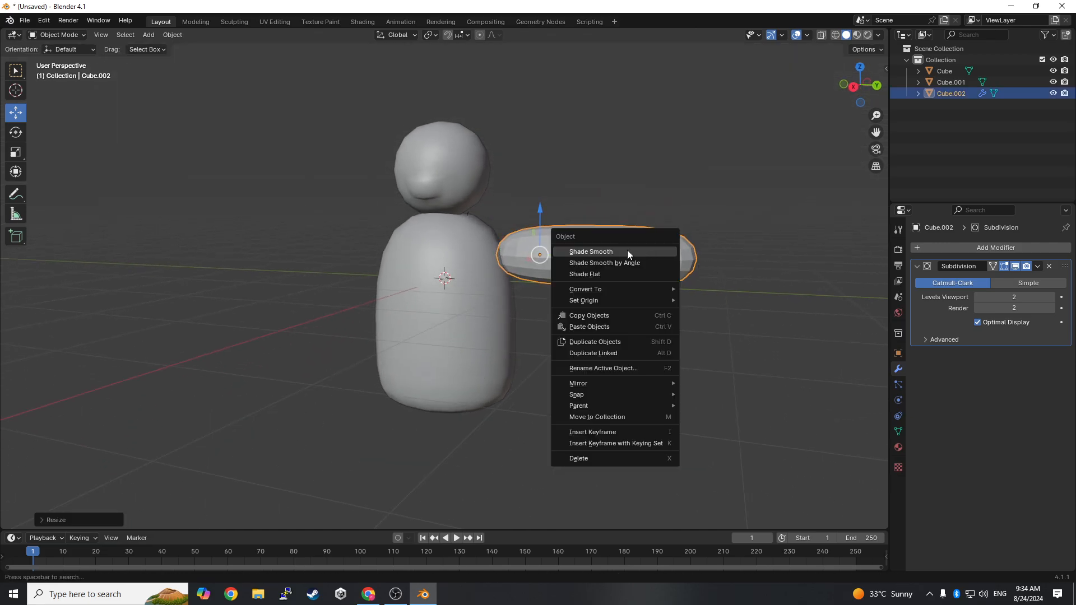
{"action": "left_click", "coordinate": [627, 251]}
{"action": "left_click", "coordinate": [1037, 267]}
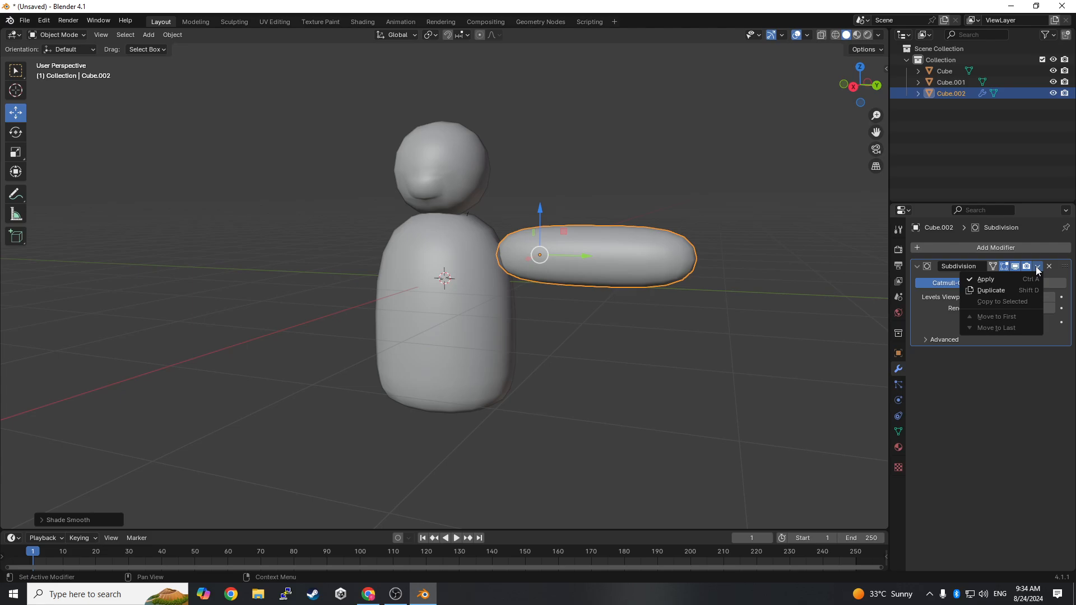
{"action": "left_click", "coordinate": [1000, 278]}
- Copy and paste the arm segment, offsetting one along Y so the two segments sit end to end
{"action": "middle_click_drag", "start_coordinate": [796, 305], "coordinate": [818, 318]}
{"action": "key", "text": "ctrl+c"}
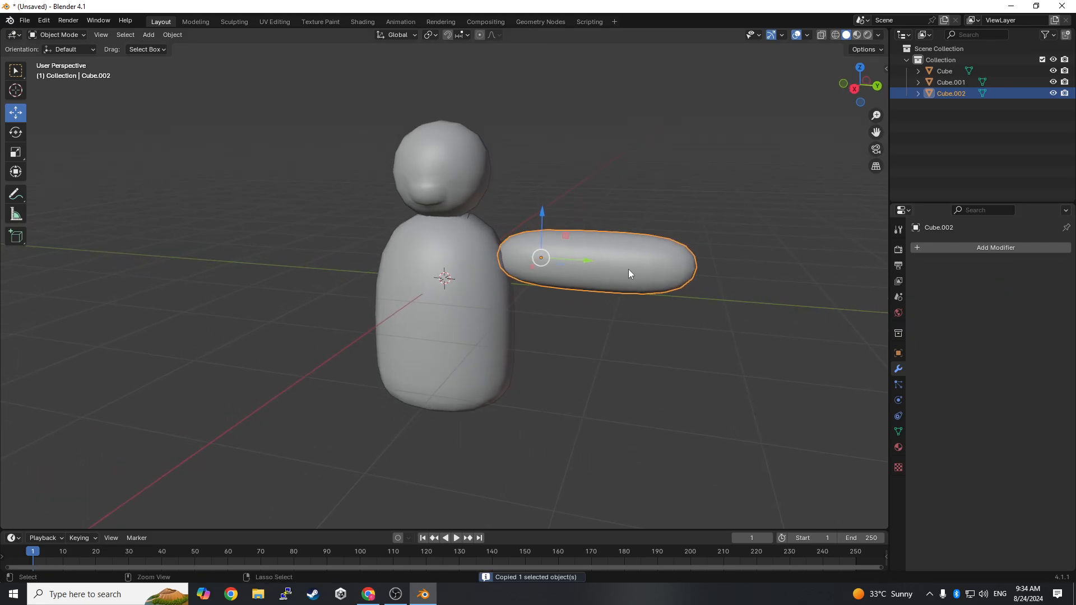
{"action": "left_click_drag", "start_coordinate": [589, 260], "coordinate": [790, 292]}
{"action": "key", "text": "ctrl+v"}
{"action": "scroll", "coordinate": [597, 273], "scroll_direction": "down", "scroll_amount": 1}
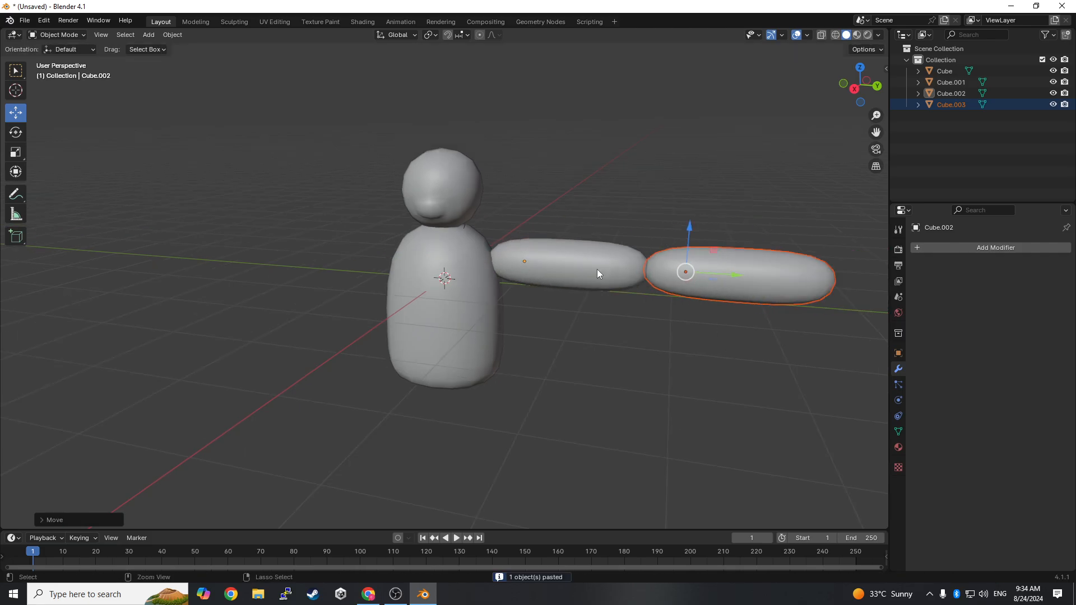
- Select both arm segments and paste a copy of them for the opposite arm
{"action": "left_click_drag", "start_coordinate": [549, 192], "coordinate": [730, 317]}
{"action": "key", "text": "ctrl+c"}
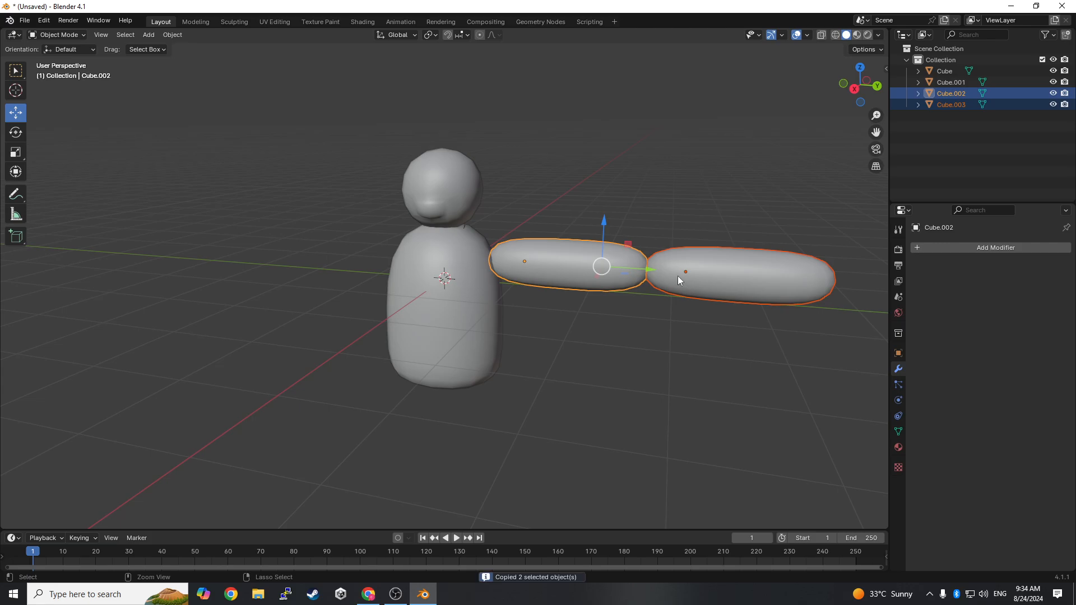
{"action": "key", "text": "ctrl+v"}
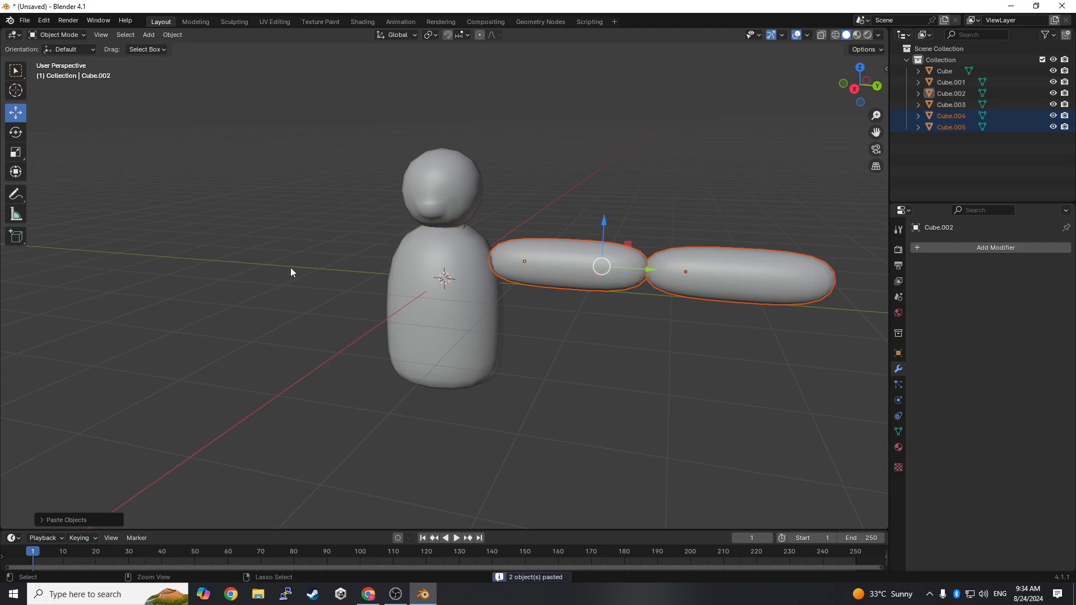
- Rotate the copied arm segments -180° about the global Z axis
{"action": "left_click", "coordinate": [16, 133]}
{"action": "left_click_drag", "start_coordinate": [625, 274], "coordinate": [560, 271]}
{"action": "left_click", "coordinate": [104, 518]}
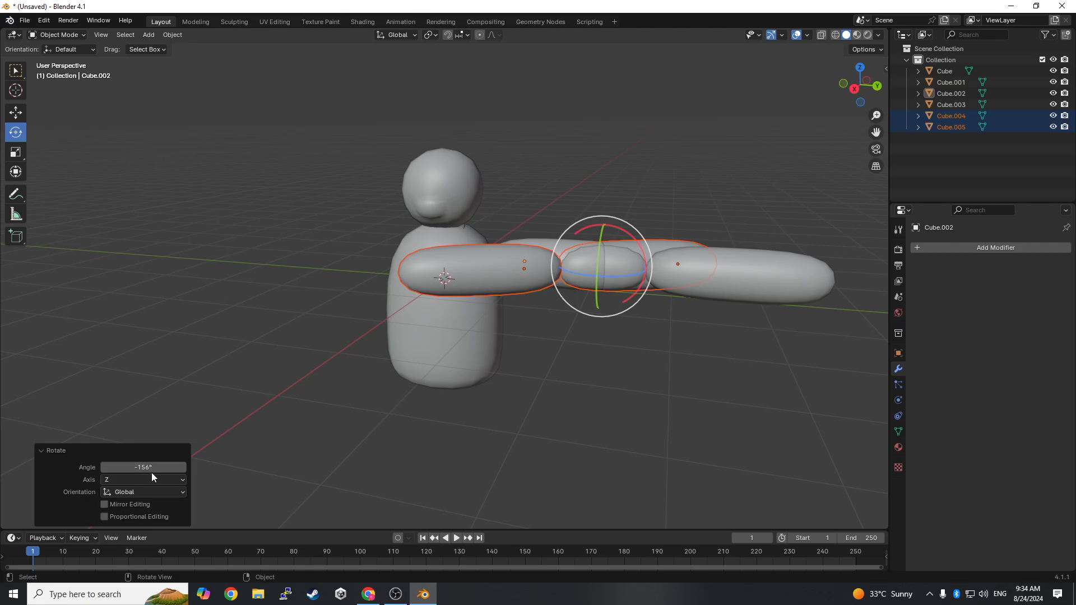
{"action": "mouse_move", "coordinate": [152, 469]}
{"action": "left_mouse_down"}
{"action": "mouse_move", "coordinate": [129, 469]}
{"action": "mouse_move", "coordinate": [152, 466]}
{"action": "left_mouse_up"}
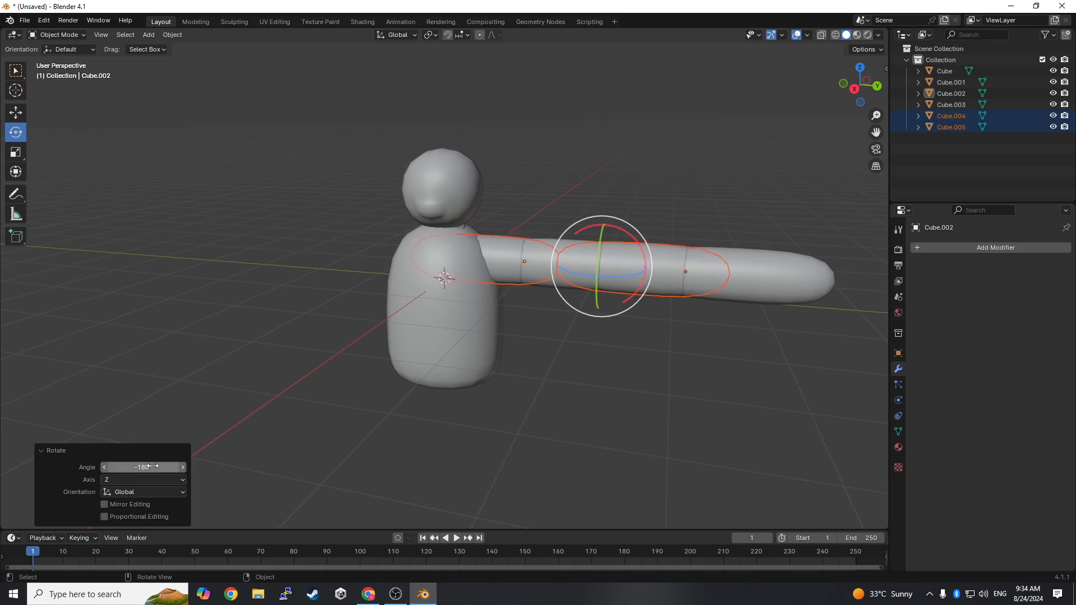
- Move the two copied arm segments about -4.3 m along Y to the body's opposite side, checking the fit in wireframe shading
{"action": "left_click", "coordinate": [12, 115]}
{"action": "right_click", "coordinate": [497, 227]}
{"action": "middle_click_drag", "start_coordinate": [530, 424], "coordinate": [565, 429]}
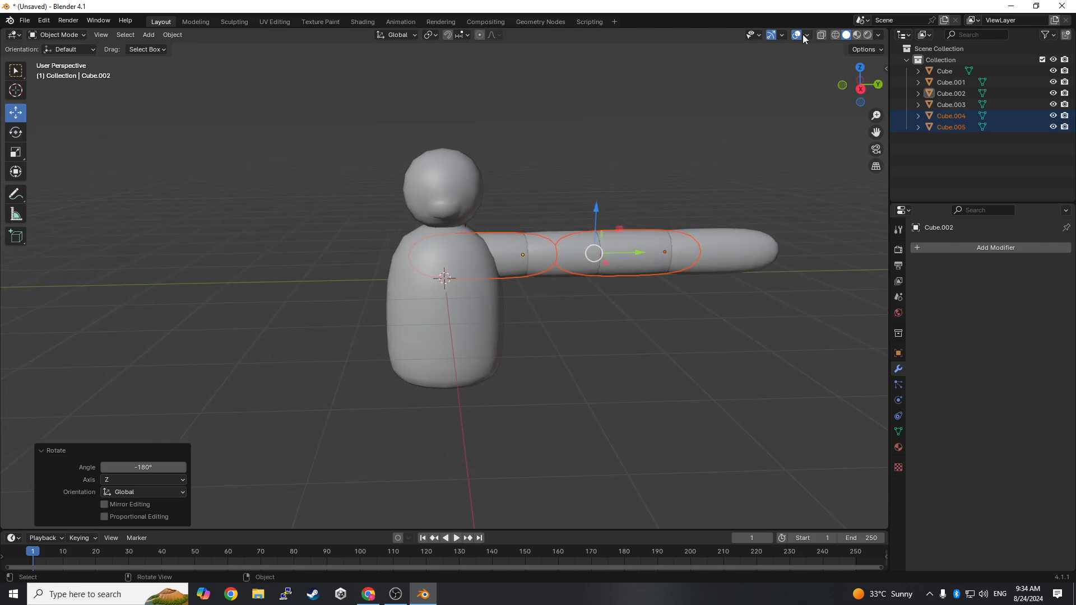
{"action": "left_click", "coordinate": [834, 34]}
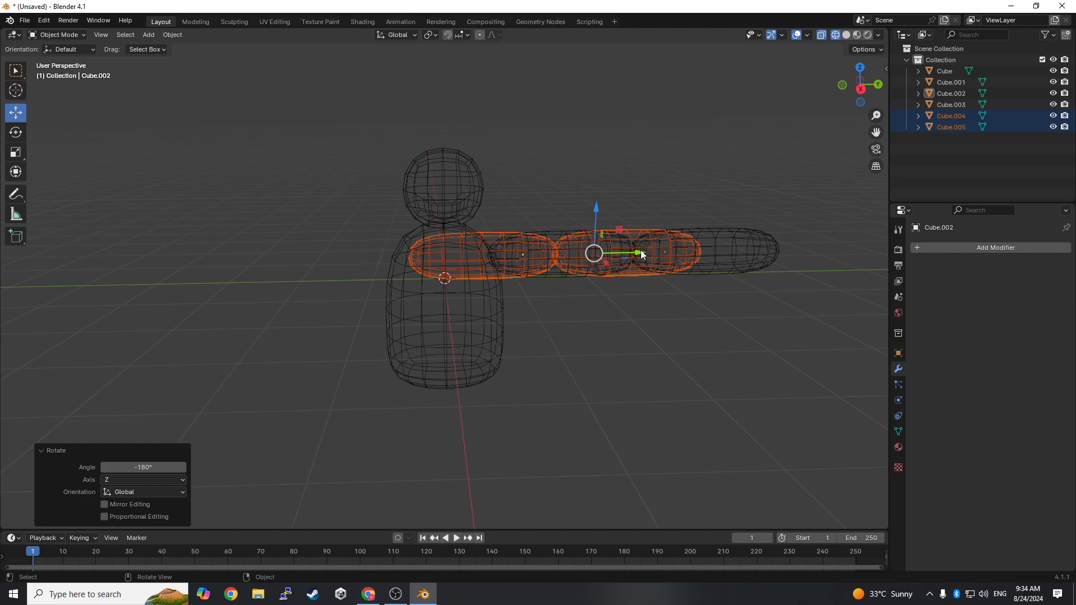
{"action": "left_click_drag", "start_coordinate": [642, 255], "coordinate": [336, 310]}
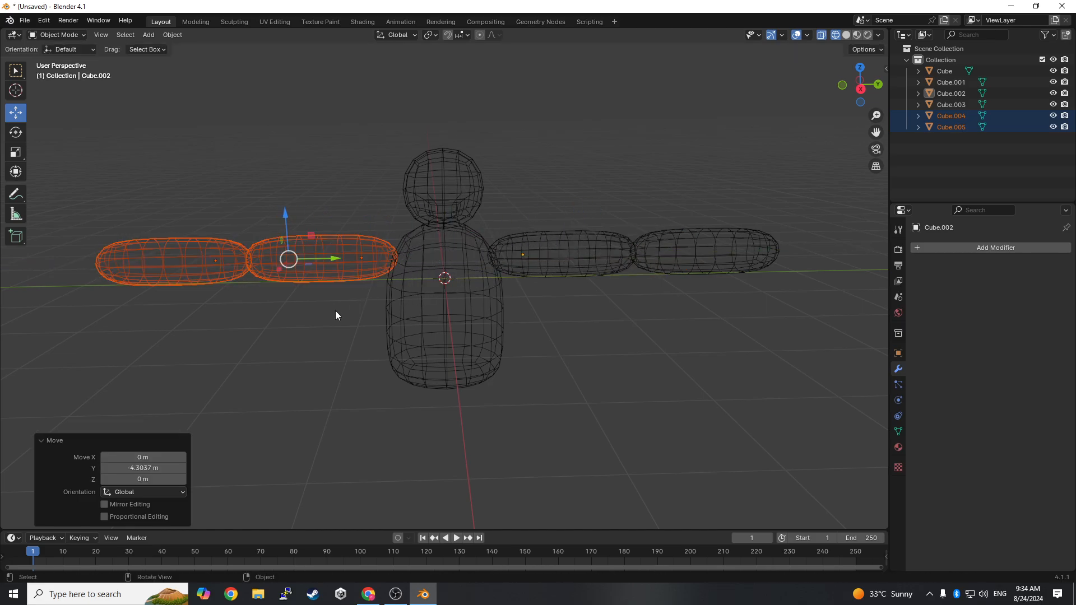
{"action": "left_click", "coordinate": [847, 36]}
- Add a 2 m cube for the hand and move it along X until it stands clear in front of the body
{"action": "middle_click_drag", "start_coordinate": [733, 240], "coordinate": [204, 338]}
{"action": "middle_click_drag", "start_coordinate": [520, 375], "coordinate": [724, 422]}
{"action": "left_click", "coordinate": [861, 79]}
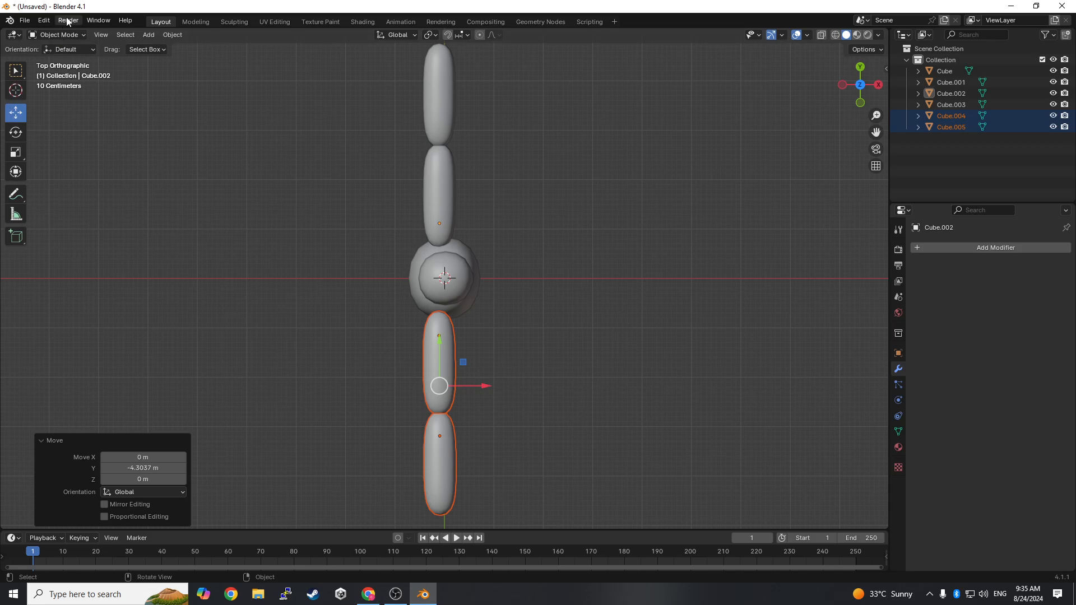
{"action": "left_click", "coordinate": [147, 34]}
{"action": "mouse_move", "coordinate": [176, 47]}
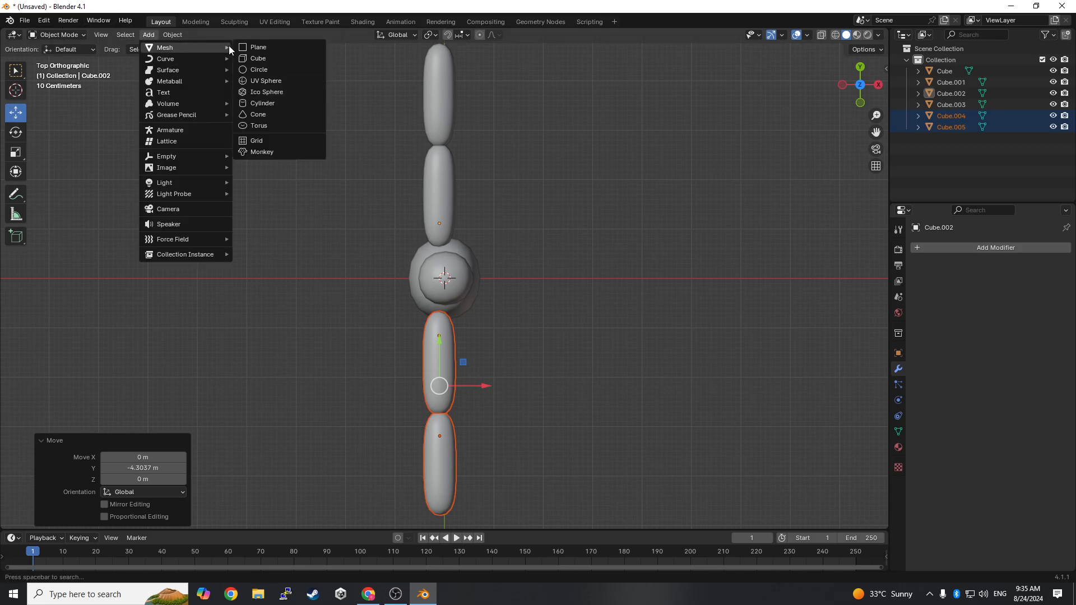
{"action": "left_click", "coordinate": [272, 58]}
{"action": "middle_click_drag", "start_coordinate": [521, 241], "coordinate": [543, 222]}
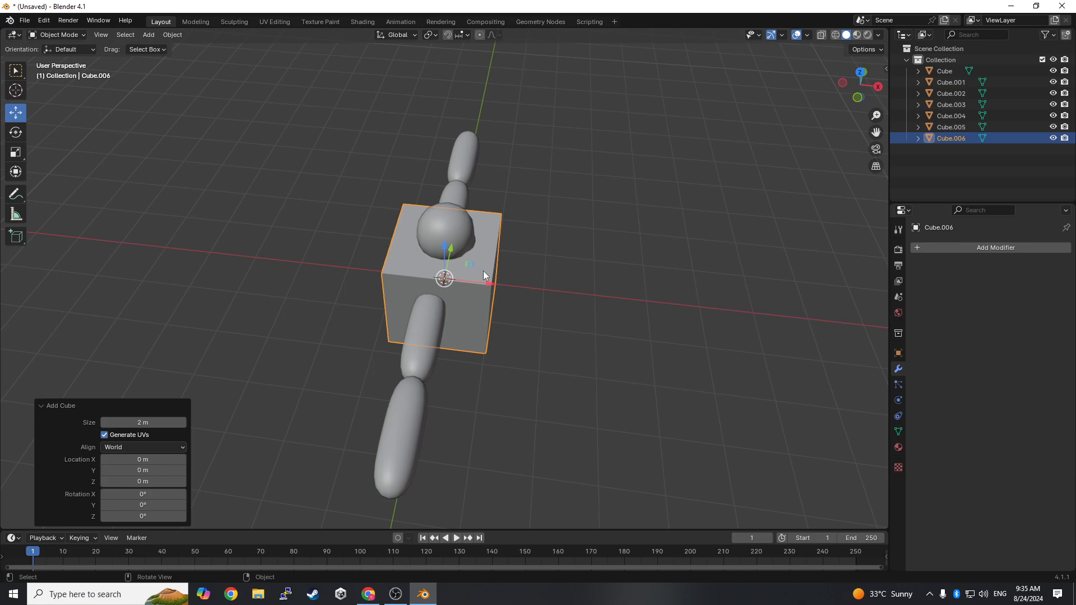
{"action": "left_click_drag", "start_coordinate": [489, 287], "coordinate": [659, 312]}
{"action": "middle_click_drag", "start_coordinate": [745, 344], "coordinate": [579, 330]}
{"action": "left_click_drag", "start_coordinate": [431, 333], "coordinate": [436, 321]}
{"action": "middle_click_drag", "start_coordinate": [535, 370], "coordinate": [549, 352]}
- In Edit Mode, extrude the new cube's -Y side face along its normals by about 0.714 m
{"action": "left_click", "coordinate": [65, 35]}
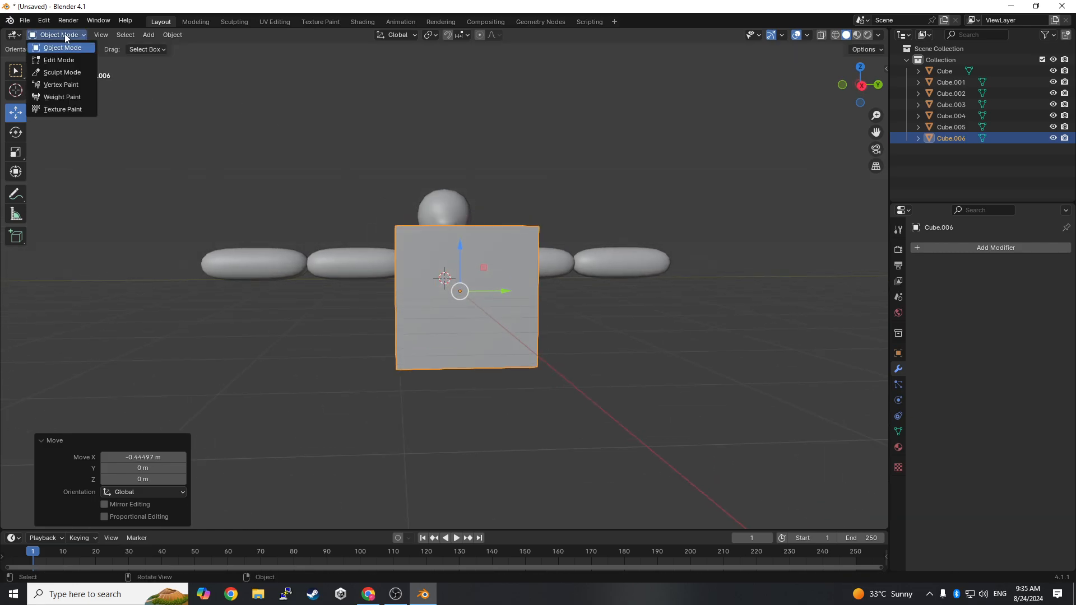
{"action": "left_click", "coordinate": [62, 55]}
{"action": "middle_click_drag", "start_coordinate": [420, 259], "coordinate": [468, 274]}
{"action": "left_click", "coordinate": [506, 315]}
{"action": "middle_click_drag", "start_coordinate": [562, 320], "coordinate": [515, 310]}
{"action": "right_click", "coordinate": [427, 301]}
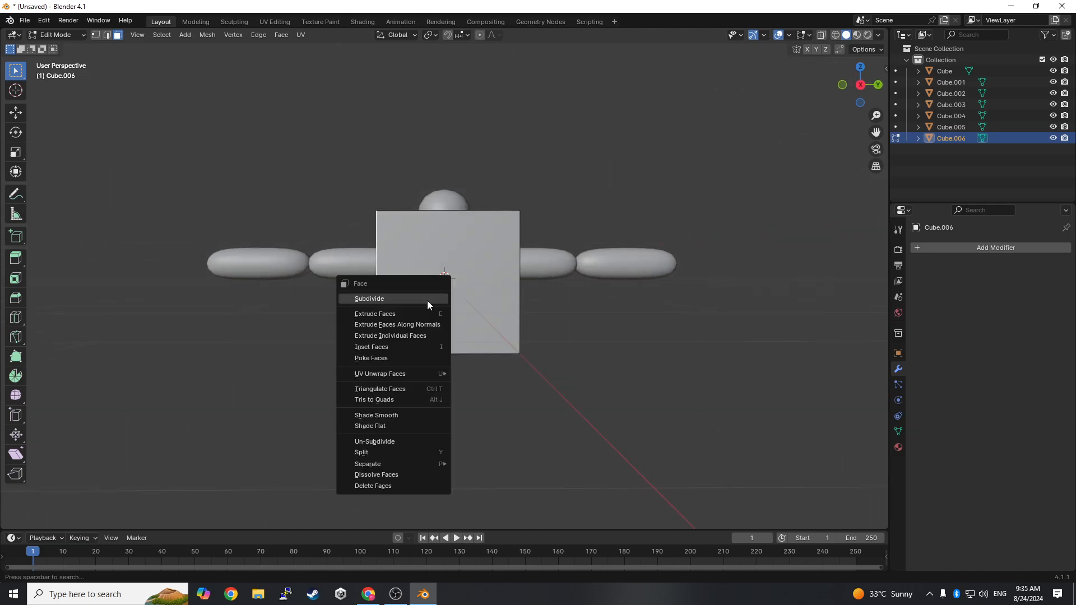
{"action": "left_click", "coordinate": [408, 324]}
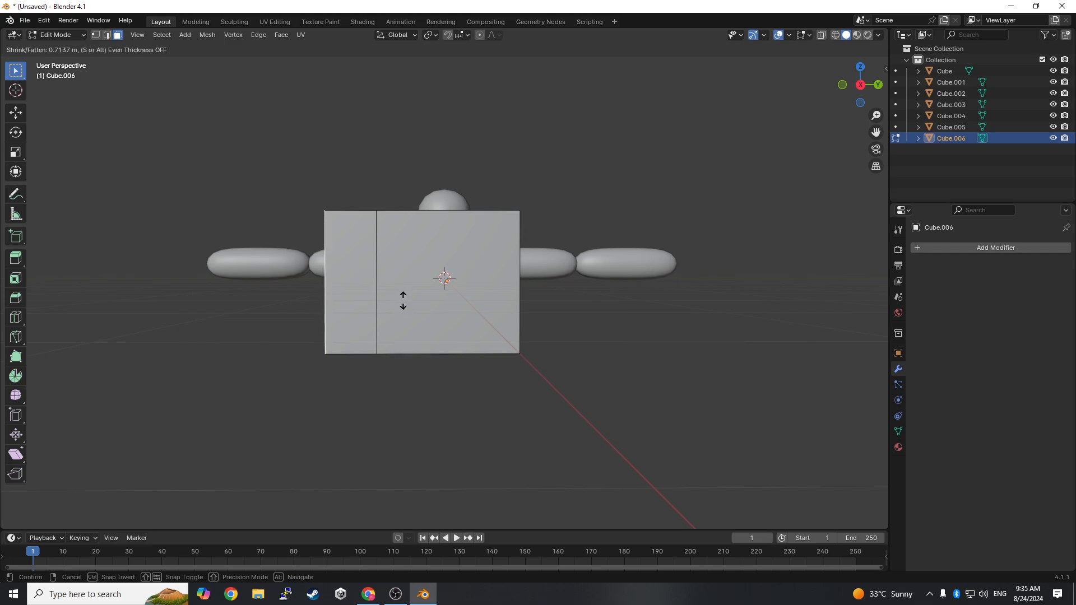
{"action": "left_click", "coordinate": [404, 300]}
- Extrude the same -Y end face about 2.13 m further to widen the block
{"action": "scroll", "coordinate": [352, 316], "scroll_direction": "down", "scroll_amount": 1}
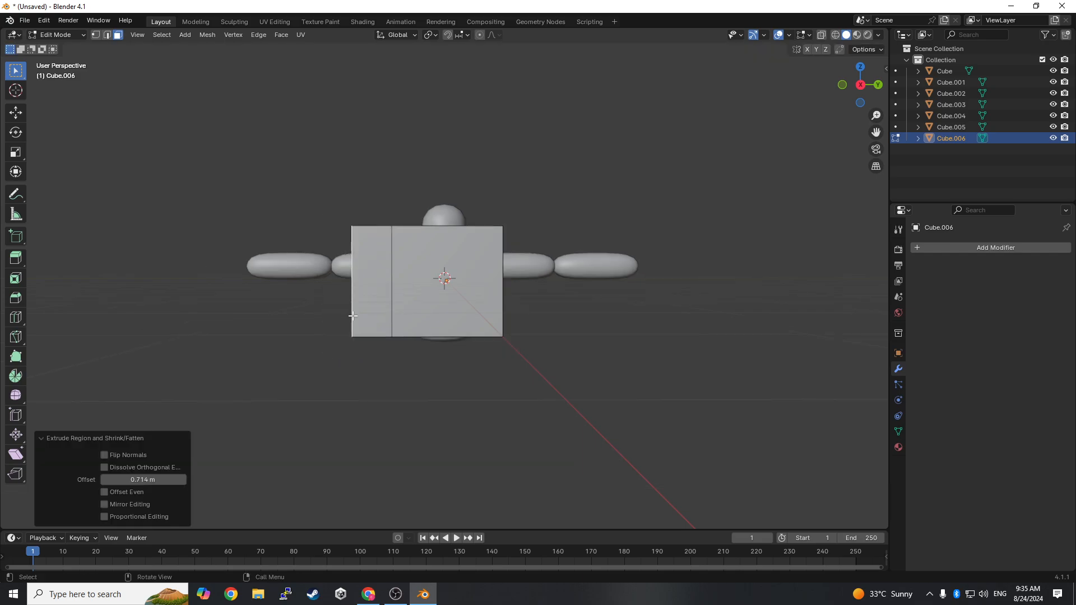
{"action": "key", "text": "e"}
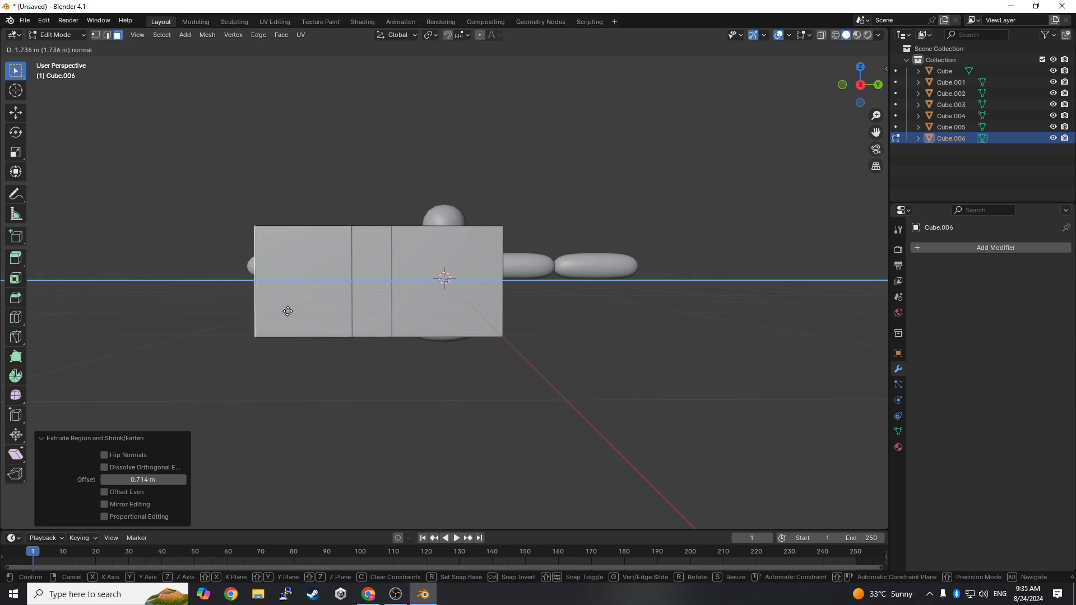
{"action": "left_click", "coordinate": [267, 309]}
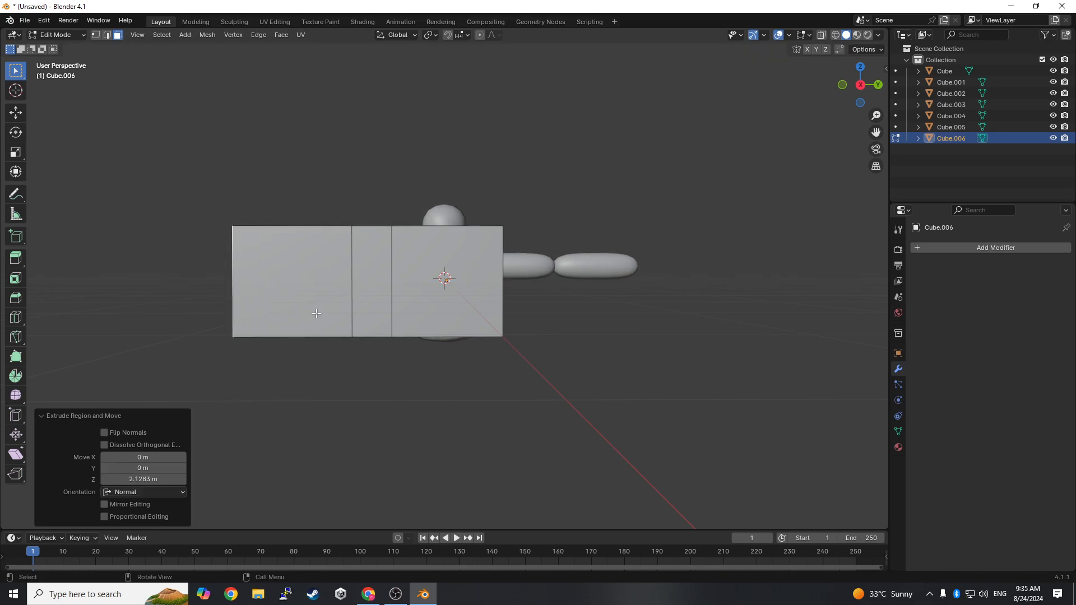
- Select the block's three front faces on the +X side and extrude them about 2.12 m
{"action": "middle_click_drag", "start_coordinate": [312, 313], "coordinate": [454, 358]}
{"action": "left_click", "coordinate": [401, 324]}
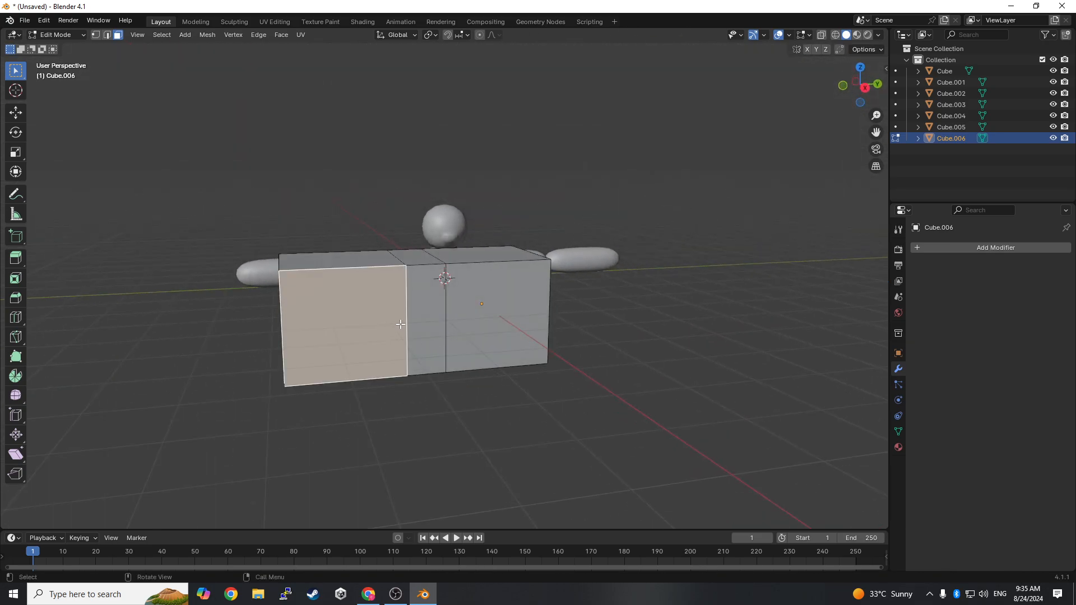
{"action": "left_click", "coordinate": [428, 310], "text": "shift"}
{"action": "left_click", "coordinate": [467, 309], "text": "shift"}
{"action": "middle_click_drag", "start_coordinate": [536, 350], "coordinate": [507, 396]}
{"action": "key", "text": "e"}
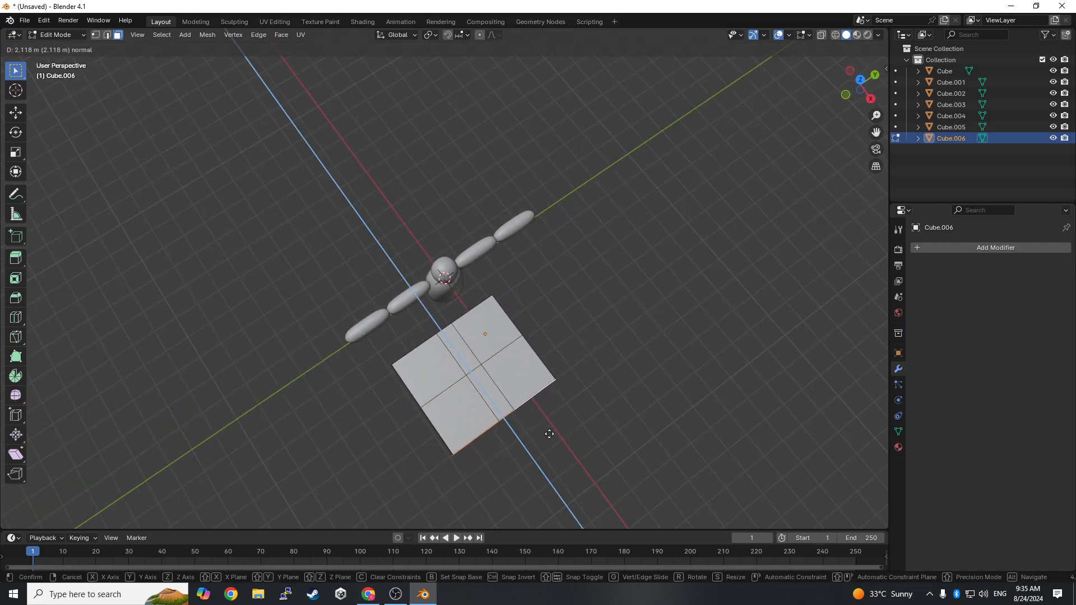
{"action": "left_click", "coordinate": [549, 434]}
- Extrude the three front faces again along X by about 2.3 m to lengthen the palm
{"action": "middle_click_drag", "start_coordinate": [549, 435], "coordinate": [558, 439]}
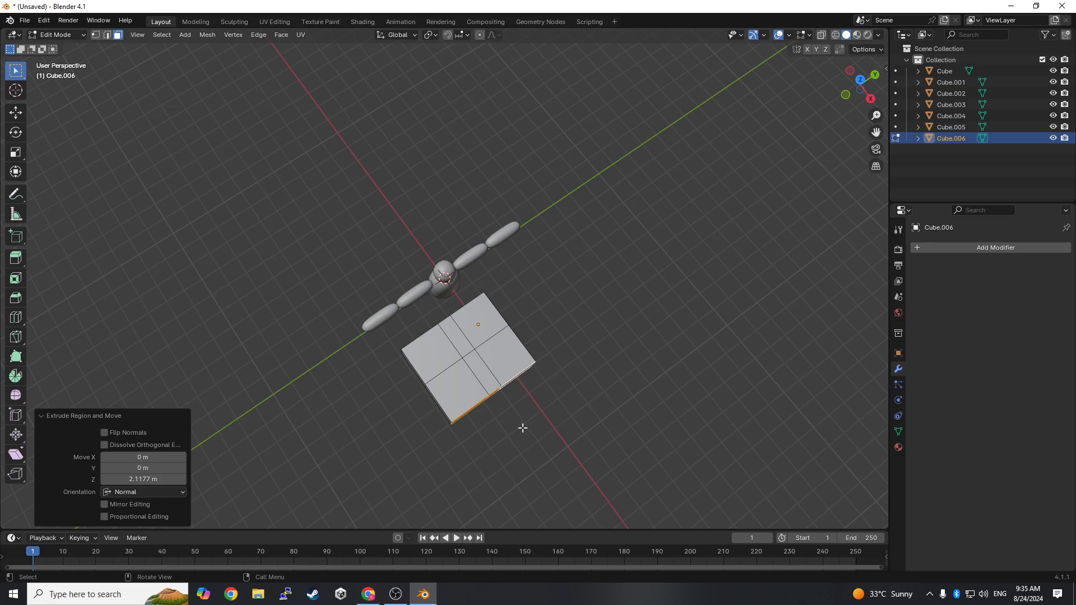
{"action": "key", "text": "e"}
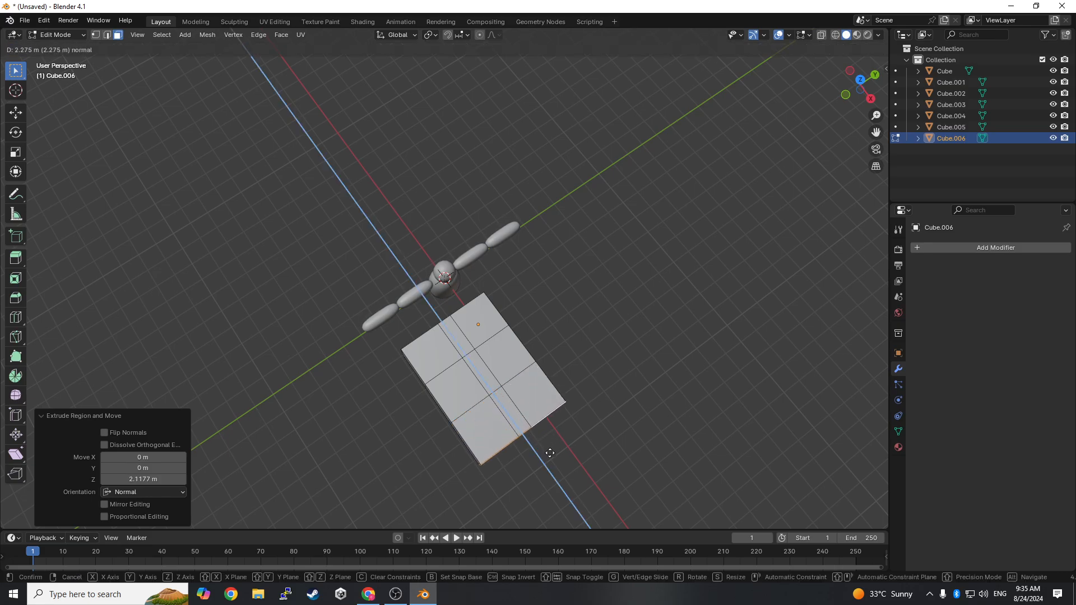
{"action": "middle_click_drag", "start_coordinate": [554, 455], "coordinate": [522, 368]}
- Extrude only the two outer front faces about 7.23 m to form two fingers separated by a narrow gap
{"action": "key", "text": "e"}
{"action": "middle_click_drag", "start_coordinate": [456, 348], "coordinate": [555, 459], "text": "alt"}
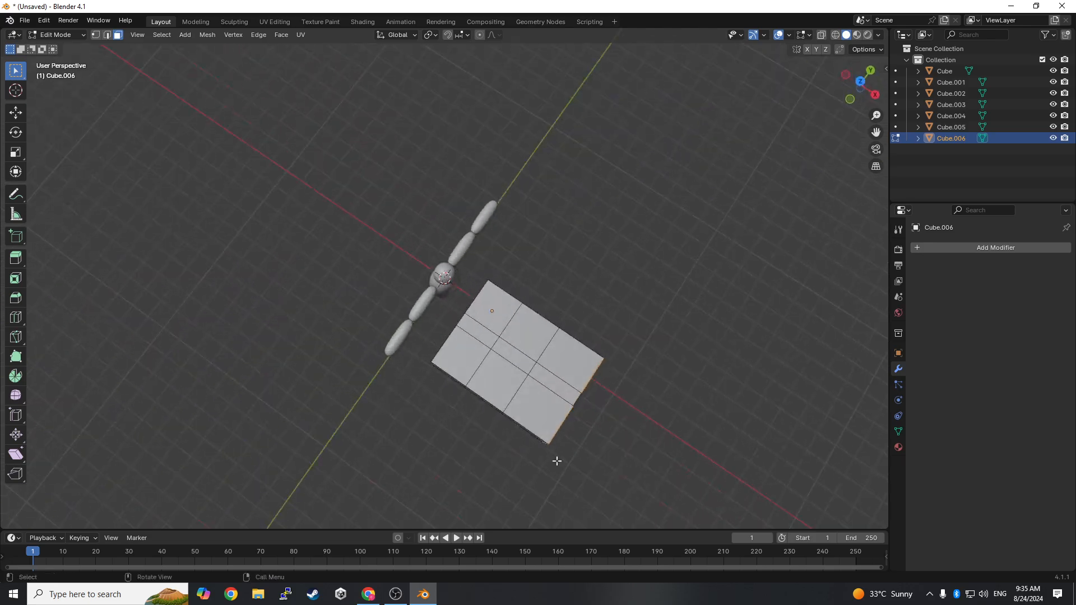
{"action": "left_click", "coordinate": [693, 448]}
- Extrude the -Y side face of the palm section nearest the body about 2.27 m to start a thumb
{"action": "middle_click_drag", "start_coordinate": [694, 449], "coordinate": [745, 357]}
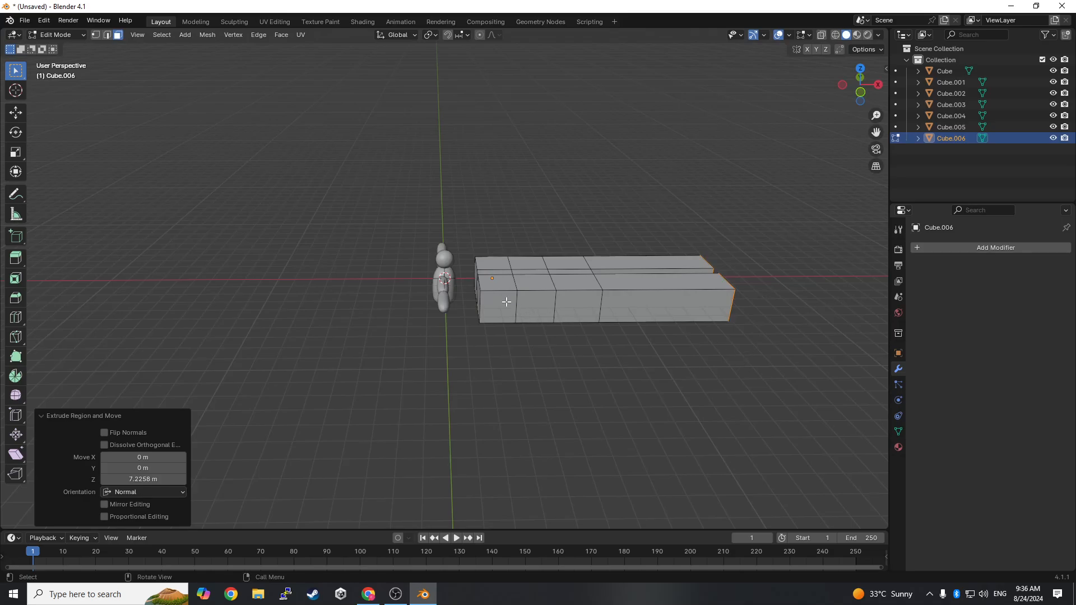
{"action": "middle_click_drag", "start_coordinate": [506, 302], "coordinate": [567, 332]}
{"action": "key", "text": "e"}
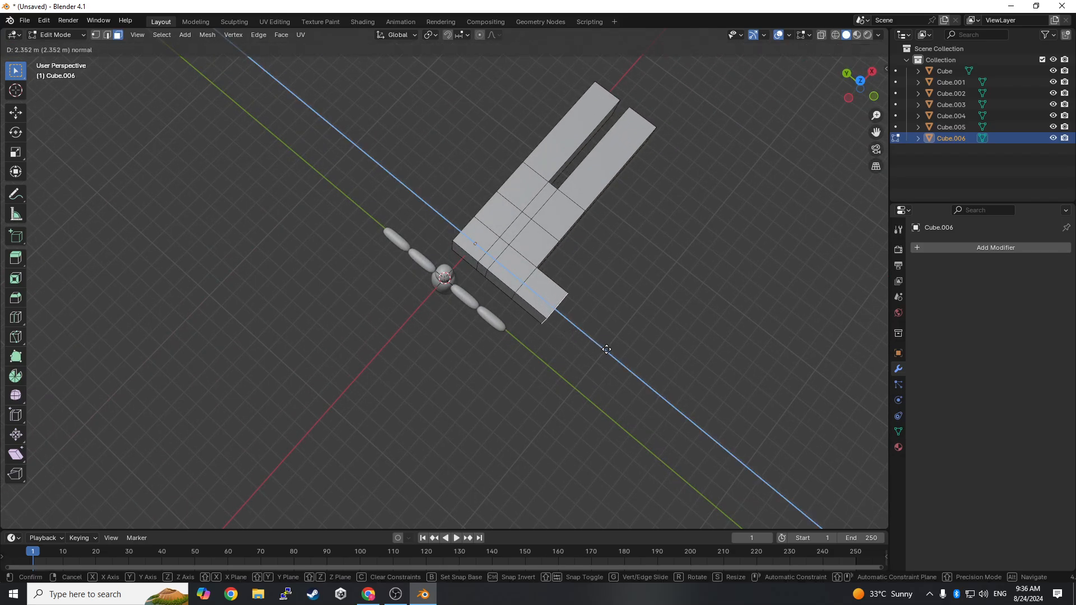
{"action": "left_click", "coordinate": [605, 351]}
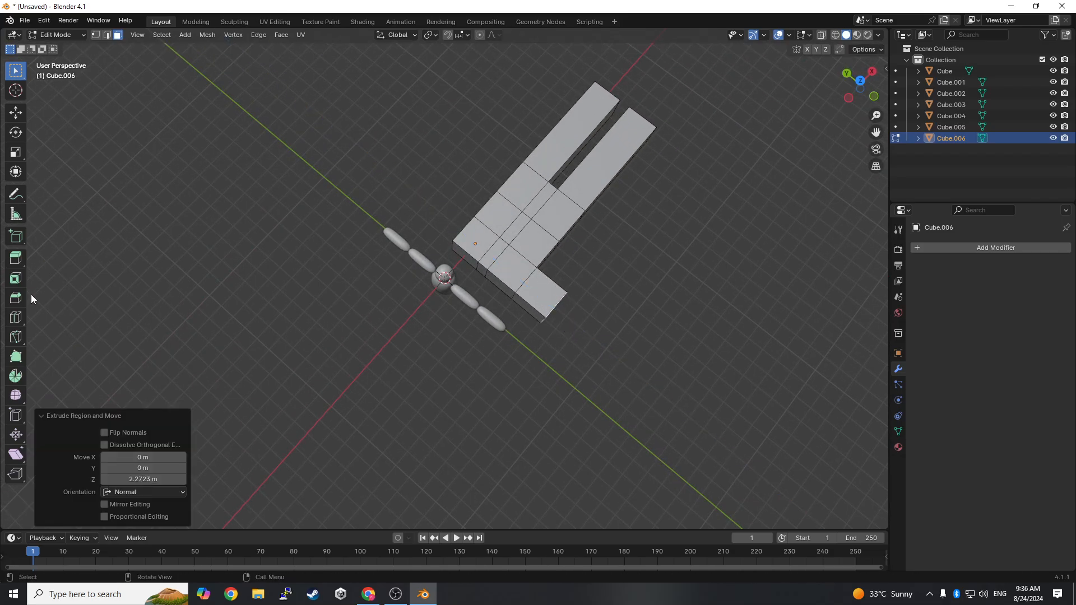
- Rotate the thumb's end face about the global Z axis by 23.8° and another 16.5°
{"action": "left_click", "coordinate": [12, 131]}
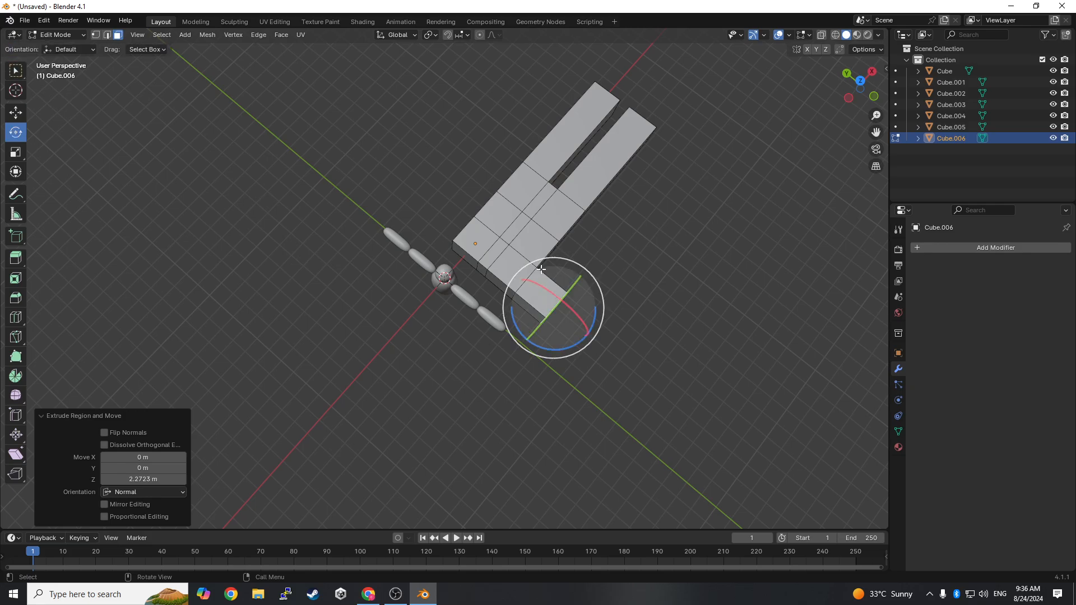
{"action": "middle_click_drag", "start_coordinate": [644, 281], "coordinate": [542, 377]}
{"action": "left_click_drag", "start_coordinate": [535, 383], "coordinate": [560, 368]}
{"action": "mouse_move", "coordinate": [560, 368]}
{"action": "middle_mouse_down"}
{"action": "mouse_move", "coordinate": [598, 401]}
{"action": "mouse_move", "coordinate": [567, 380]}
{"action": "middle_mouse_up"}
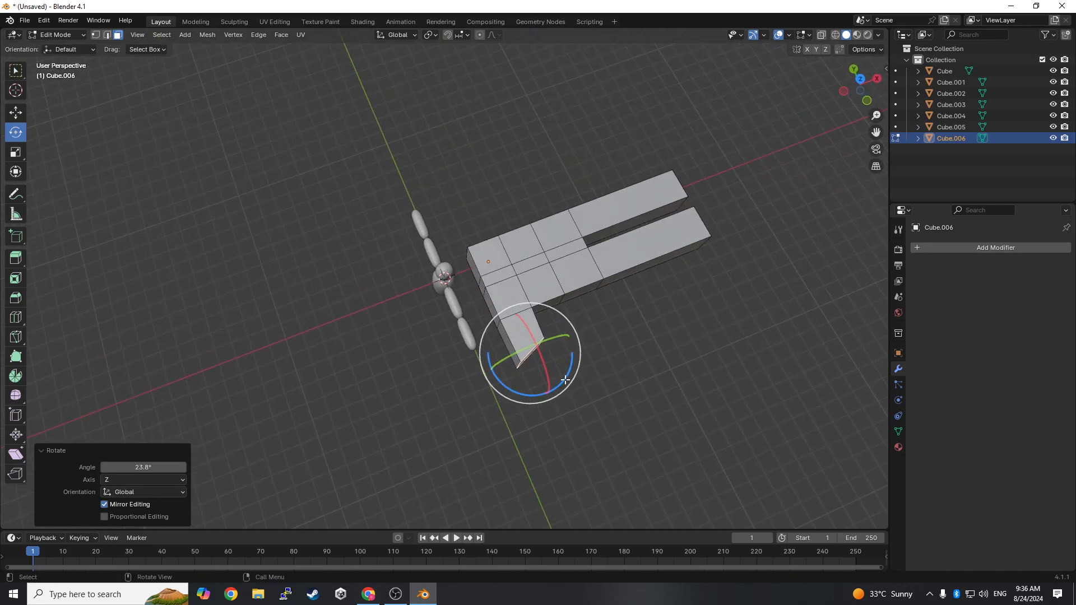
{"action": "left_click_drag", "start_coordinate": [565, 381], "coordinate": [581, 367]}
{"action": "key", "text": "r"}
{"action": "key", "text": "r"}
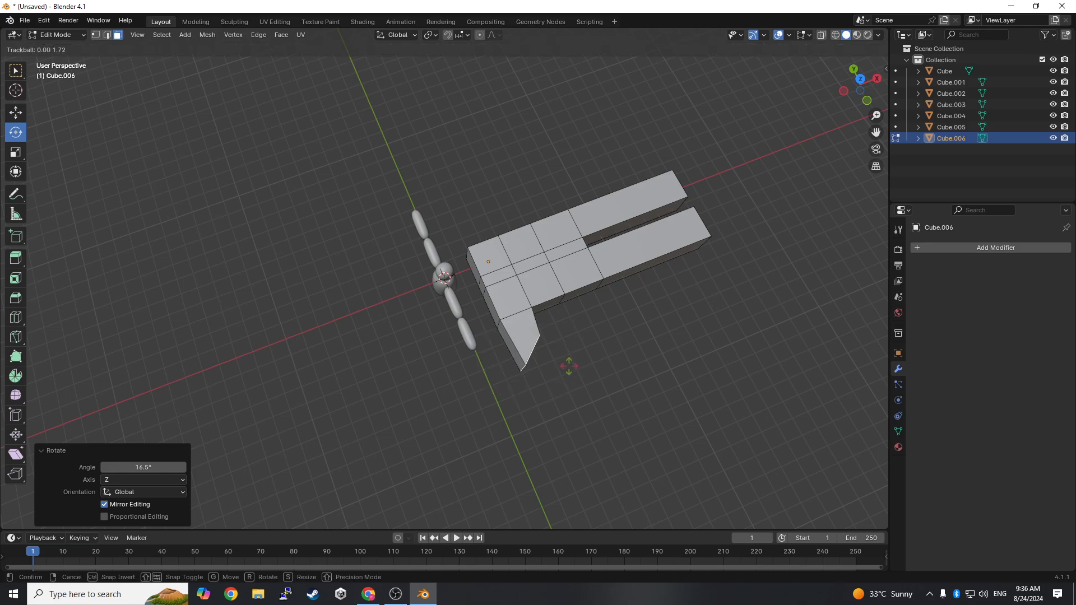
{"action": "key", "text": "Escape"}
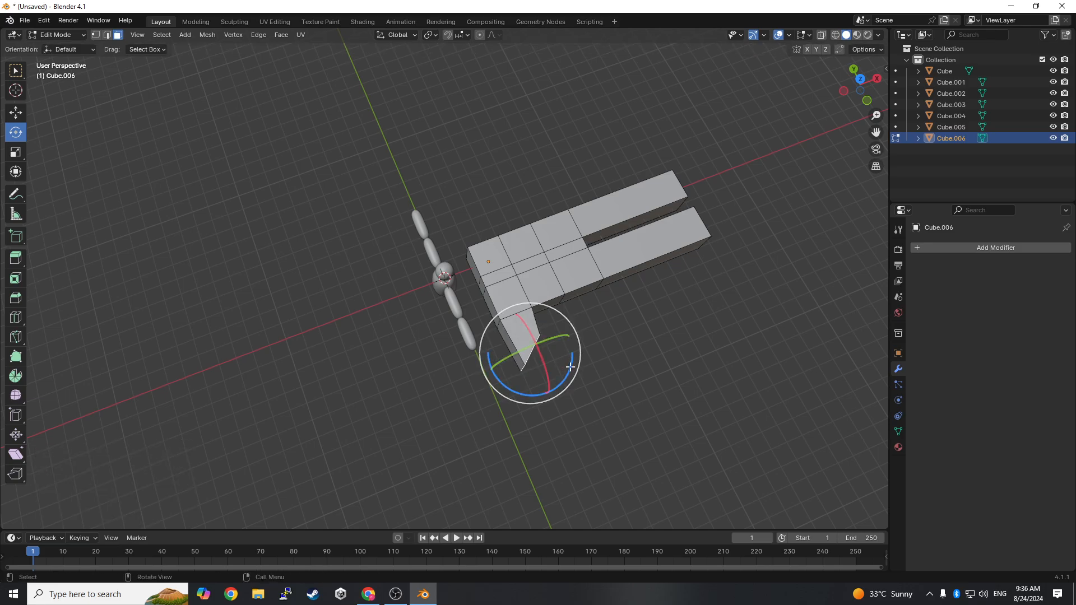
- Rotate the thumb's end face a further 9.56° about Z and extrude it about 2.6 m
{"action": "left_click_drag", "start_coordinate": [571, 367], "coordinate": [577, 359]}
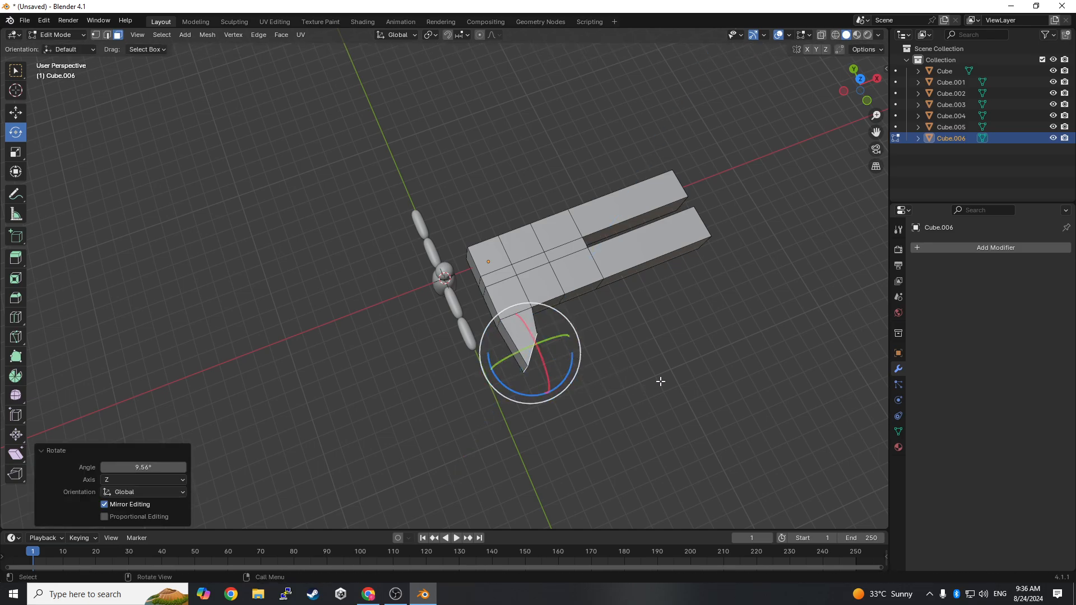
{"action": "middle_click_drag", "start_coordinate": [660, 377], "coordinate": [568, 420]}
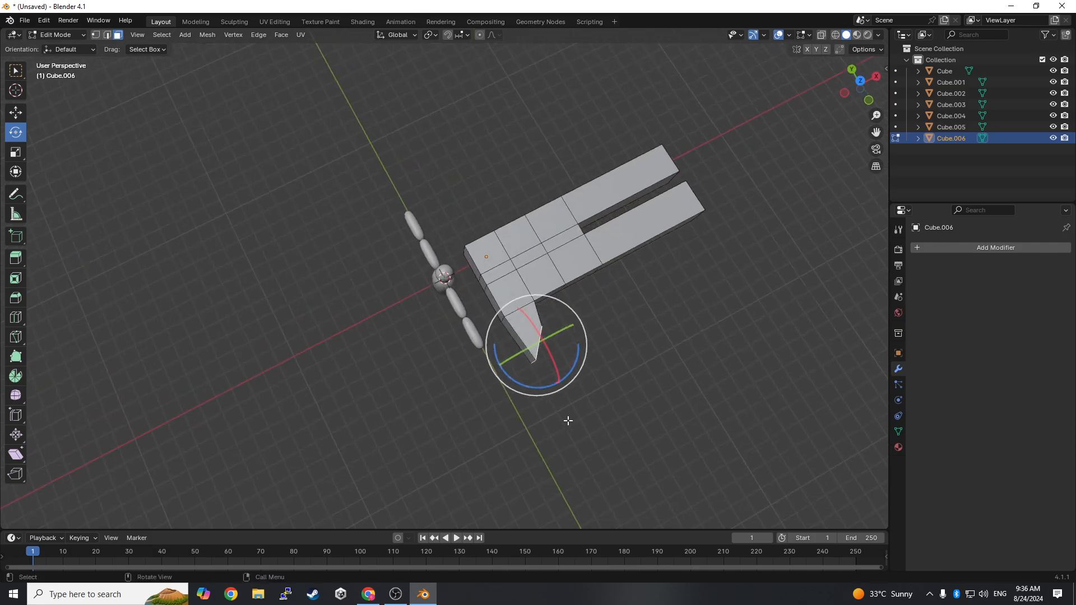
{"action": "key", "text": "e"}
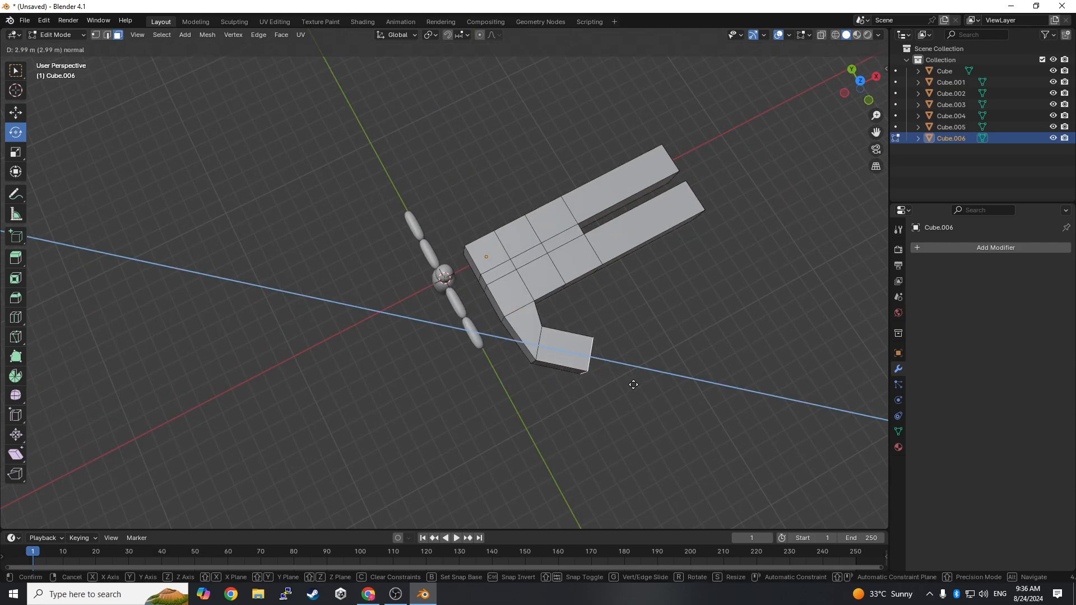
{"action": "left_click", "coordinate": [628, 381]}
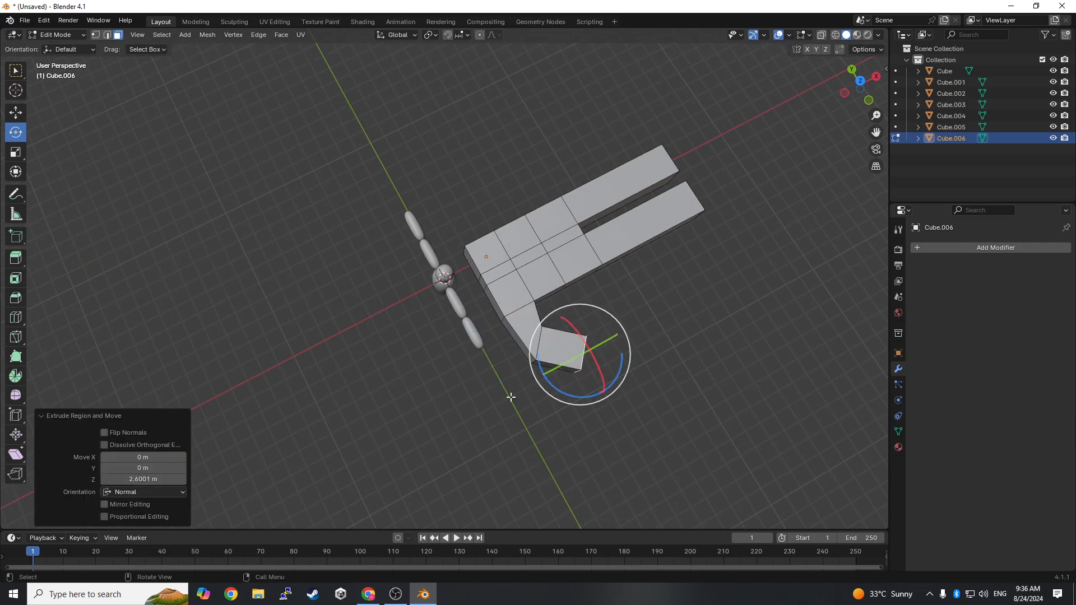
- Rotate the end face of the thumb's outer segment 35.5° about the global Z axis
{"action": "middle_click_drag", "start_coordinate": [511, 397], "coordinate": [586, 415]}
{"action": "left_click_drag", "start_coordinate": [581, 414], "coordinate": [584, 413]}
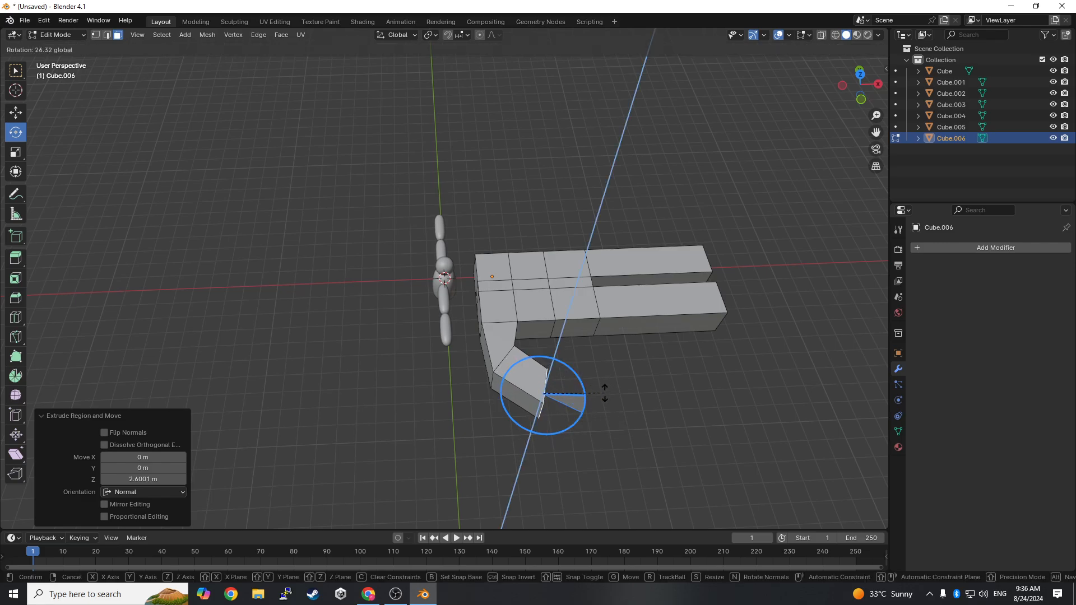
{"action": "left_click_drag", "start_coordinate": [615, 381], "coordinate": [615, 382]}
{"action": "middle_click_drag", "start_coordinate": [649, 426], "coordinate": [673, 493]}
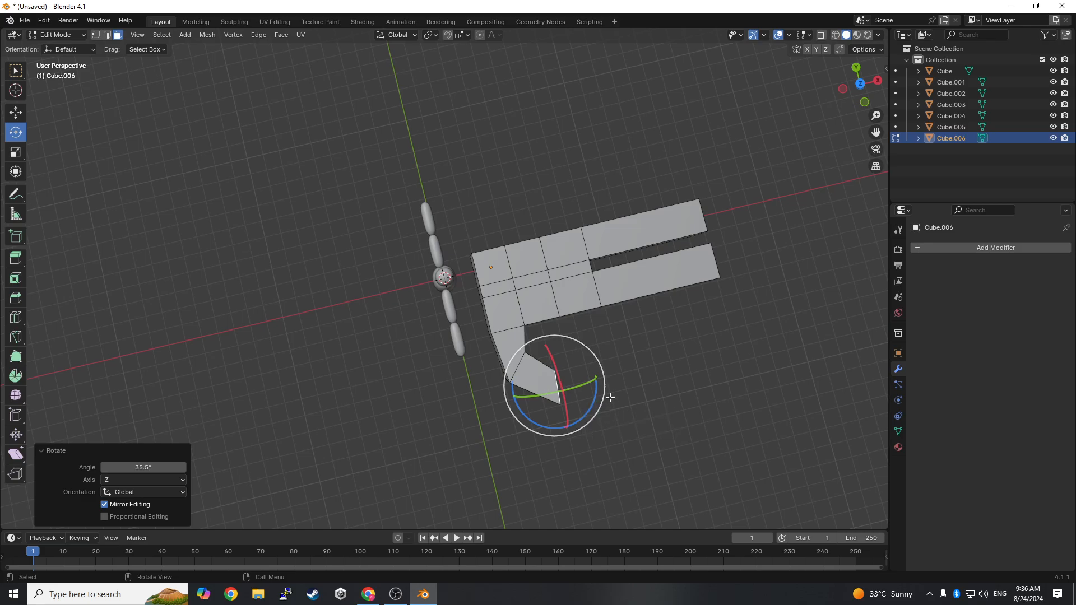
- Return to Object Mode and add a Subdivision Surface modifier to the hand mesh
{"action": "middle_click_drag", "start_coordinate": [611, 398], "coordinate": [99, 359]}
{"action": "left_click", "coordinate": [83, 36]}
{"action": "left_click", "coordinate": [72, 48]}
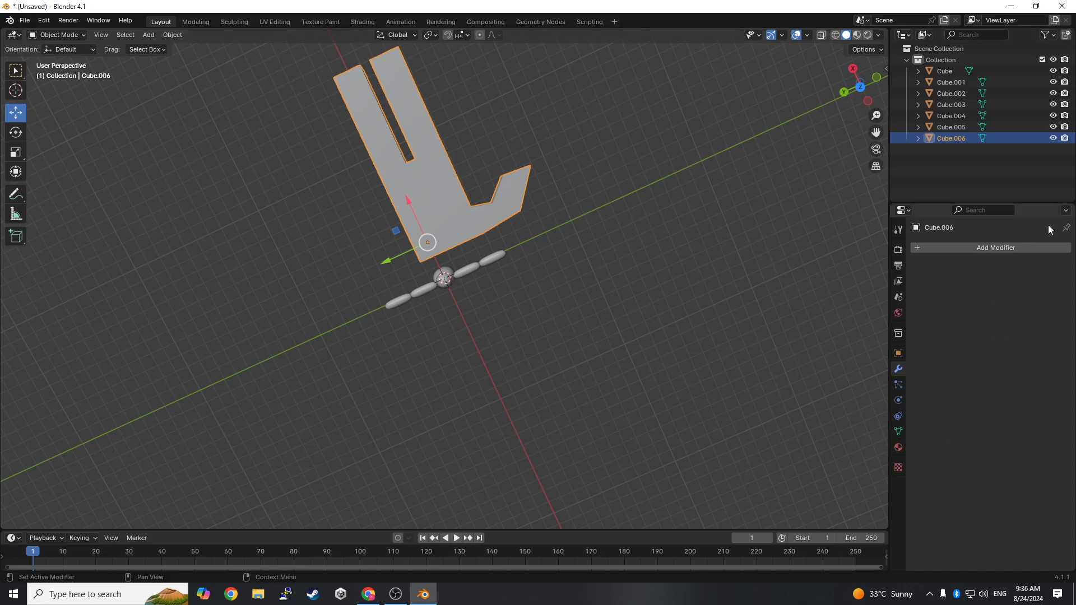
{"action": "left_click", "coordinate": [1016, 250]}
{"action": "mouse_move", "coordinate": [1016, 251]}
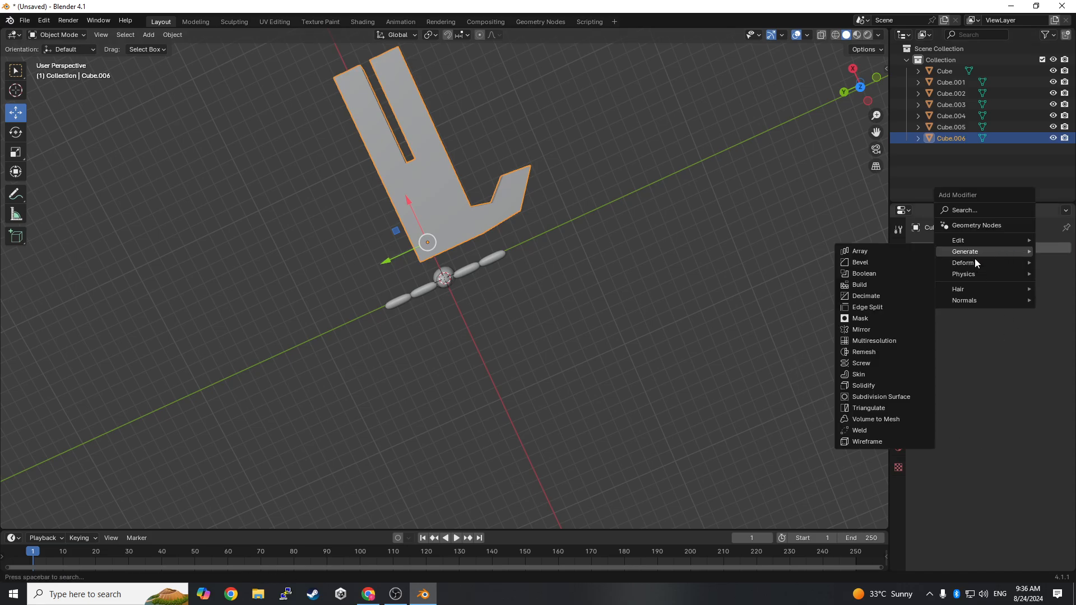
{"action": "left_click", "coordinate": [875, 397]}
- Set the hand's Subdivision viewport level to 2 and inspect the smoothed shape from several angles
{"action": "middle_click_drag", "start_coordinate": [725, 265], "coordinate": [531, 267]}
{"action": "scroll", "coordinate": [531, 267], "scroll_direction": "up", "scroll_amount": 5}
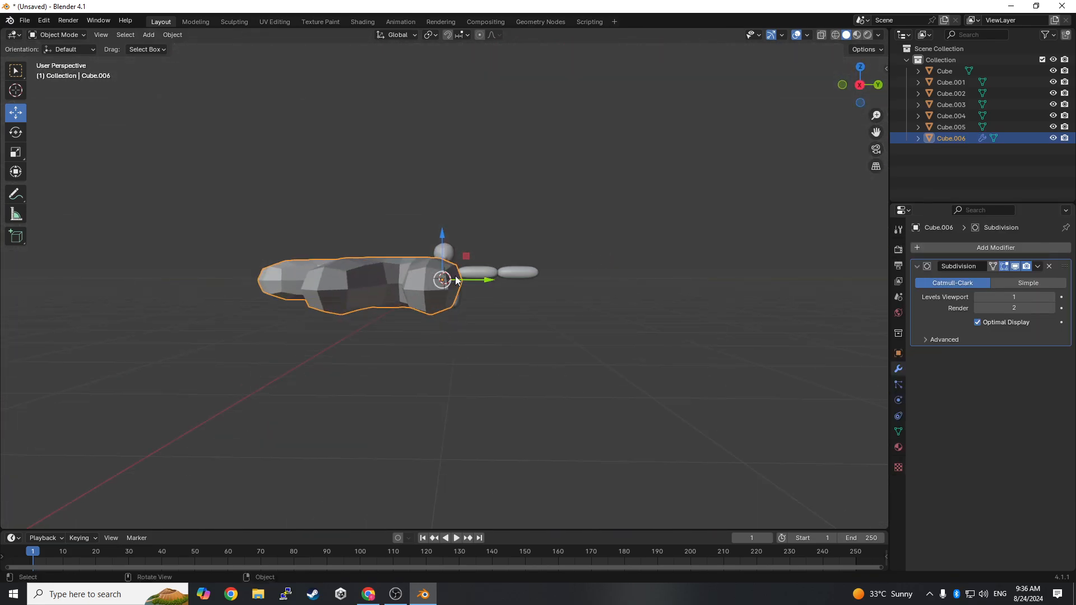
{"action": "left_click", "coordinate": [1053, 297]}
{"action": "middle_click_drag", "start_coordinate": [616, 302], "coordinate": [723, 414]}
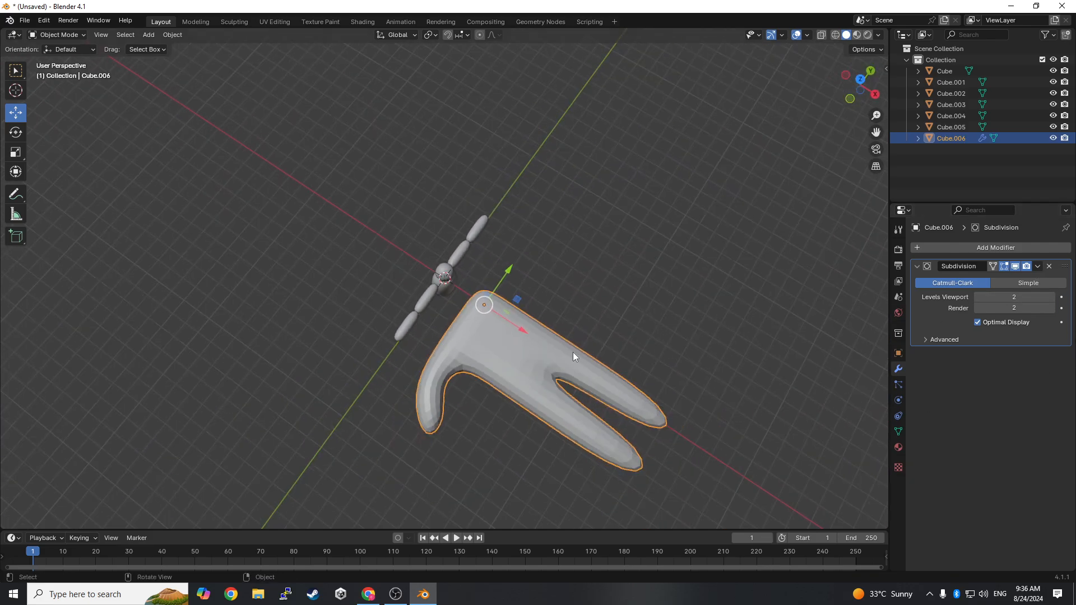
{"action": "middle_click_drag", "start_coordinate": [572, 354], "coordinate": [429, 325]}
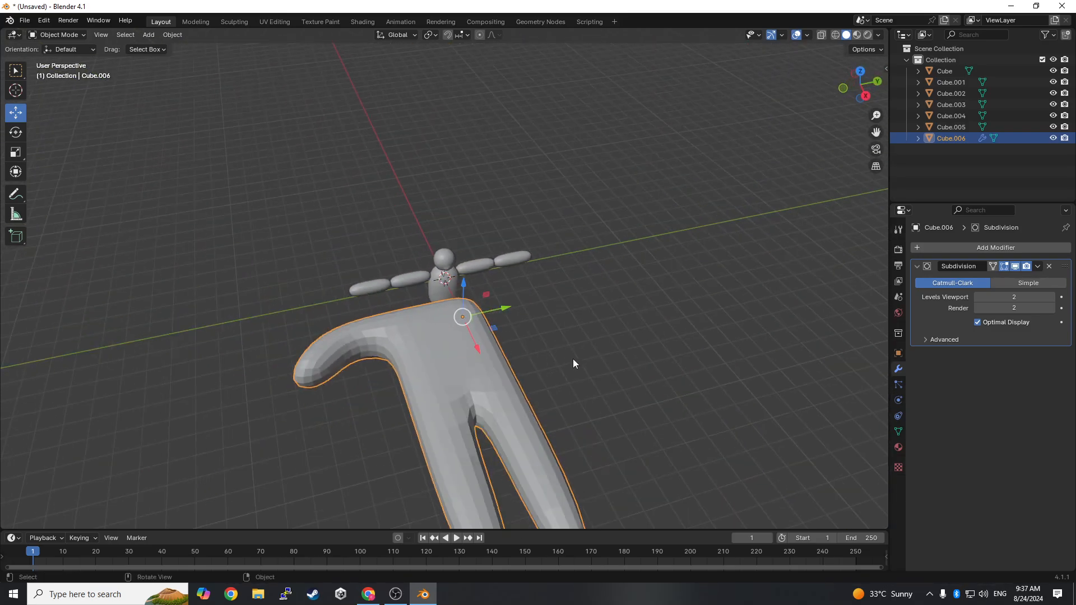
- Apply the Subdivision modifier to the hand mesh and set the hand to Shade Smooth
{"action": "left_click", "coordinate": [1039, 267]}
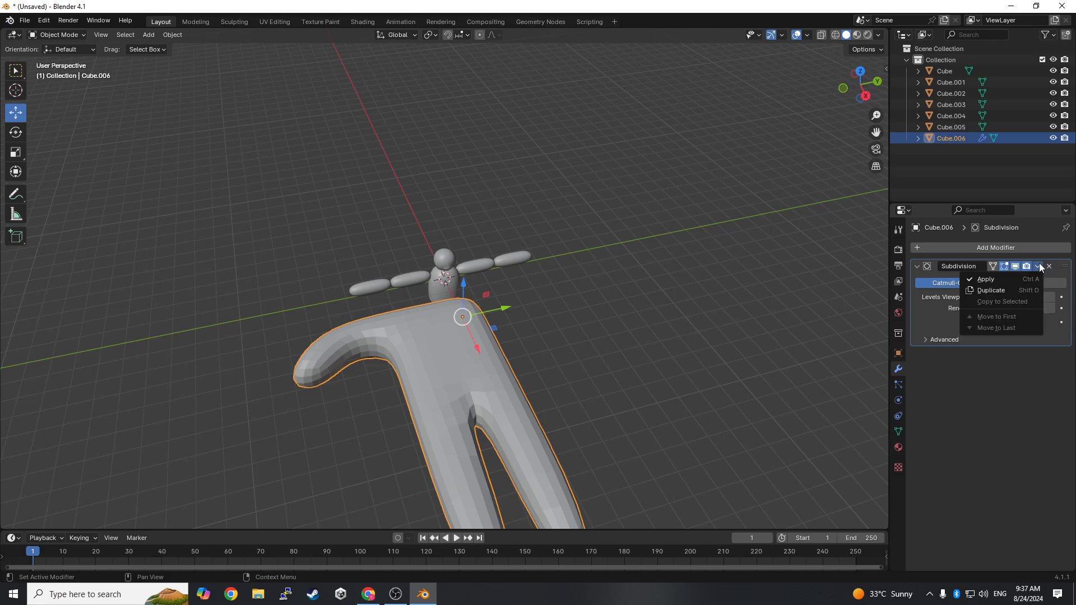
{"action": "left_click", "coordinate": [996, 278]}
{"action": "right_click", "coordinate": [495, 419]}
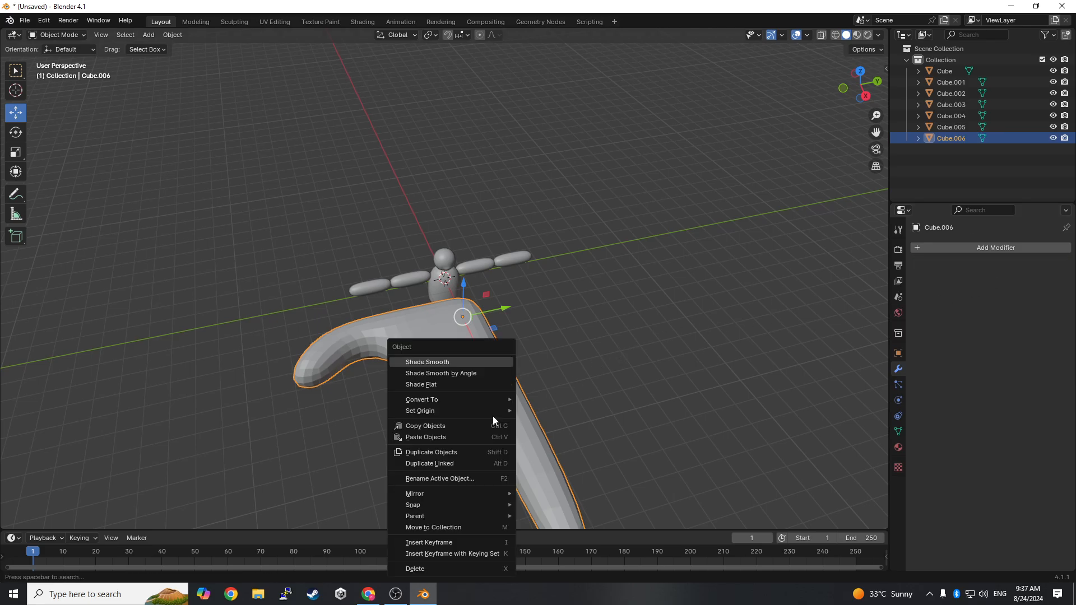
{"action": "left_click", "coordinate": [427, 362]}
- Copy and paste the hand, and rotate the copy 180° about the global X axis
{"action": "middle_click_drag", "start_coordinate": [451, 379], "coordinate": [661, 379]}
{"action": "key", "text": "ctrl+v"}
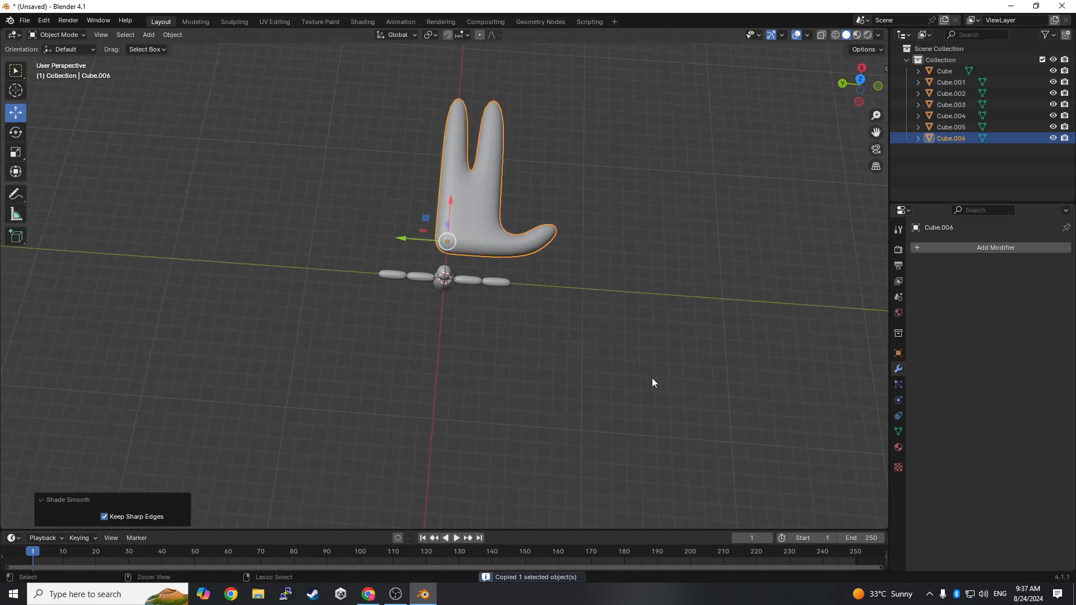
{"action": "scroll", "coordinate": [354, 280], "scroll_direction": "up", "scroll_amount": 2}
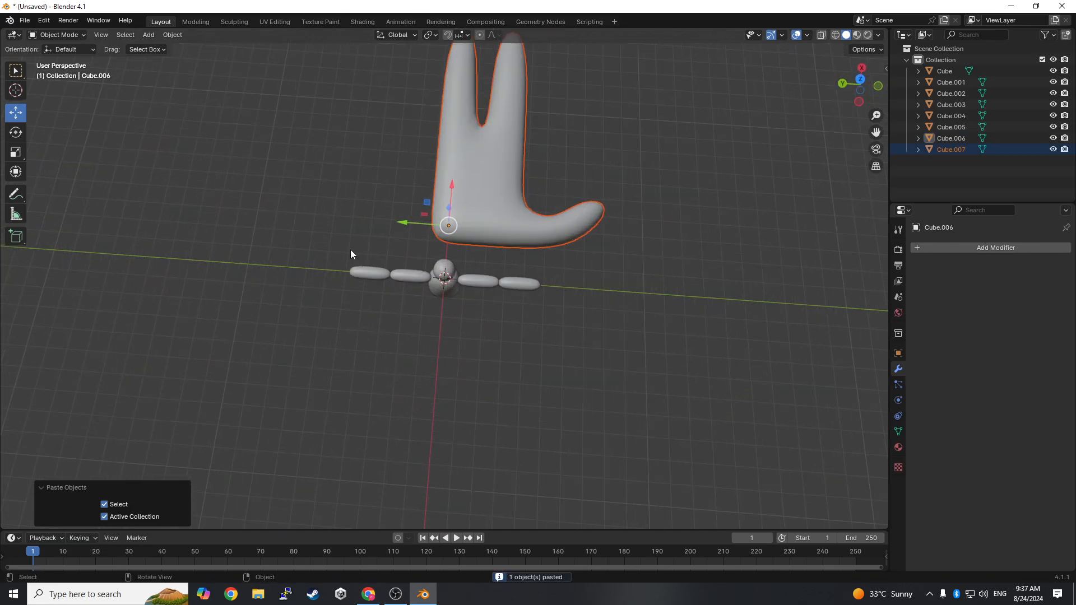
{"action": "left_click", "coordinate": [15, 133]}
{"action": "left_click_drag", "start_coordinate": [483, 223], "coordinate": [175, 278]}
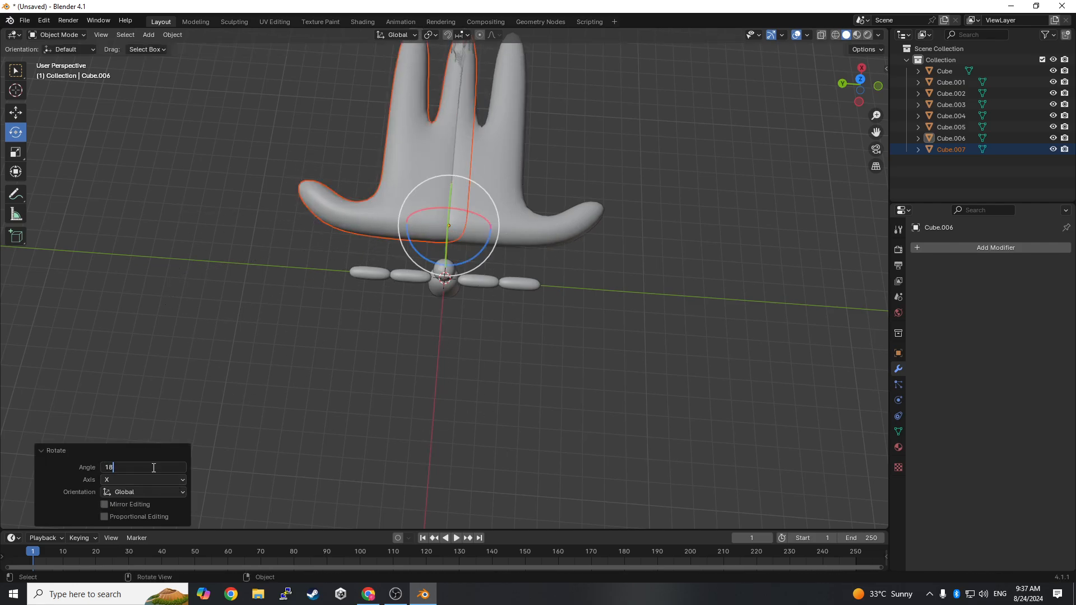
{"action": "key", "text": "Return"}
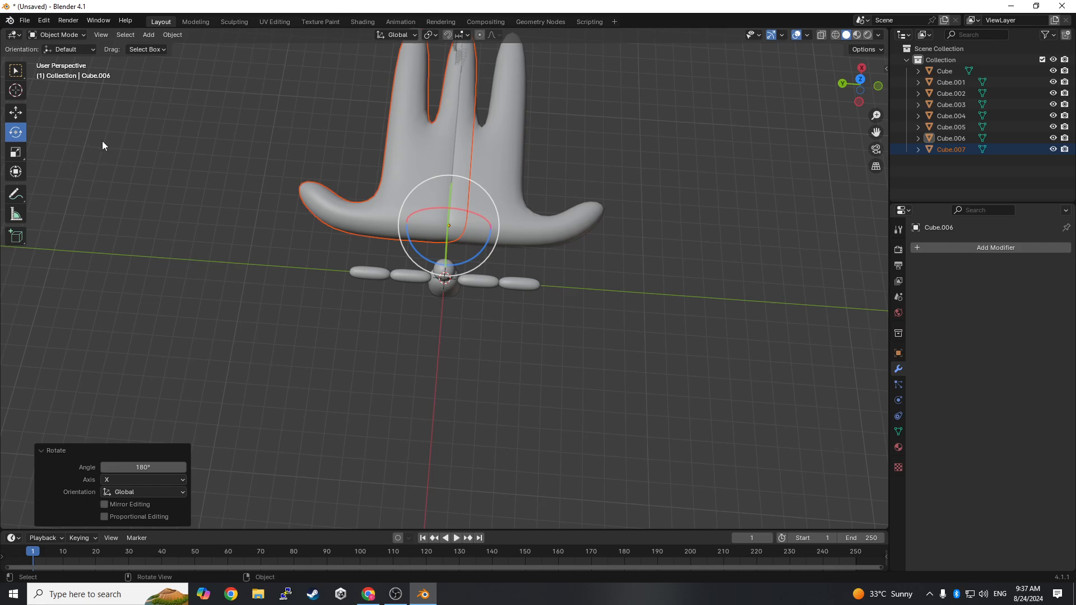
- Move the copied hand about 16.7 m along negative Y and scale both hands together by about 0.231
{"action": "left_click", "coordinate": [9, 111]}
{"action": "left_click_drag", "start_coordinate": [407, 230], "coordinate": [733, 281]}
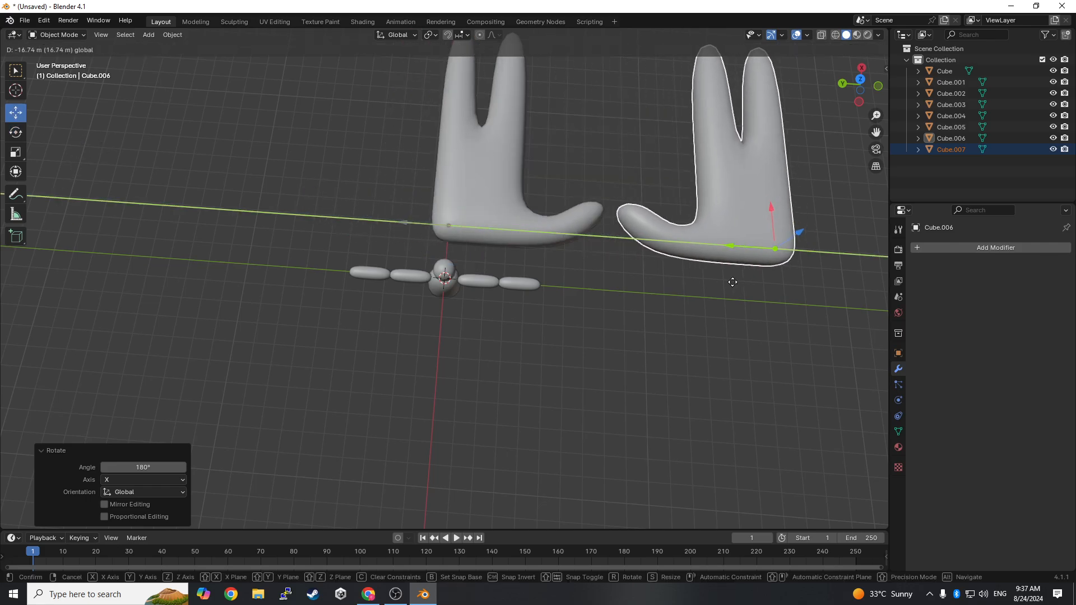
{"action": "left_click", "coordinate": [523, 210], "text": "shift"}
{"action": "key", "text": "s"}
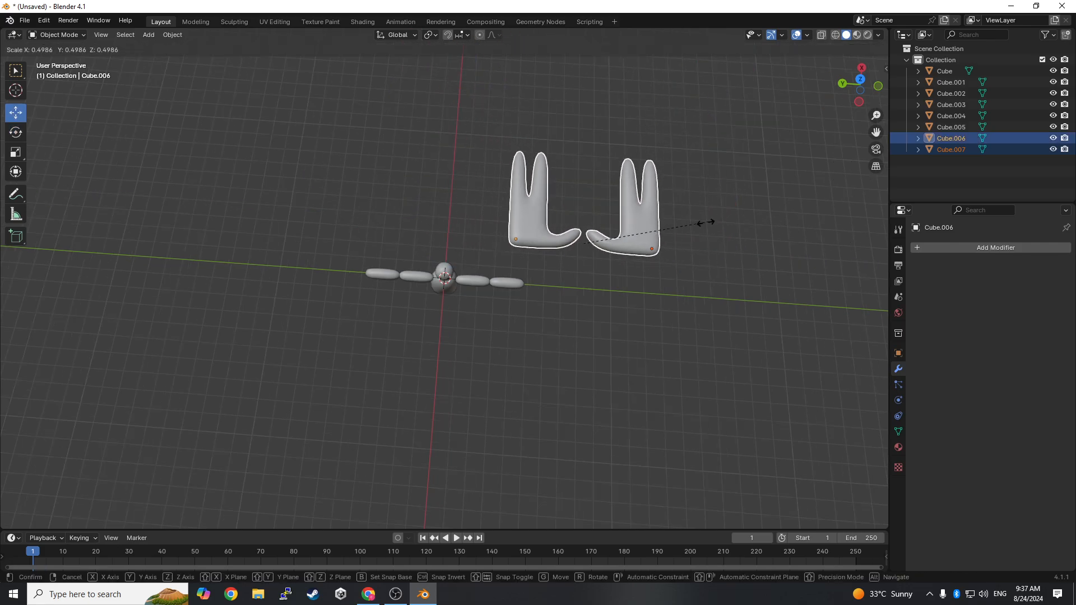
{"action": "left_click", "coordinate": [704, 245]}
- Scale both hands down by a further 0.438, and enlarge them again by about 1.4 to suit the arms
{"action": "middle_click_drag", "start_coordinate": [704, 244], "coordinate": [759, 266]}
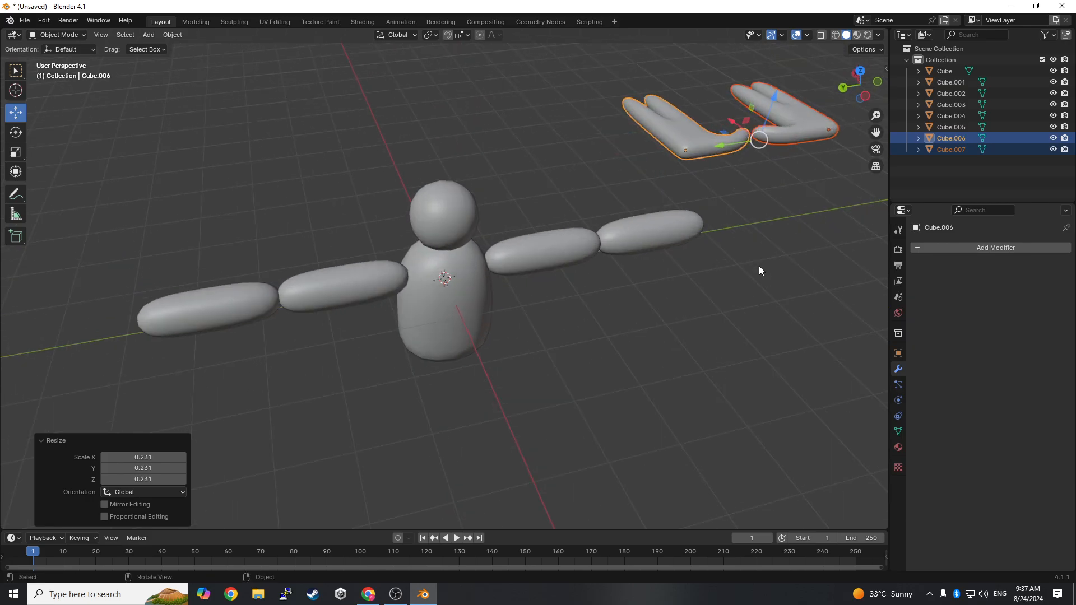
{"action": "key", "text": "s"}
{"action": "left_click", "coordinate": [808, 129]}
{"action": "middle_click_drag", "start_coordinate": [799, 142], "coordinate": [725, 208]}
{"action": "key", "text": "s"}
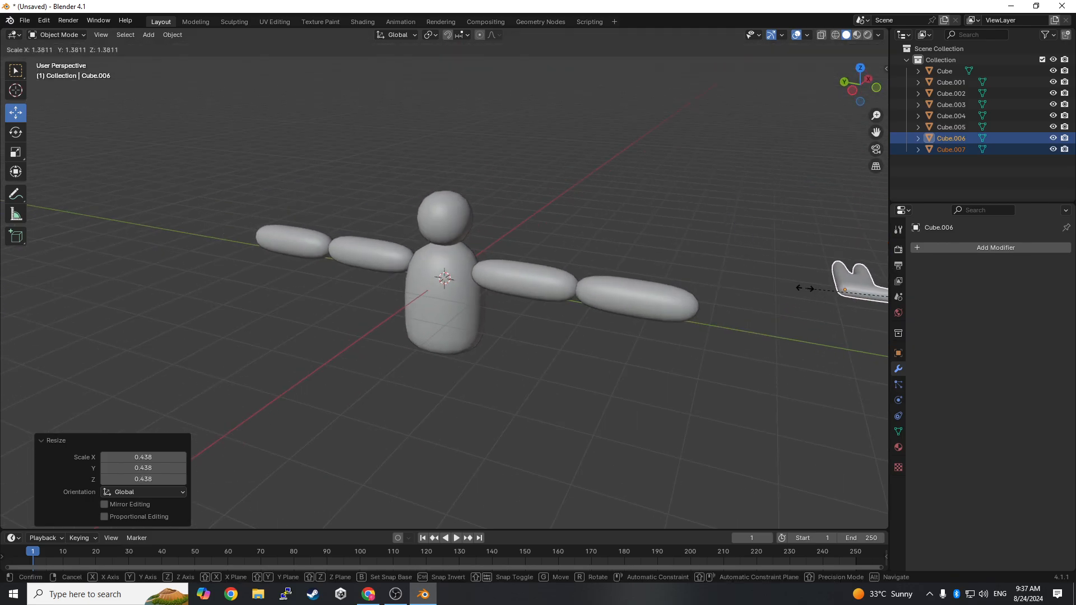
{"action": "left_click", "coordinate": [793, 287]}
- Select only the original hand and rotate it -90° about the global X axis so its thumb points up
{"action": "middle_click_drag", "start_coordinate": [792, 287], "coordinate": [510, 469]}
{"action": "left_click_drag", "start_coordinate": [509, 465], "coordinate": [313, 389]}
{"action": "left_click", "coordinate": [313, 389]}
{"action": "middle_click_drag", "start_coordinate": [352, 396], "coordinate": [316, 382]}
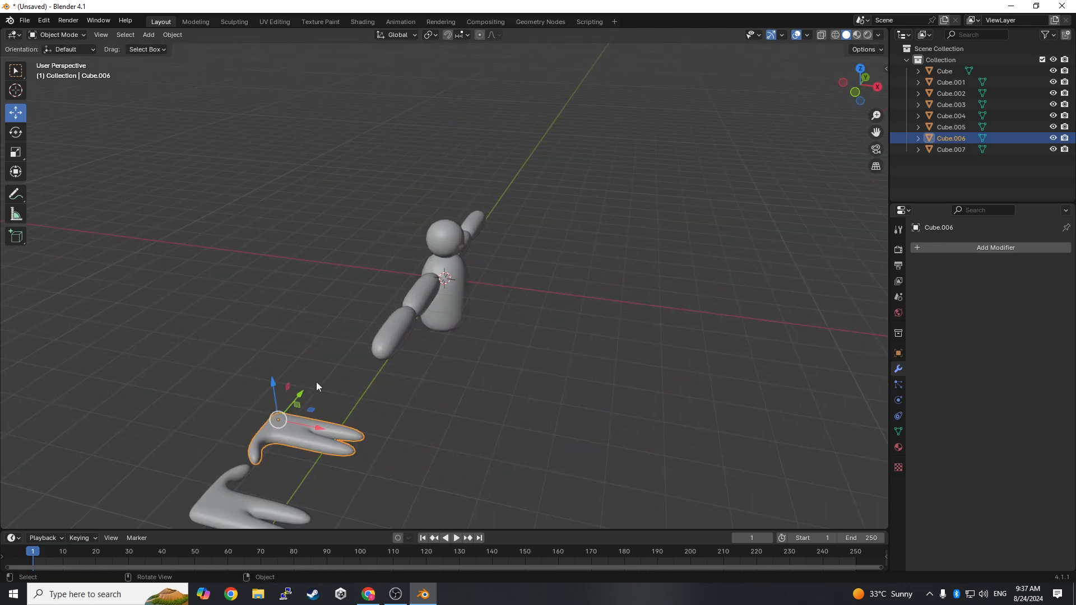
{"action": "left_click", "coordinate": [15, 133]}
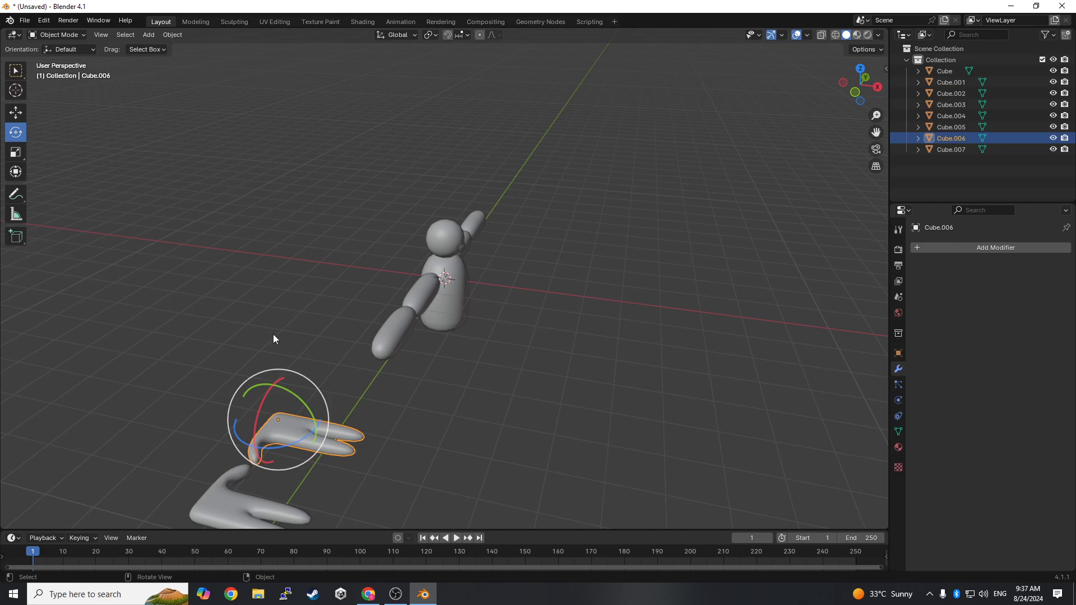
{"action": "left_click_drag", "start_coordinate": [256, 428], "coordinate": [264, 395]}
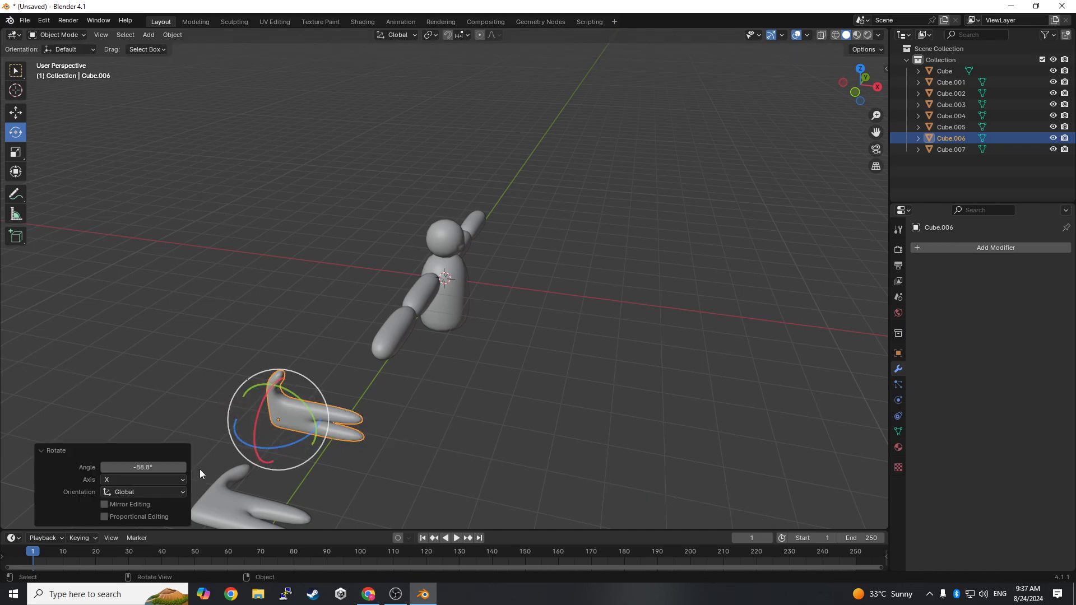
{"action": "left_click_drag", "start_coordinate": [159, 467], "coordinate": [146, 467]}
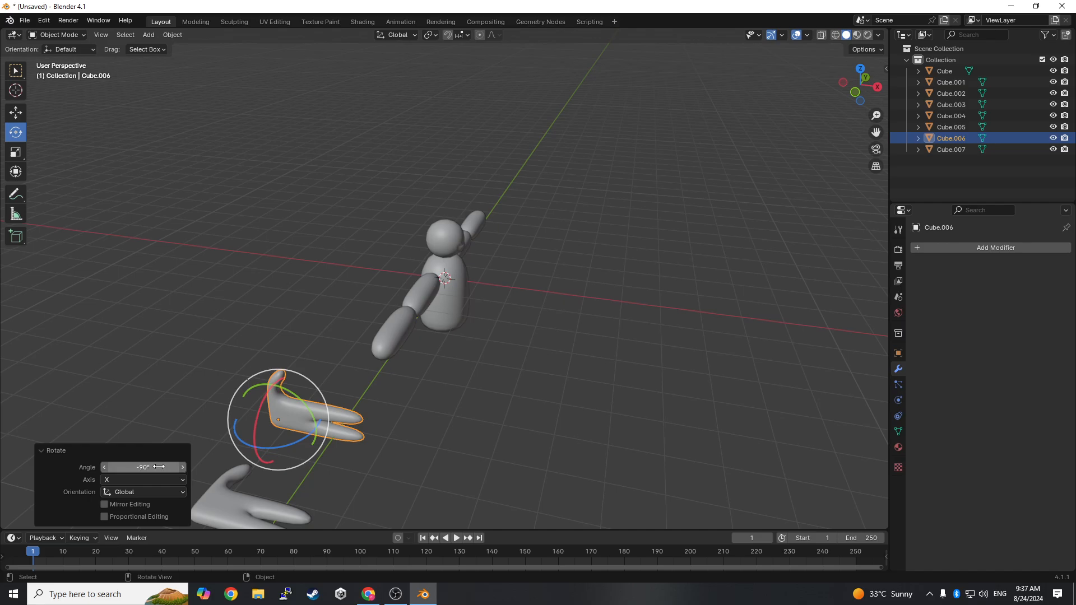
{"action": "right_click", "coordinate": [467, 291]}
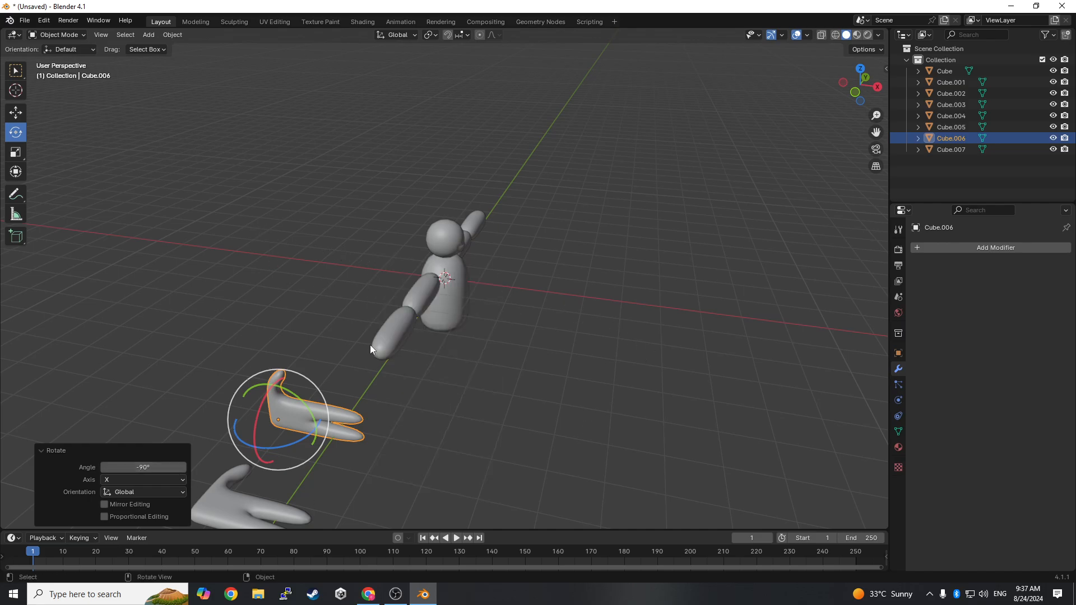
- Rotate the original hand 90° about the global Z axis so its fingers point along the arm direction
{"action": "middle_click_drag", "start_coordinate": [370, 344], "coordinate": [355, 325]}
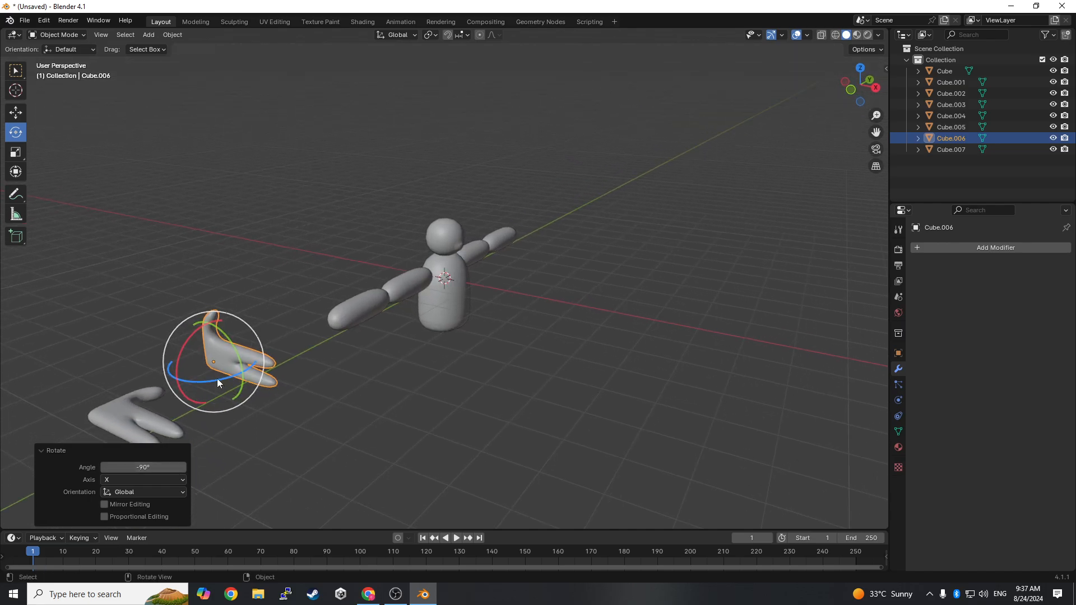
{"action": "left_click_drag", "start_coordinate": [216, 378], "coordinate": [235, 418]}
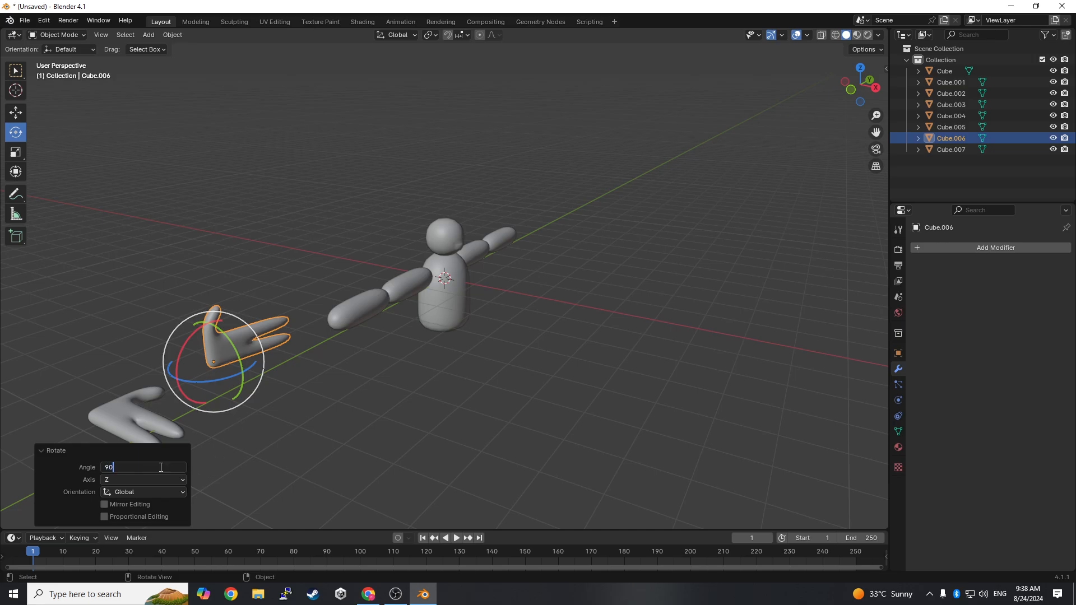
{"action": "key", "text": "Return"}
- Move the original hand to the outer end of the positive-Y arm and raise it about 0.075 m in Z
{"action": "middle_click_drag", "start_coordinate": [447, 371], "coordinate": [387, 364]}
{"action": "left_click", "coordinate": [23, 116]}
{"action": "left_click_drag", "start_coordinate": [235, 283], "coordinate": [639, 258]}
{"action": "middle_click_drag", "start_coordinate": [679, 280], "coordinate": [660, 331]}
{"action": "left_click_drag", "start_coordinate": [770, 331], "coordinate": [741, 328]}
{"action": "middle_click_drag", "start_coordinate": [741, 328], "coordinate": [657, 334]}
{"action": "left_click_drag", "start_coordinate": [508, 355], "coordinate": [483, 356]}
{"action": "middle_click_drag", "start_coordinate": [483, 356], "coordinate": [561, 350]}
{"action": "left_click_drag", "start_coordinate": [647, 288], "coordinate": [647, 282]}
- Nudge the hand about 0.036 m along Y in wireframe view to refine its joint with the forearm, and return to solid shading
{"action": "left_click", "coordinate": [857, 34]}
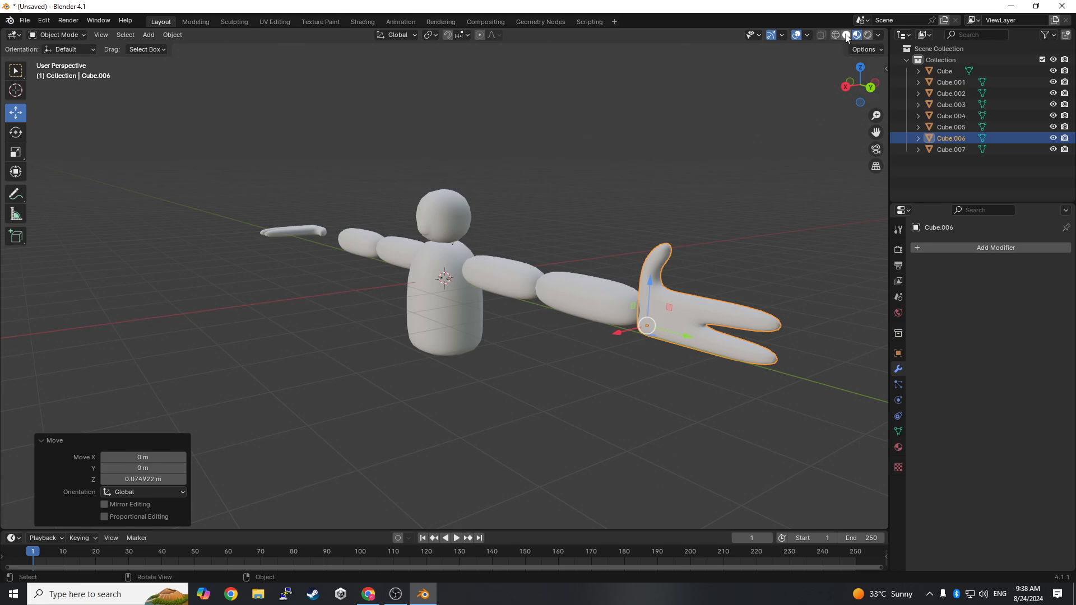
{"action": "left_click", "coordinate": [835, 35]}
{"action": "middle_click_drag", "start_coordinate": [712, 297], "coordinate": [758, 312]}
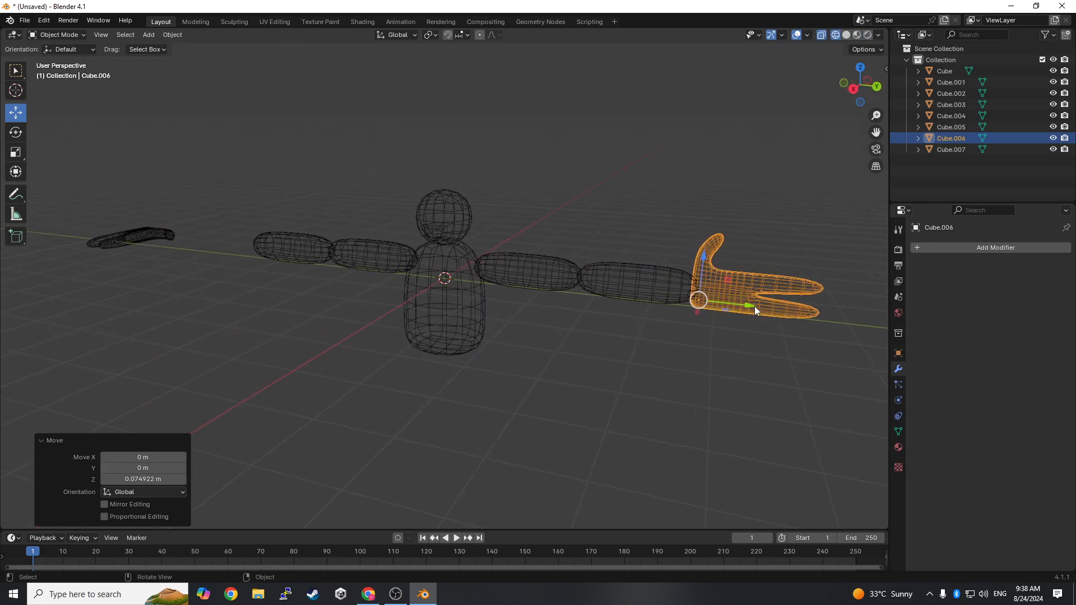
{"action": "left_click_drag", "start_coordinate": [747, 305], "coordinate": [752, 306]}
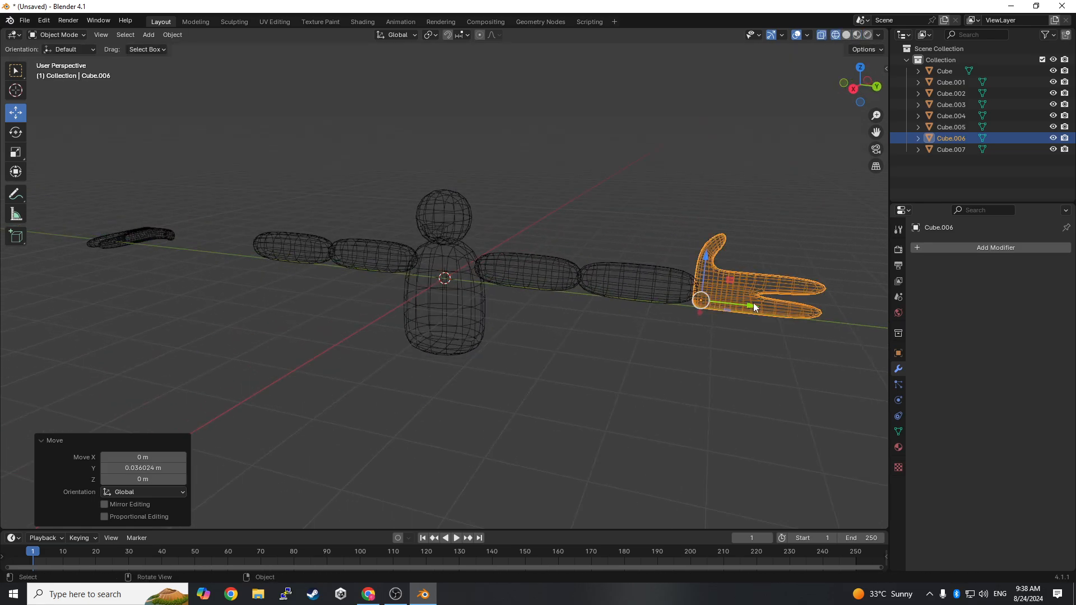
{"action": "left_click", "coordinate": [847, 36]}
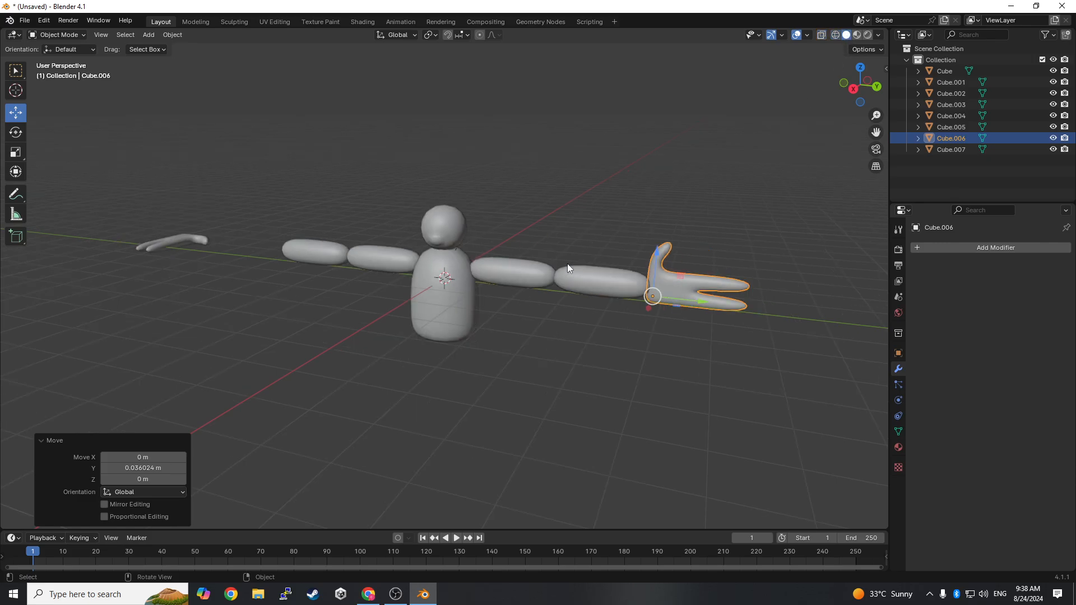
- Select the copied hand and rotate it 90° about the global X axis so its thumb points up
{"action": "mouse_move", "coordinate": [567, 263]}
{"action": "middle_mouse_down"}
{"action": "mouse_move", "coordinate": [544, 275]}
{"action": "mouse_move", "coordinate": [631, 274]}
{"action": "mouse_move", "coordinate": [673, 259]}
{"action": "mouse_move", "coordinate": [690, 297]}
{"action": "middle_mouse_up"}
{"action": "left_click", "coordinate": [384, 430]}
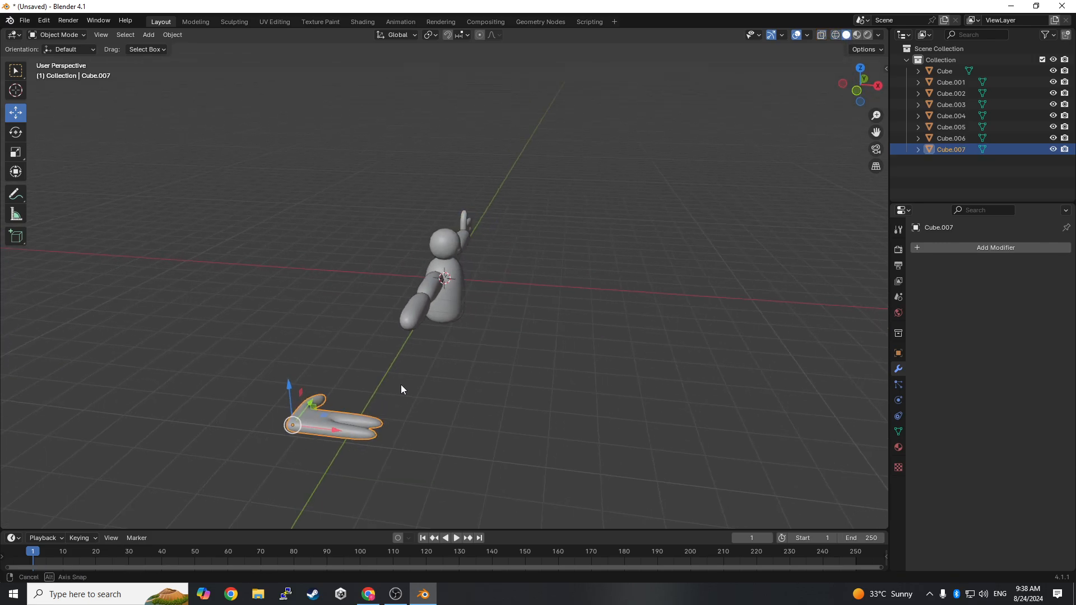
{"action": "middle_click_drag", "start_coordinate": [402, 386], "coordinate": [352, 380]}
{"action": "left_click", "coordinate": [15, 133]}
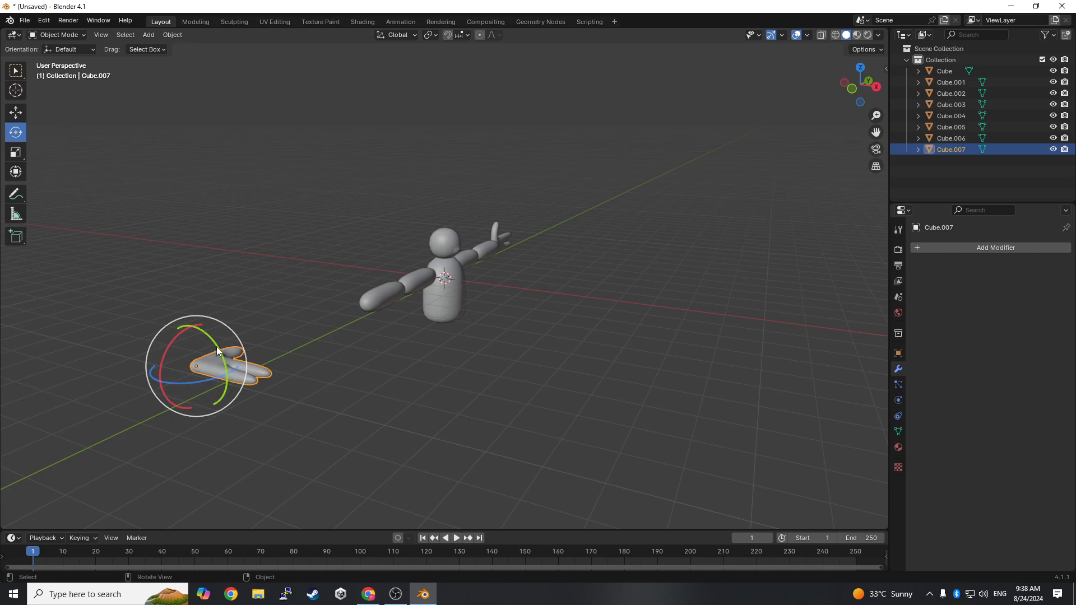
{"action": "left_click_drag", "start_coordinate": [167, 351], "coordinate": [146, 409]}
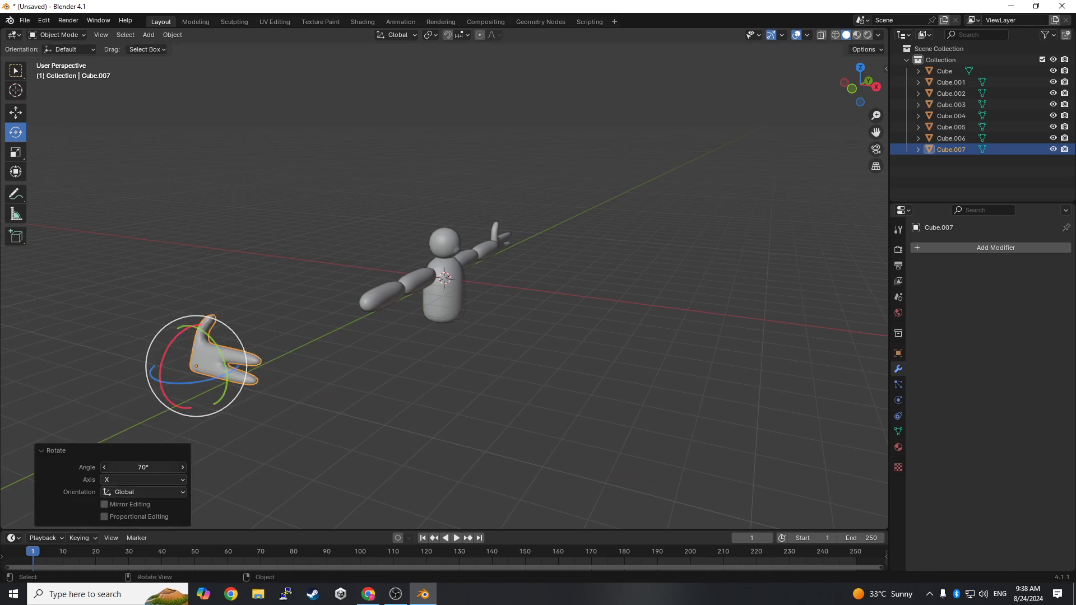
{"action": "left_click_drag", "start_coordinate": [143, 467], "coordinate": [141, 468]}
{"action": "left_click", "coordinate": [141, 468]}
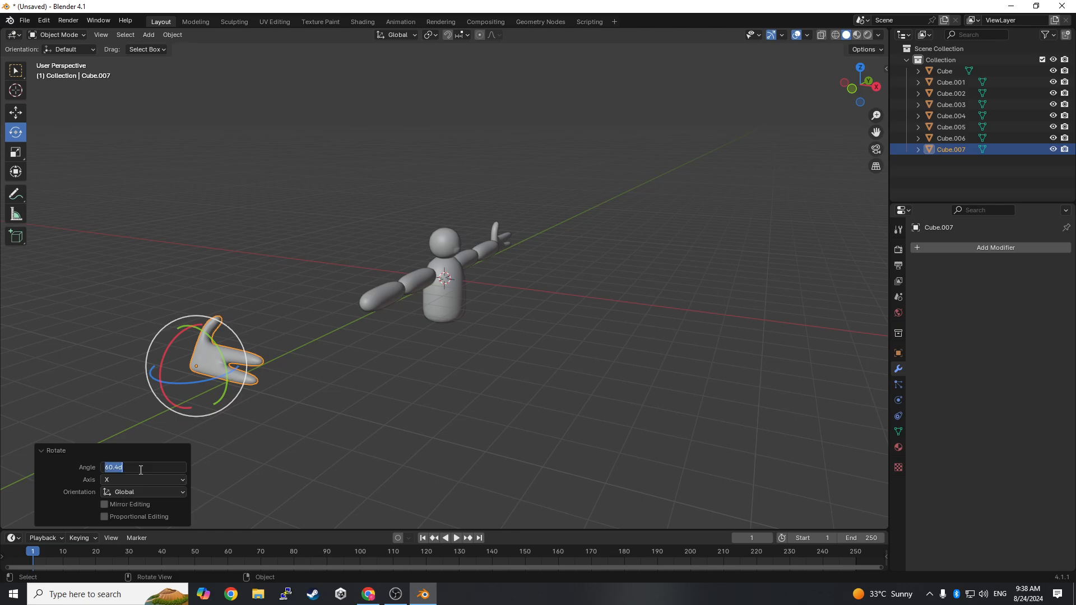
{"action": "type", "text": "90"}
{"action": "key", "text": "Return"}
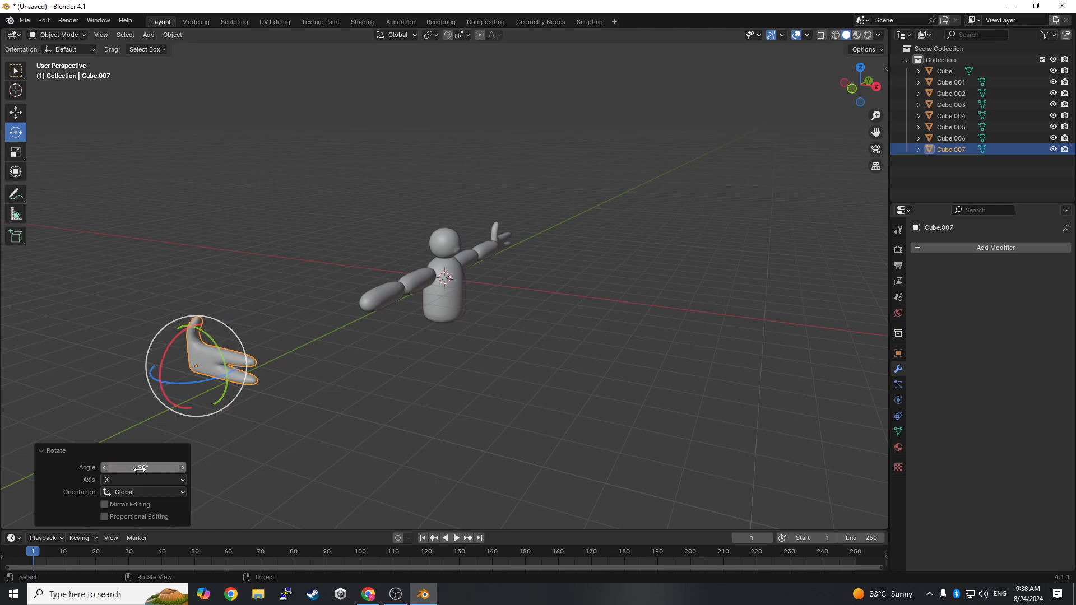
- Rotate the copied hand -90° about the global Z axis so its fingers point away from the body
{"action": "left_click_drag", "start_coordinate": [207, 386], "coordinate": [148, 398]}
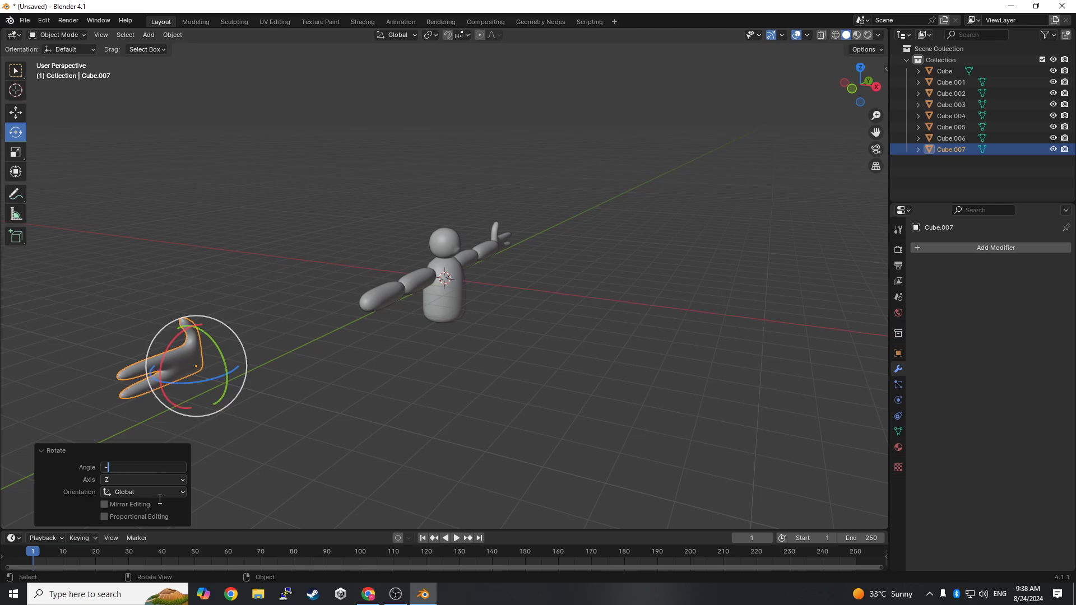
{"action": "type", "text": "-90"}
{"action": "key", "text": "Return"}
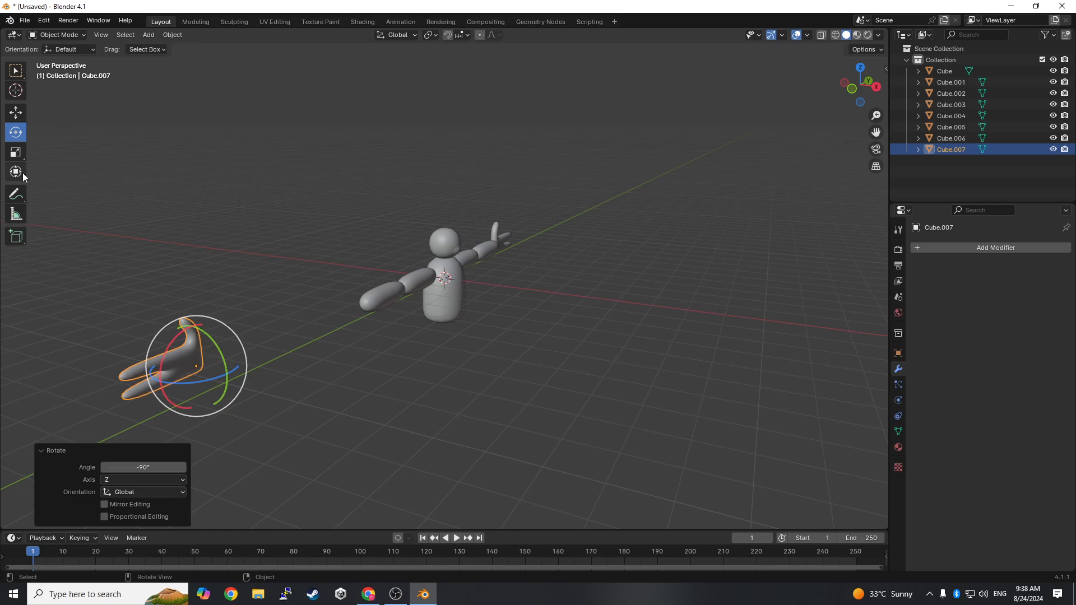
- Move the copied hand about 1.42 m along X, and along Y up to the end of the negative-Y arm
{"action": "left_click", "coordinate": [15, 114]}
{"action": "right_click", "coordinate": [168, 182]}
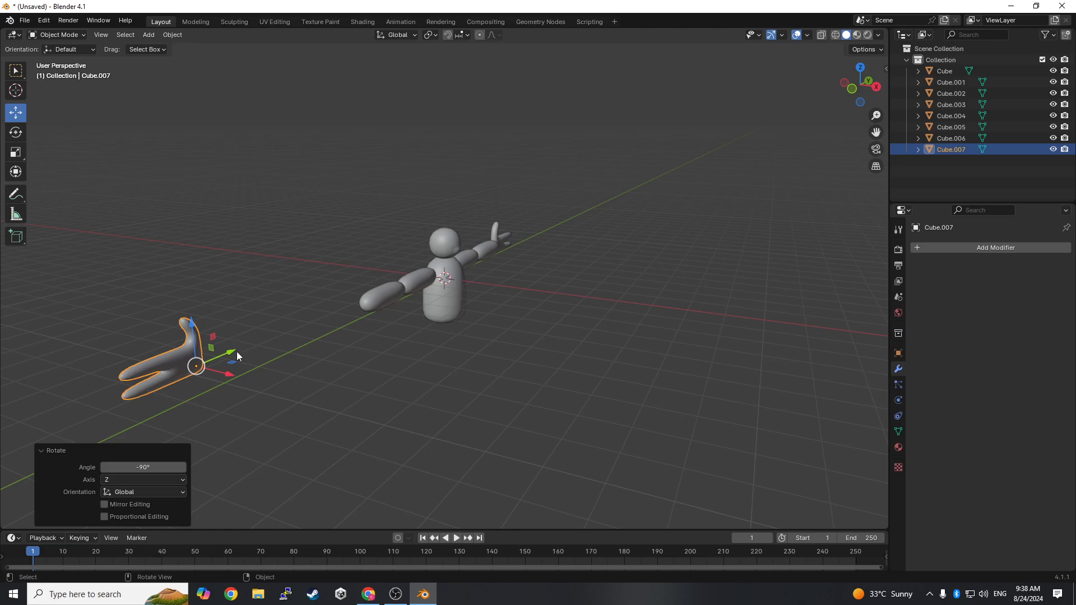
{"action": "left_click_drag", "start_coordinate": [237, 351], "coordinate": [370, 352]}
{"action": "scroll", "coordinate": [385, 355], "scroll_direction": "up", "scroll_amount": 3}
{"action": "middle_click_drag", "start_coordinate": [437, 205], "coordinate": [378, 195]}
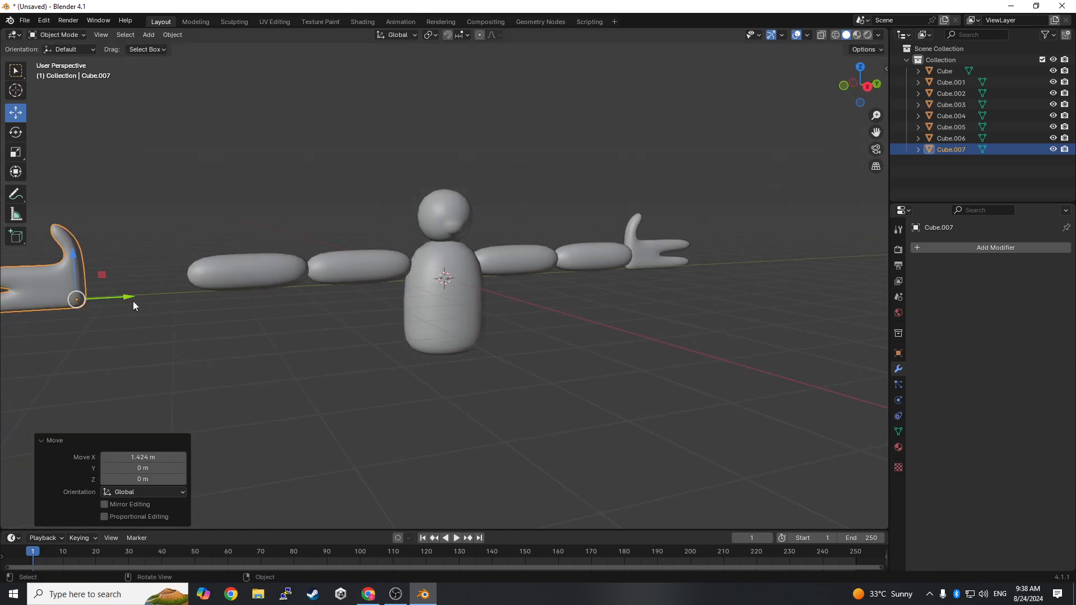
{"action": "left_click_drag", "start_coordinate": [131, 298], "coordinate": [235, 291]}
- Fine-tune the copied hand's position by about -0.144 m in X and -0.014 m in Y to meet the forearm
{"action": "middle_click_drag", "start_coordinate": [293, 282], "coordinate": [420, 293]}
{"action": "left_click_drag", "start_coordinate": [630, 331], "coordinate": [620, 331]}
{"action": "middle_click_drag", "start_coordinate": [673, 328], "coordinate": [711, 331]}
{"action": "scroll", "coordinate": [711, 331], "scroll_direction": "up", "scroll_amount": 1}
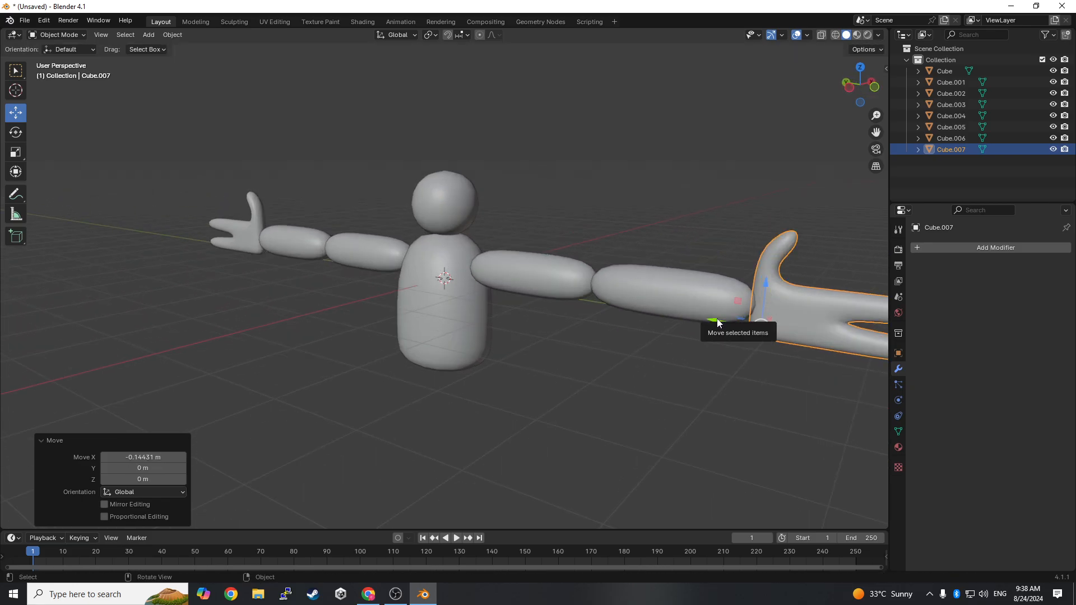
{"action": "middle_click_drag", "start_coordinate": [555, 316], "coordinate": [720, 288]}
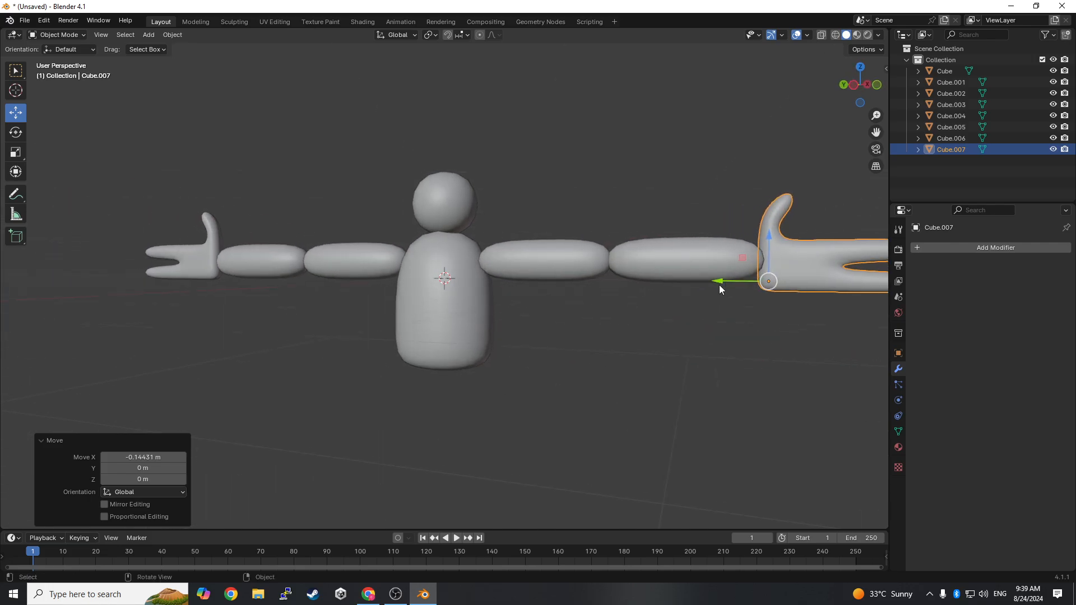
{"action": "left_click_drag", "start_coordinate": [722, 282], "coordinate": [724, 282]}
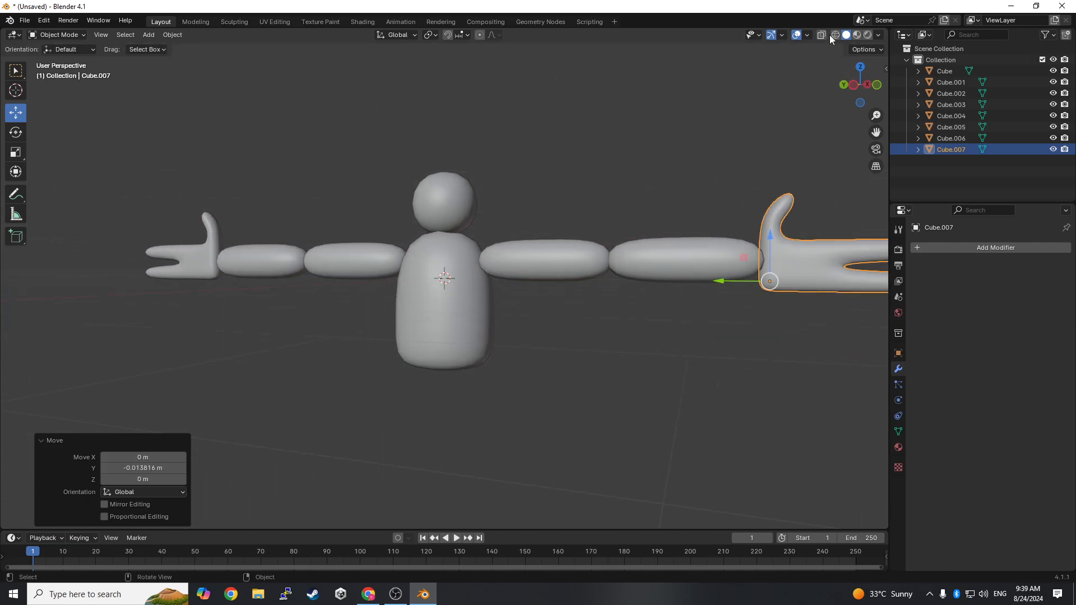
- Inspect the joints between both hands and forearms in wireframe and solid shading from several angles, with nothing selected
{"action": "left_click", "coordinate": [835, 35]}
{"action": "mouse_move", "coordinate": [641, 216]}
{"action": "middle_mouse_down"}
{"action": "mouse_move", "coordinate": [708, 227]}
{"action": "mouse_move", "coordinate": [639, 221]}
{"action": "mouse_move", "coordinate": [541, 246]}
{"action": "mouse_move", "coordinate": [582, 344]}
{"action": "mouse_move", "coordinate": [504, 328]}
{"action": "middle_mouse_up"}
{"action": "left_click", "coordinate": [540, 247]}
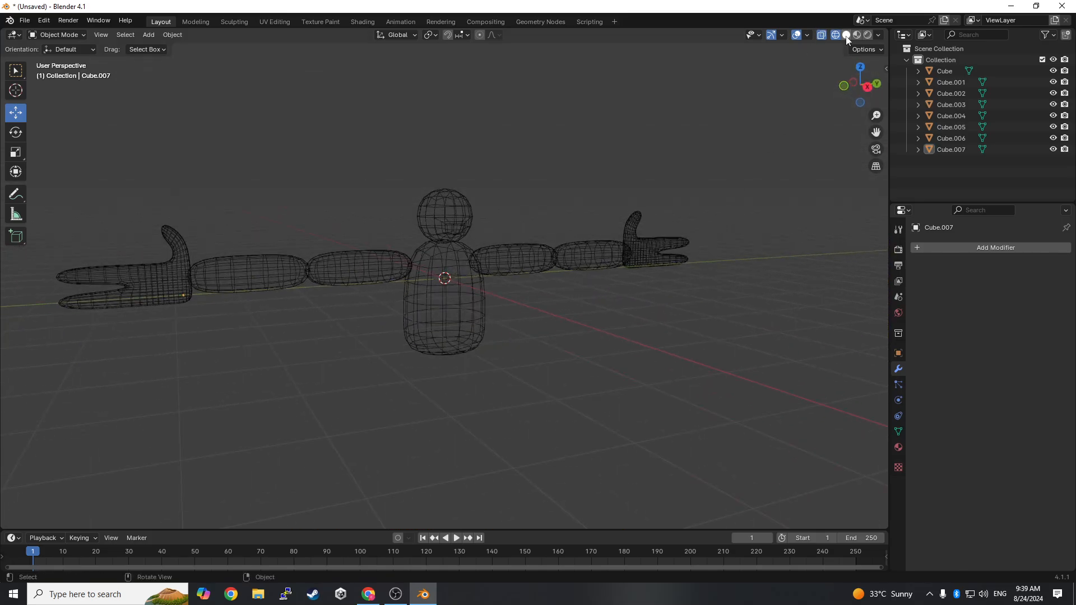
{"action": "left_click", "coordinate": [846, 35]}
{"action": "middle_click_drag", "start_coordinate": [552, 191], "coordinate": [541, 201]}
{"action": "middle_click_drag", "start_coordinate": [502, 240], "coordinate": [493, 191]}
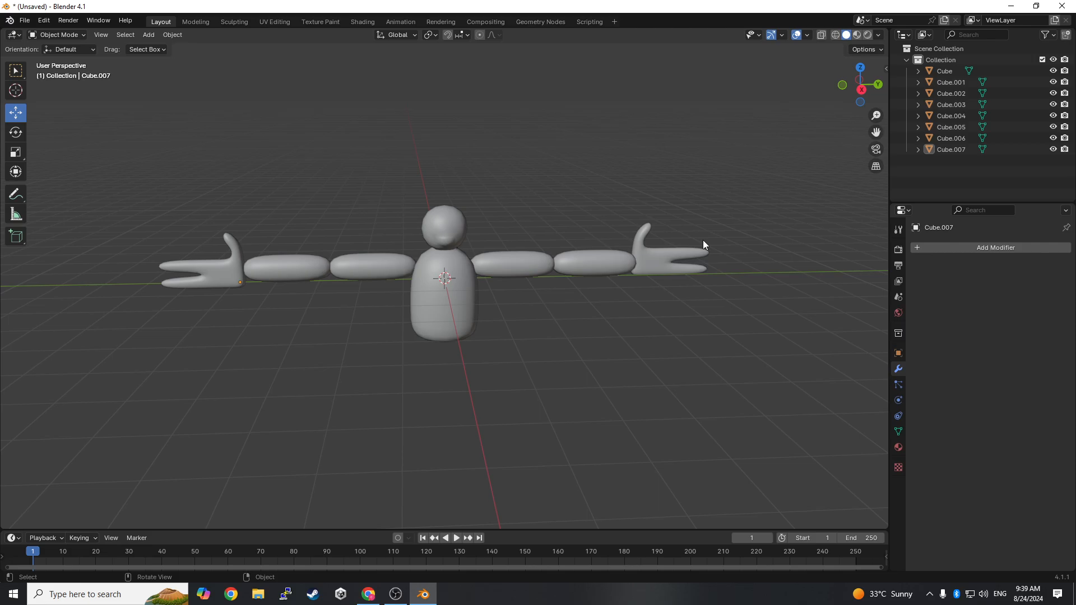
- Select all the character's parts with the body as the active object and join them into one mesh
{"action": "scroll", "coordinate": [714, 74], "scroll_direction": "up", "scroll_amount": 1}
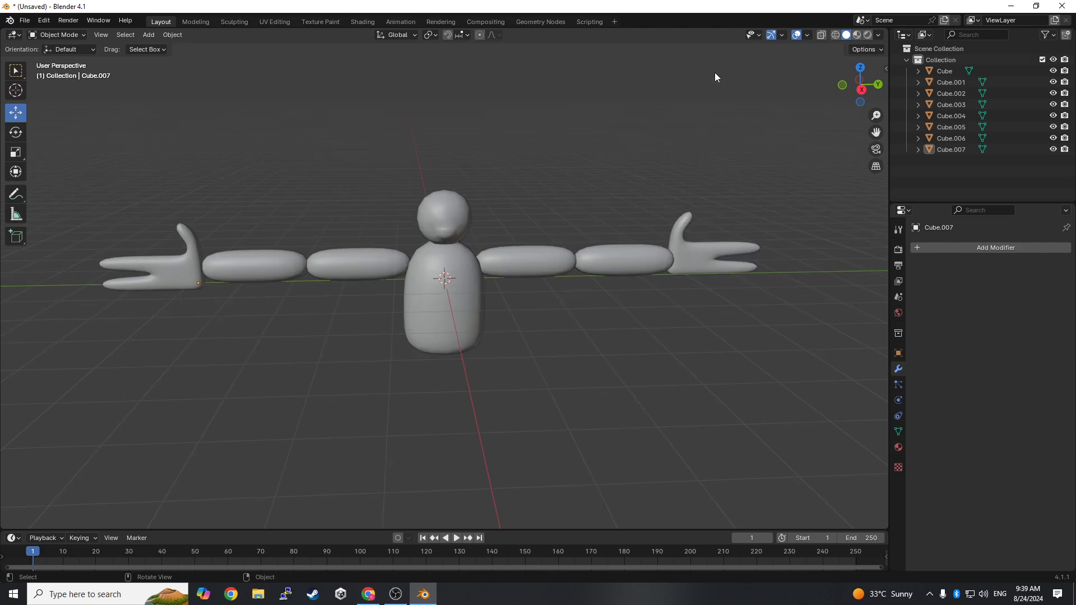
{"action": "scroll", "coordinate": [642, 180], "scroll_direction": "down", "scroll_amount": 2}
{"action": "scroll", "coordinate": [687, 135], "scroll_direction": "up", "scroll_amount": 4}
{"action": "scroll", "coordinate": [658, 160], "scroll_direction": "down", "scroll_amount": 5}
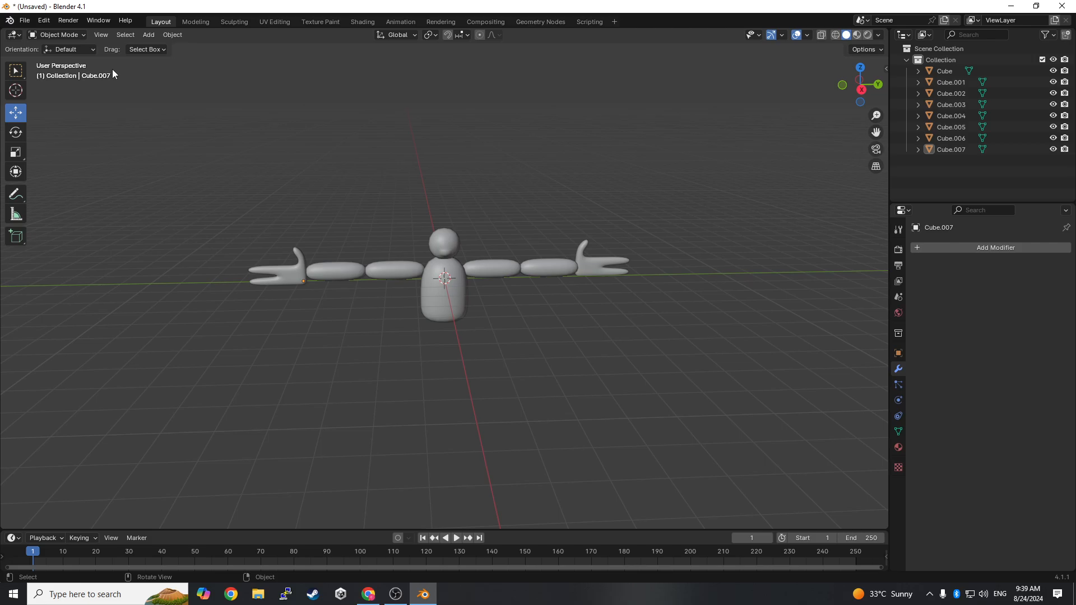
{"action": "left_click_drag", "start_coordinate": [36, 59], "coordinate": [725, 422]}
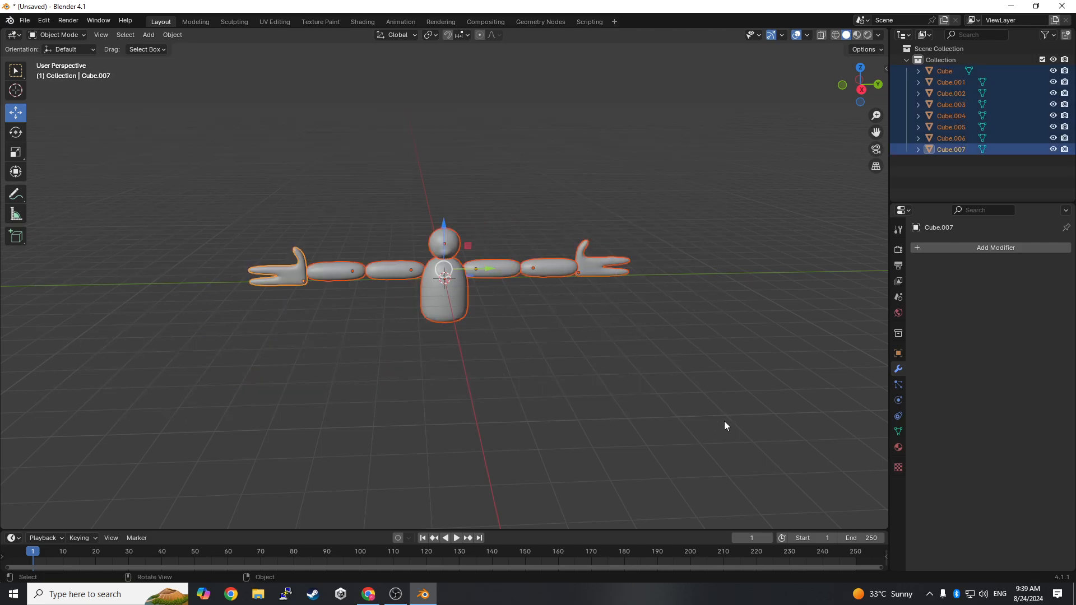
{"action": "scroll", "coordinate": [725, 421], "scroll_direction": "up", "scroll_amount": 2}
{"action": "scroll", "coordinate": [296, 264], "scroll_direction": "up", "scroll_amount": 2}
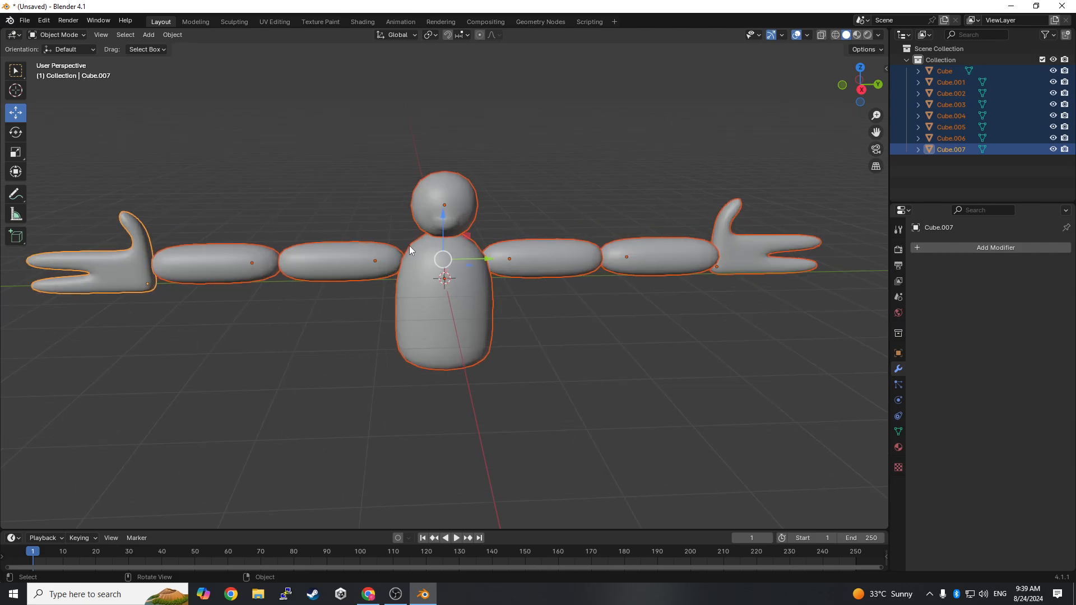
{"action": "left_click", "coordinate": [465, 274], "text": "shift"}
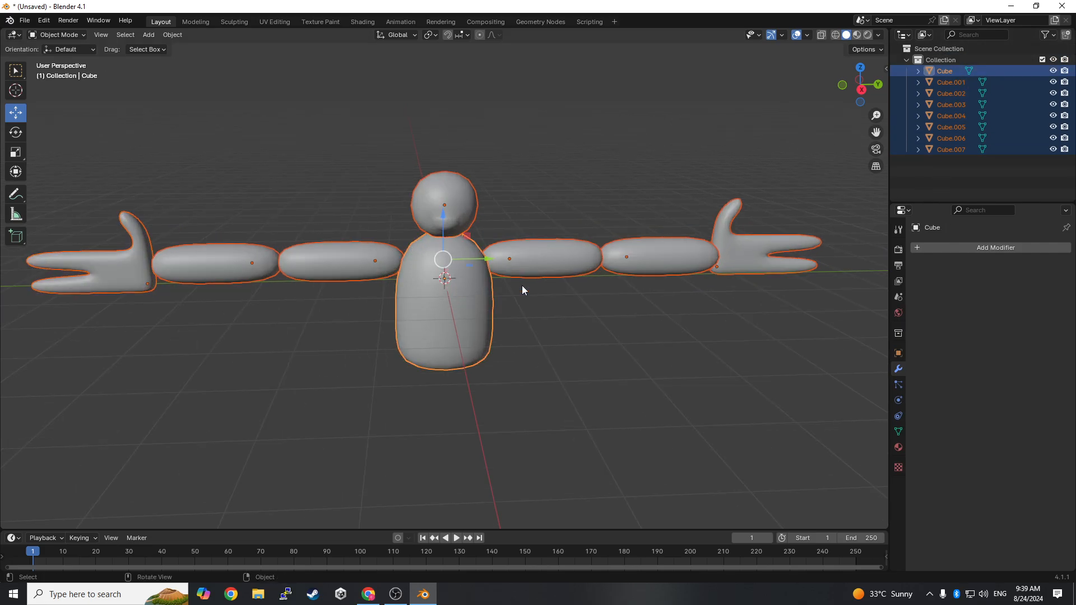
{"action": "key", "text": "ctrl+j"}
{"action": "left_click", "coordinate": [473, 427]}
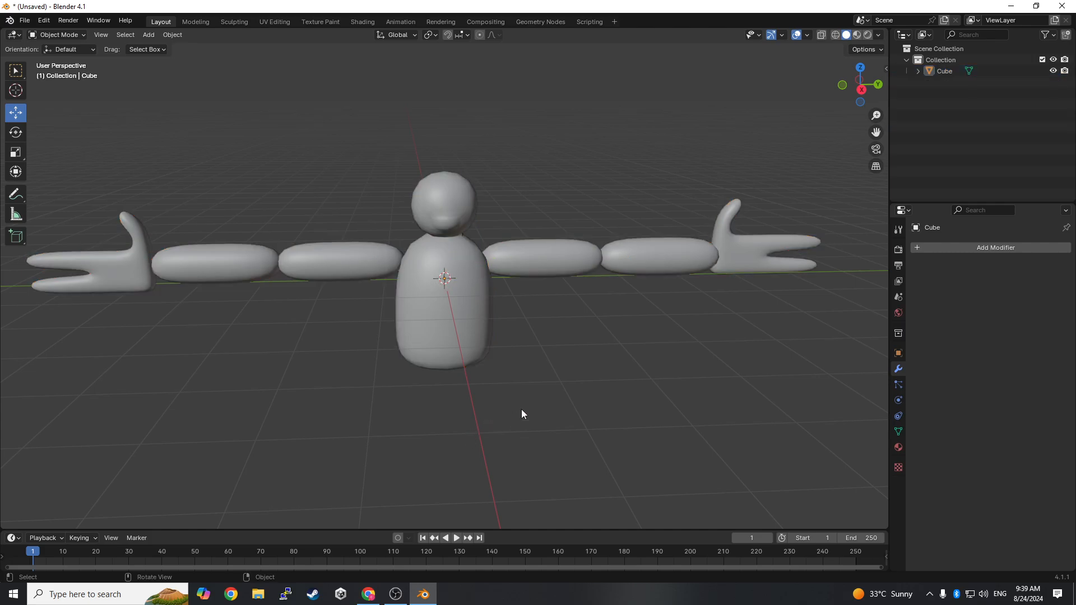
- Switch to the Shading workspace and add a new material to the joined character
{"action": "scroll", "coordinate": [616, 412], "scroll_direction": "up", "scroll_amount": 3}
{"action": "scroll", "coordinate": [701, 372], "scroll_direction": "down", "scroll_amount": 4}
{"action": "middle_click_drag", "start_coordinate": [701, 372], "coordinate": [532, 364]}
{"action": "scroll", "coordinate": [572, 361], "scroll_direction": "down", "scroll_amount": 4}
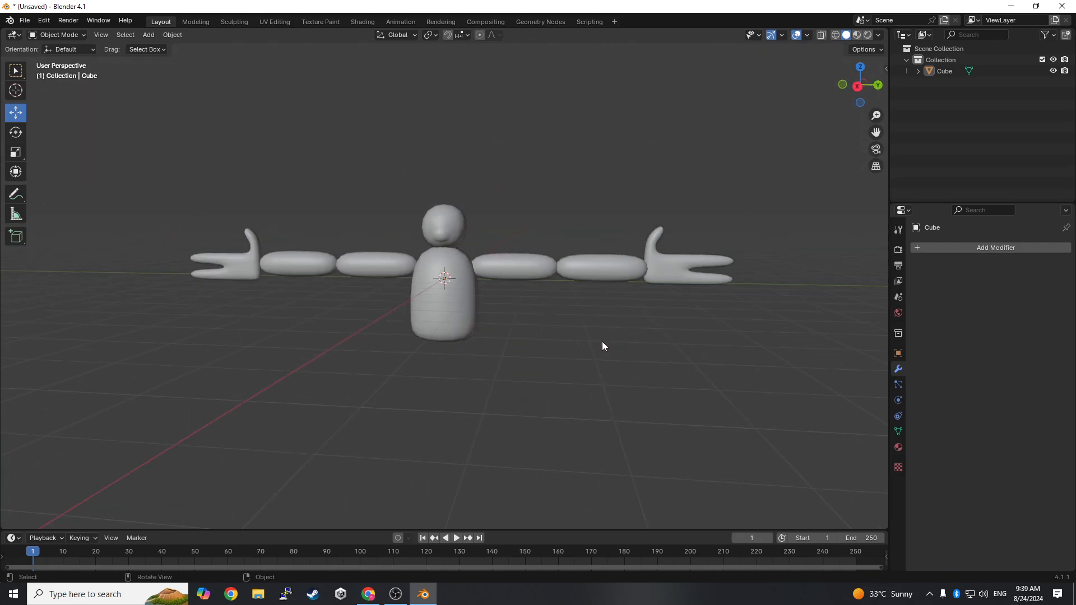
{"action": "mouse_move", "coordinate": [603, 342]}
{"action": "middle_mouse_down"}
{"action": "mouse_move", "coordinate": [632, 335]}
{"action": "mouse_move", "coordinate": [505, 348]}
{"action": "mouse_move", "coordinate": [622, 348]}
{"action": "mouse_move", "coordinate": [615, 335]}
{"action": "middle_mouse_up"}
{"action": "scroll", "coordinate": [617, 314], "scroll_direction": "up", "scroll_amount": 1}
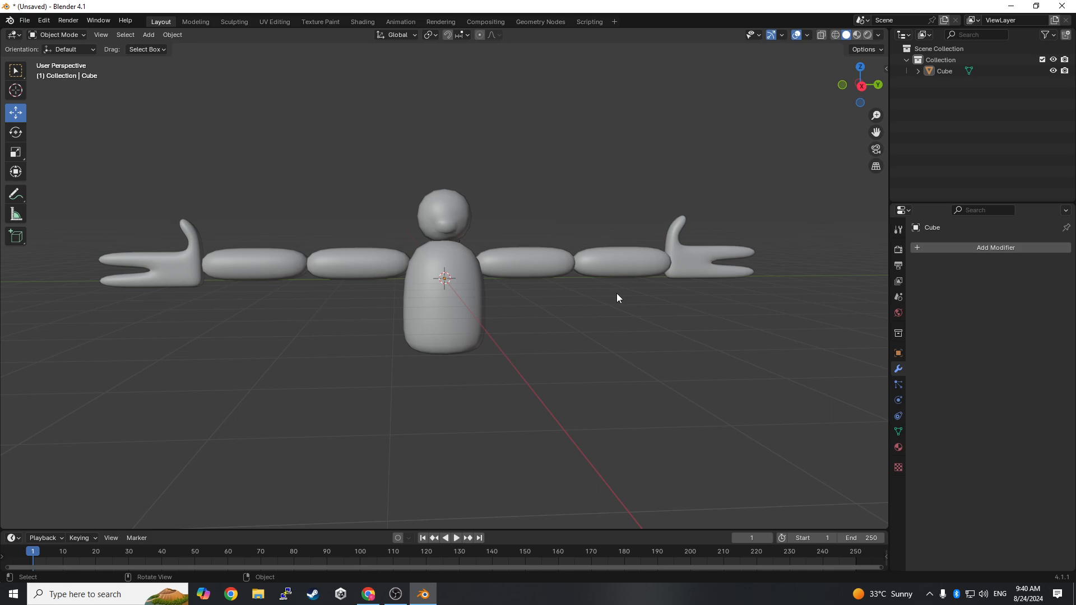
{"action": "left_click", "coordinate": [374, 21]}
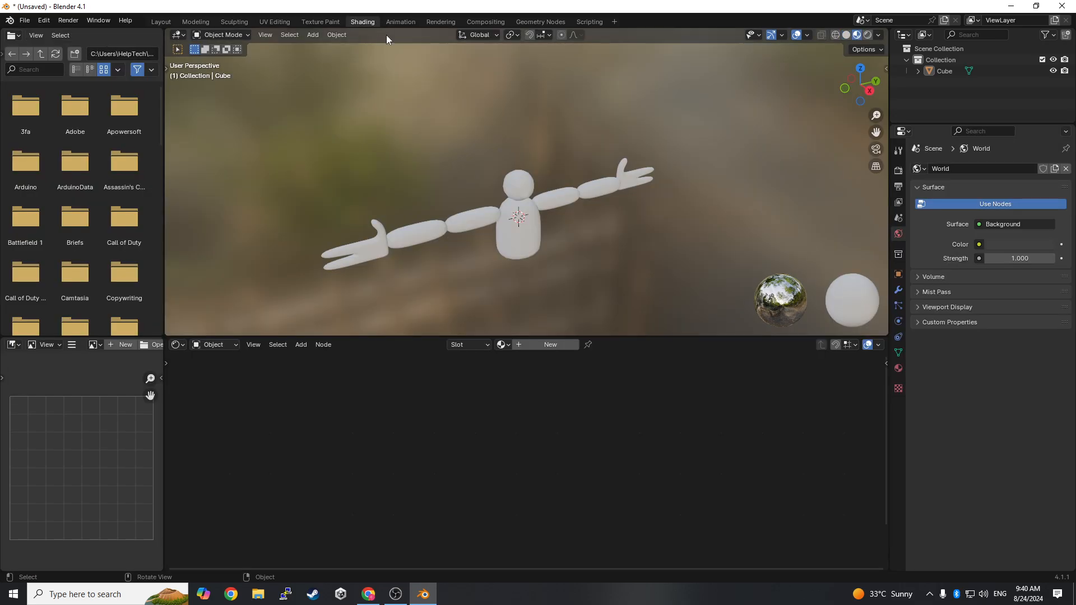
{"action": "scroll", "coordinate": [626, 212], "scroll_direction": "up", "scroll_amount": 5}
{"action": "scroll", "coordinate": [521, 222], "scroll_direction": "down", "scroll_amount": 1}
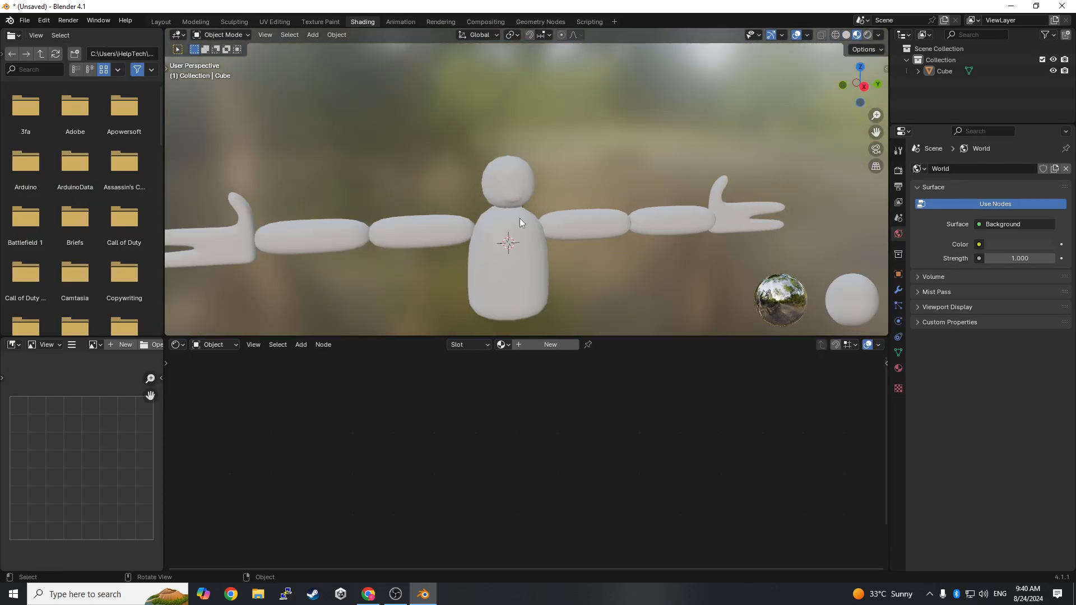
{"action": "left_click", "coordinate": [528, 226]}
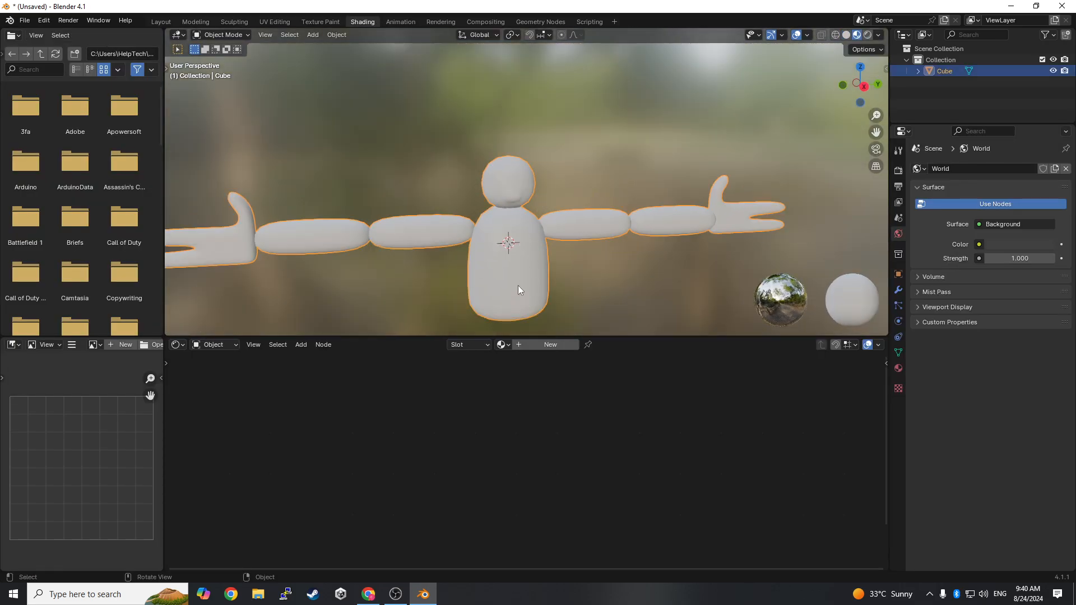
{"action": "left_click", "coordinate": [898, 369]}
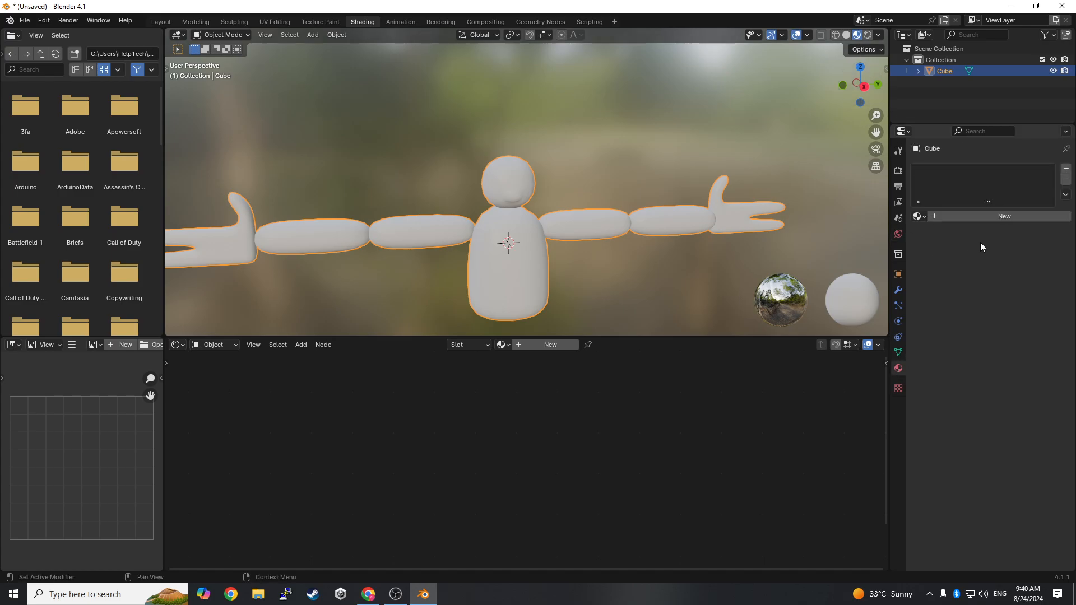
{"action": "left_click", "coordinate": [964, 217]}
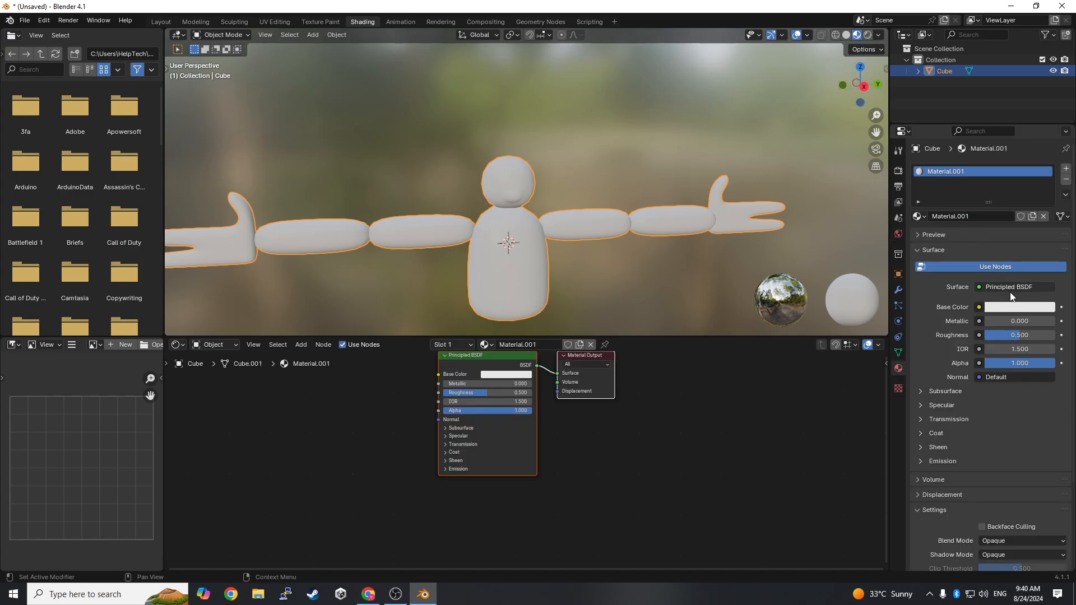
- Assign an Image Texture to the material's base color
{"action": "left_click", "coordinate": [979, 307]}
{"action": "left_click", "coordinate": [742, 381]}
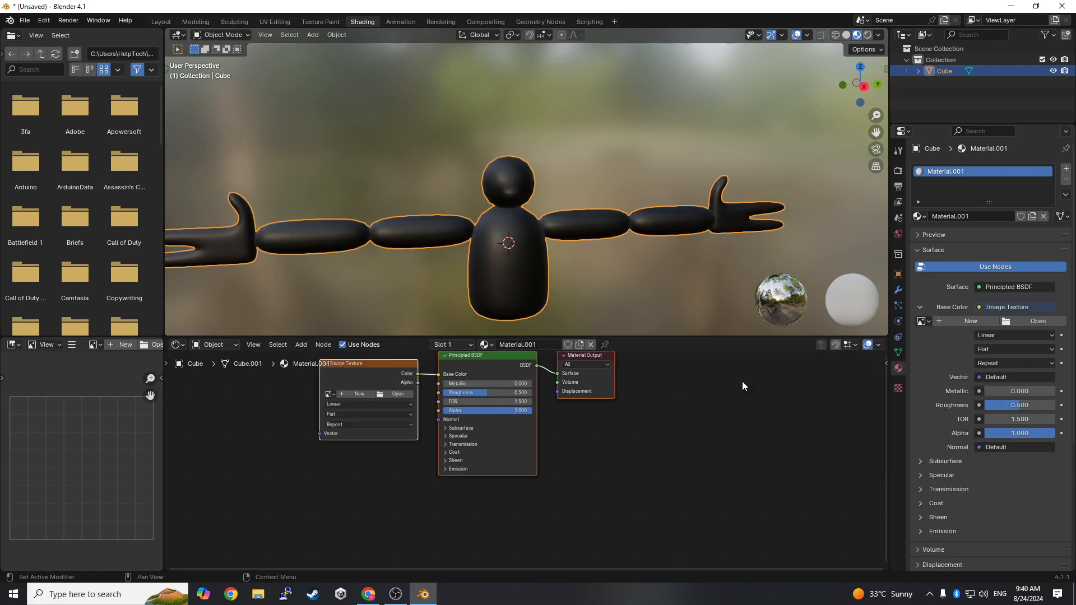
{"action": "scroll", "coordinate": [607, 279], "scroll_direction": "down", "scroll_amount": 4}
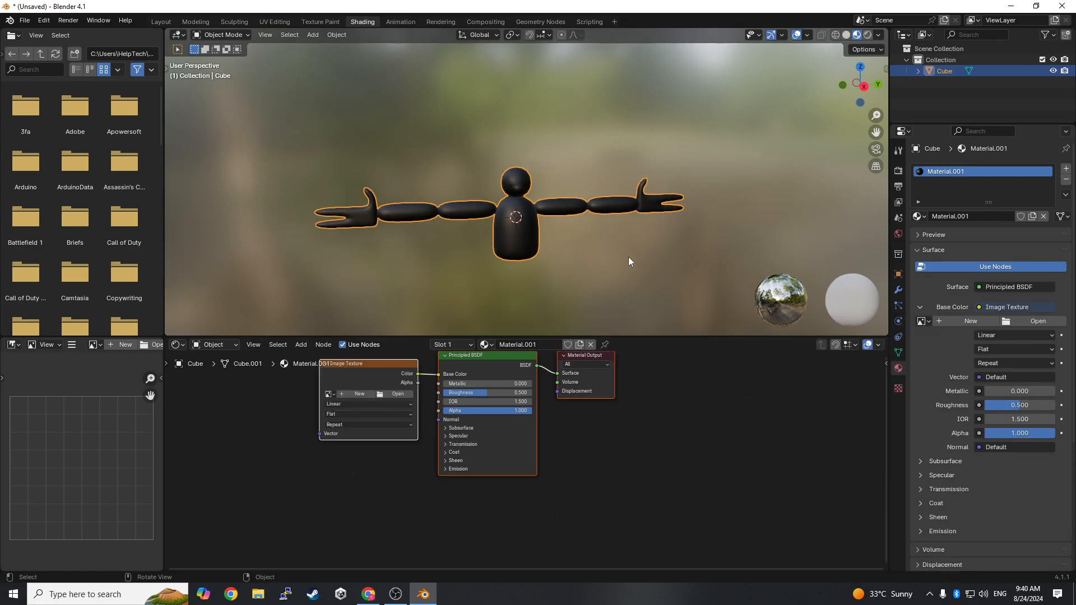
{"action": "scroll", "coordinate": [628, 257], "scroll_direction": "up", "scroll_amount": 4}
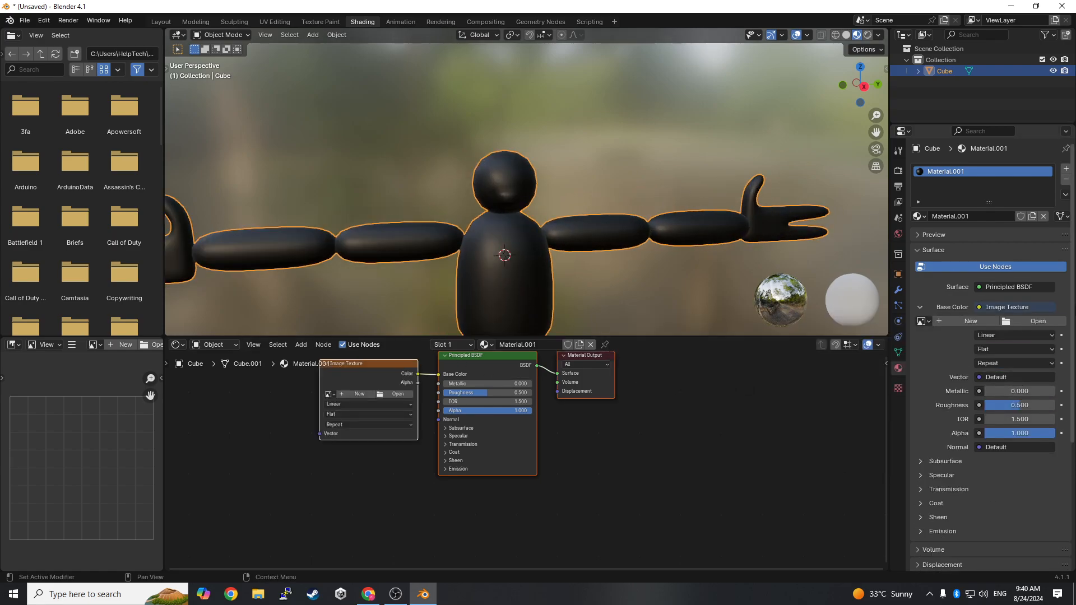
- Load Fur proper.PNG from the Downloads folder as the base color texture
{"action": "left_click", "coordinate": [1015, 322]}
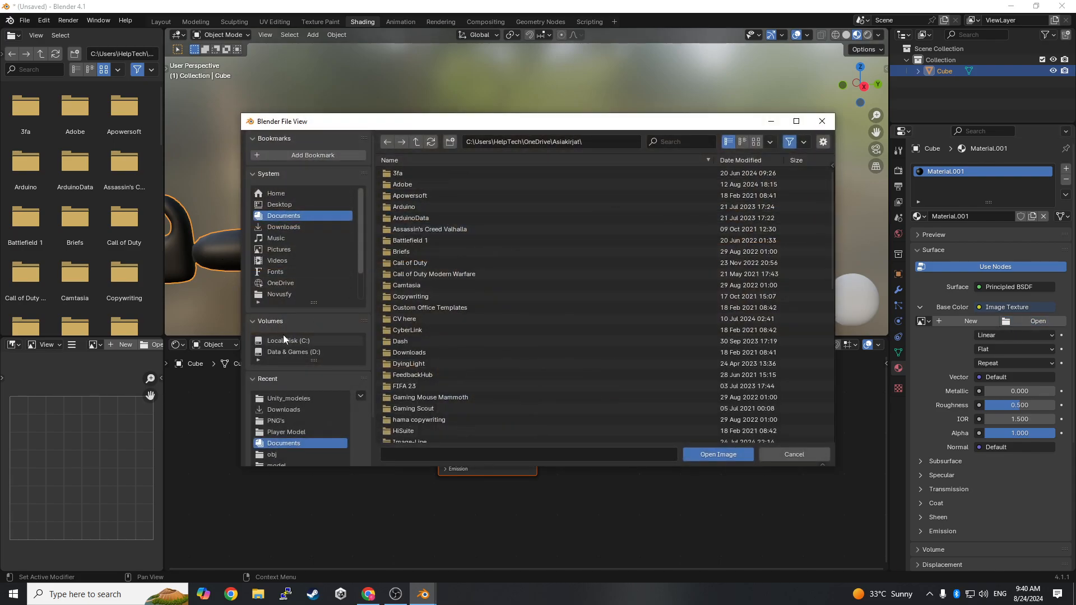
{"action": "left_click", "coordinate": [296, 228]}
{"action": "scroll", "coordinate": [304, 236], "scroll_direction": "down", "scroll_amount": 3}
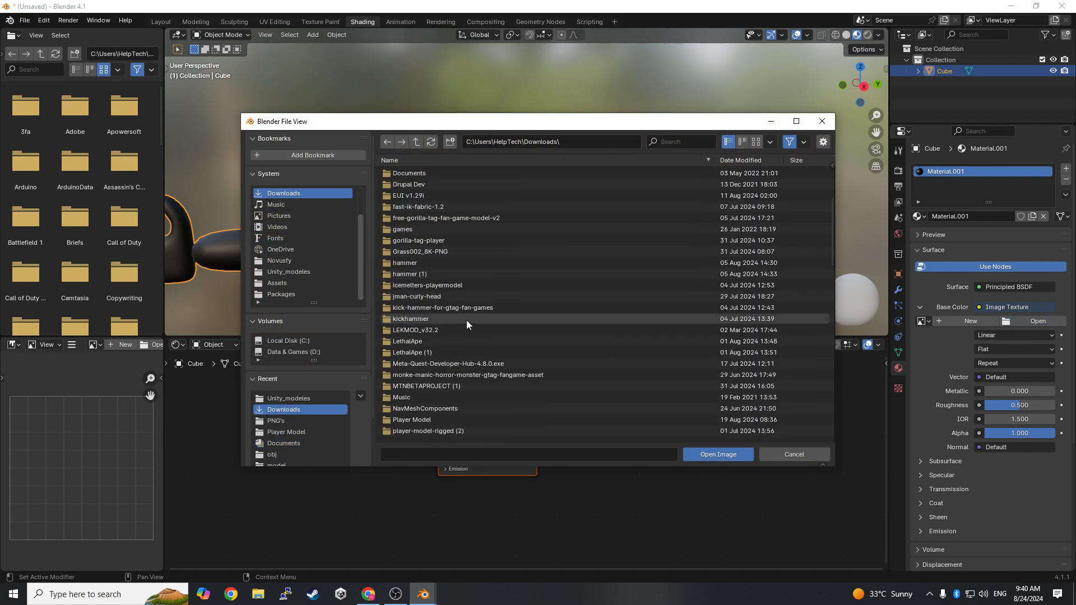
{"action": "scroll", "coordinate": [517, 332], "scroll_direction": "down", "scroll_amount": 10}
{"action": "scroll", "coordinate": [517, 332], "scroll_direction": "down", "scroll_amount": 3}
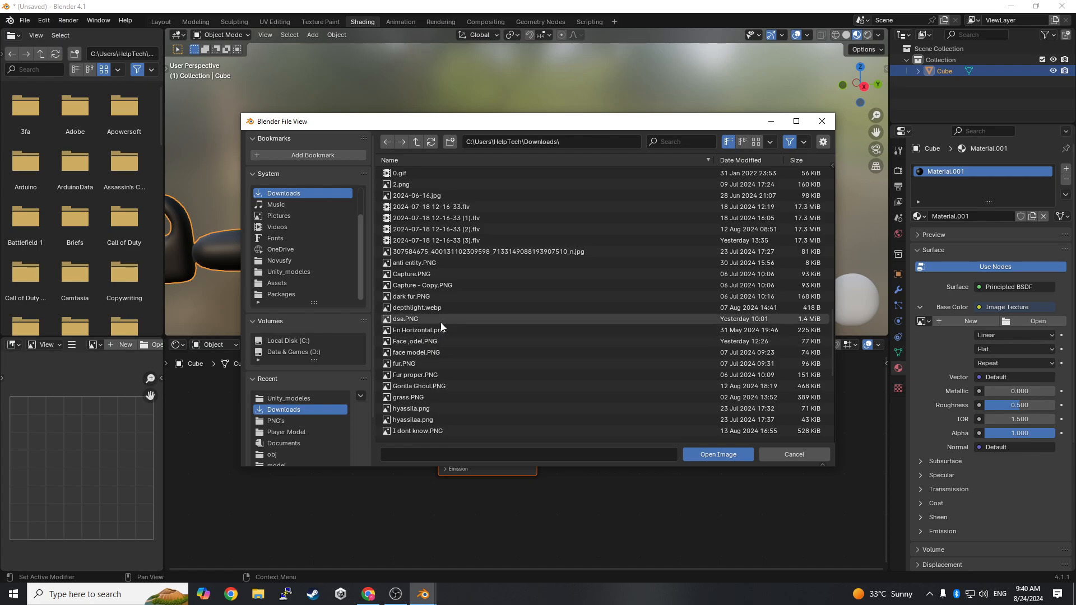
{"action": "double_click", "coordinate": [431, 374]}
{"action": "middle_click_drag", "start_coordinate": [504, 324], "coordinate": [608, 283]}
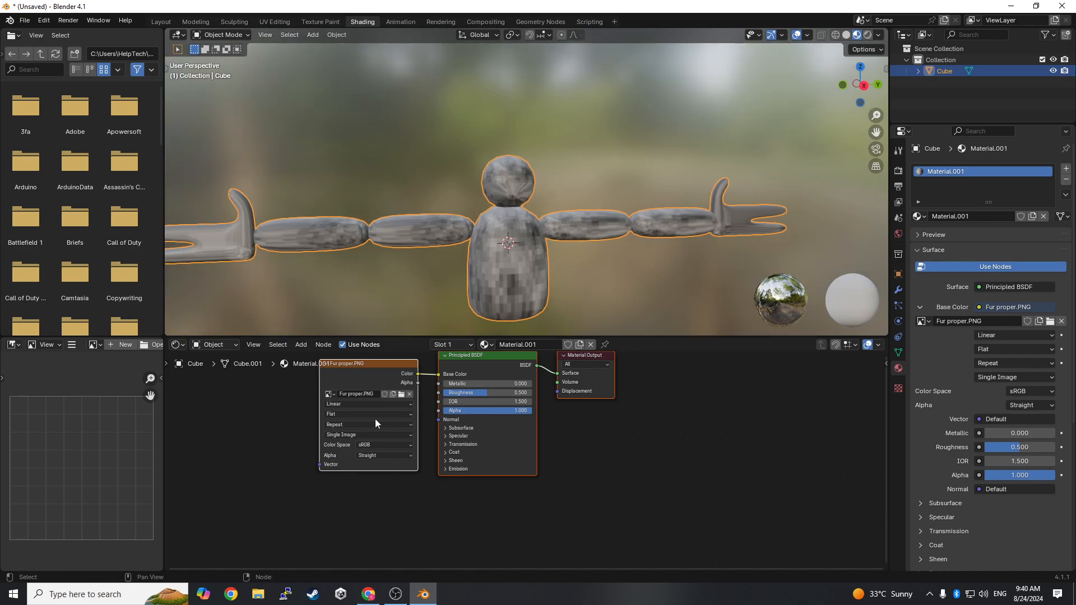
- Try Closest, Cubic and Smart interpolation on the fur texture, and restore Linear
{"action": "left_click", "coordinate": [334, 404]}
{"action": "left_click", "coordinate": [336, 433]}
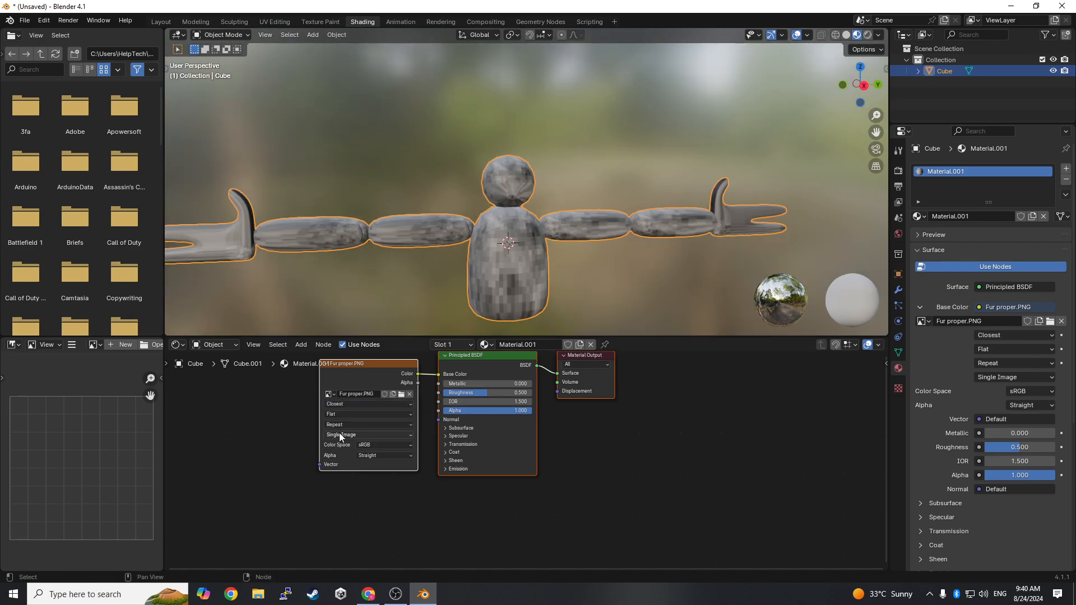
{"action": "middle_click_drag", "start_coordinate": [608, 219], "coordinate": [344, 392]}
{"action": "left_click", "coordinate": [345, 404]}
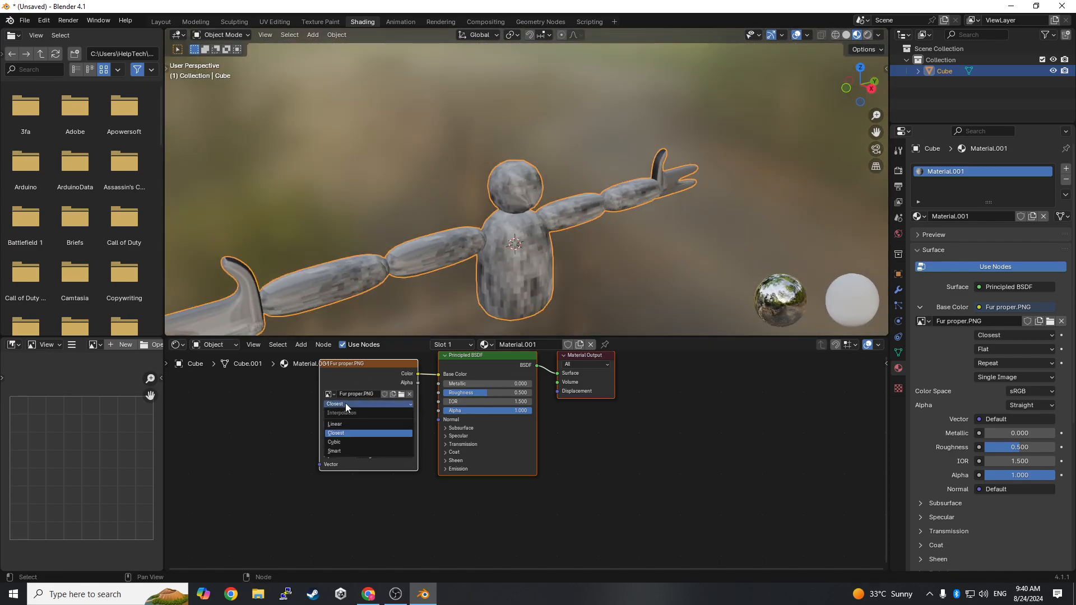
{"action": "left_click", "coordinate": [348, 442]}
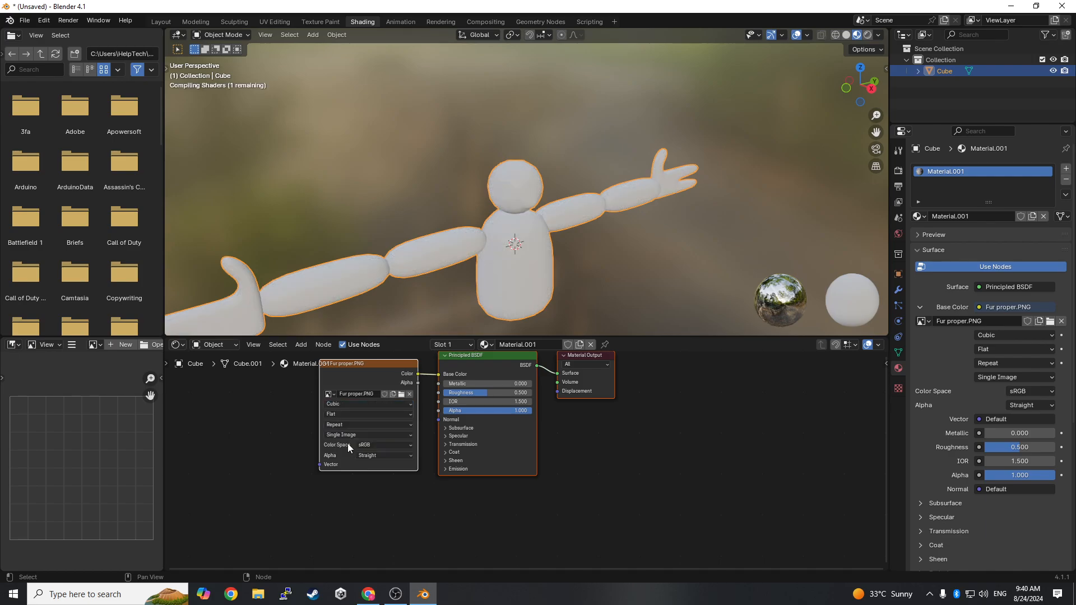
{"action": "left_click", "coordinate": [335, 404]}
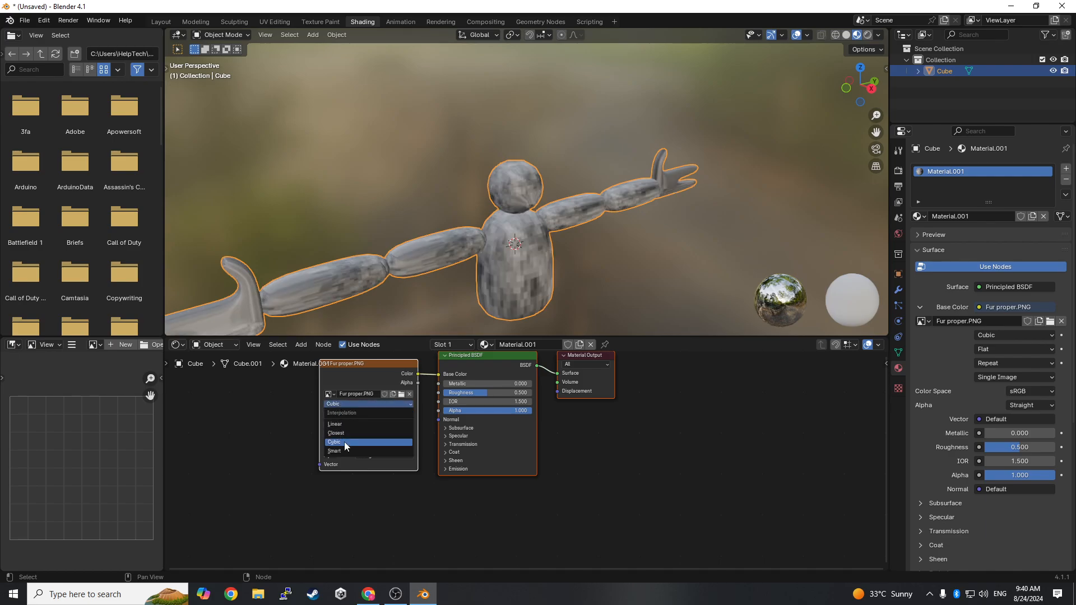
{"action": "left_click", "coordinate": [347, 451]}
{"action": "left_click", "coordinate": [337, 407]}
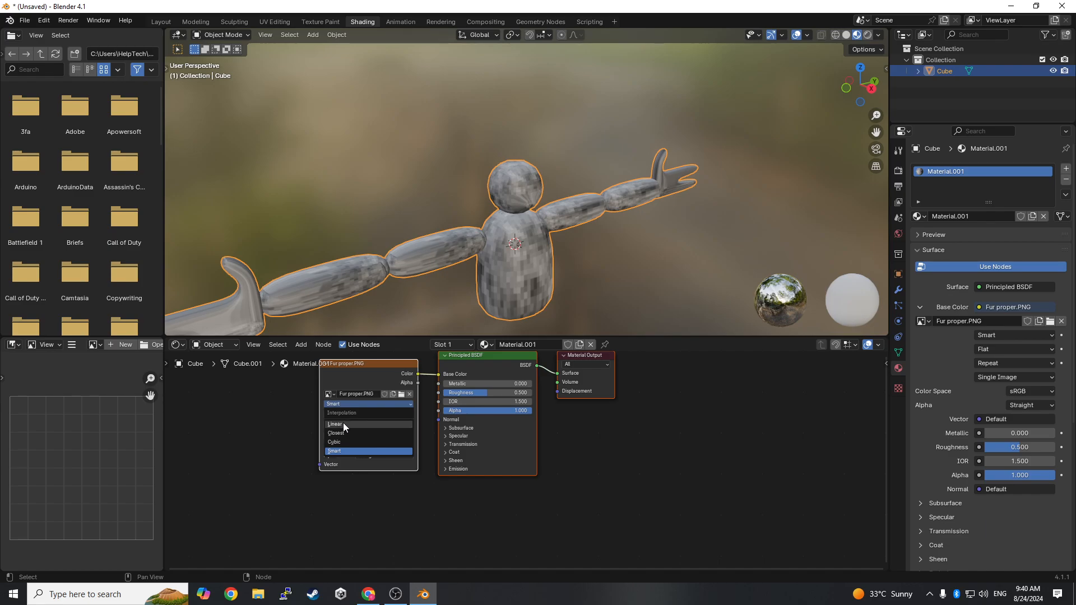
{"action": "left_click", "coordinate": [343, 422]}
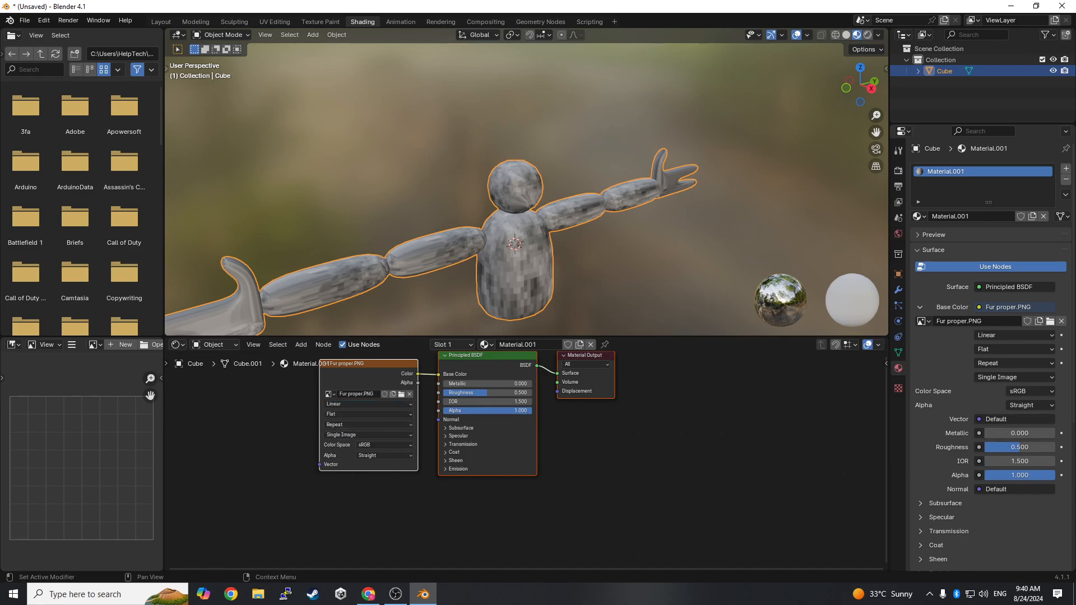
{"action": "middle_click_drag", "start_coordinate": [768, 230], "coordinate": [694, 210]}
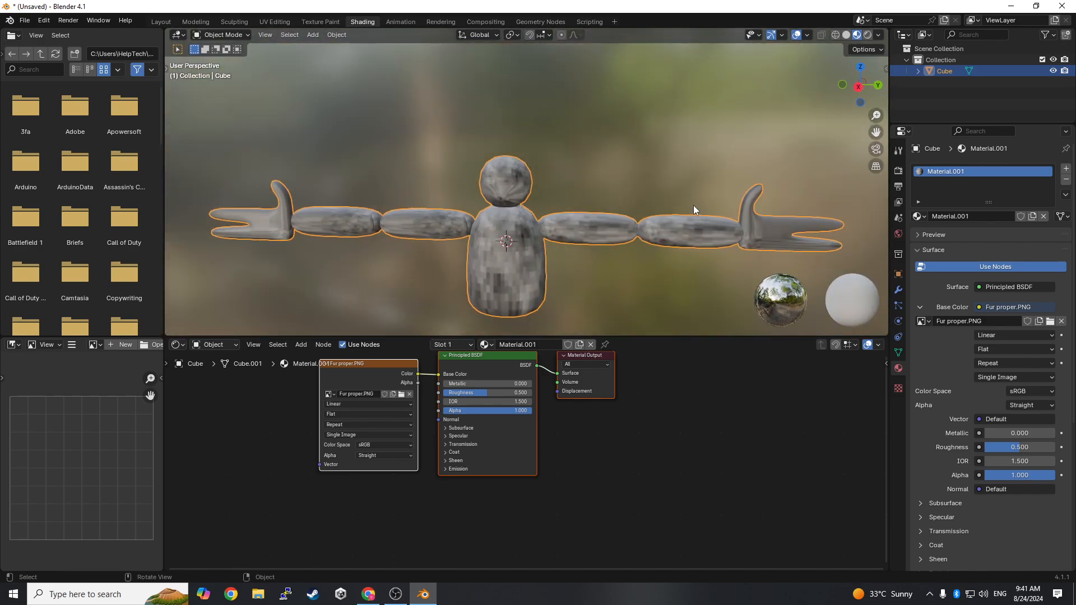
- Show the character with material preview in a widened 3D view of the UV Editing workspace, with its whole mesh selected
{"action": "left_click", "coordinate": [284, 22]}
{"action": "scroll", "coordinate": [671, 277], "scroll_direction": "up", "scroll_amount": 3}
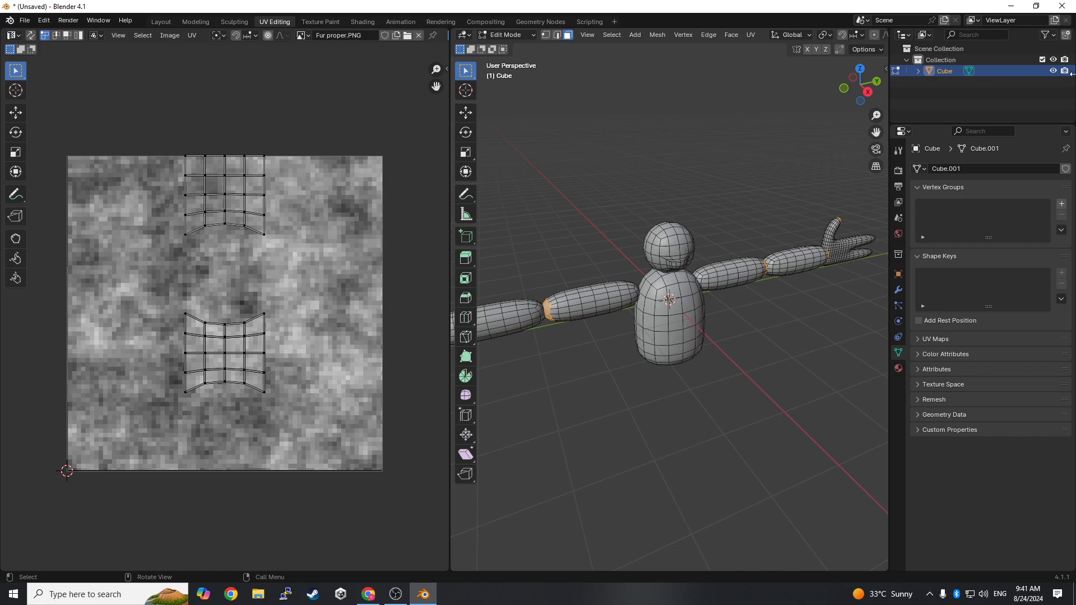
{"action": "left_click_drag", "start_coordinate": [889, 45], "coordinate": [1059, 47]}
{"action": "left_click", "coordinate": [1037, 35]}
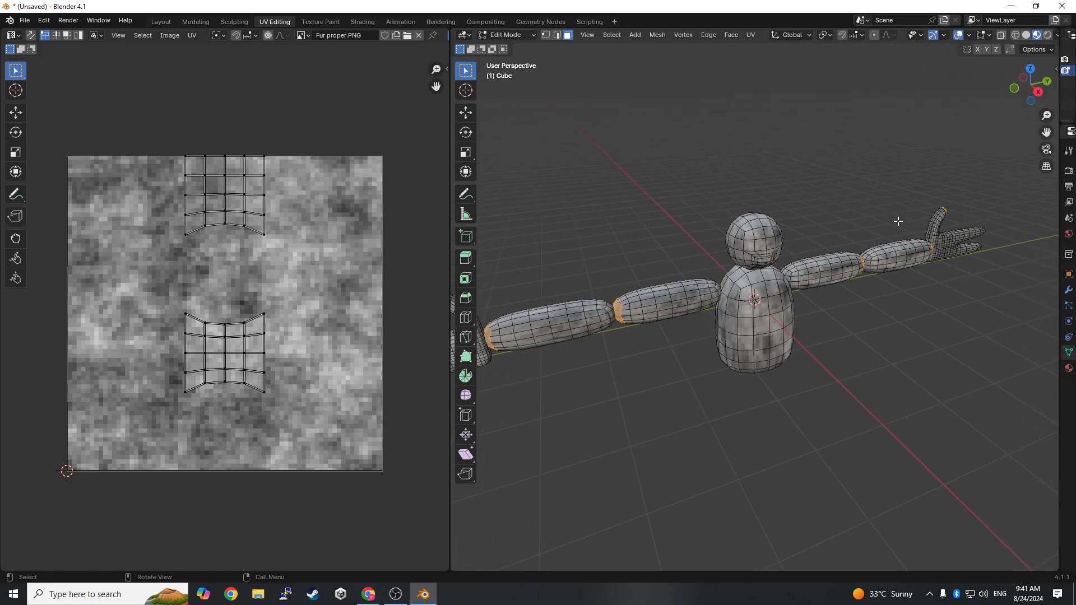
{"action": "middle_click_drag", "start_coordinate": [827, 340], "coordinate": [805, 324]}
{"action": "key", "text": "a"}
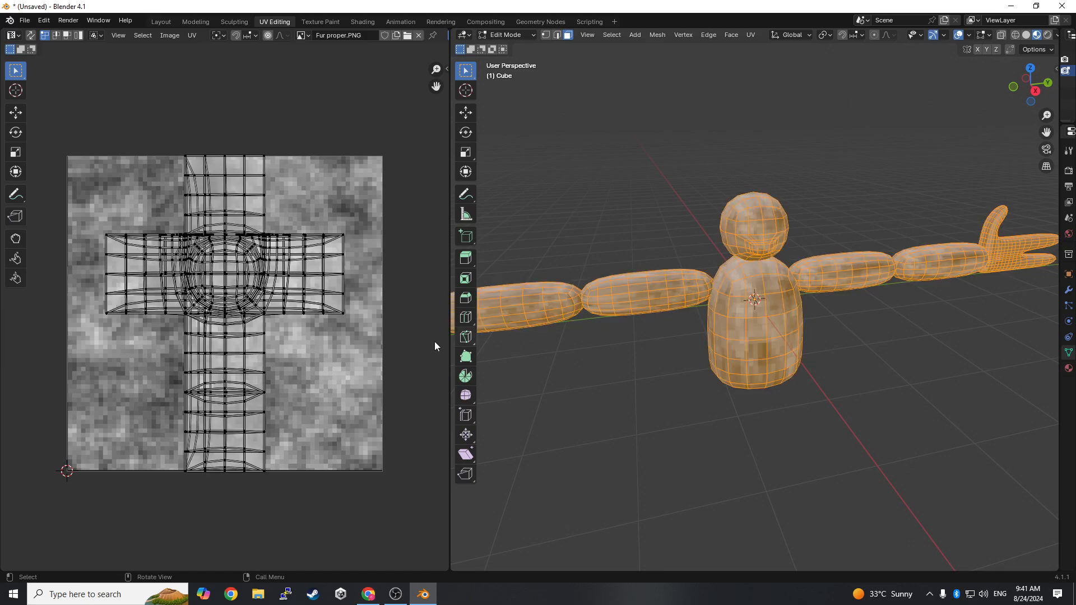
- Try a plain Unwrap on the whole selected mesh
{"action": "key", "text": "u"}
{"action": "left_click", "coordinate": [224, 325]}
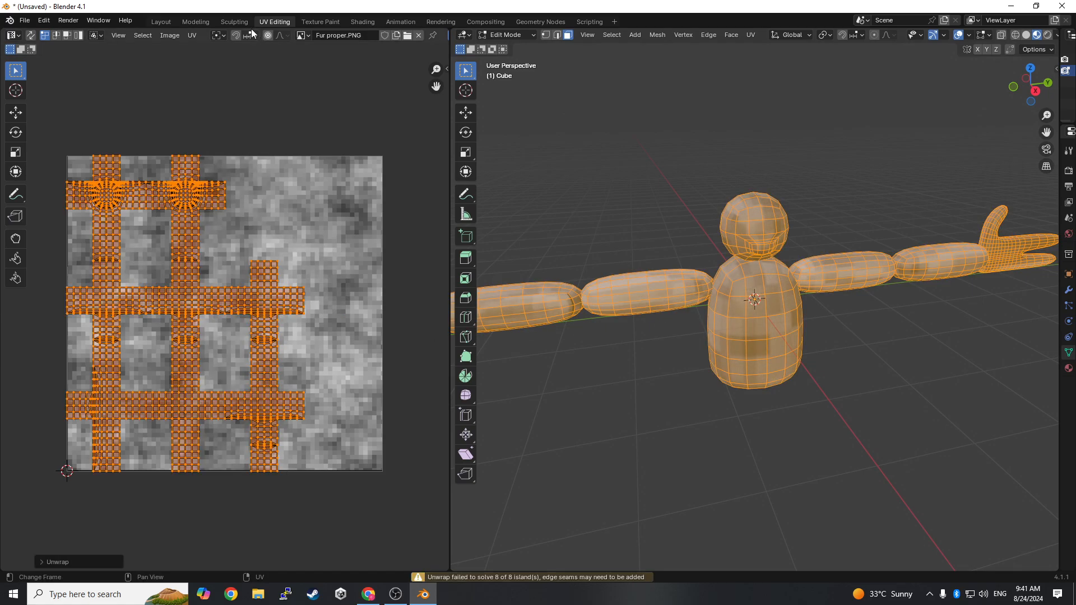
- Unwrap the whole mesh with Smart UV Project, using a 66° angle limit, Scaled margin method and zero island margin
{"action": "left_click", "coordinate": [193, 35]}
{"action": "left_click", "coordinate": [194, 35]}
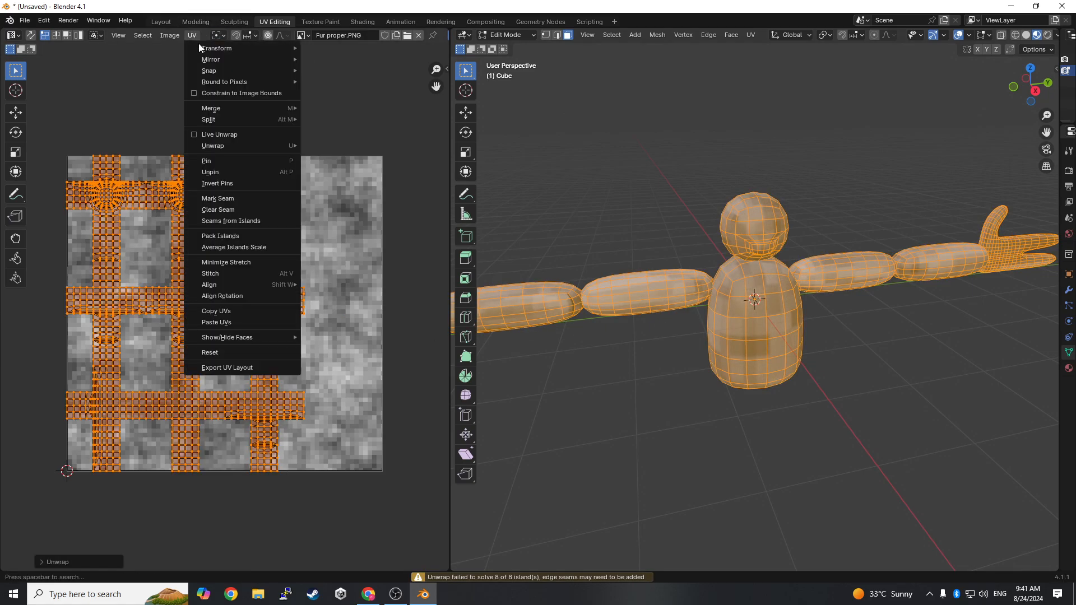
{"action": "mouse_move", "coordinate": [214, 145]}
{"action": "left_click", "coordinate": [334, 160]}
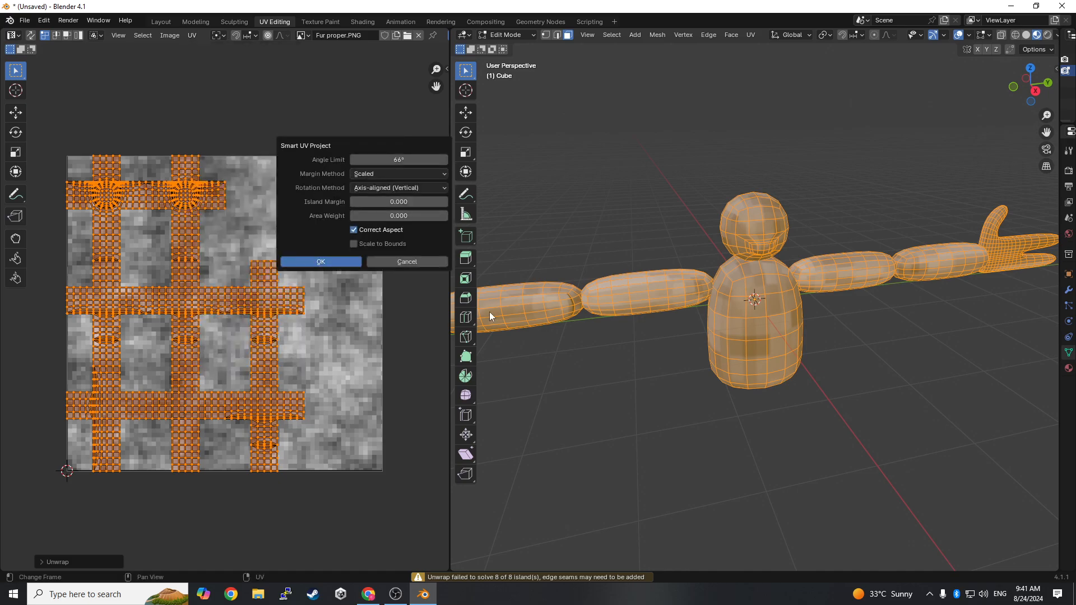
{"action": "left_click", "coordinate": [325, 264]}
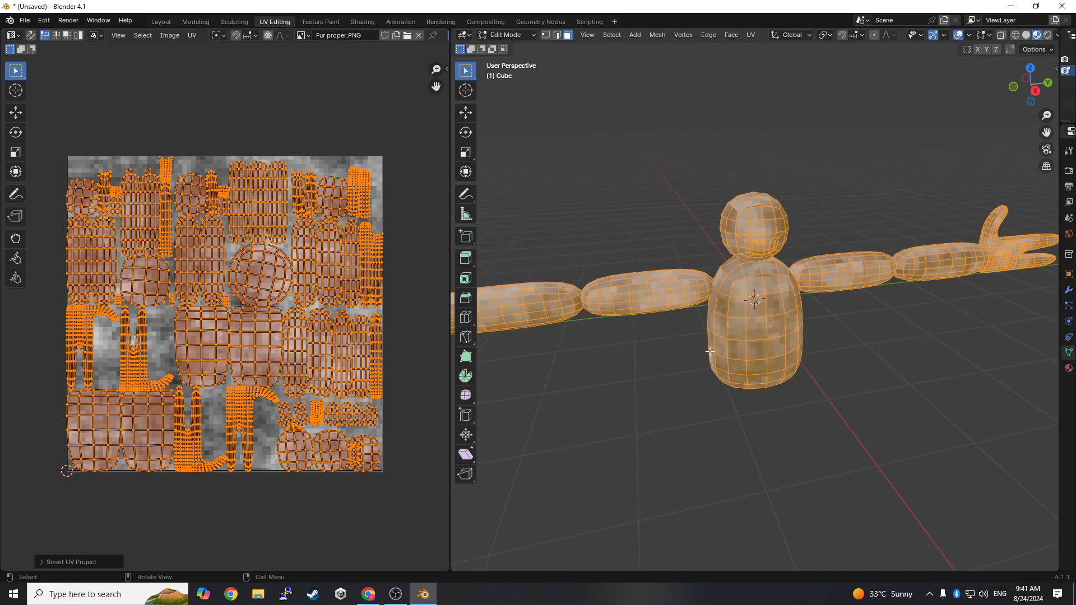
- Scale the whole mesh's UV layout down slightly over the fur image and clear the selection
{"action": "key", "text": "s"}
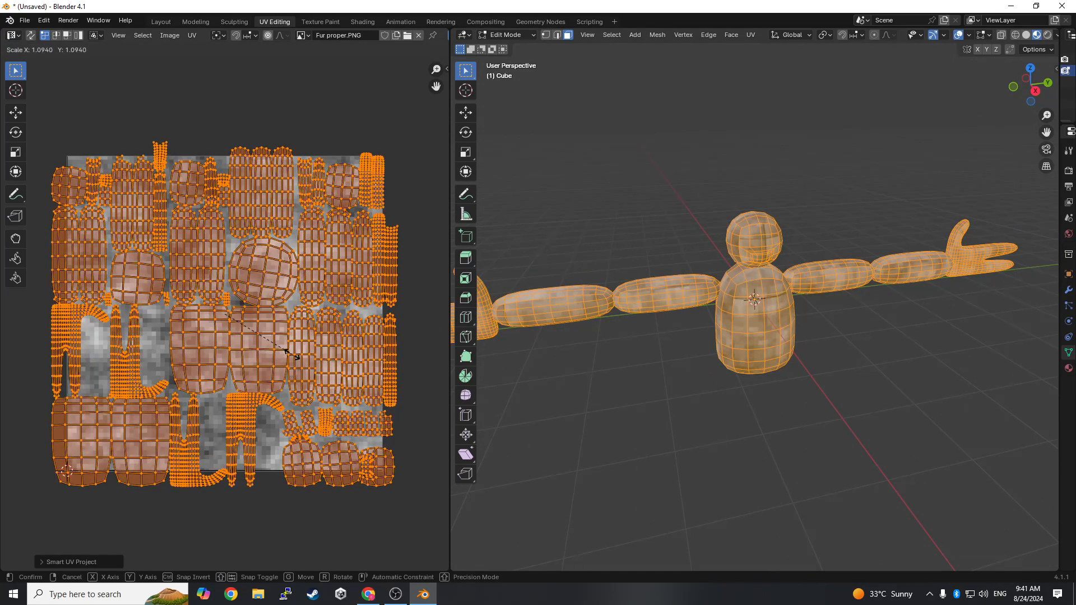
{"action": "left_click", "coordinate": [279, 352]}
{"action": "left_click", "coordinate": [636, 428]}
{"action": "middle_click_drag", "start_coordinate": [638, 428], "coordinate": [906, 414]}
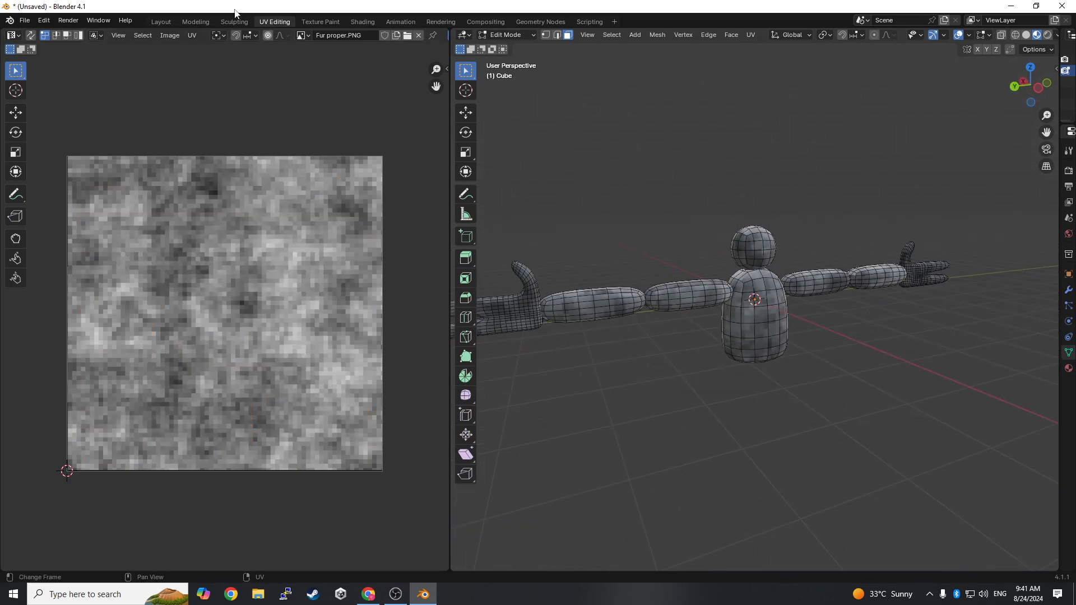
- Examine the fur texture on the character's body, arms and hands from several angles in the Shading workspace
{"action": "left_click", "coordinate": [361, 23]}
{"action": "scroll", "coordinate": [701, 248], "scroll_direction": "up", "scroll_amount": 1}
{"action": "scroll", "coordinate": [701, 248], "scroll_direction": "down", "scroll_amount": 2}
{"action": "middle_click_drag", "start_coordinate": [696, 220], "coordinate": [764, 244]}
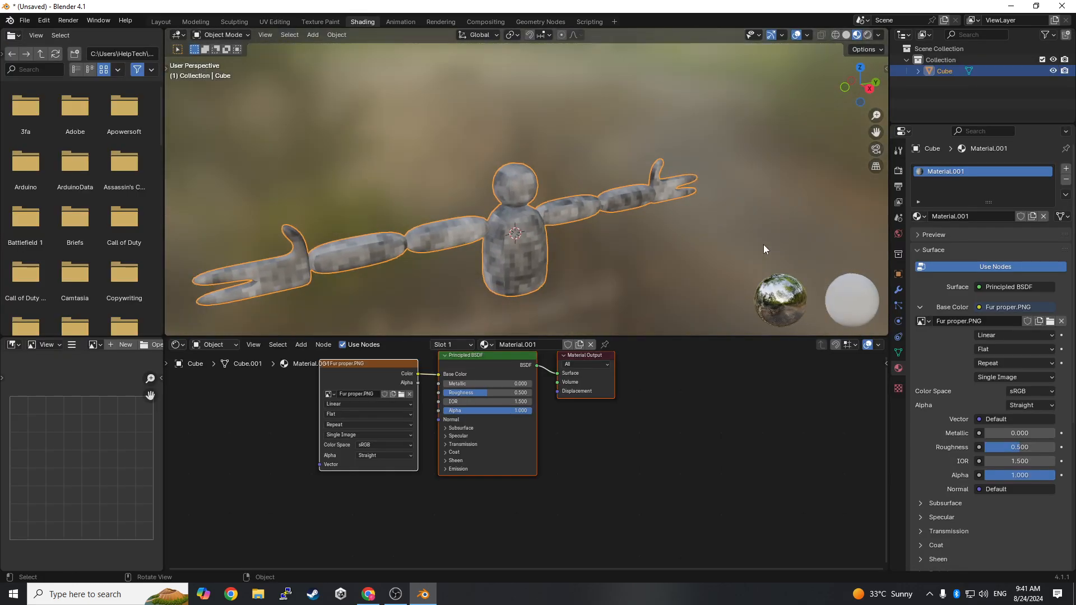
{"action": "scroll", "coordinate": [746, 255], "scroll_direction": "up", "scroll_amount": 2}
{"action": "scroll", "coordinate": [736, 259], "scroll_direction": "down", "scroll_amount": 4}
{"action": "scroll", "coordinate": [672, 208], "scroll_direction": "up", "scroll_amount": 3}
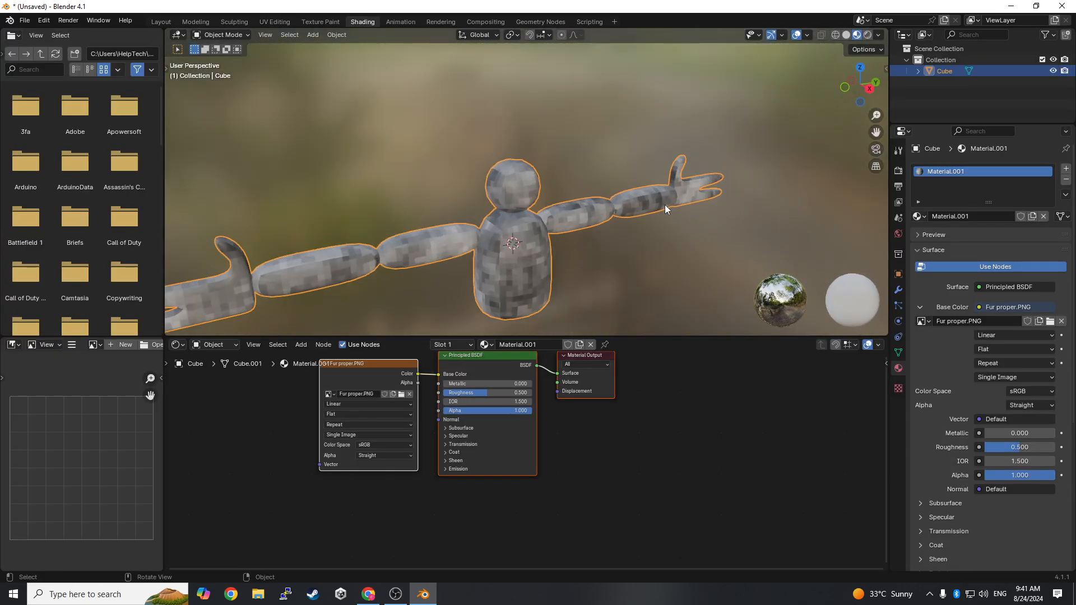
{"action": "middle_click_drag", "start_coordinate": [666, 208], "coordinate": [723, 210]}
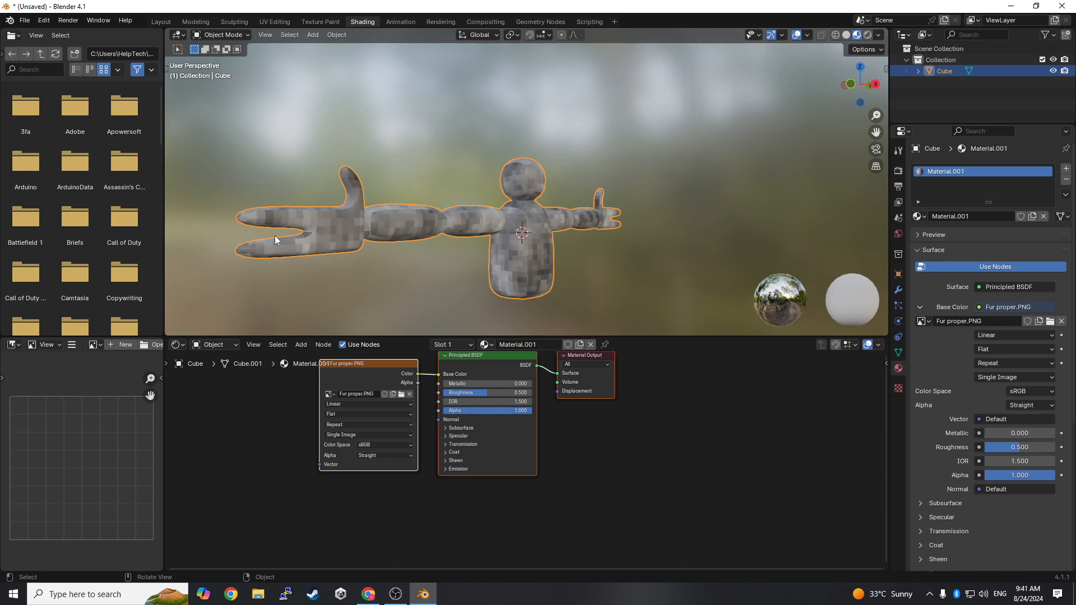
{"action": "middle_click_drag", "start_coordinate": [549, 238], "coordinate": [465, 263]}
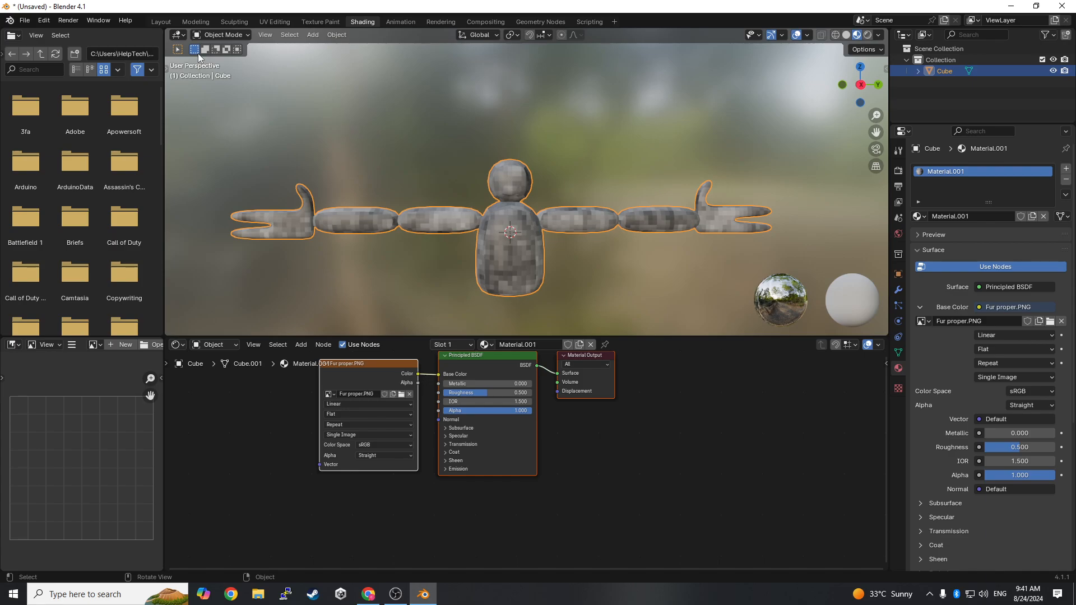
- Put the character in Edit Mode and select the faces on the front of the torso
{"action": "left_click", "coordinate": [223, 35]}
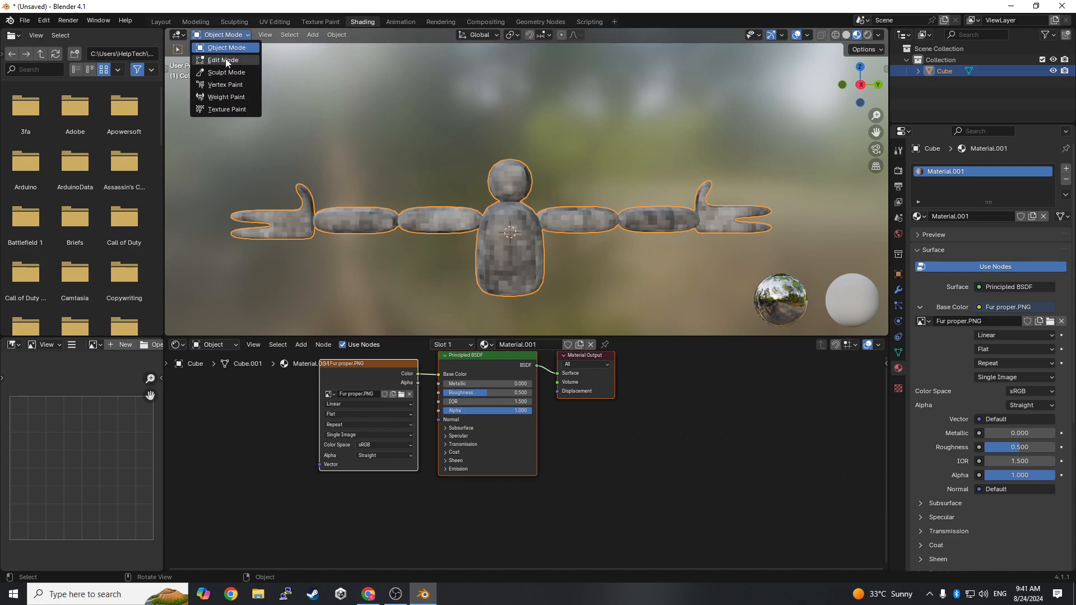
{"action": "left_click", "coordinate": [224, 46]}
{"action": "scroll", "coordinate": [557, 310], "scroll_direction": "up", "scroll_amount": 2}
{"action": "left_click", "coordinate": [477, 235]}
{"action": "middle_click_drag", "start_coordinate": [477, 235], "coordinate": [486, 233]}
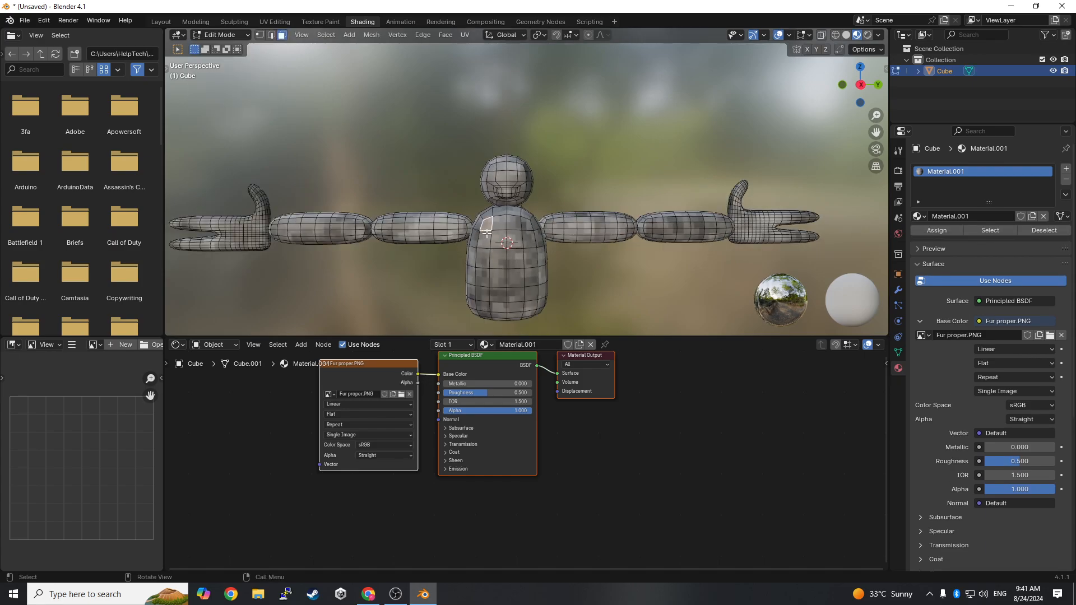
{"action": "key", "text": "b"}
{"action": "left_click_drag", "start_coordinate": [488, 223], "coordinate": [536, 316]}
{"action": "mouse_move", "coordinate": [537, 316]}
{"action": "middle_mouse_down"}
{"action": "mouse_move", "coordinate": [572, 292]}
{"action": "mouse_move", "coordinate": [535, 306]}
{"action": "middle_mouse_up"}
{"action": "left_click", "coordinate": [531, 303], "text": "shift"}
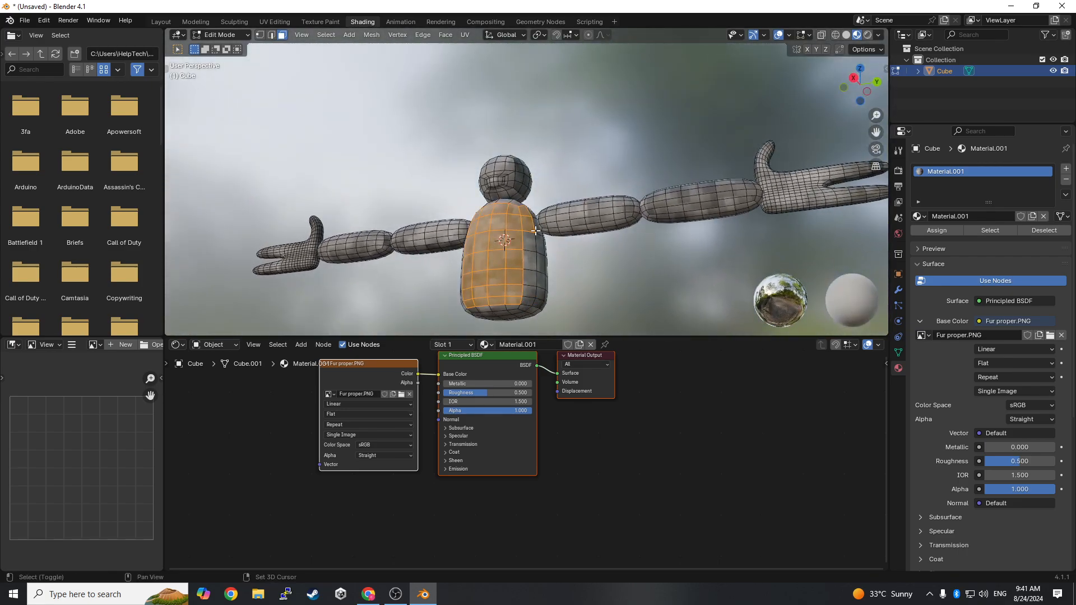
{"action": "middle_click_drag", "start_coordinate": [531, 230], "coordinate": [555, 242]}
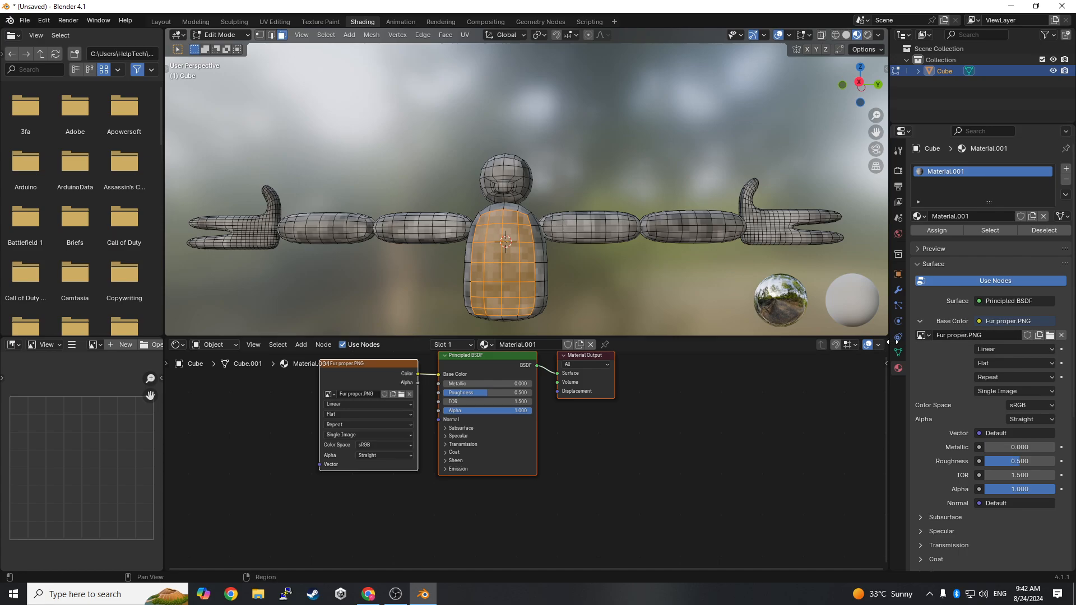
- Add a second material slot and assign it to the selected torso front faces
{"action": "left_click", "coordinate": [1067, 170]}
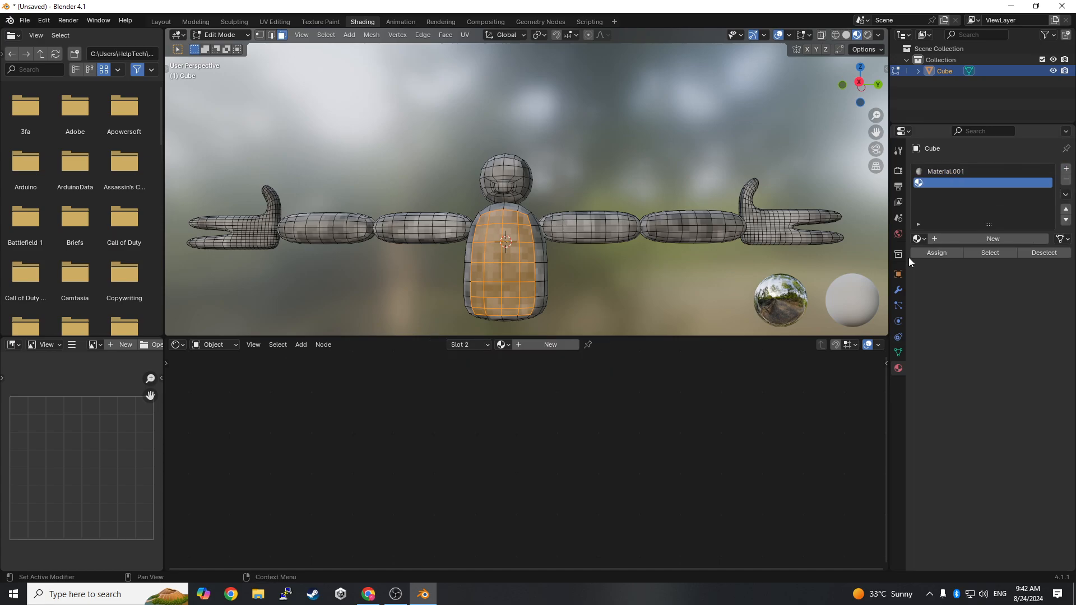
{"action": "left_click", "coordinate": [937, 255]}
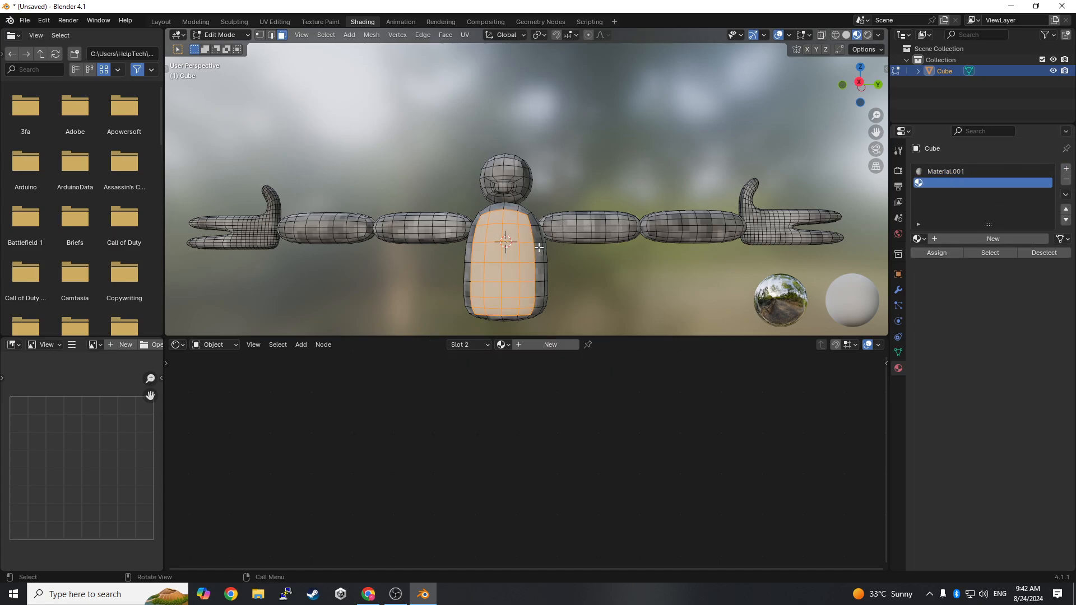
{"action": "middle_click_drag", "start_coordinate": [539, 247], "coordinate": [553, 264]}
{"action": "scroll", "coordinate": [553, 264], "scroll_direction": "up", "scroll_amount": 2}
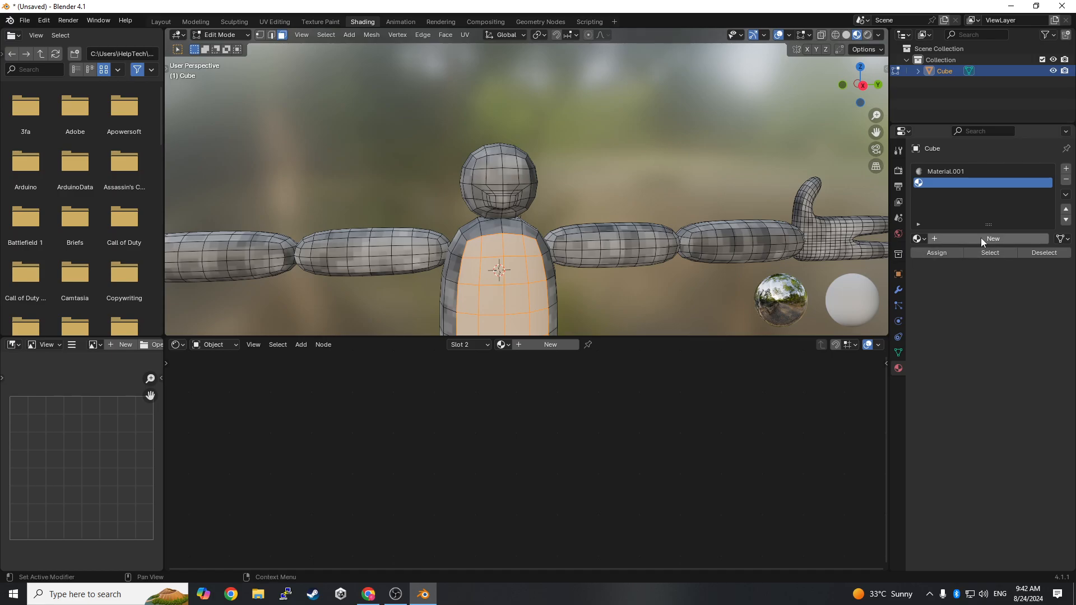
- Create a new material in the second slot with an Image Texture as its base color
{"action": "left_click", "coordinate": [978, 236]}
{"action": "left_click", "coordinate": [979, 344]}
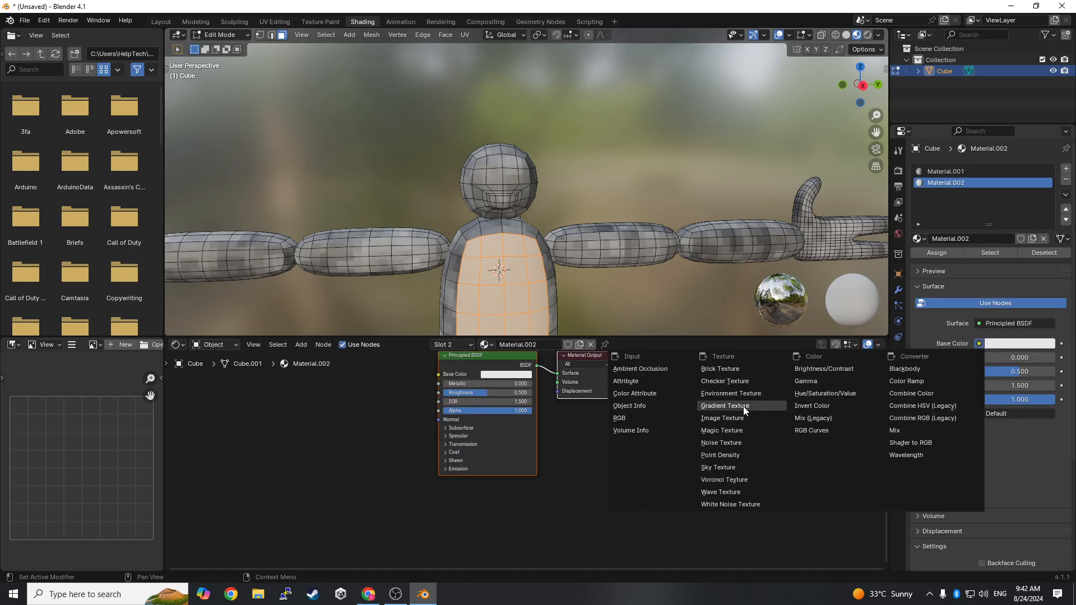
{"action": "left_click", "coordinate": [722, 419]}
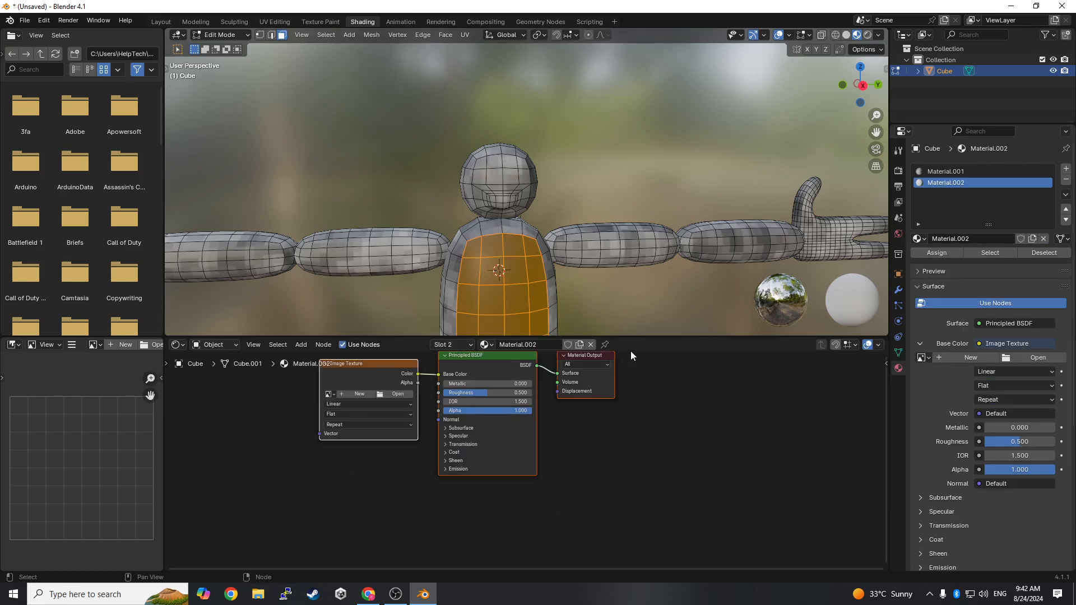
- Load DARK FUR.PNG from the PNG's folder as the new material's base color image
{"action": "left_click", "coordinate": [1033, 357]}
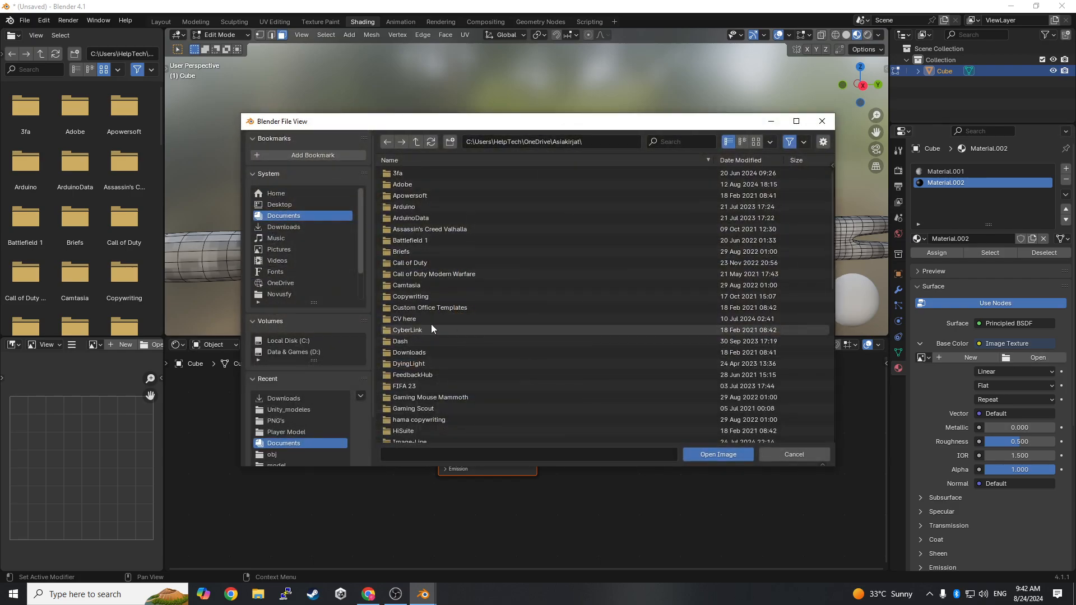
{"action": "left_click", "coordinate": [314, 352]}
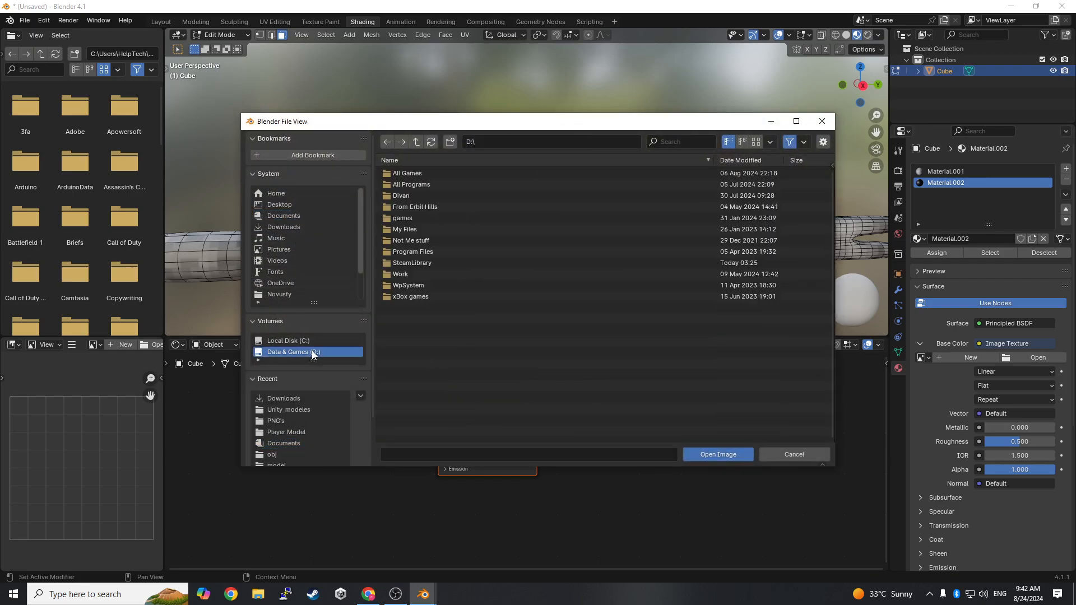
{"action": "left_click", "coordinate": [398, 197]}
{"action": "left_click", "coordinate": [426, 227]}
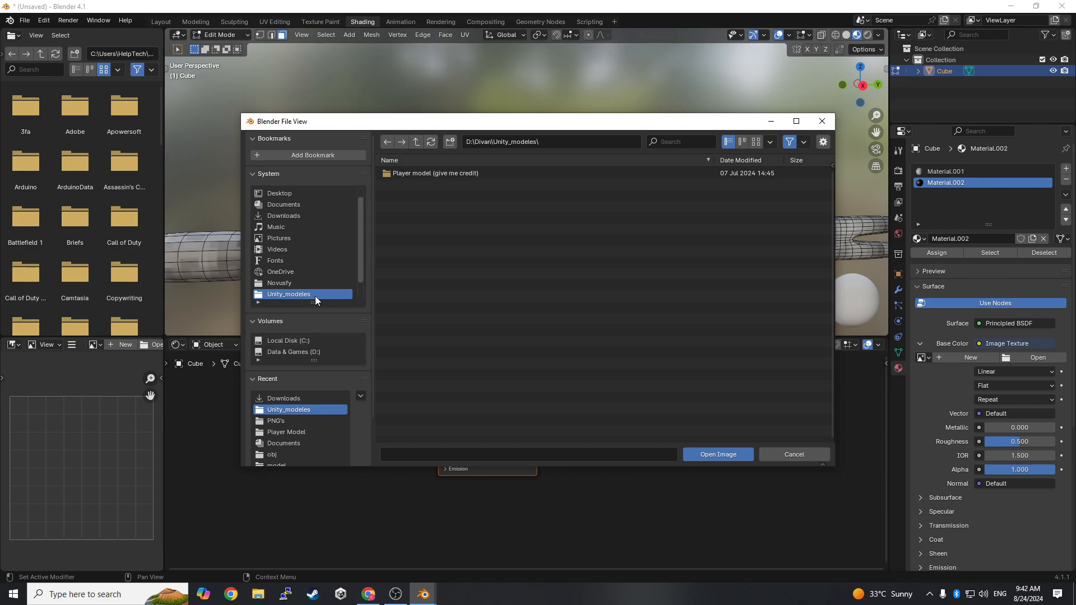
{"action": "left_click", "coordinate": [289, 421]}
{"action": "left_click", "coordinate": [436, 196]}
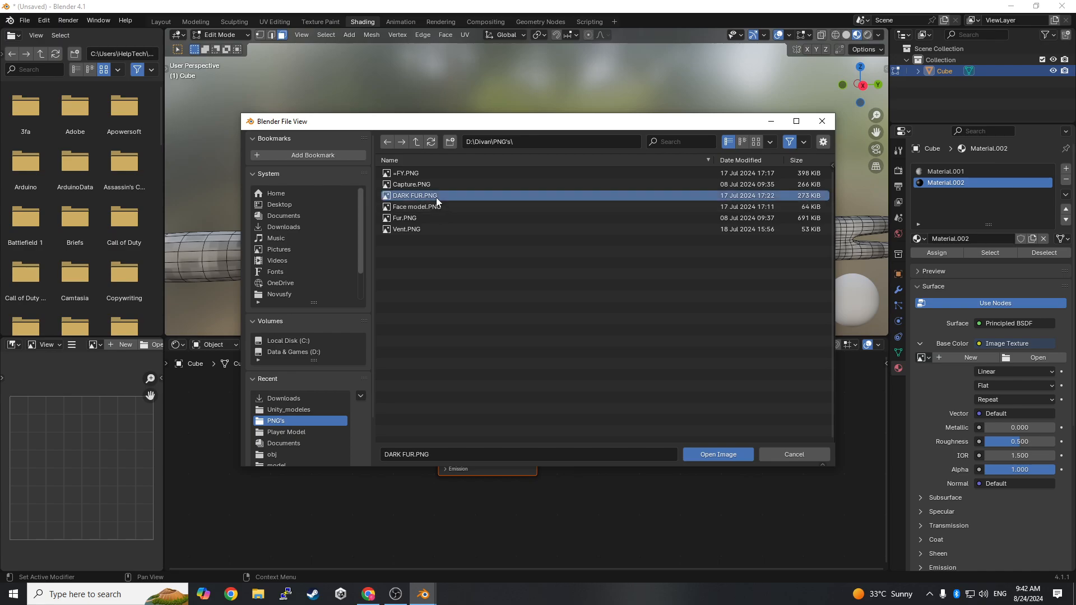
{"action": "scroll", "coordinate": [601, 281], "scroll_direction": "down", "scroll_amount": 2}
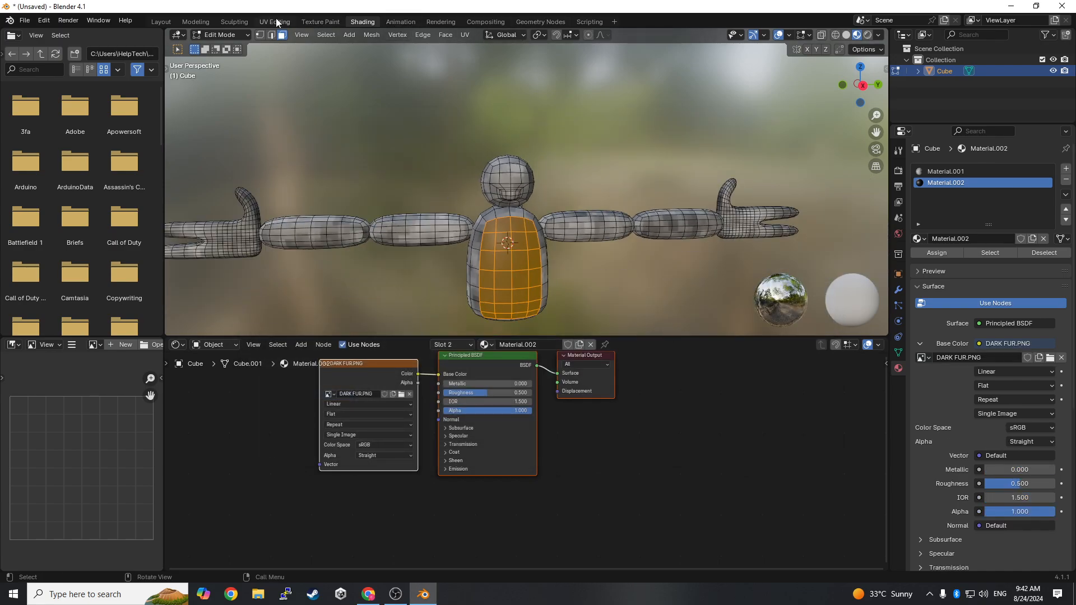
- Compare the torso in the UV Editing workspace with its dark fur front in the Shading workspace
{"action": "left_click", "coordinate": [275, 21]}
{"action": "scroll", "coordinate": [803, 303], "scroll_direction": "up", "scroll_amount": 2}
{"action": "scroll", "coordinate": [809, 306], "scroll_direction": "up", "scroll_amount": 2}
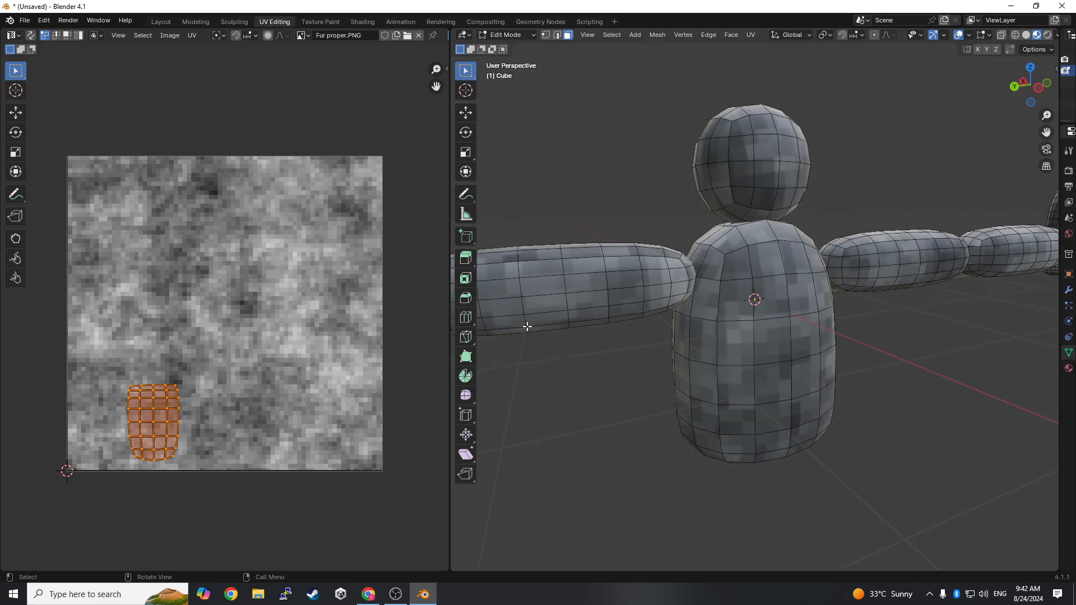
{"action": "left_click", "coordinate": [747, 273]}
{"action": "middle_click_drag", "start_coordinate": [747, 273], "coordinate": [814, 300]}
{"action": "left_click", "coordinate": [362, 23]}
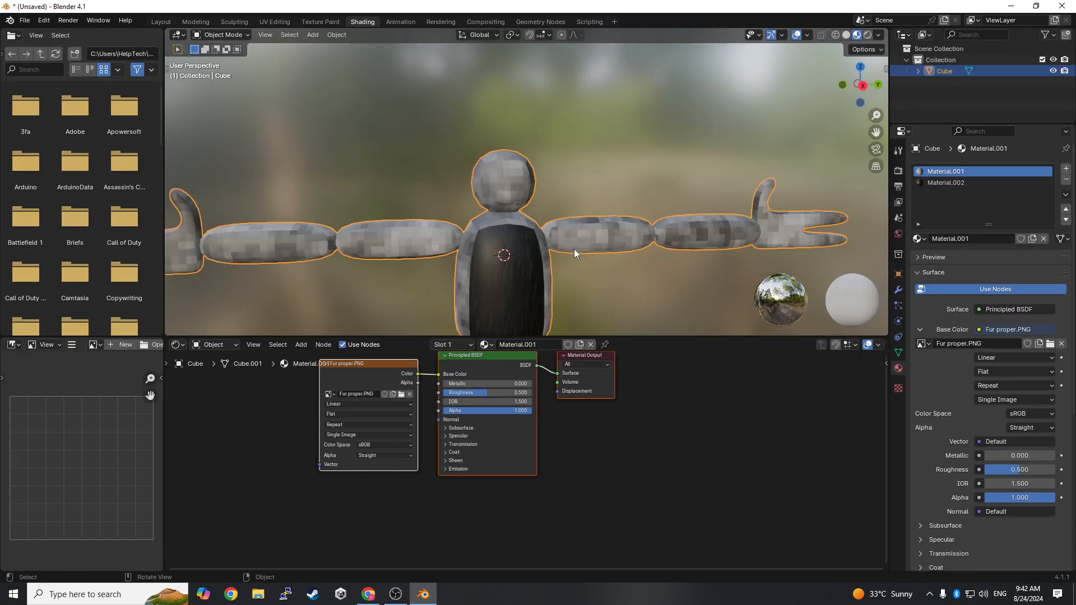
{"action": "middle_click_drag", "start_coordinate": [592, 242], "coordinate": [306, 5]}
- Show the character with material preview in the Layout workspace
{"action": "left_click", "coordinate": [275, 22]}
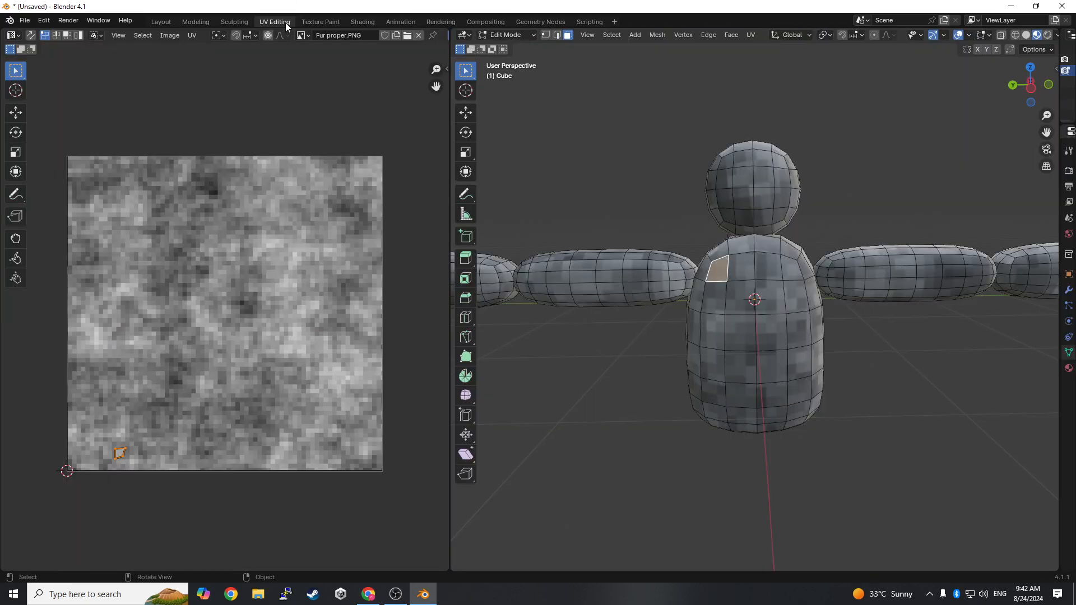
{"action": "left_click", "coordinate": [167, 24]}
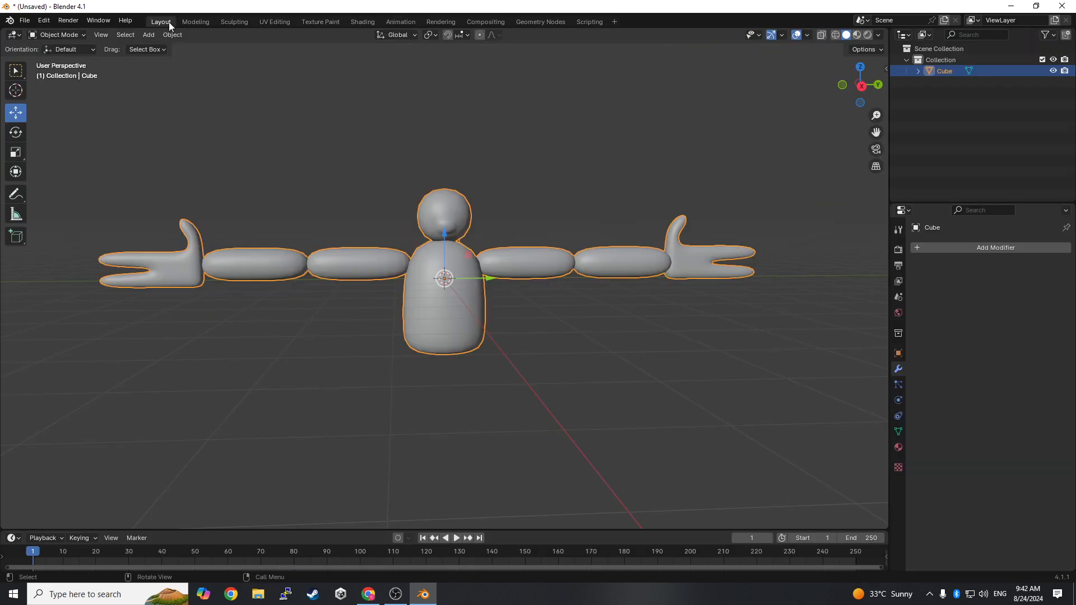
{"action": "left_click", "coordinate": [858, 34]}
{"action": "scroll", "coordinate": [531, 224], "scroll_direction": "up", "scroll_amount": 1}
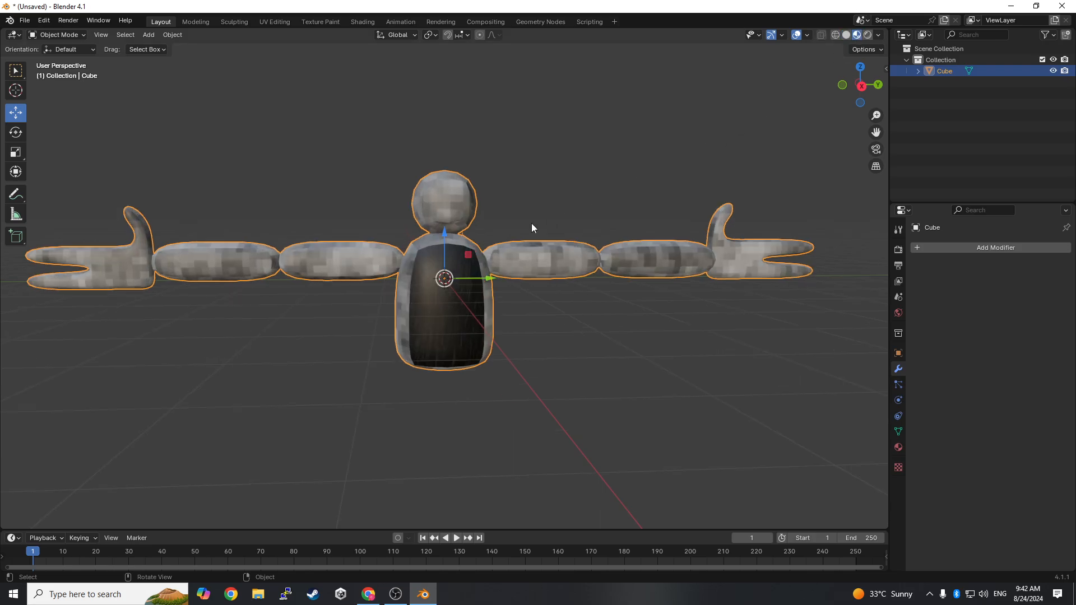
- Select all the dark fur faces on the torso front in the UV Editing workspace
{"action": "left_click", "coordinate": [275, 22]}
{"action": "scroll", "coordinate": [754, 264], "scroll_direction": "up", "scroll_amount": 3}
{"action": "middle_click_drag", "start_coordinate": [754, 266], "coordinate": [465, 267]}
{"action": "scroll", "coordinate": [803, 290], "scroll_direction": "down", "scroll_amount": 1}
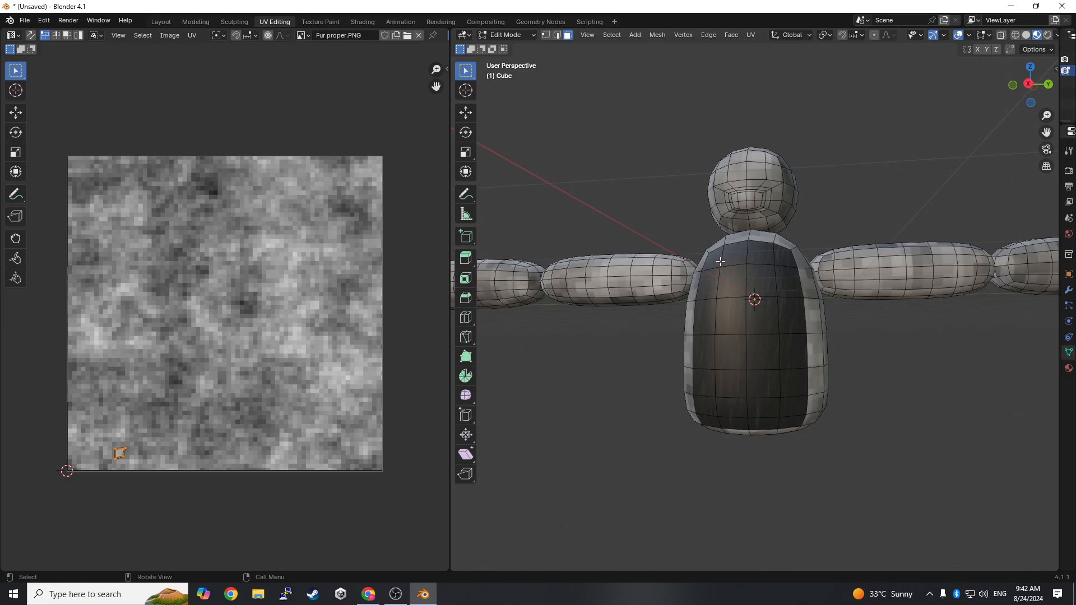
{"action": "left_click_drag", "start_coordinate": [710, 255], "coordinate": [795, 420]}
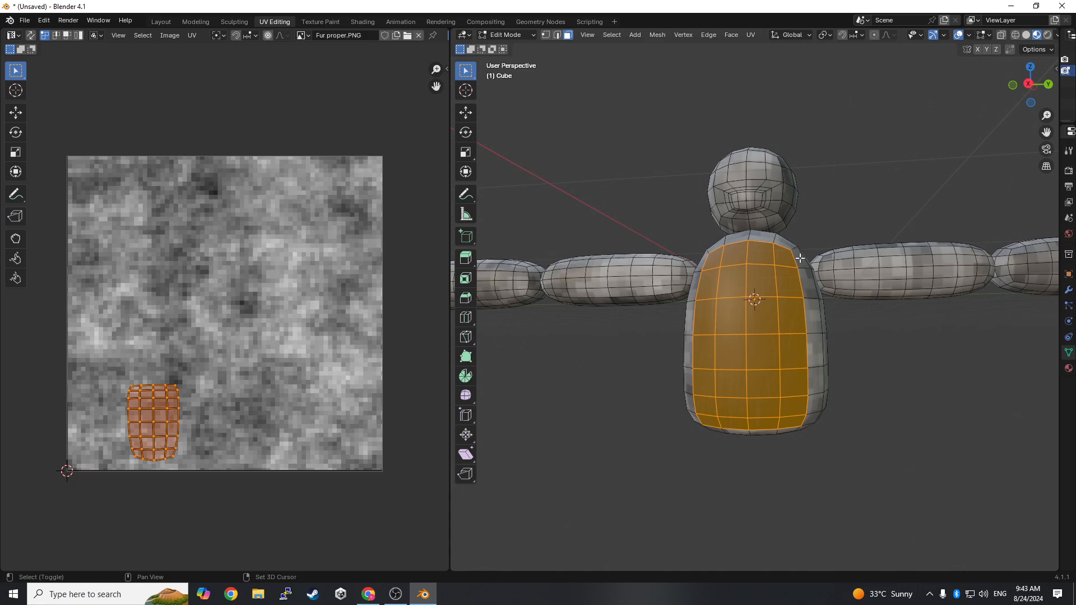
{"action": "mouse_move", "coordinate": [800, 258]}
{"action": "middle_mouse_down"}
{"action": "mouse_move", "coordinate": [734, 246]}
{"action": "mouse_move", "coordinate": [807, 261]}
{"action": "middle_mouse_up"}
- Unwrap the torso front faces, first plainly and finally with Smart UV Project using a 66° angle limit, Scaled margin method and zero island margin
{"action": "right_click", "coordinate": [201, 349]}
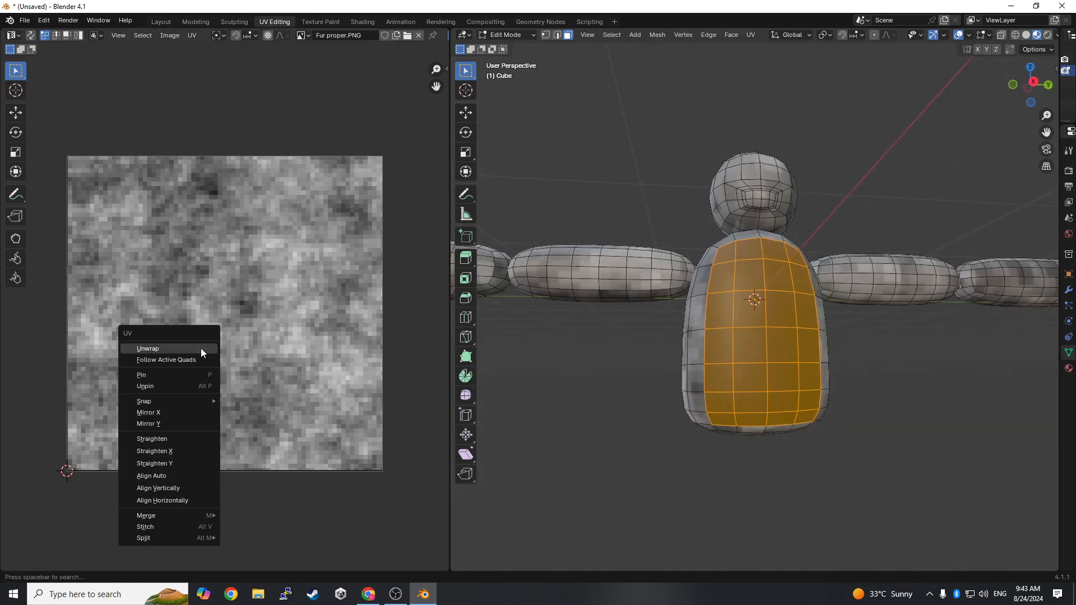
{"action": "left_click", "coordinate": [169, 349]}
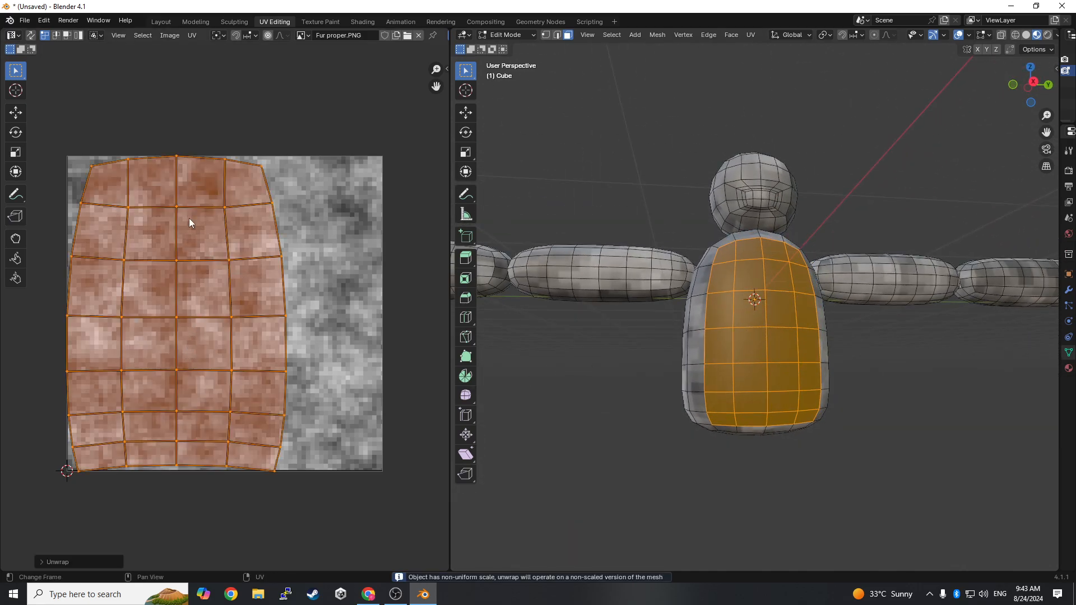
{"action": "left_click", "coordinate": [192, 35]}
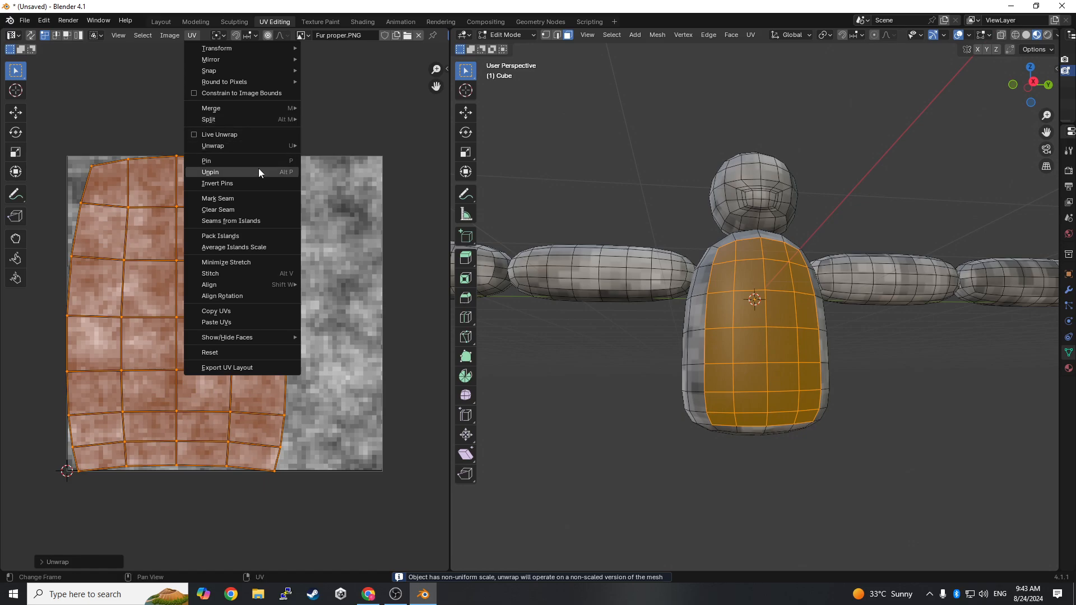
{"action": "mouse_move", "coordinate": [247, 144]}
{"action": "left_click", "coordinate": [343, 161]}
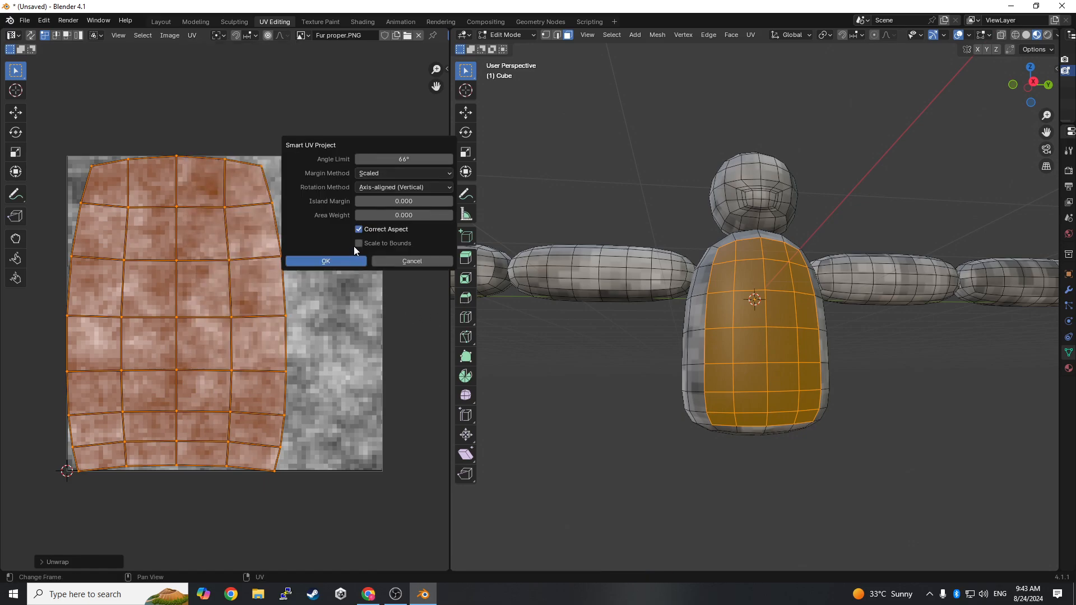
{"action": "left_click", "coordinate": [344, 260]}
{"action": "scroll", "coordinate": [818, 344], "scroll_direction": "up", "scroll_amount": 5}
{"action": "scroll", "coordinate": [775, 356], "scroll_direction": "up", "scroll_amount": 2}
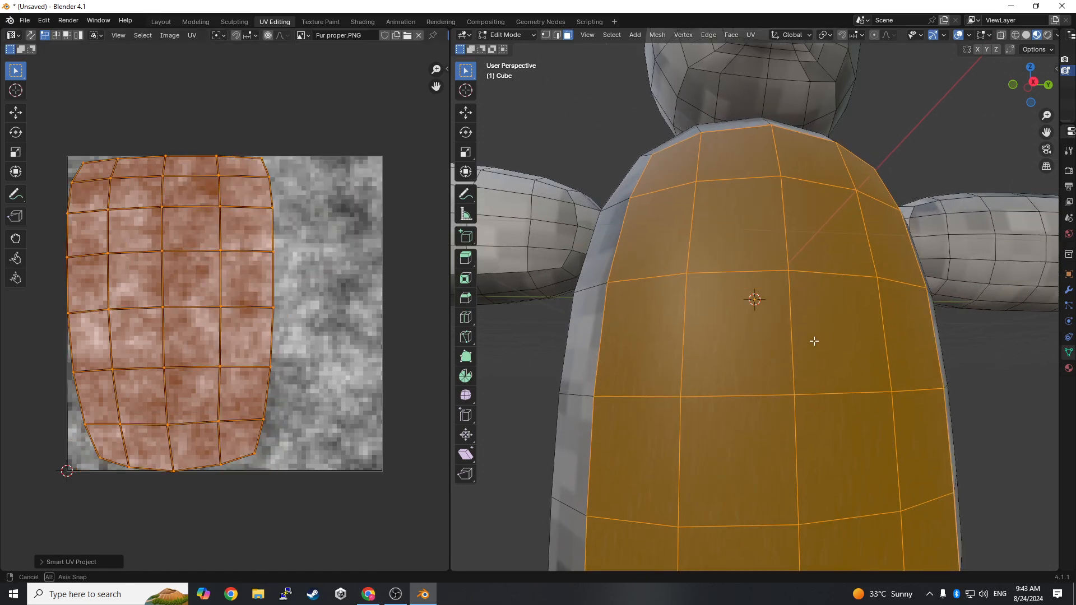
- Scale the torso front's UV island down to about two thirds of its size and clear the selection
{"action": "key", "text": "s"}
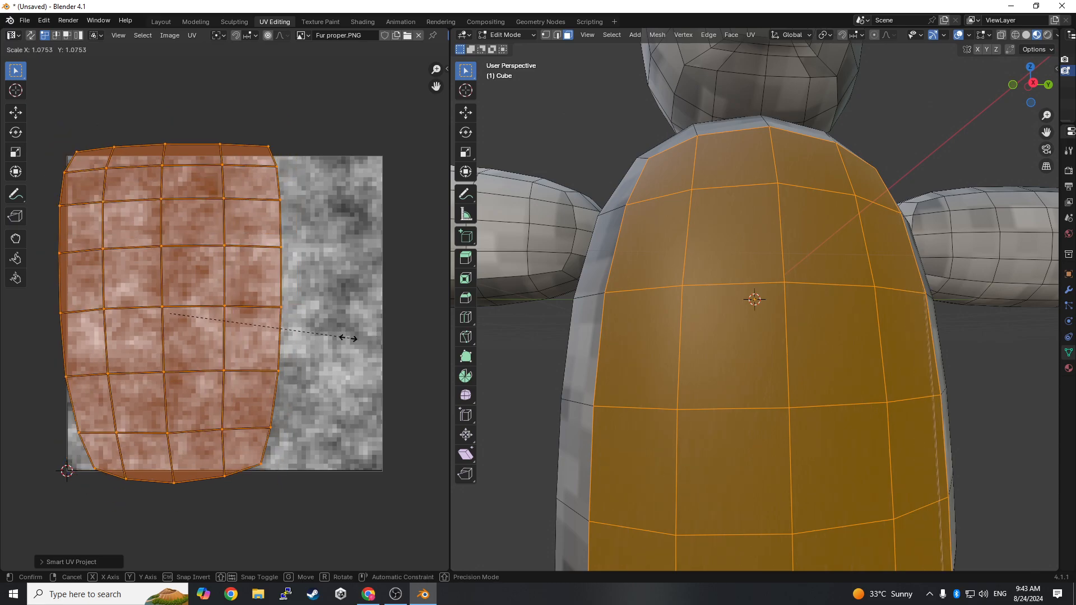
{"action": "left_click", "coordinate": [274, 353]}
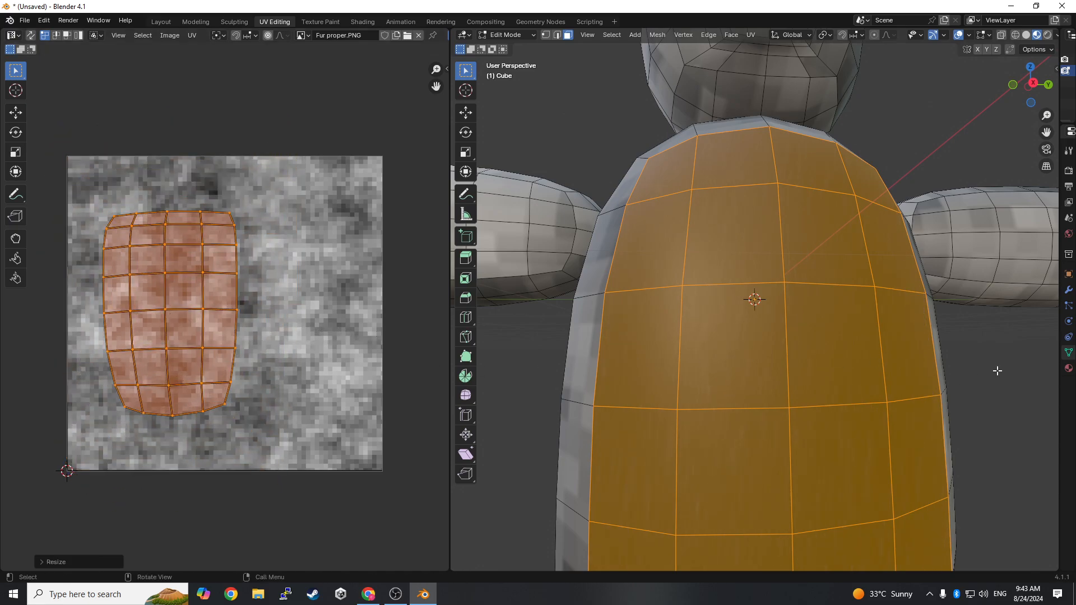
{"action": "left_click", "coordinate": [1004, 401]}
{"action": "scroll", "coordinate": [914, 403], "scroll_direction": "down", "scroll_amount": 6}
{"action": "middle_click_drag", "start_coordinate": [896, 384], "coordinate": [978, 433]}
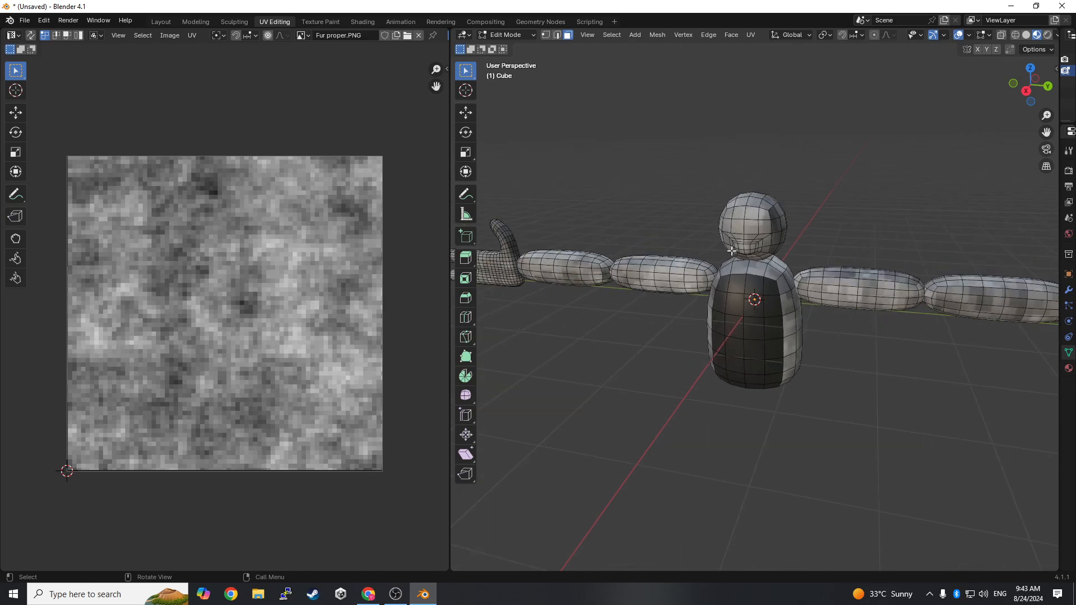
- Select the faces on the front of the head, including the mouth area, in Edit Mode of the Shading workspace
{"action": "left_click", "coordinate": [363, 22]}
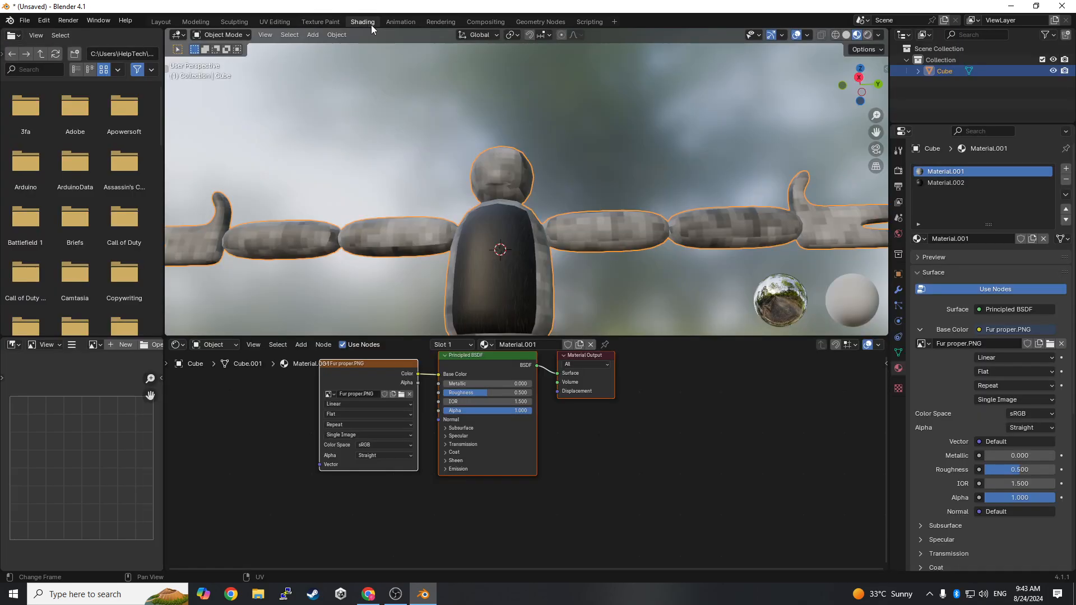
{"action": "scroll", "coordinate": [604, 243], "scroll_direction": "down", "scroll_amount": 2}
{"action": "scroll", "coordinate": [521, 196], "scroll_direction": "up", "scroll_amount": 2}
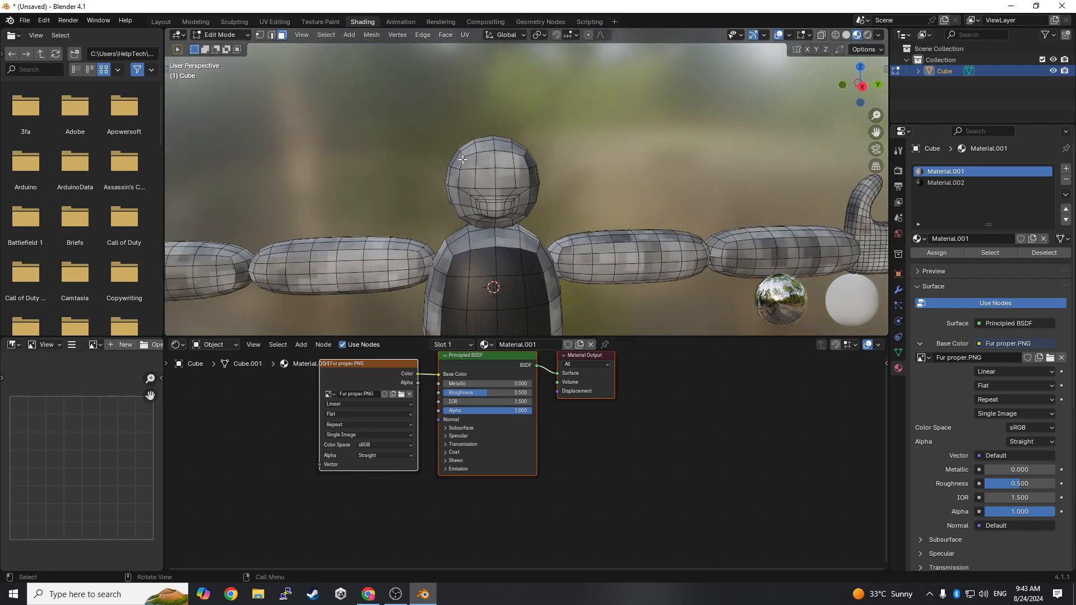
{"action": "left_click_drag", "start_coordinate": [463, 160], "coordinate": [523, 221]}
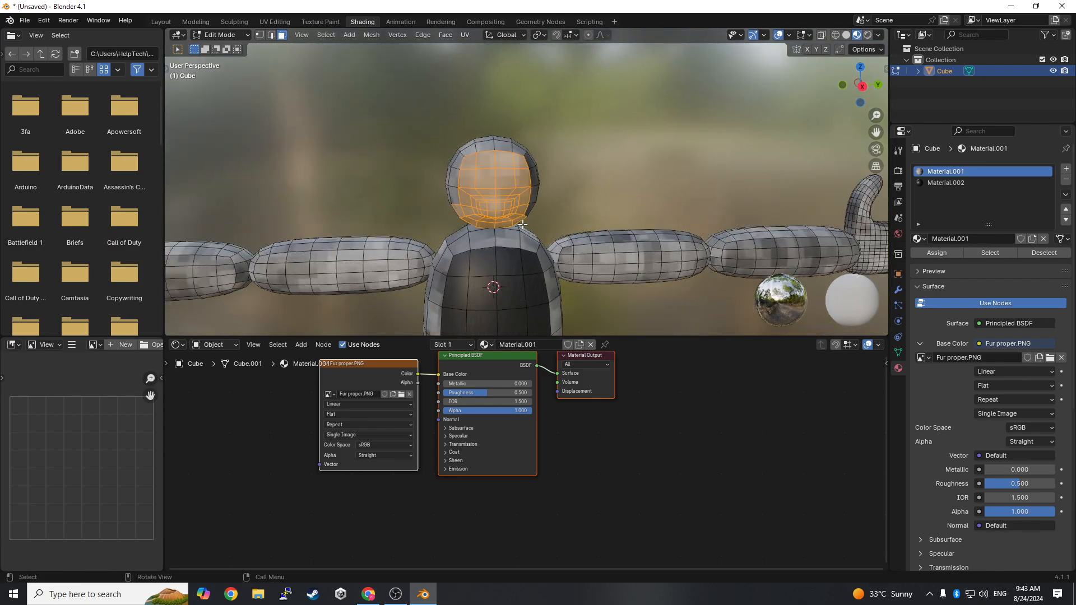
{"action": "scroll", "coordinate": [516, 225], "scroll_direction": "up", "scroll_amount": 3}
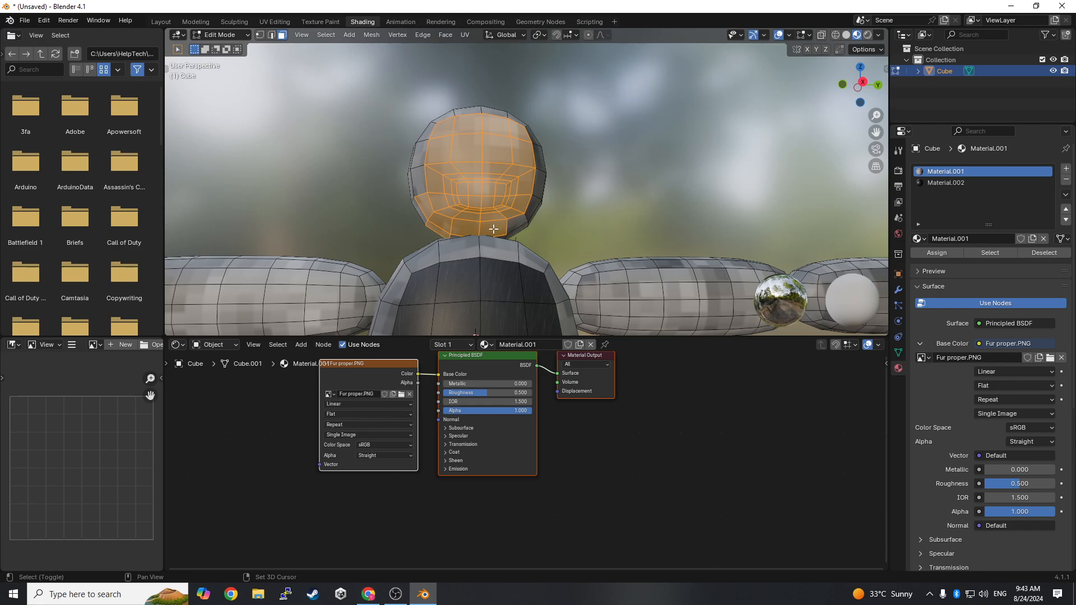
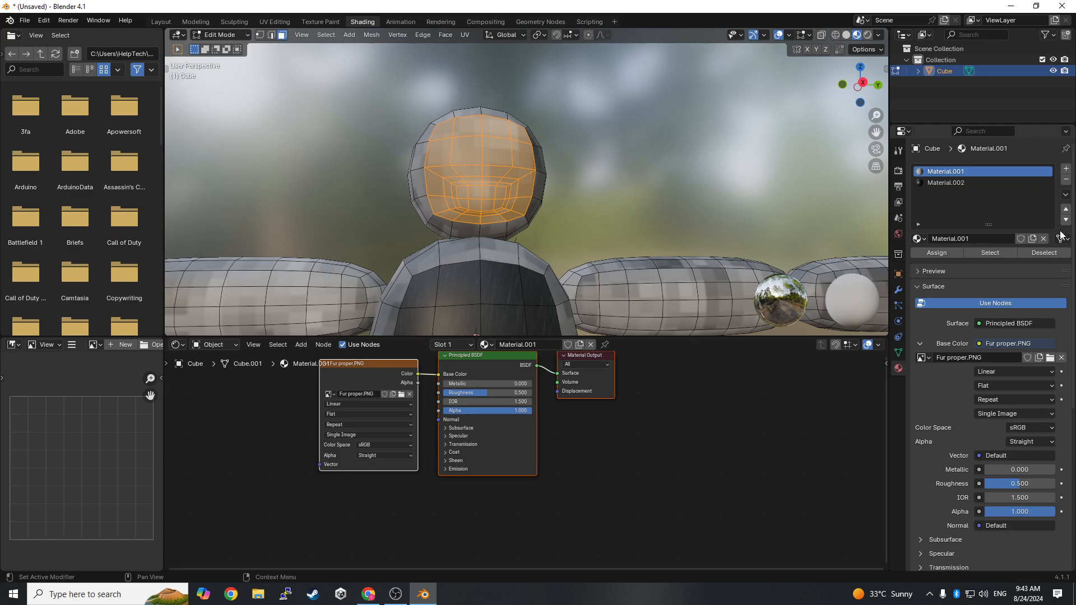
- Add a third material slot with a new material for the selected head-front faces and set its Base Color to an Image Texture
{"action": "left_click", "coordinate": [1068, 169]}
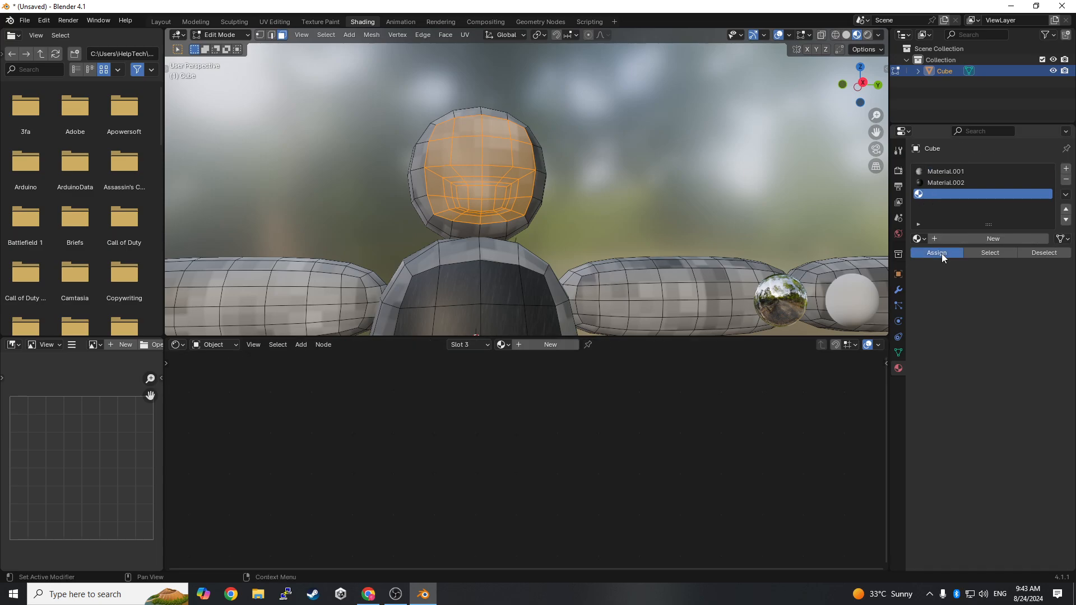
{"action": "left_click", "coordinate": [947, 240]}
{"action": "left_click", "coordinate": [980, 344]}
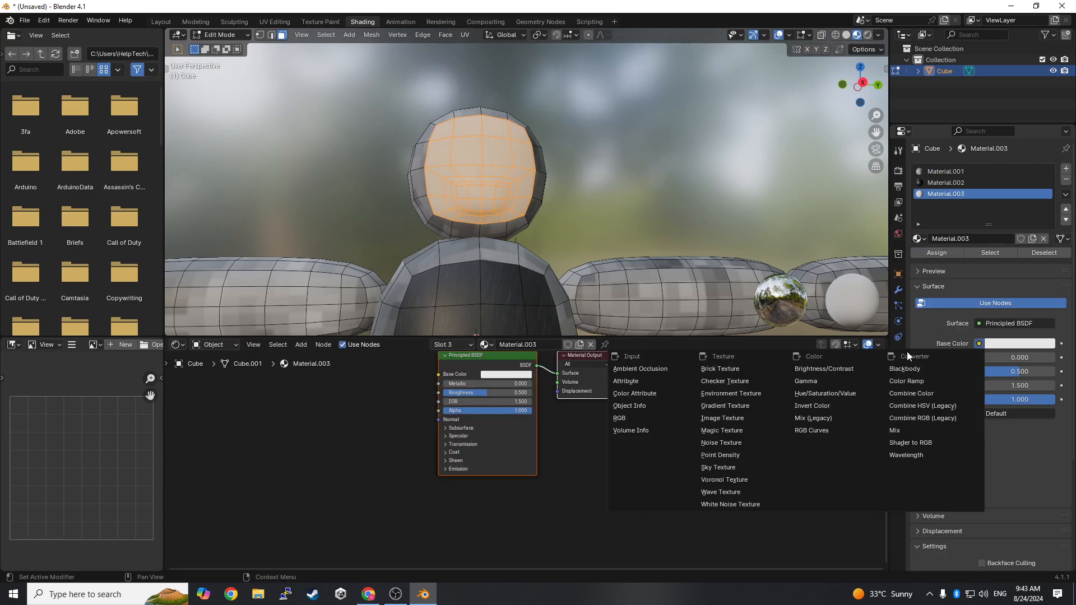
{"action": "left_click", "coordinate": [732, 418]}
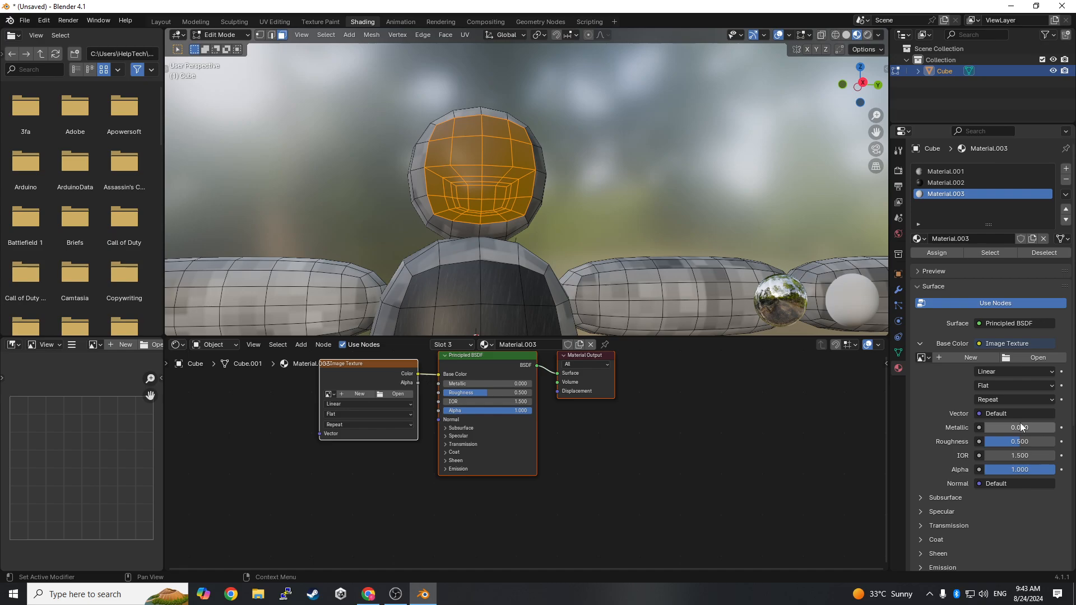
- Load the image Face ,odel.PNG from the Downloads folder into the face material's texture
{"action": "left_click", "coordinate": [1034, 358]}
{"action": "left_click", "coordinate": [284, 227]}
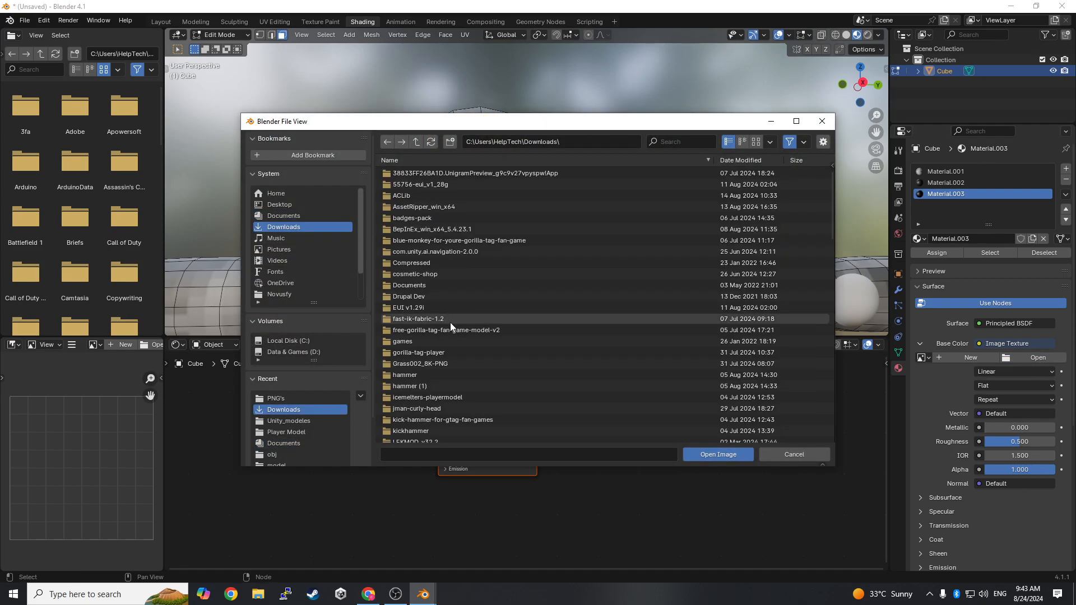
{"action": "scroll", "coordinate": [488, 377], "scroll_direction": "down", "scroll_amount": 10}
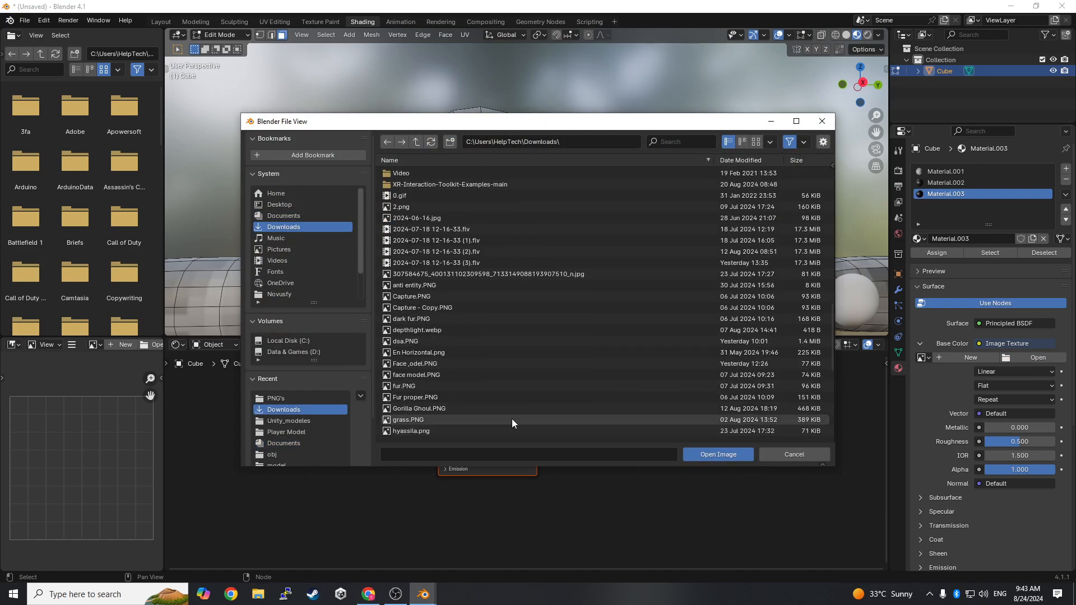
{"action": "double_click", "coordinate": [421, 363]}
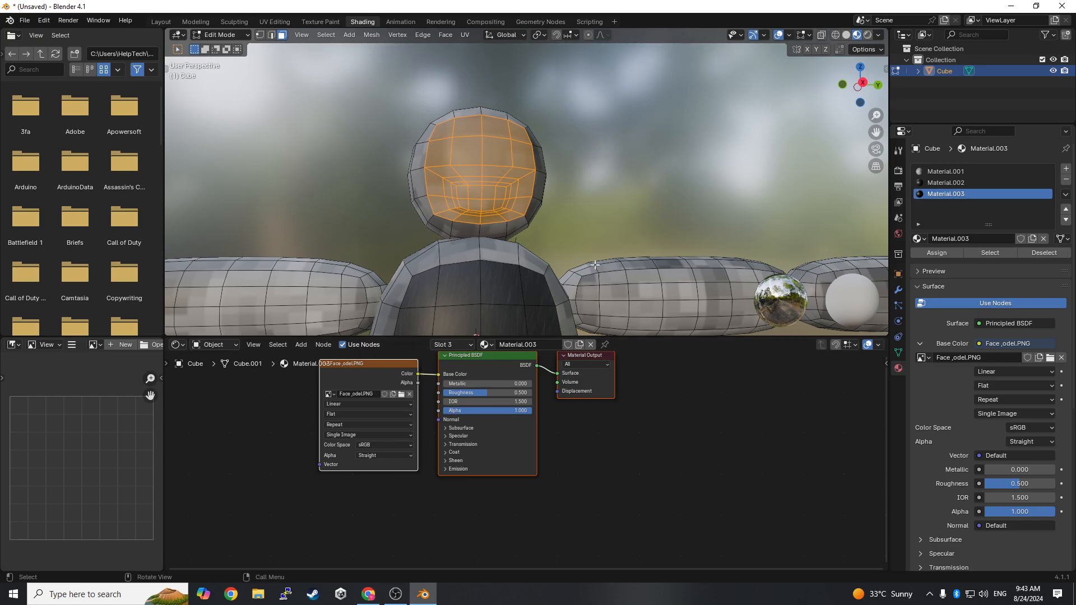
{"action": "middle_click_drag", "start_coordinate": [544, 303], "coordinate": [557, 299]}
{"action": "left_click", "coordinate": [694, 475]}
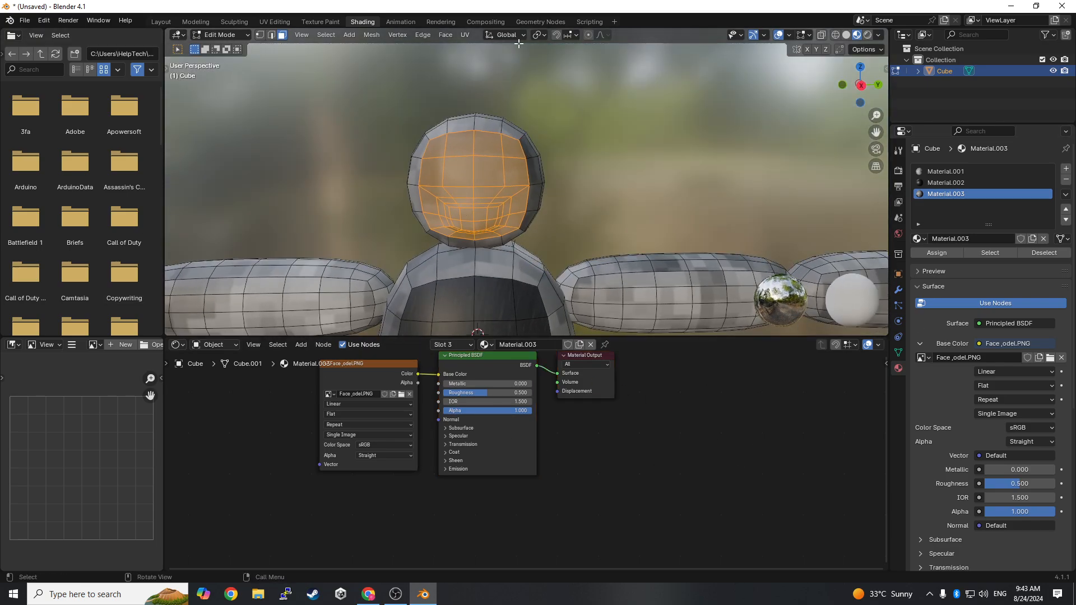
- Unwrap the selected head-front faces in the UV Editing workspace using the plain Unwrap
{"action": "left_click", "coordinate": [275, 21]}
{"action": "scroll", "coordinate": [694, 212], "scroll_direction": "up", "scroll_amount": 5}
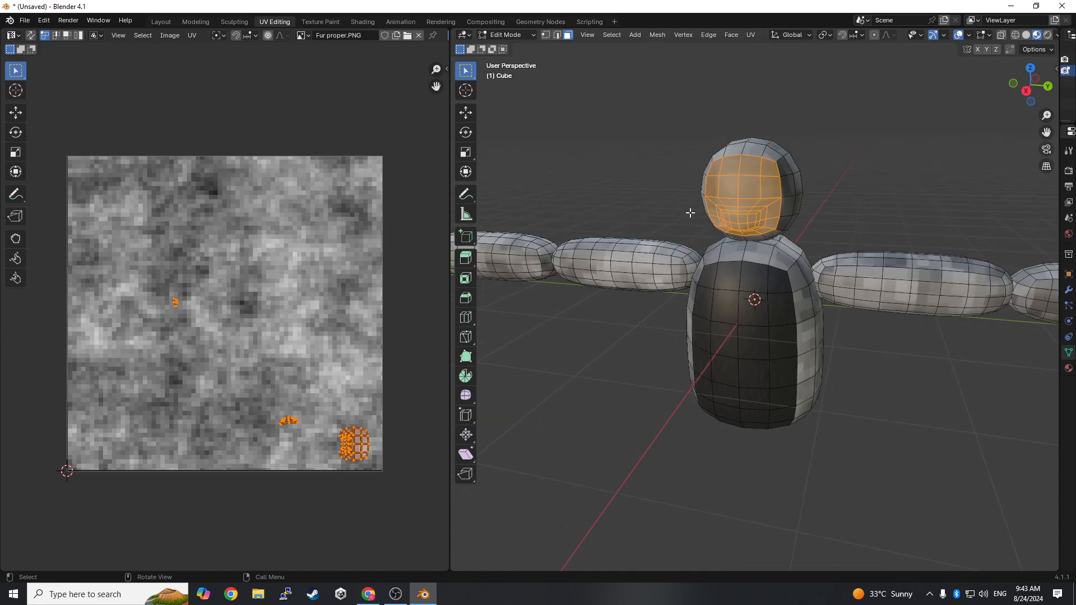
{"action": "scroll", "coordinate": [694, 211], "scroll_direction": "down", "scroll_amount": 3}
{"action": "key", "text": "u"}
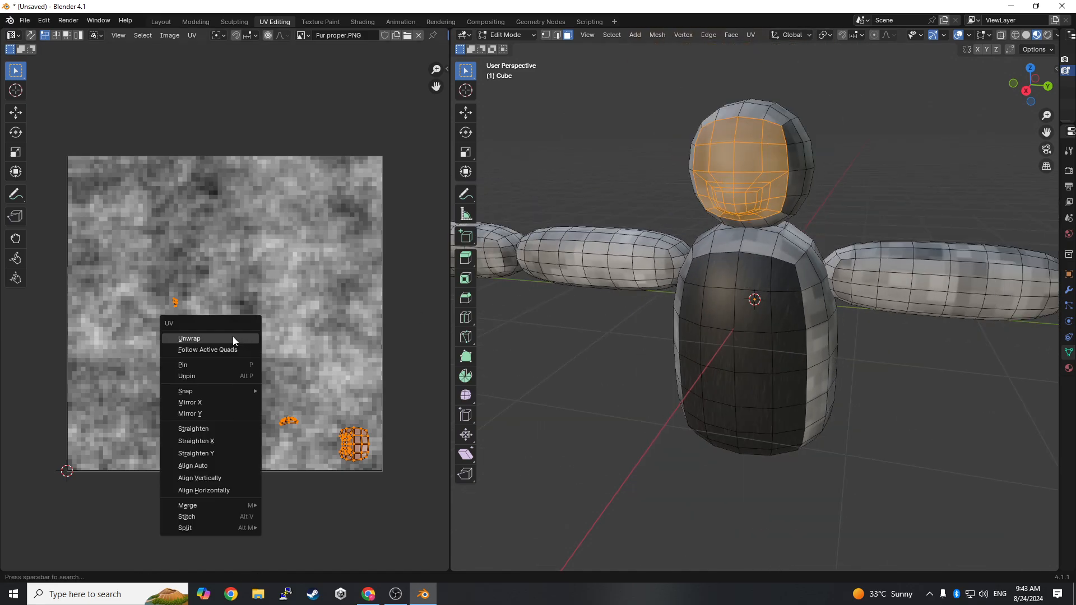
{"action": "left_click", "coordinate": [233, 338]}
{"action": "scroll", "coordinate": [715, 391], "scroll_direction": "up", "scroll_amount": 2}
{"action": "middle_click_drag", "start_coordinate": [735, 383], "coordinate": [766, 382]}
- Rotate the face UV island by about -90° so the face stands upright, and reposition it slightly over the image
{"action": "key", "text": "r"}
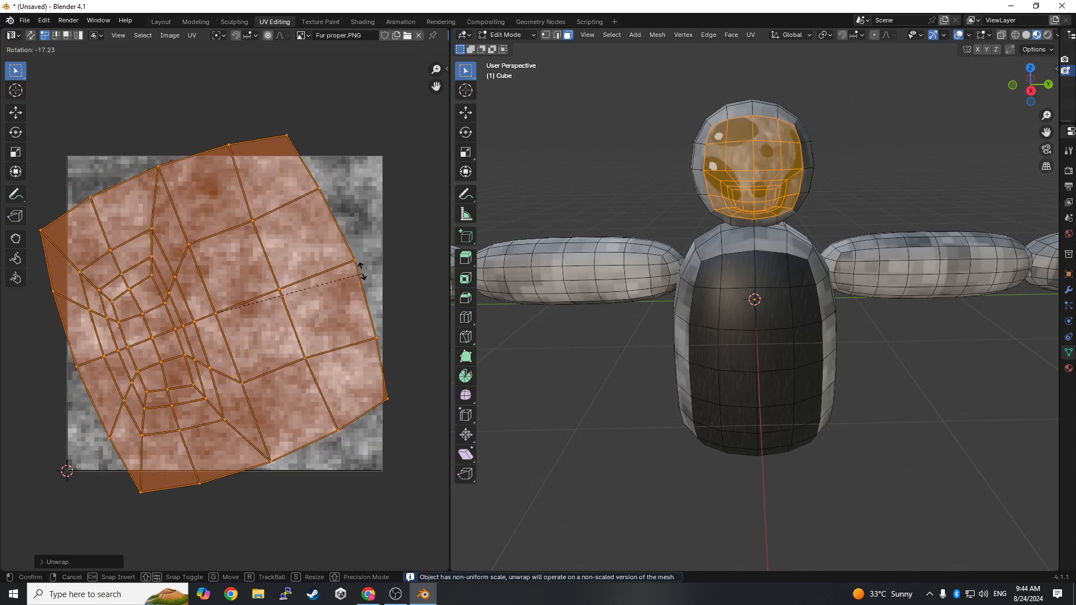
{"action": "left_click", "coordinate": [229, 187]}
{"action": "key", "text": "g"}
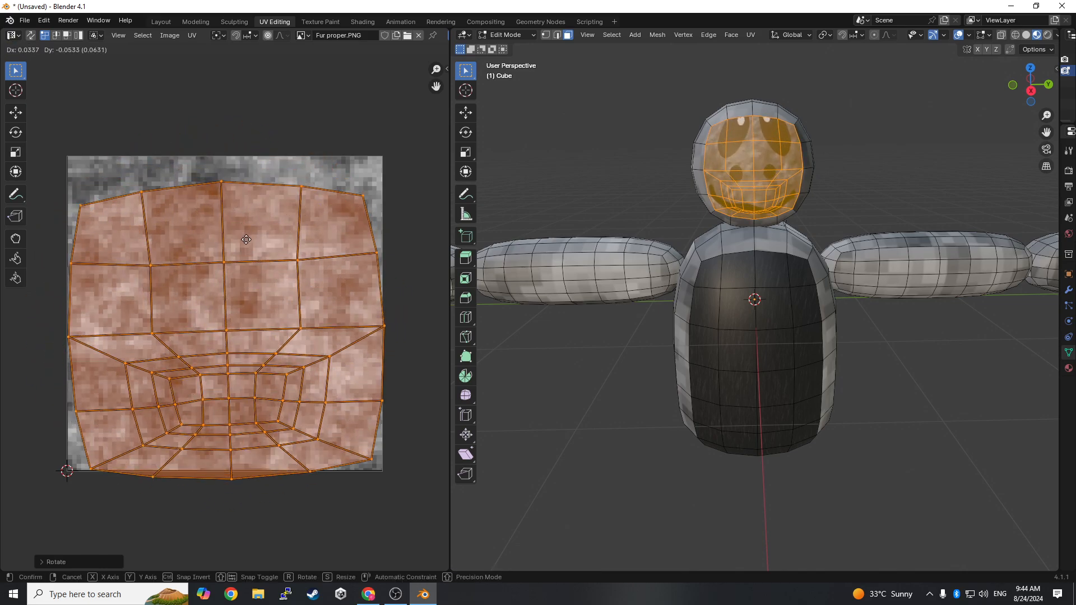
{"action": "right_click", "coordinate": [245, 231]}
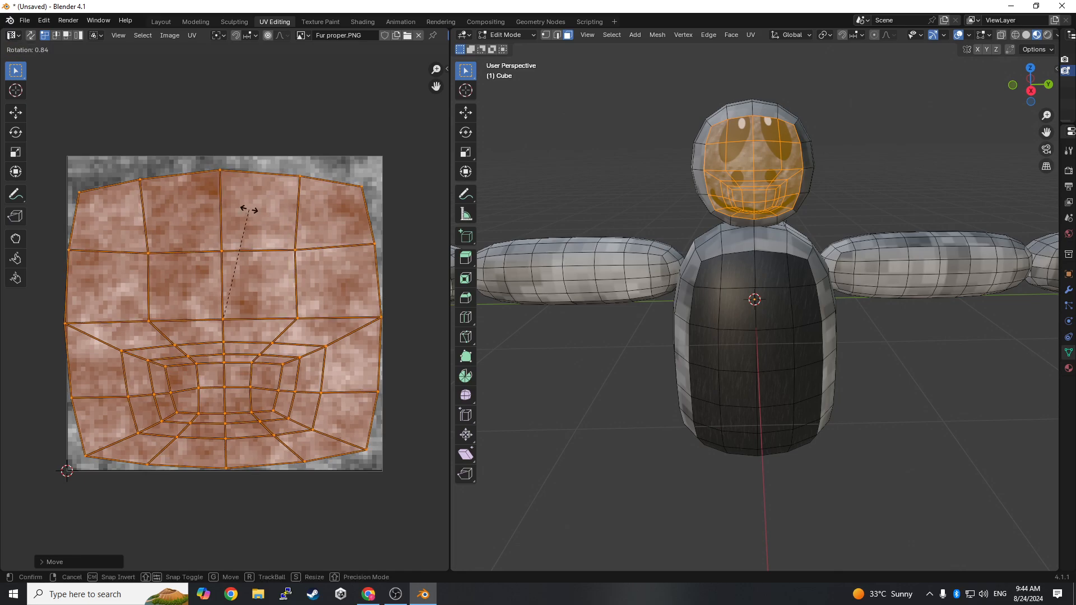
{"action": "key", "text": "g"}
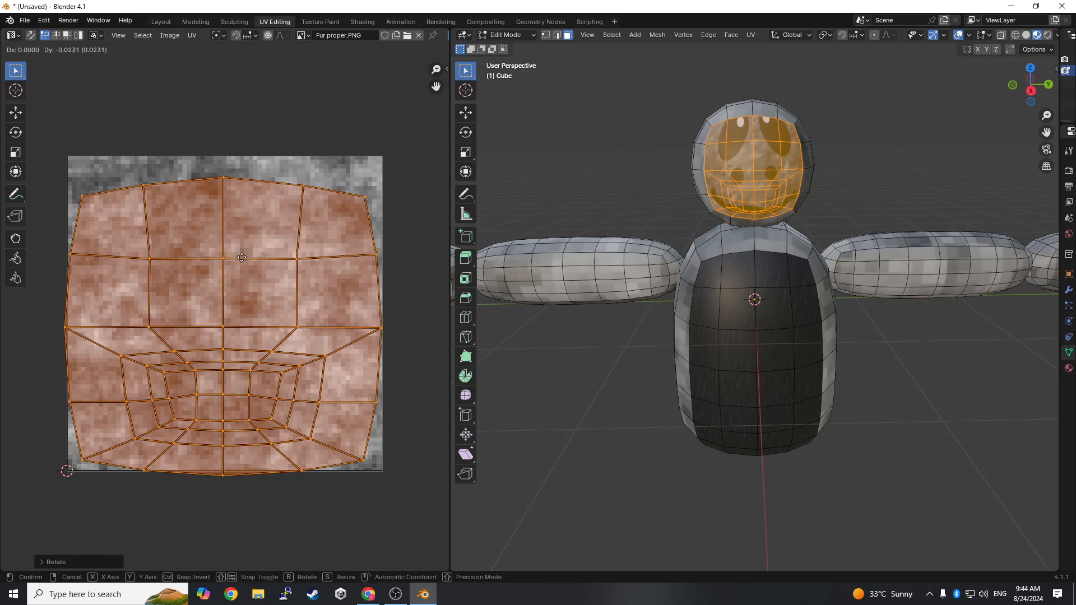
{"action": "left_click", "coordinate": [273, 253]}
- Enlarge the face UV island to about 1.15 times its size, nudge it slightly downward and clear the selection
{"action": "key", "text": "s"}
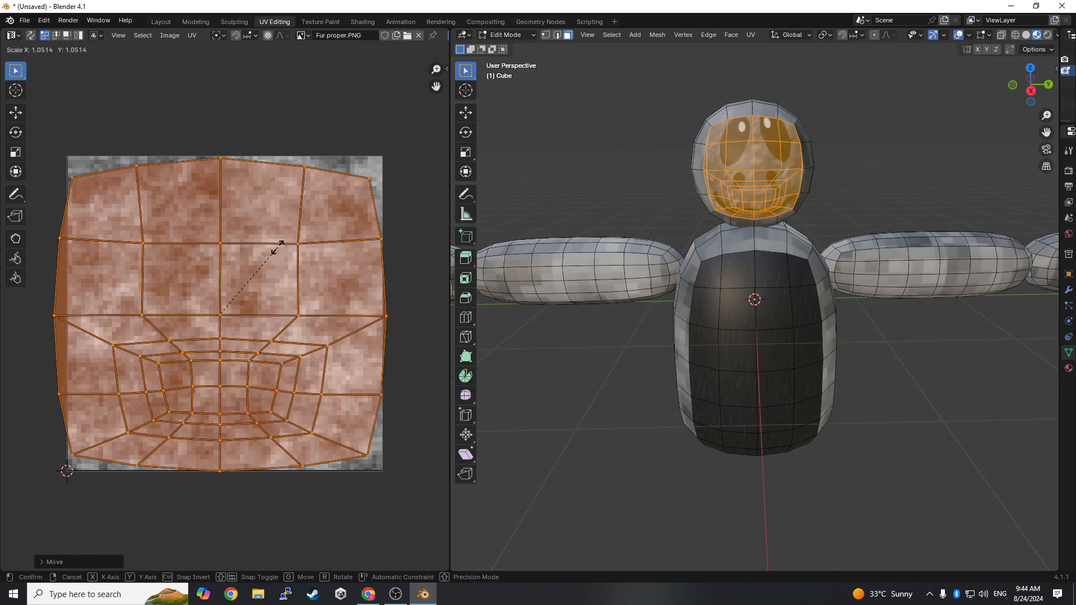
{"action": "left_click", "coordinate": [284, 243]}
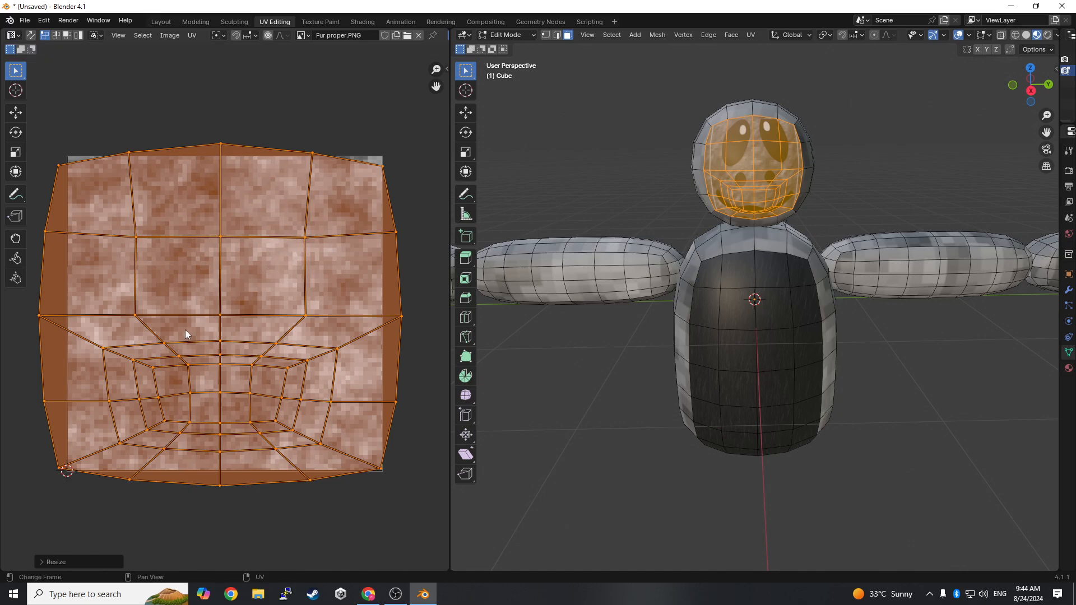
{"action": "key", "text": "g"}
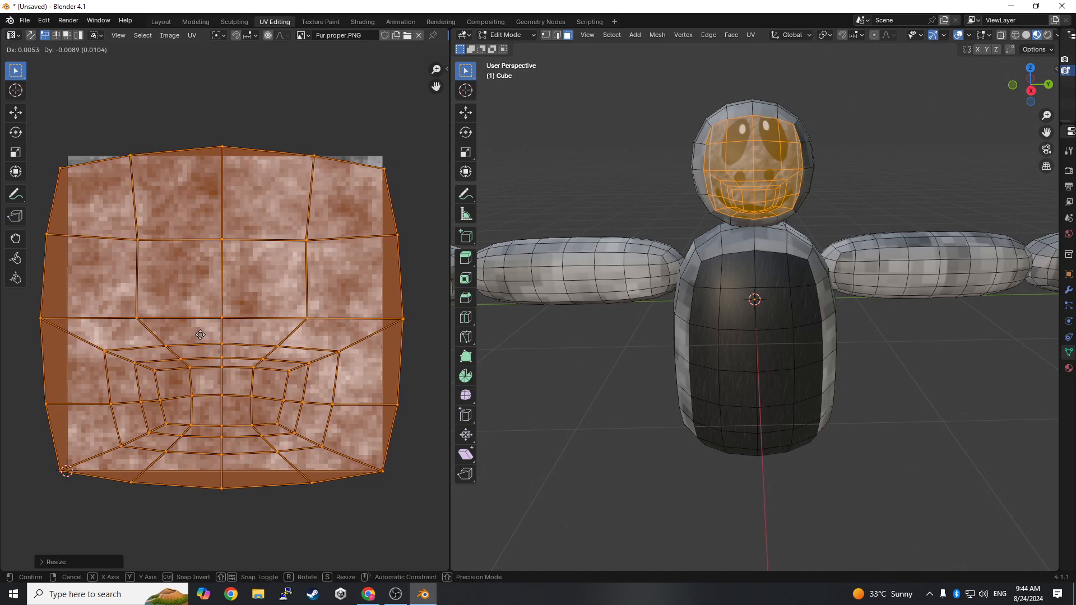
{"action": "left_click", "coordinate": [201, 335]}
{"action": "left_click", "coordinate": [586, 454]}
{"action": "mouse_move", "coordinate": [672, 452]}
{"action": "middle_mouse_down"}
{"action": "mouse_move", "coordinate": [697, 452]}
{"action": "mouse_move", "coordinate": [671, 423]}
{"action": "mouse_move", "coordinate": [670, 457]}
{"action": "middle_mouse_up"}
{"action": "middle_click_drag", "start_coordinate": [307, 390], "coordinate": [305, 393]}
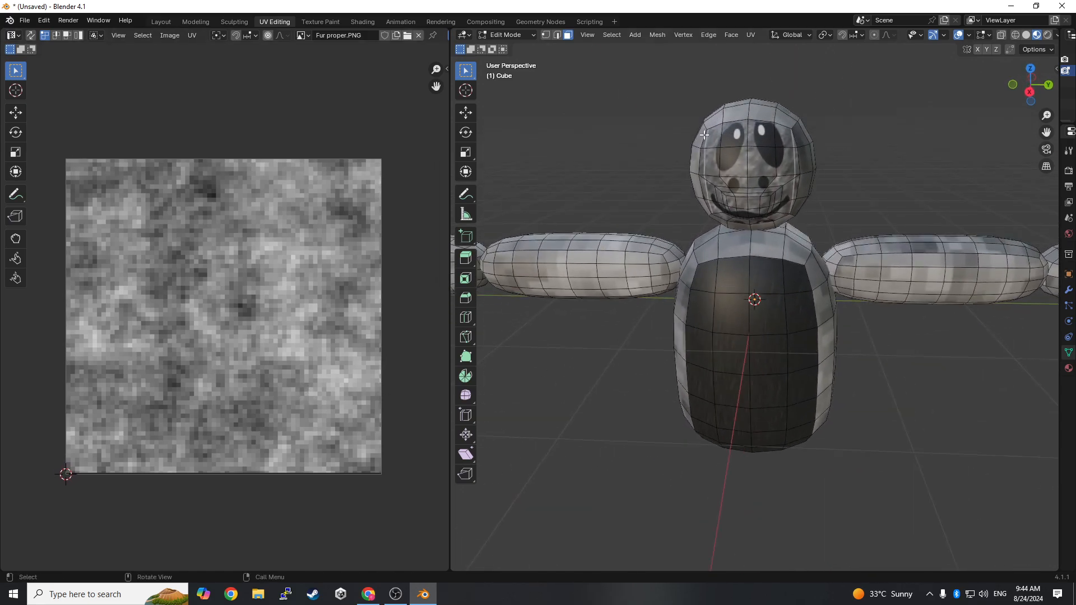
- Reselect the face faces on the front of the head, including the mouth area, with the face image shown behind the UVs
{"action": "key", "text": "l"}
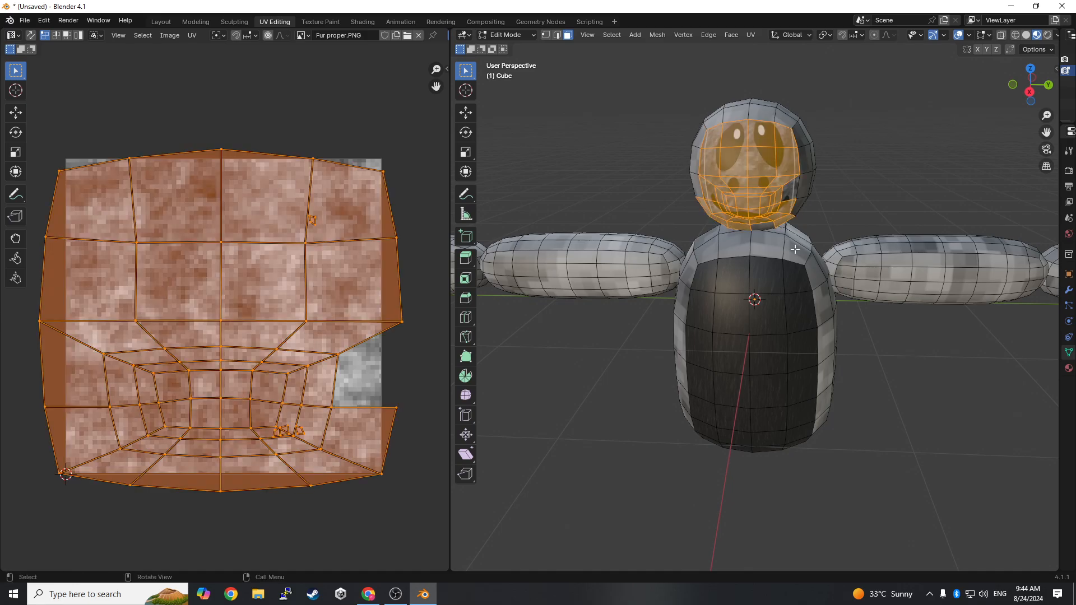
{"action": "middle_click_drag", "start_coordinate": [813, 292], "coordinate": [845, 310]}
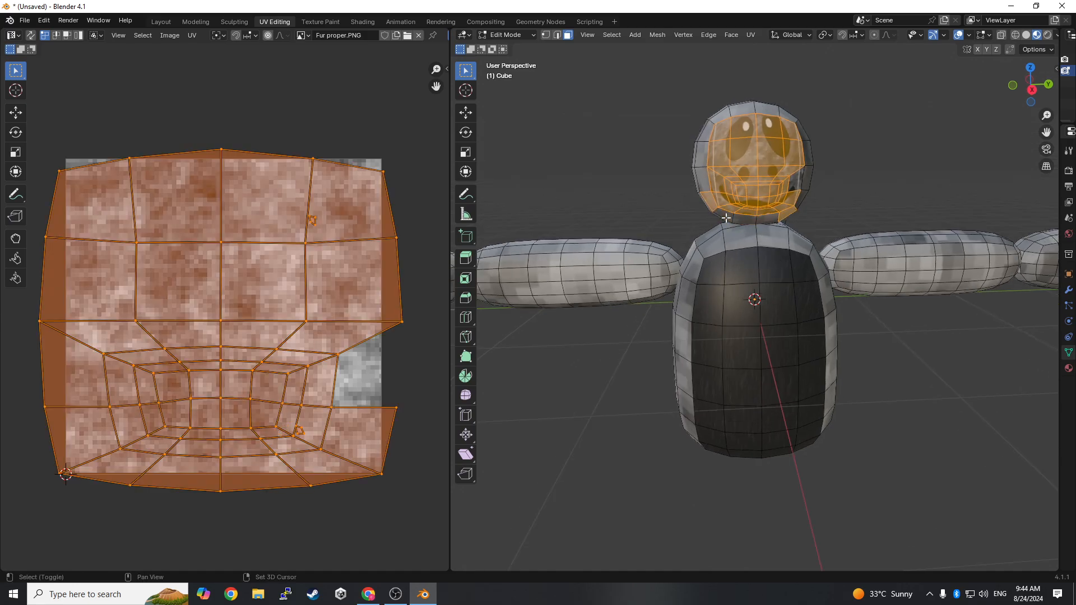
{"action": "middle_click_drag", "start_coordinate": [802, 368], "coordinate": [721, 289]}
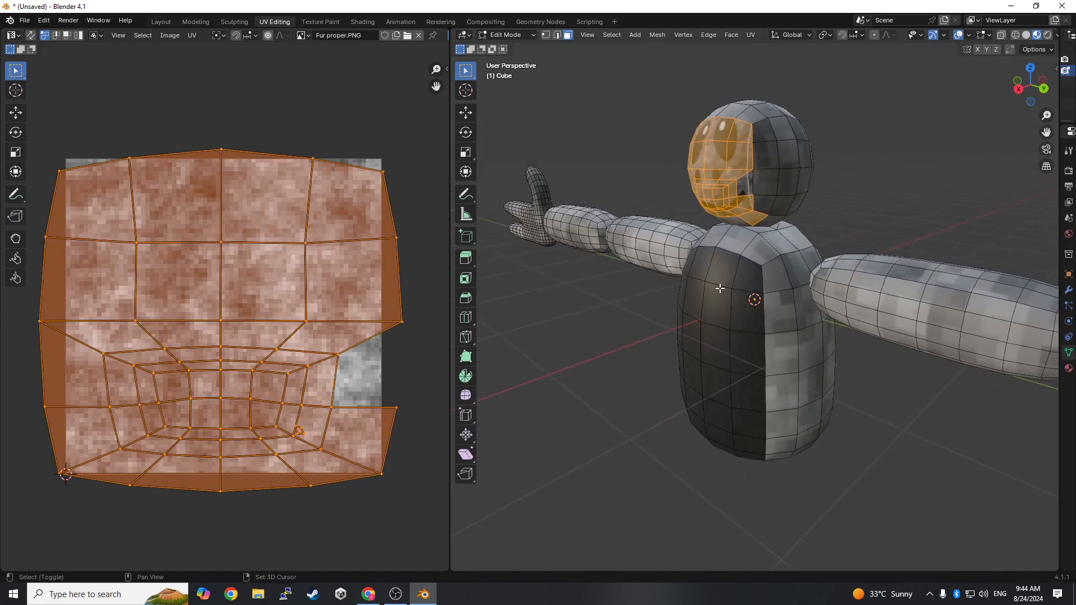
{"action": "left_click", "coordinate": [743, 189], "text": "shift"}
{"action": "middle_click_drag", "start_coordinate": [739, 352], "coordinate": [805, 356]}
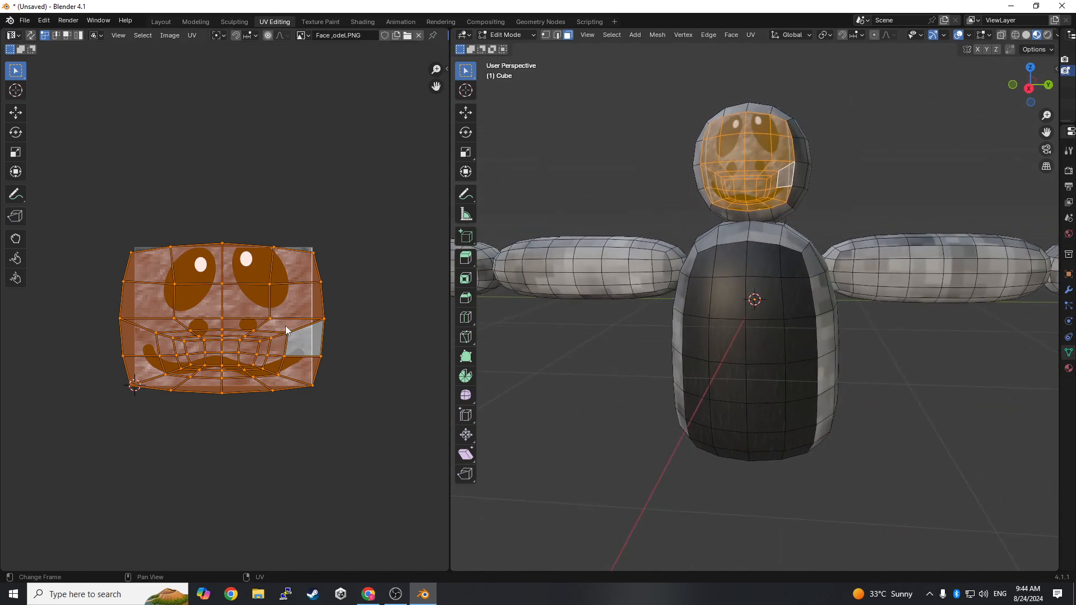
- Shrink the face UV island to roughly the width of the face image and shift it down over the mouth
{"action": "key", "text": "s"}
{"action": "left_click", "coordinate": [259, 318]}
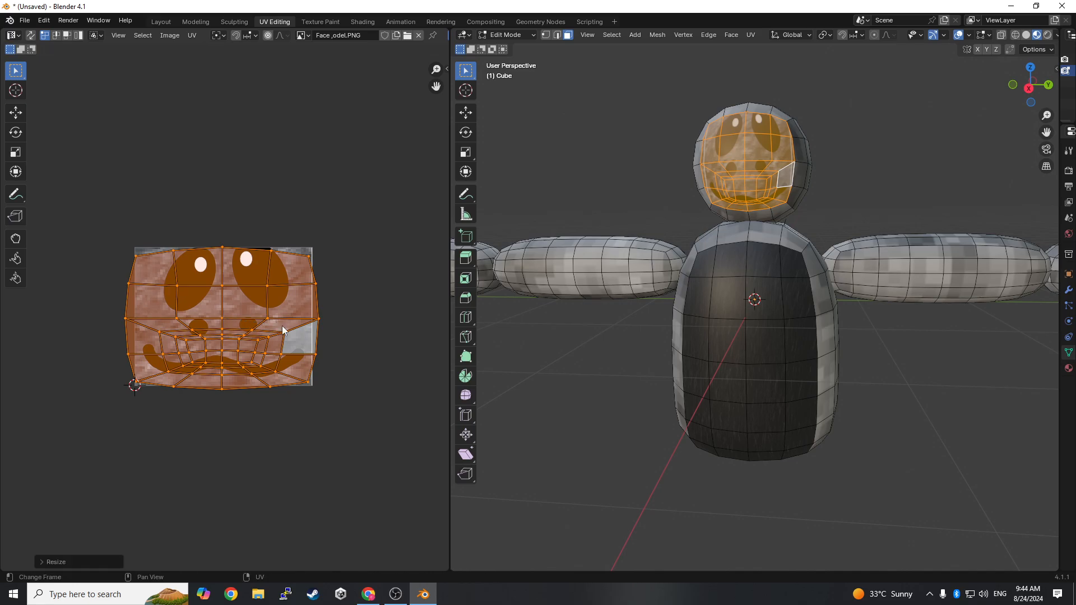
{"action": "key", "text": "g"}
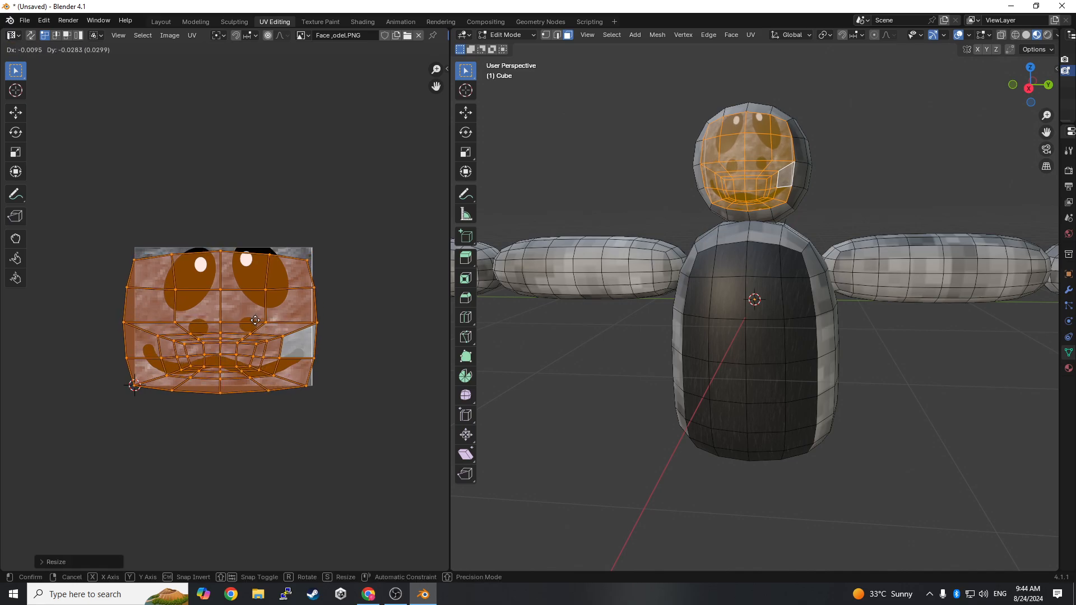
{"action": "left_click", "coordinate": [268, 323]}
{"action": "key", "text": "s"}
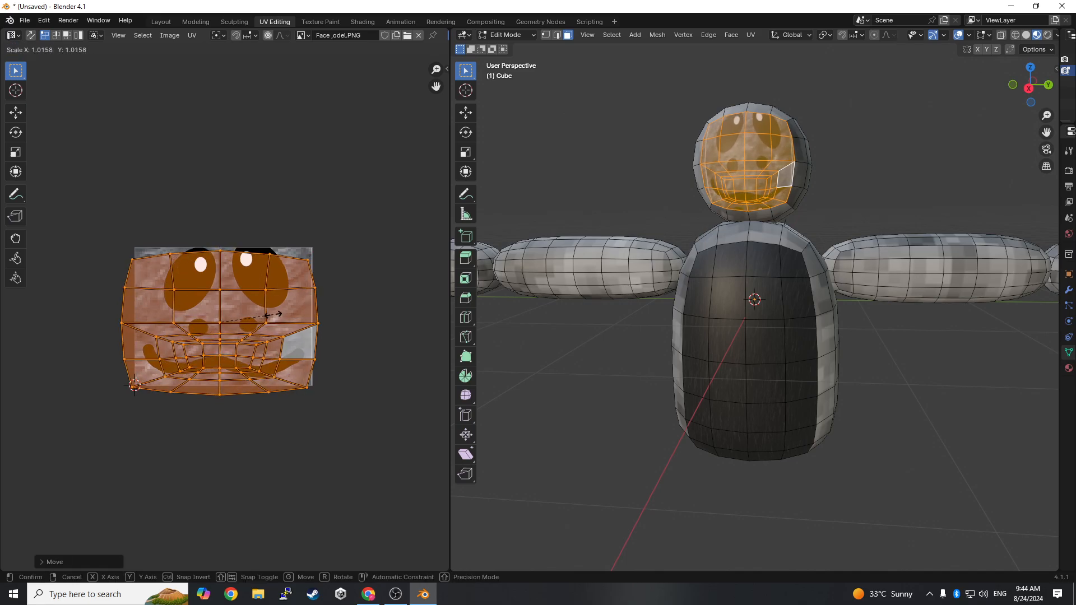
{"action": "left_click", "coordinate": [238, 311]}
{"action": "key", "text": "g"}
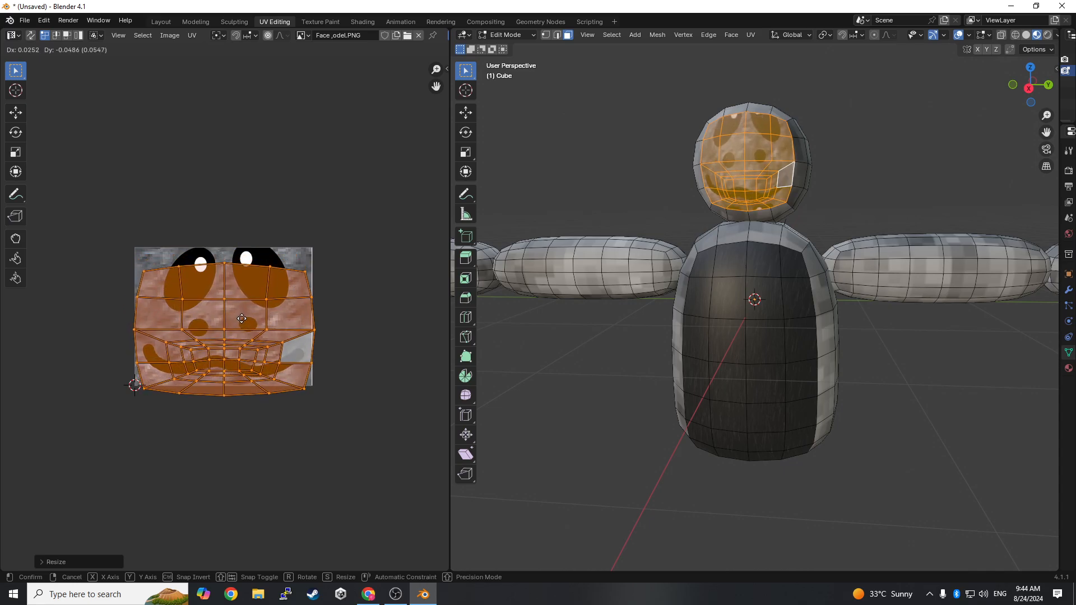
{"action": "left_click", "coordinate": [240, 322]}
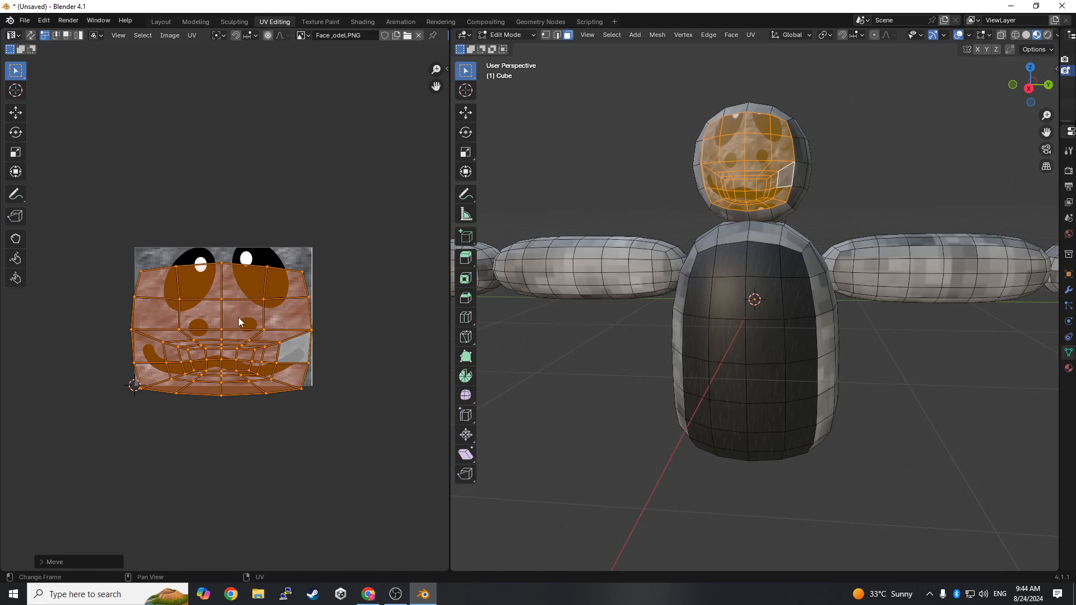
- Readjust the face UV island by enlarging it, moving it up and scaling it back down until it fits the face image
{"action": "key", "text": "s"}
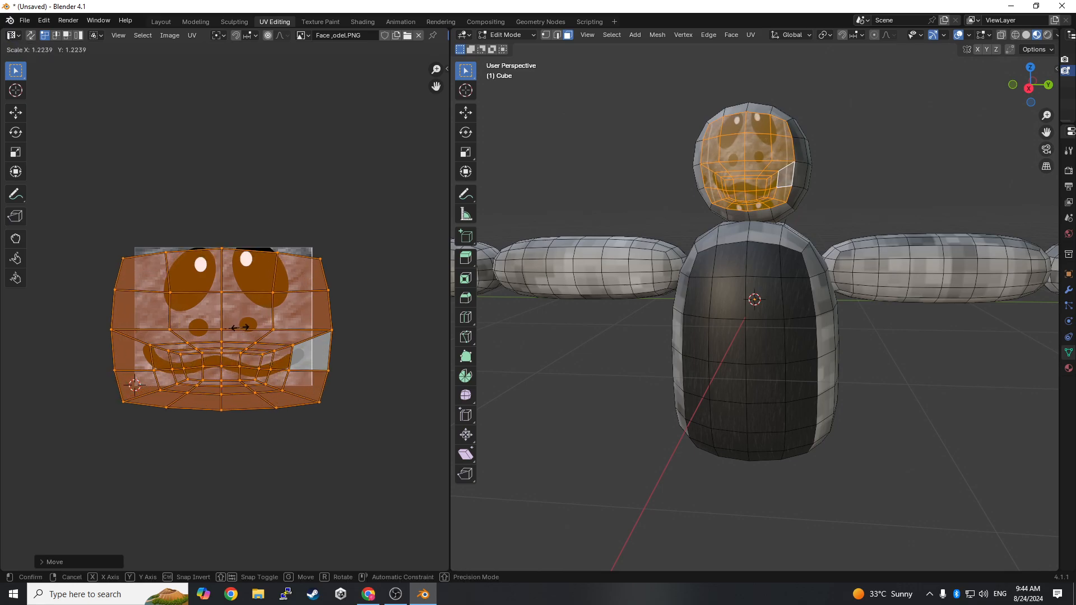
{"action": "left_click", "coordinate": [240, 328]}
{"action": "key", "text": "g"}
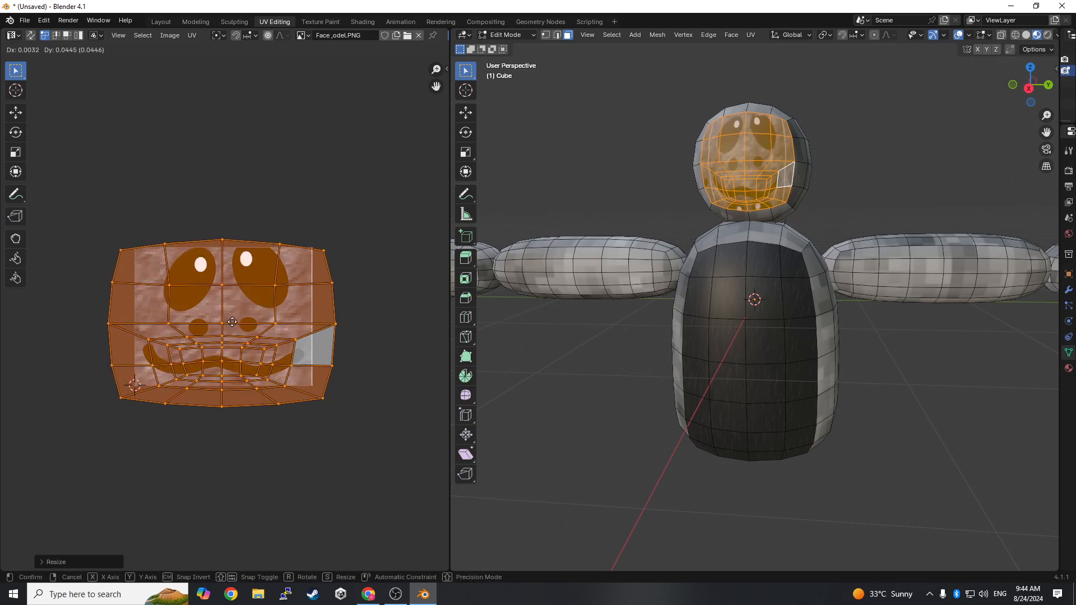
{"action": "left_click", "coordinate": [234, 321]}
{"action": "key", "text": "s"}
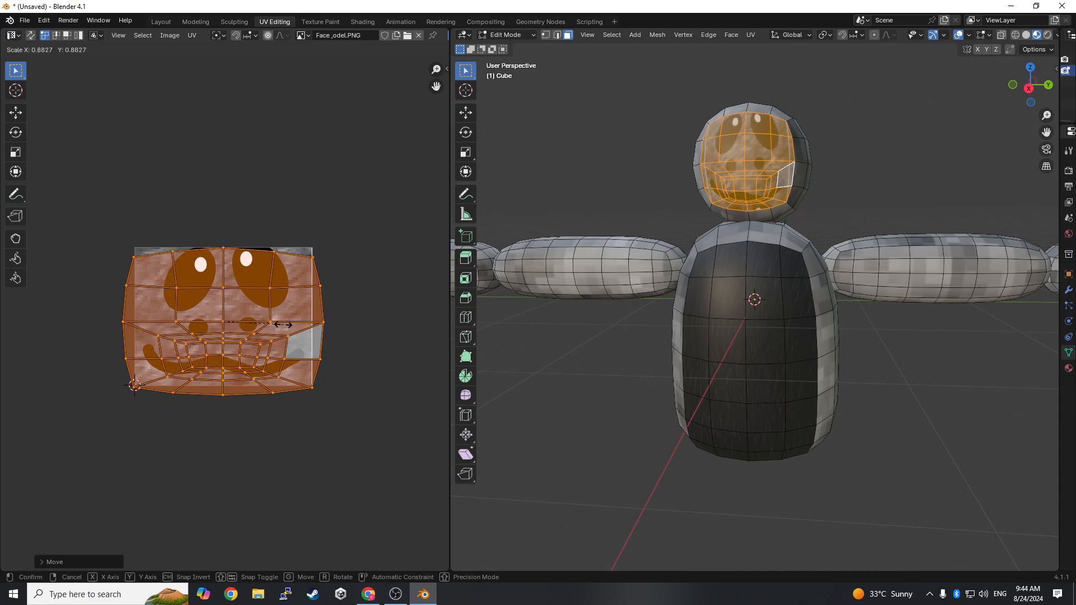
{"action": "left_click", "coordinate": [279, 327]}
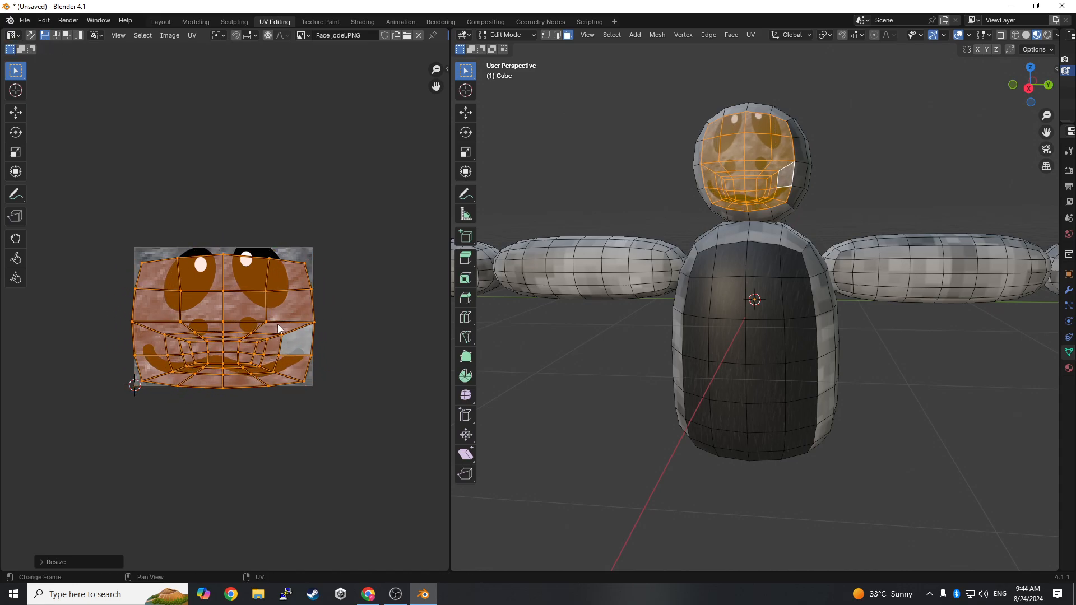
{"action": "key", "text": "g"}
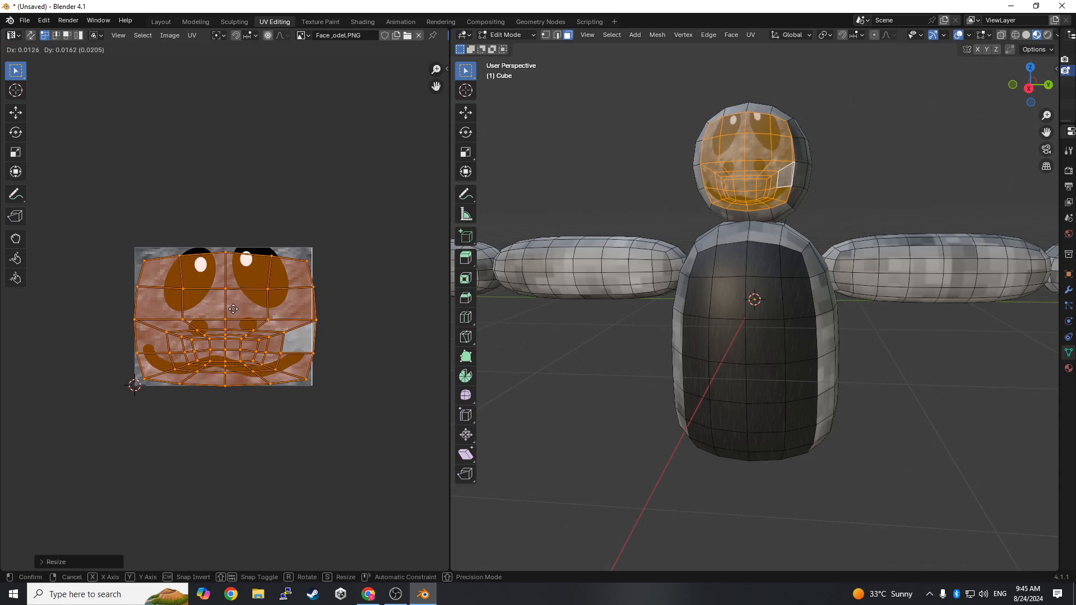
{"action": "left_click", "coordinate": [231, 308]}
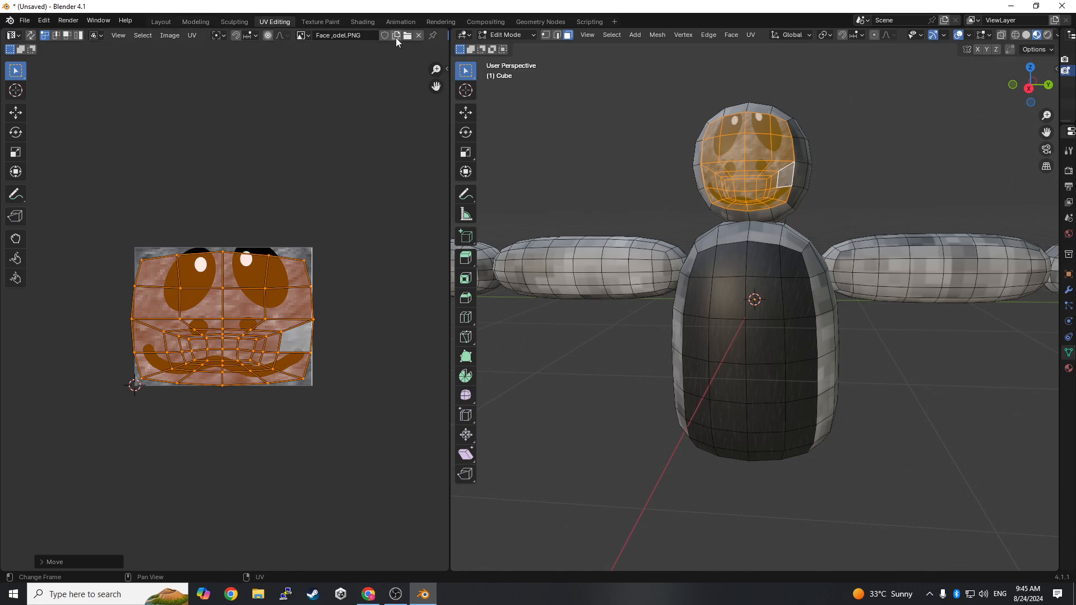
- Examine the textured character in Object Mode of the Shading workspace, and open the Layout workspace
{"action": "left_click", "coordinate": [362, 21]}
{"action": "middle_click_drag", "start_coordinate": [524, 186], "coordinate": [493, 233]}
{"action": "scroll", "coordinate": [494, 232], "scroll_direction": "down", "scroll_amount": 3}
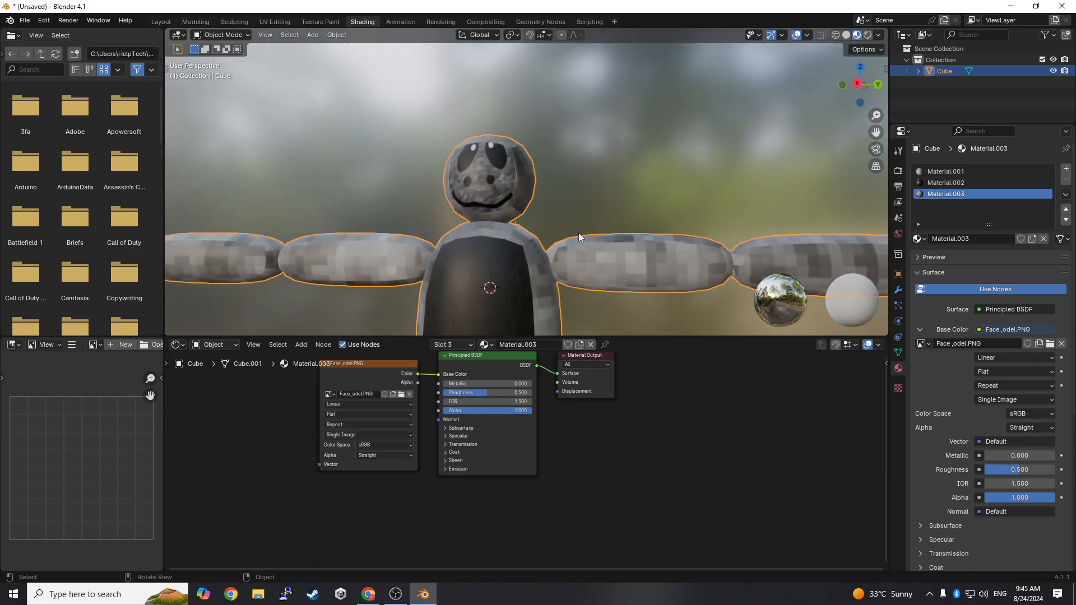
{"action": "middle_click_drag", "start_coordinate": [579, 234], "coordinate": [708, 345]}
{"action": "scroll", "coordinate": [617, 268], "scroll_direction": "up", "scroll_amount": 2}
{"action": "scroll", "coordinate": [600, 254], "scroll_direction": "down", "scroll_amount": 2}
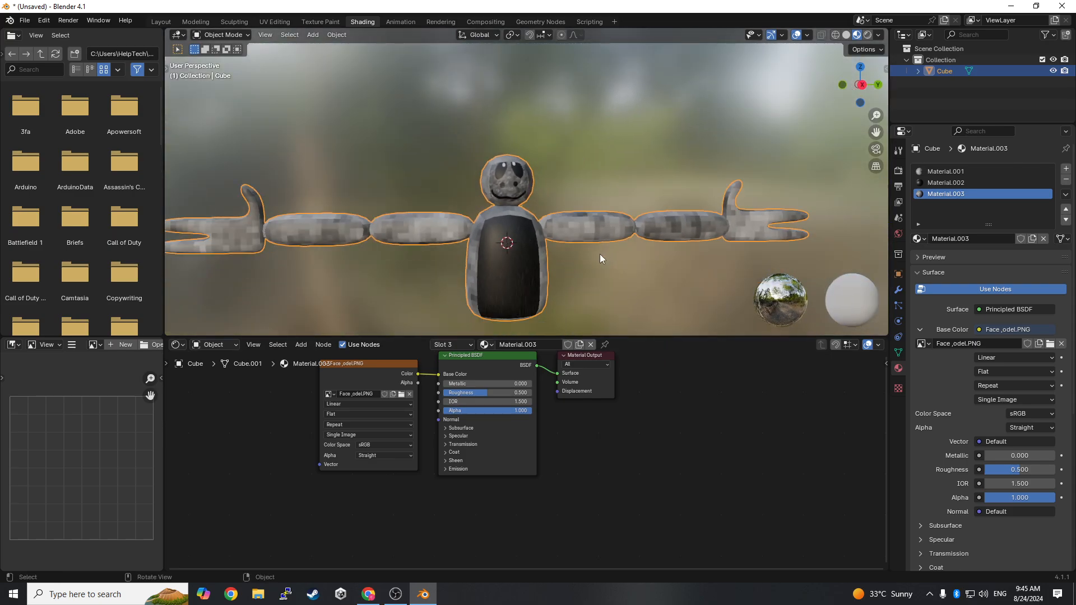
{"action": "scroll", "coordinate": [448, 235], "scroll_direction": "up", "scroll_amount": 4}
{"action": "scroll", "coordinate": [291, 79], "scroll_direction": "down", "scroll_amount": 2}
{"action": "left_click", "coordinate": [162, 21]}
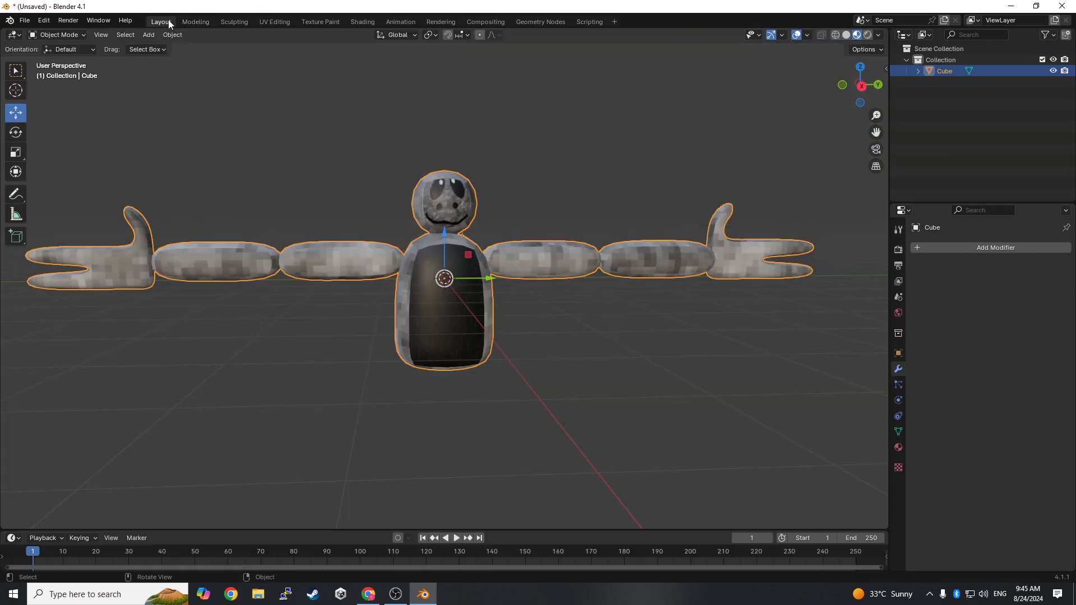
- Show the character with Material Preview shading in the Modeling workspace and switch from Edit Mode to Object Mode
{"action": "left_click", "coordinate": [195, 21]}
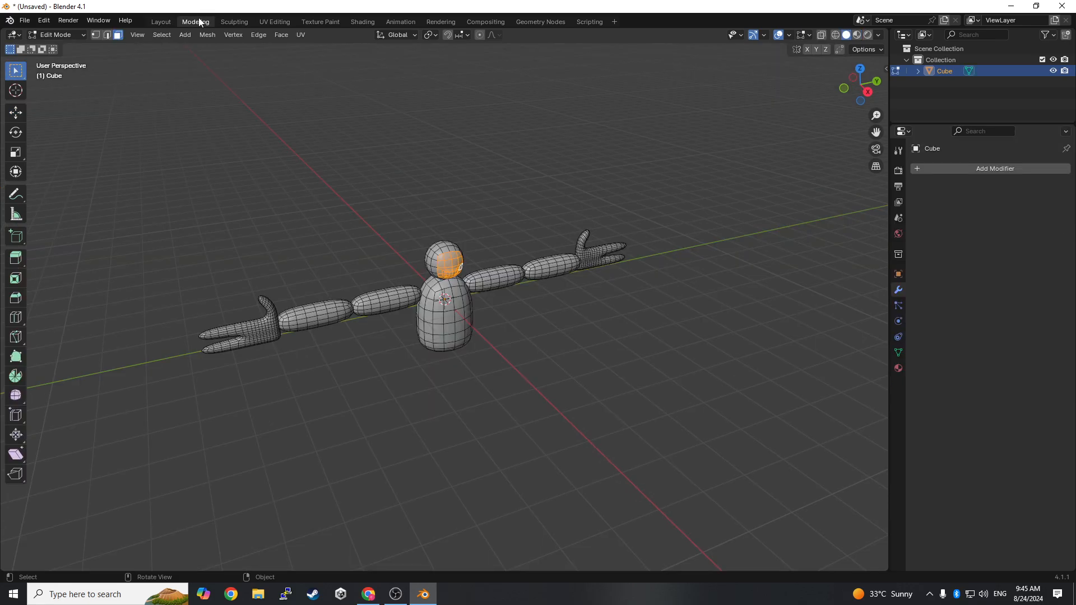
{"action": "scroll", "coordinate": [337, 48], "scroll_direction": "up", "scroll_amount": 5}
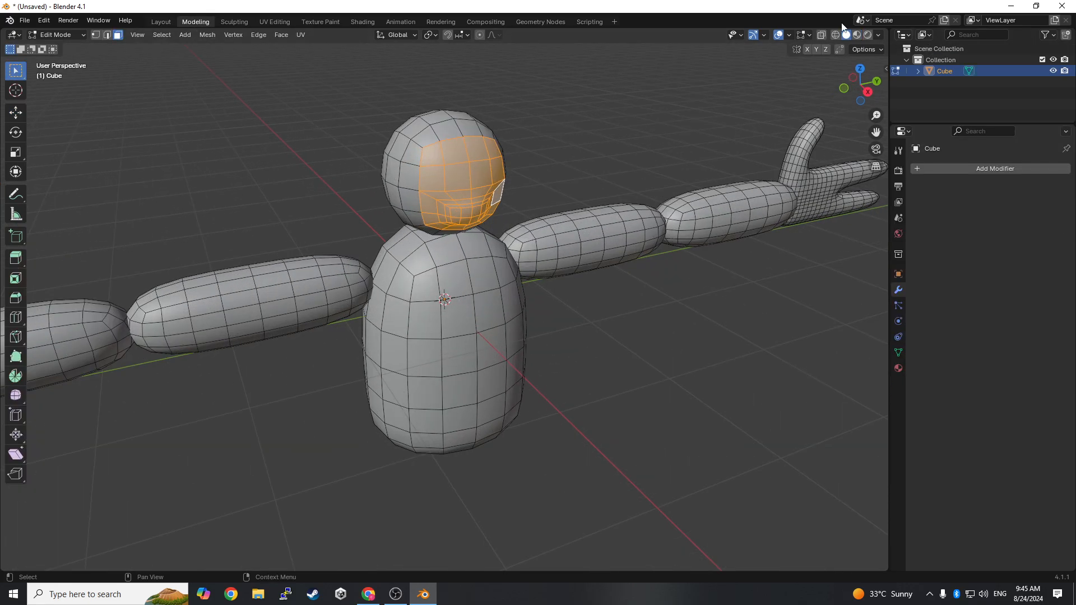
{"action": "left_click", "coordinate": [857, 35]}
{"action": "scroll", "coordinate": [152, 115], "scroll_direction": "up", "scroll_amount": 1}
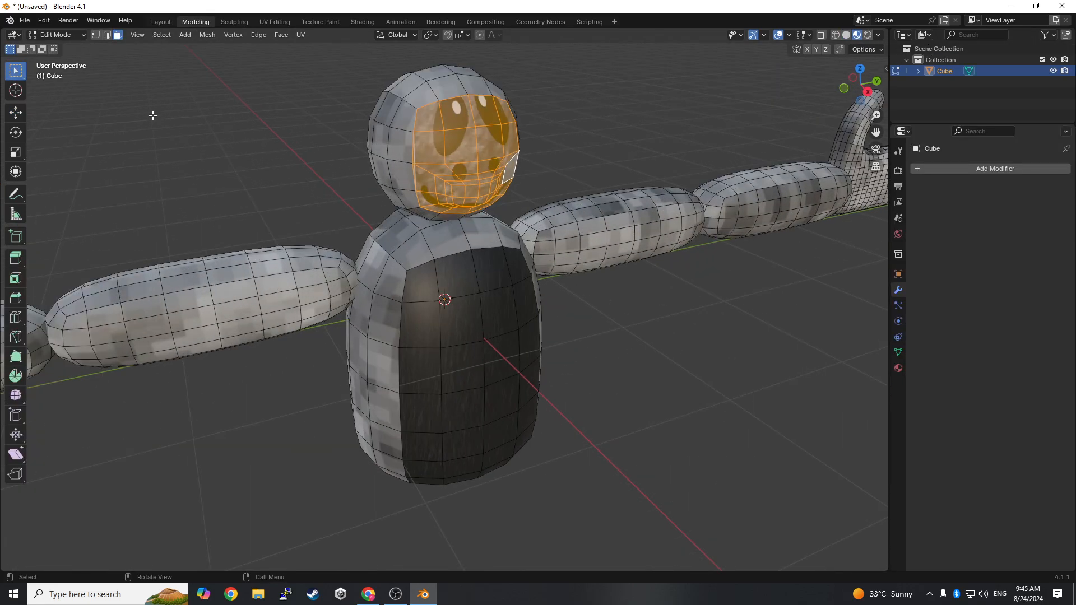
{"action": "left_click", "coordinate": [63, 35]}
{"action": "left_click", "coordinate": [67, 46]}
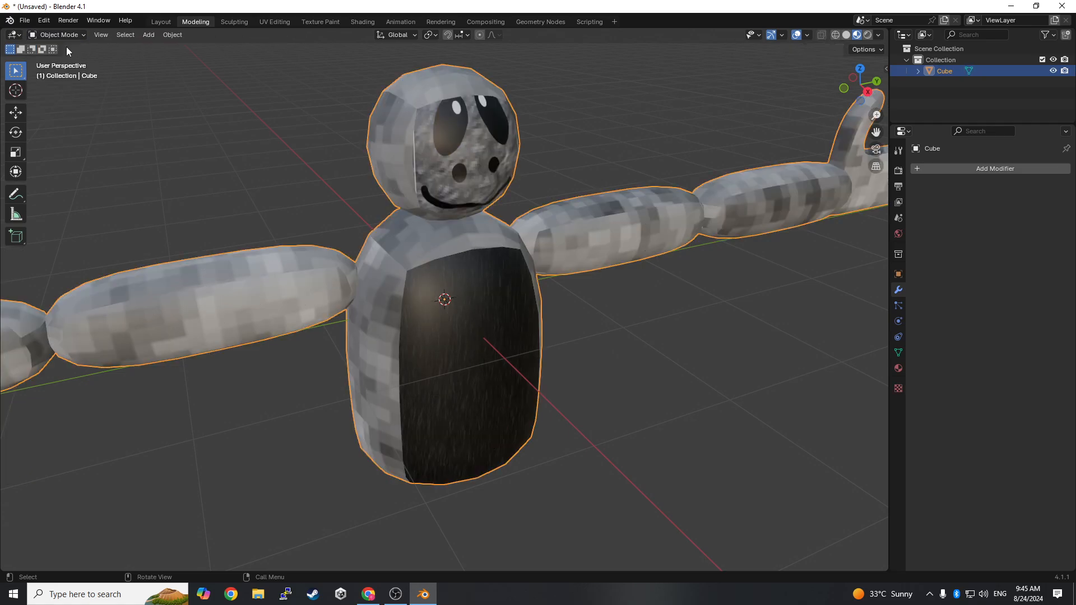
- Return to the Layout workspace and examine the Cube object's mesh data and materials in the scene hierarchy
{"action": "left_click", "coordinate": [160, 20]}
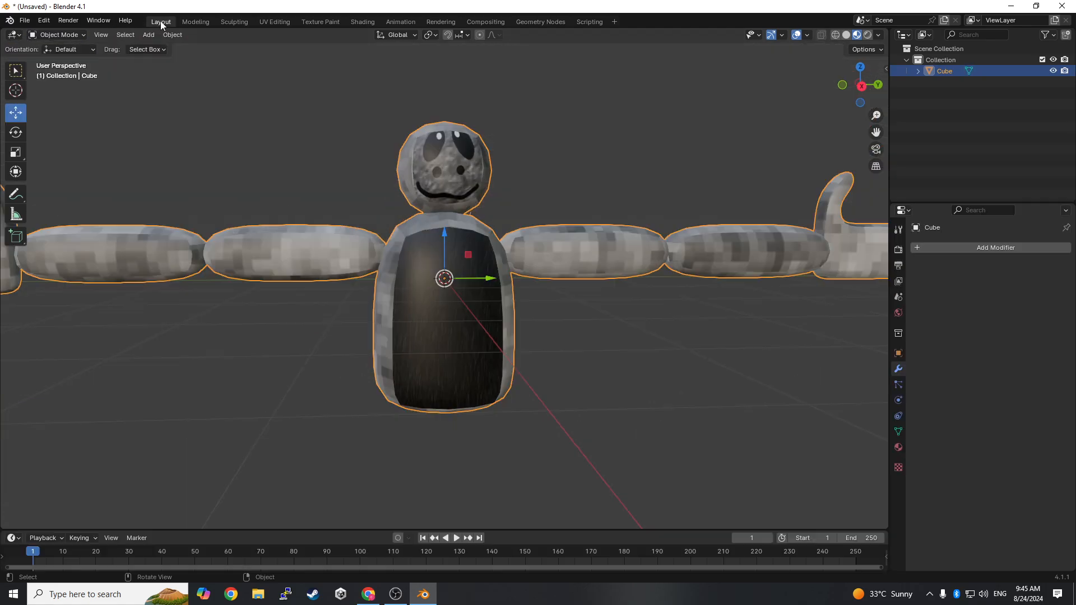
{"action": "middle_click_drag", "start_coordinate": [564, 254], "coordinate": [472, 283]}
{"action": "scroll", "coordinate": [448, 238], "scroll_direction": "up", "scroll_amount": 3}
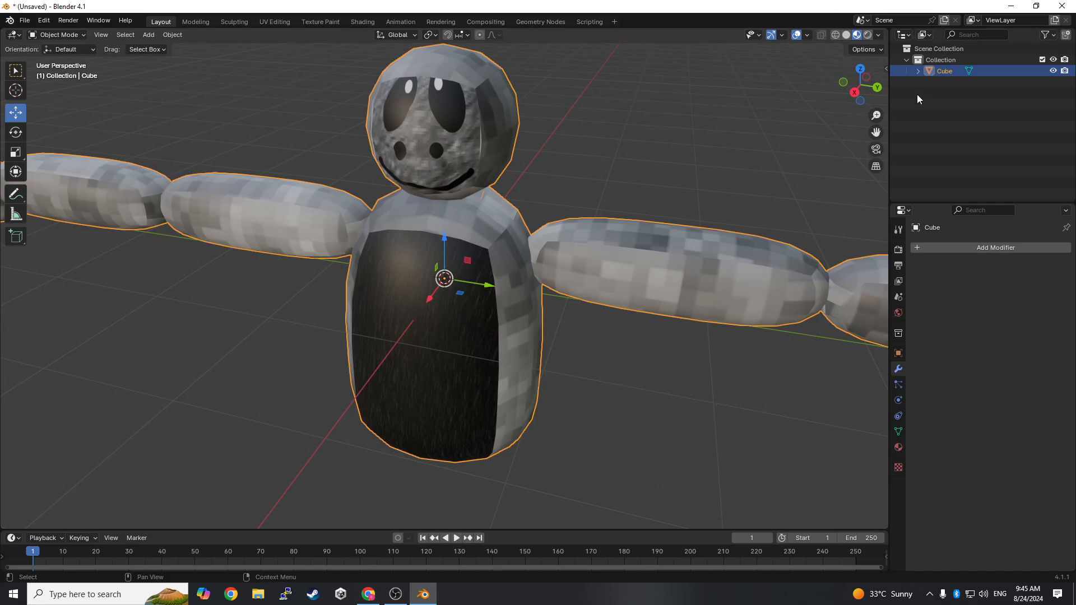
{"action": "left_click", "coordinate": [918, 72]}
{"action": "middle_click_drag", "start_coordinate": [792, 173], "coordinate": [694, 121]}
{"action": "scroll", "coordinate": [689, 210], "scroll_direction": "down", "scroll_amount": 4}
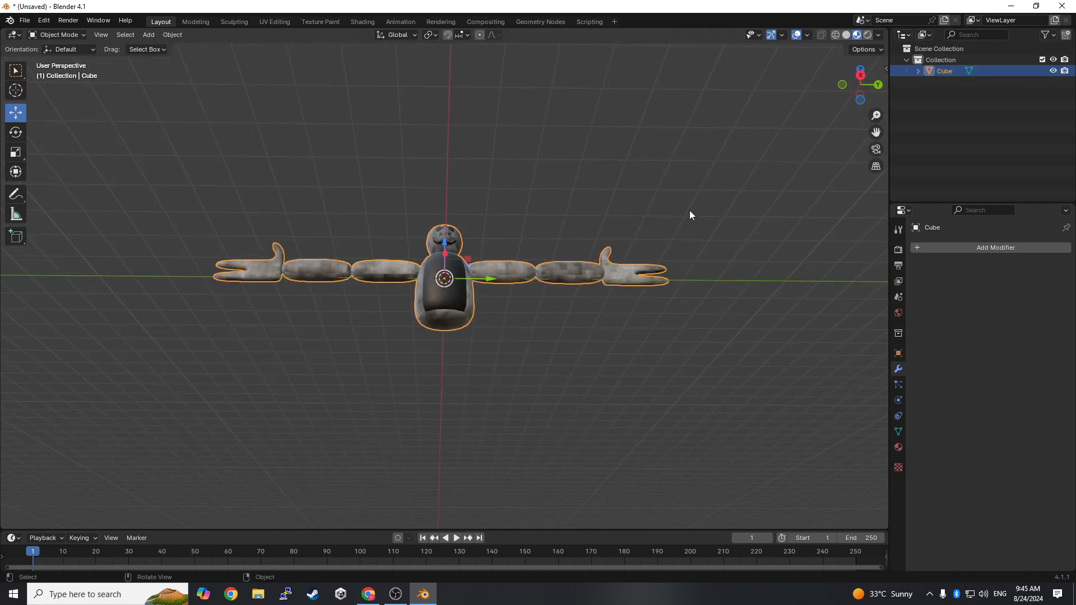
{"action": "left_click", "coordinate": [918, 71]}
{"action": "left_click", "coordinate": [929, 83]}
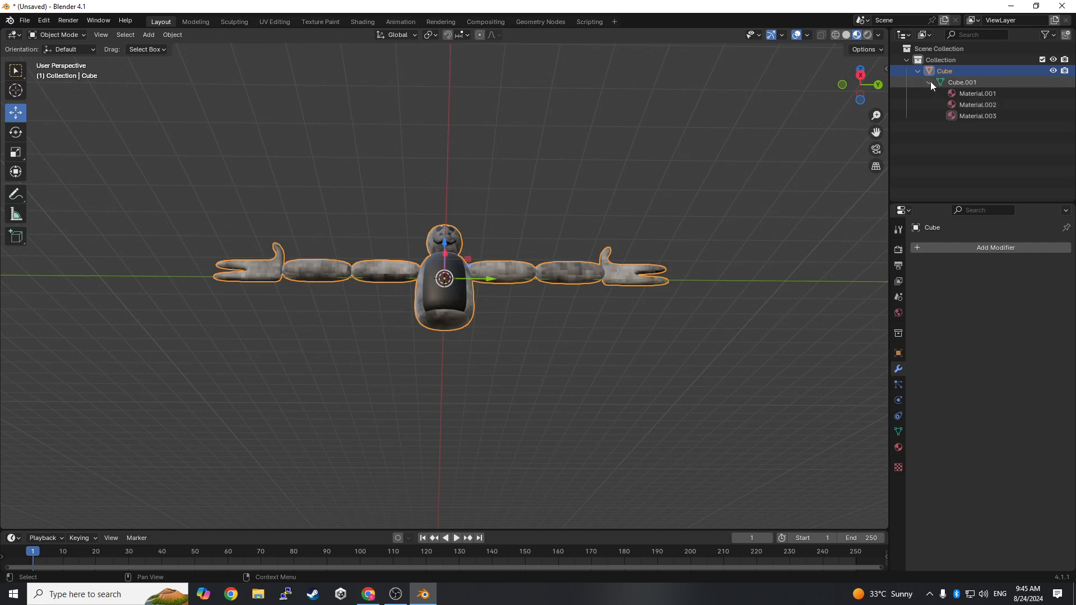
{"action": "left_click", "coordinate": [958, 94]}
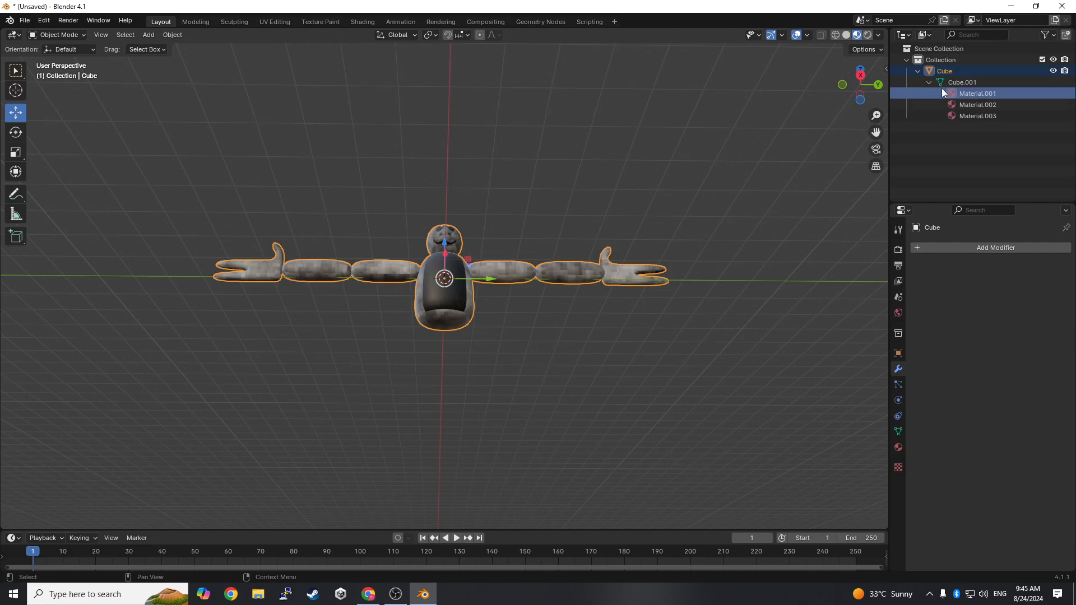
{"action": "left_click", "coordinate": [918, 71]}
{"action": "left_click", "coordinate": [918, 70]}
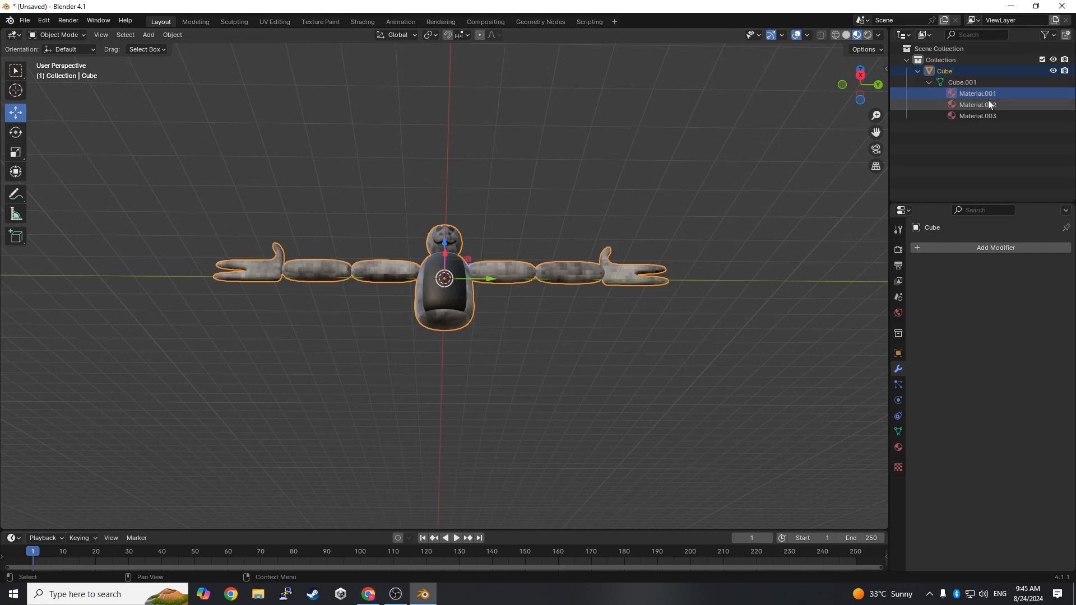
{"action": "left_click", "coordinate": [960, 82]}
{"action": "left_click", "coordinate": [917, 70]}
- Examine the textured character's face, torso and arms from several angles and distances
{"action": "scroll", "coordinate": [540, 284], "scroll_direction": "up", "scroll_amount": 3}
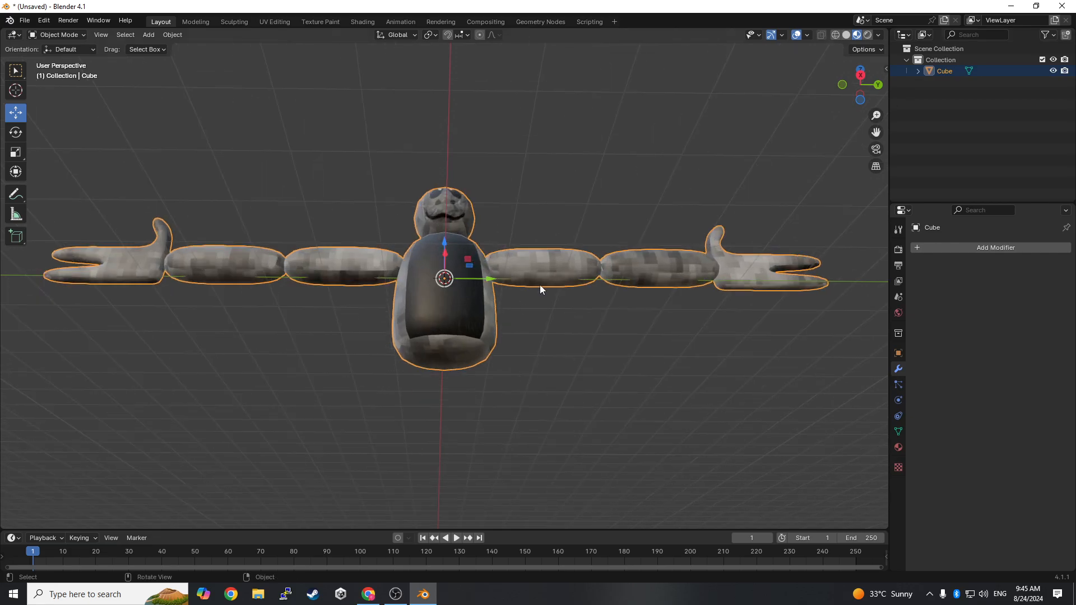
{"action": "middle_click_drag", "start_coordinate": [540, 285], "coordinate": [289, 353]}
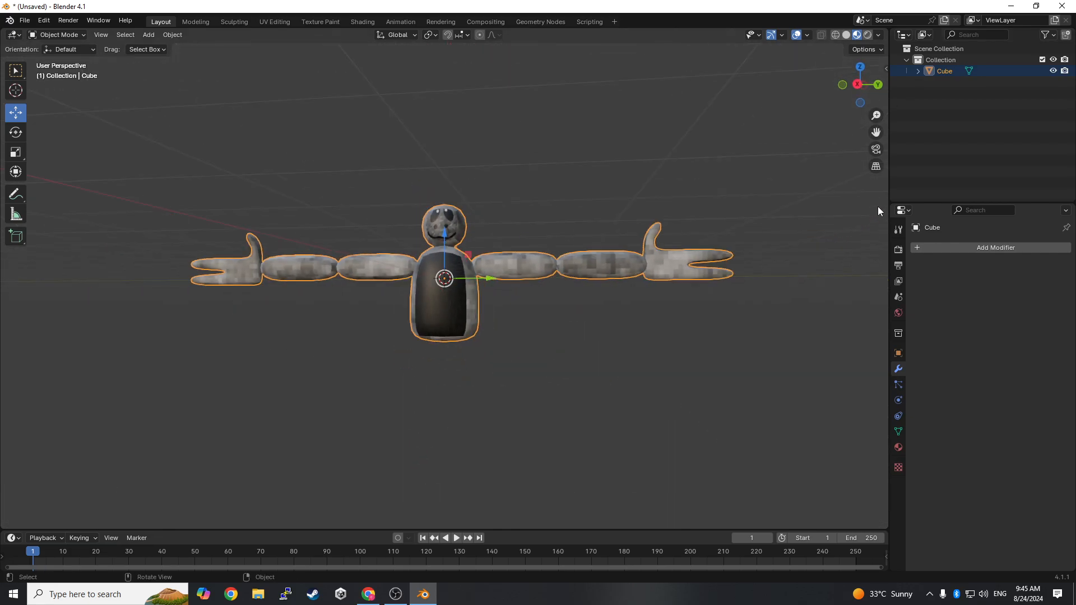
{"action": "scroll", "coordinate": [530, 418], "scroll_direction": "up", "scroll_amount": 2}
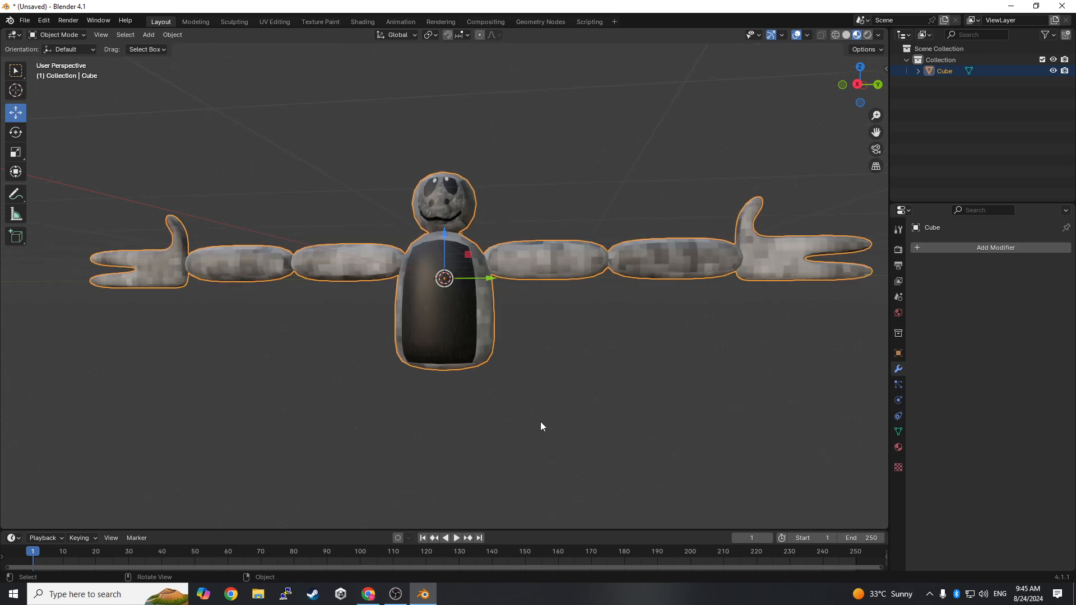
{"action": "middle_click_drag", "start_coordinate": [541, 421], "coordinate": [59, 442]}
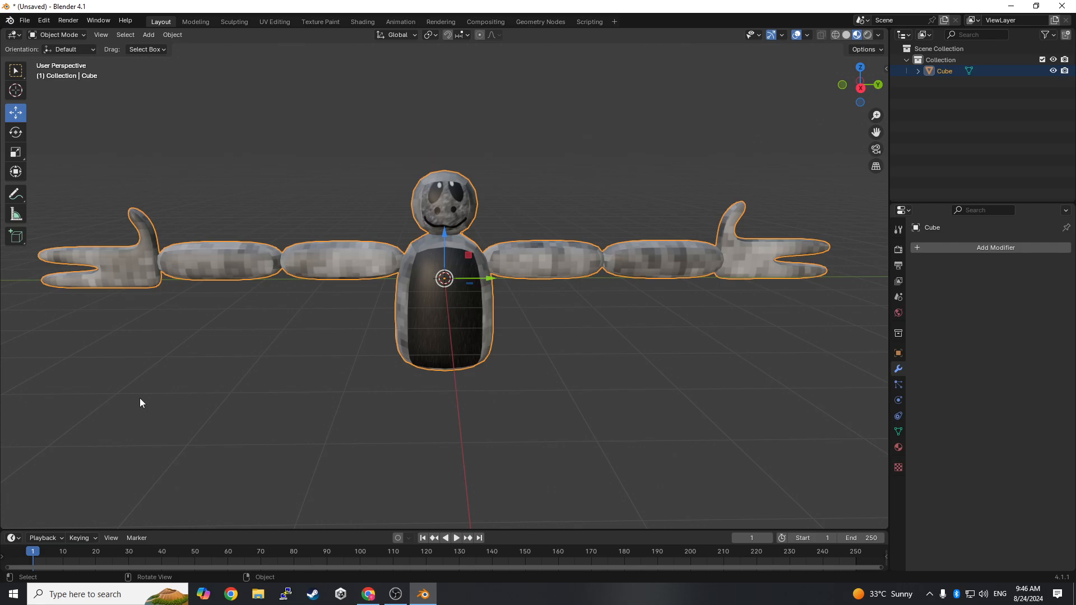
{"action": "scroll", "coordinate": [395, 330], "scroll_direction": "up", "scroll_amount": 4}
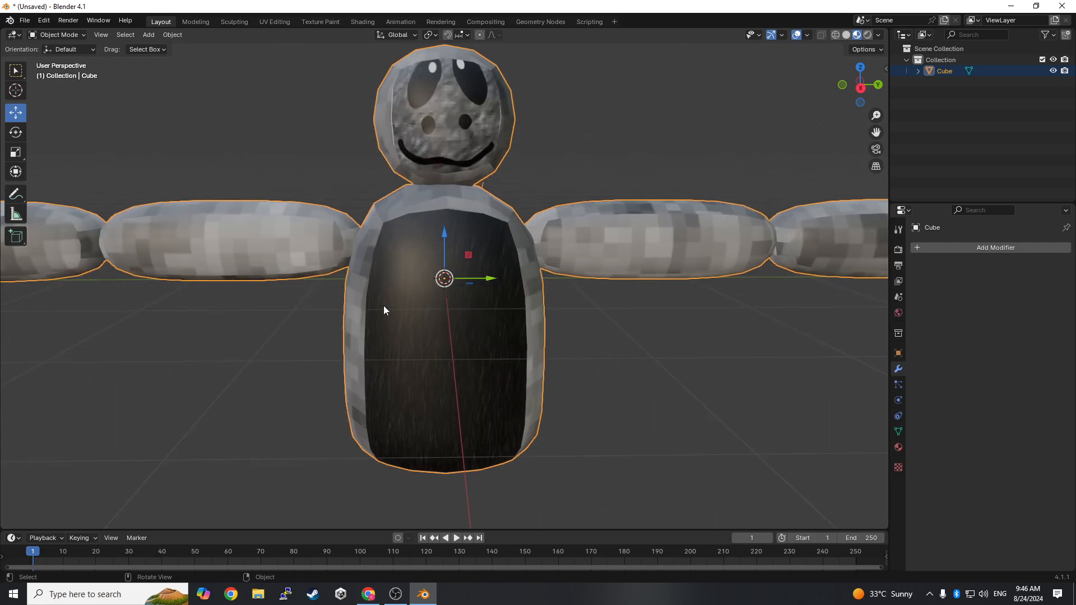
{"action": "scroll", "coordinate": [450, 260], "scroll_direction": "down", "scroll_amount": 3}
{"action": "middle_click_drag", "start_coordinate": [447, 202], "coordinate": [697, 175]}
- Add an armature at the world origin, seen in the right orthographic view facing the character's front
{"action": "left_click", "coordinate": [872, 84]}
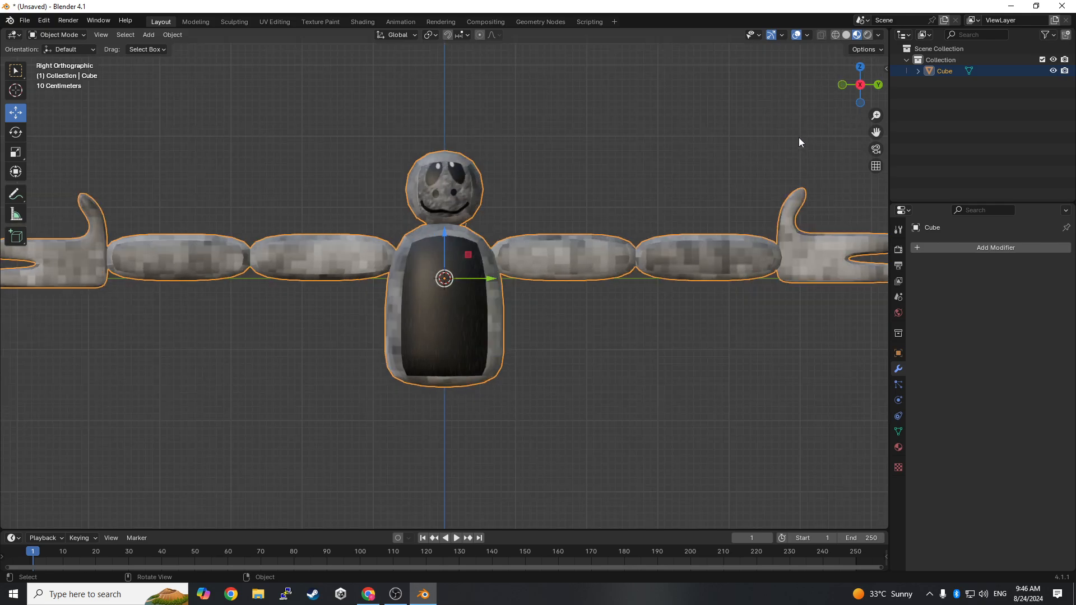
{"action": "left_click", "coordinate": [150, 35]}
{"action": "left_click", "coordinate": [149, 35]}
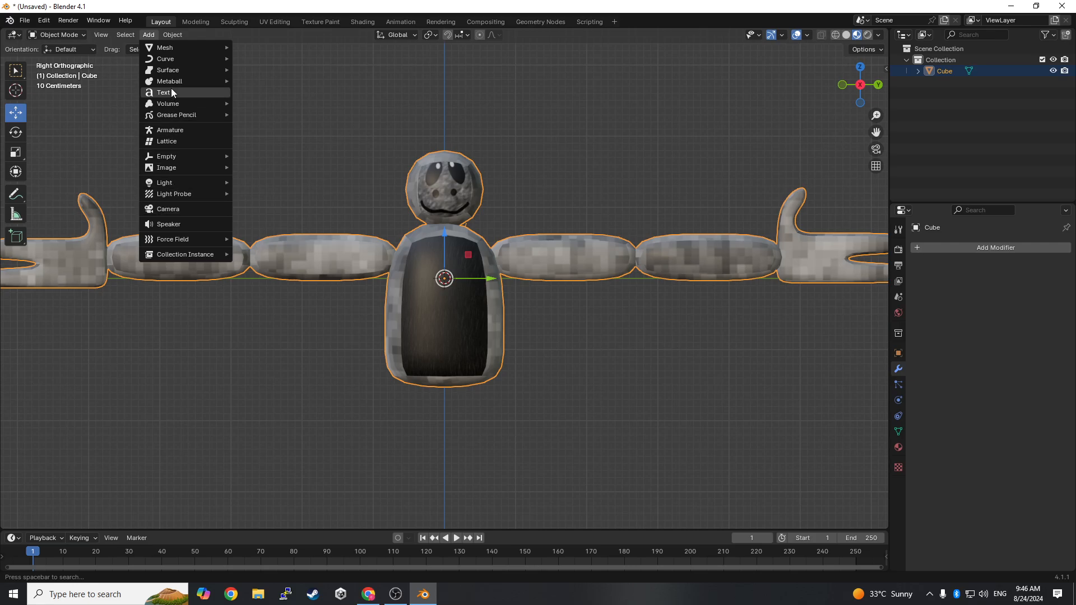
{"action": "left_click", "coordinate": [177, 131]}
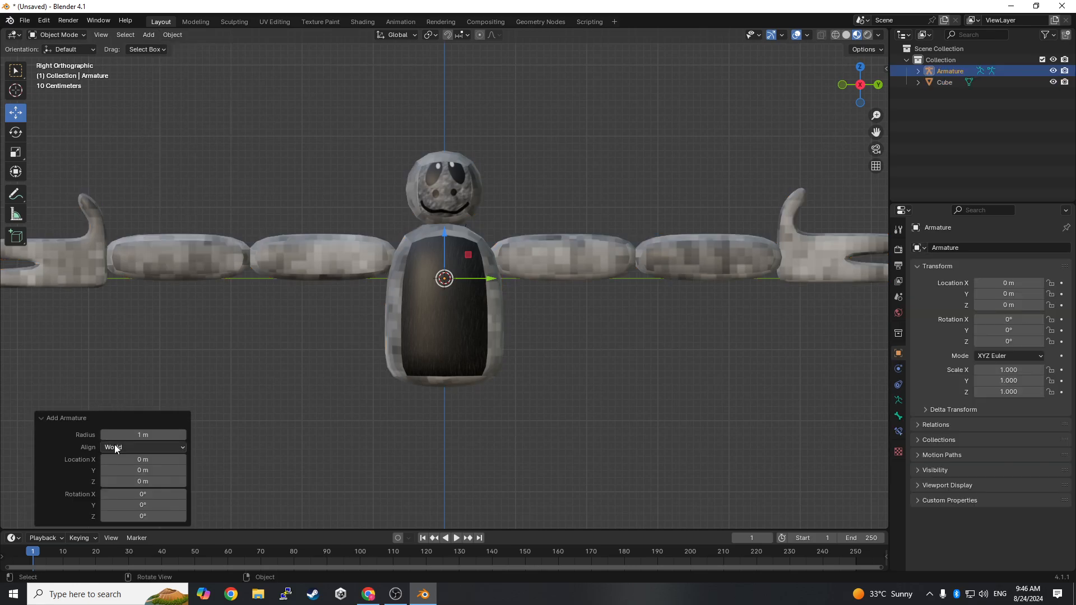
- Set the armature to display In Front and move it about 1.44 m down to the base of the torso
{"action": "left_click", "coordinate": [898, 400]}
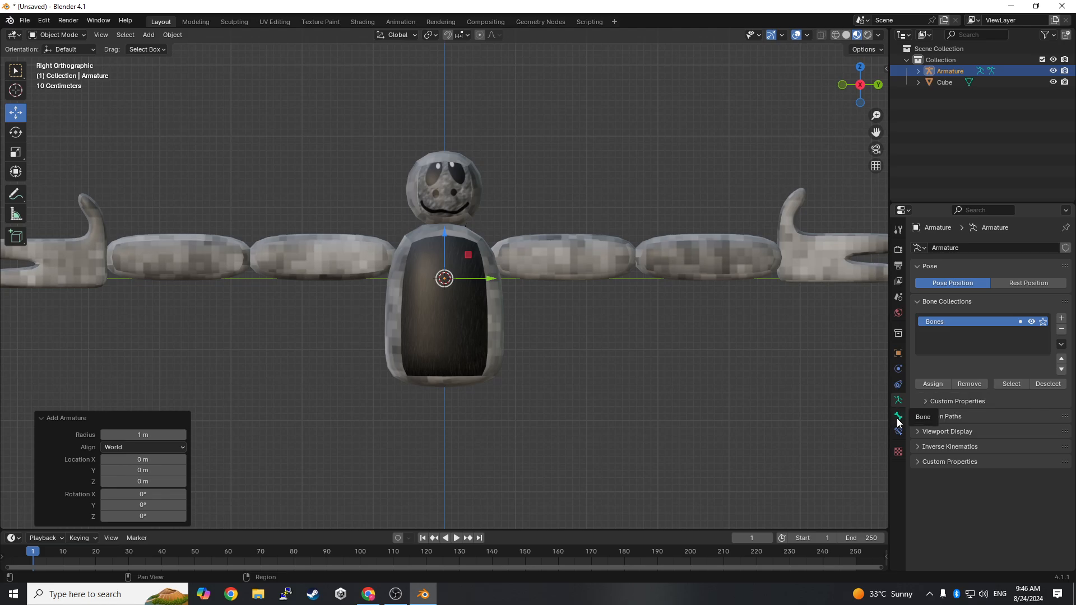
{"action": "left_click", "coordinate": [937, 431]}
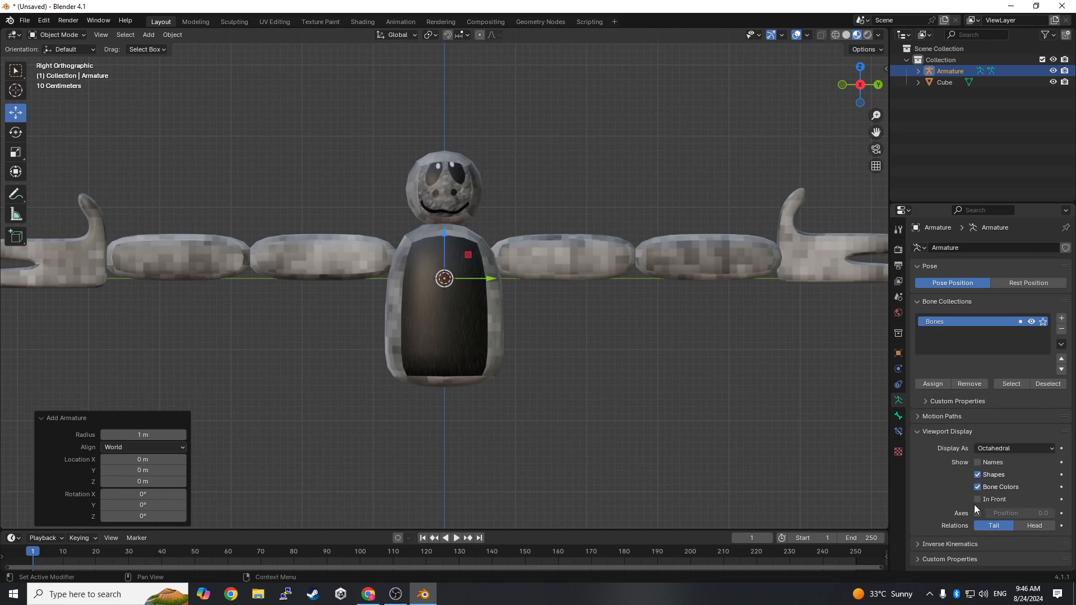
{"action": "left_click", "coordinate": [978, 500]}
{"action": "left_click_drag", "start_coordinate": [448, 234], "coordinate": [463, 337]}
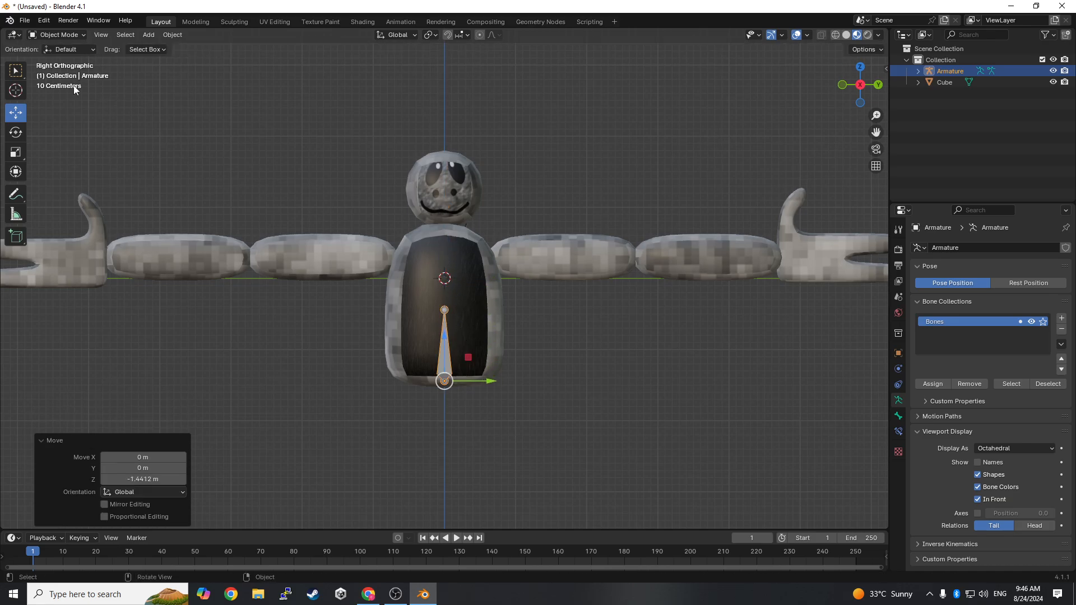
- In the armature's Edit Mode, raise the bone's tip about 0.8 m so it reaches the upper torso at arm height
{"action": "key", "text": "Tab"}
{"action": "left_click", "coordinate": [444, 310]}
{"action": "key", "text": "g"}
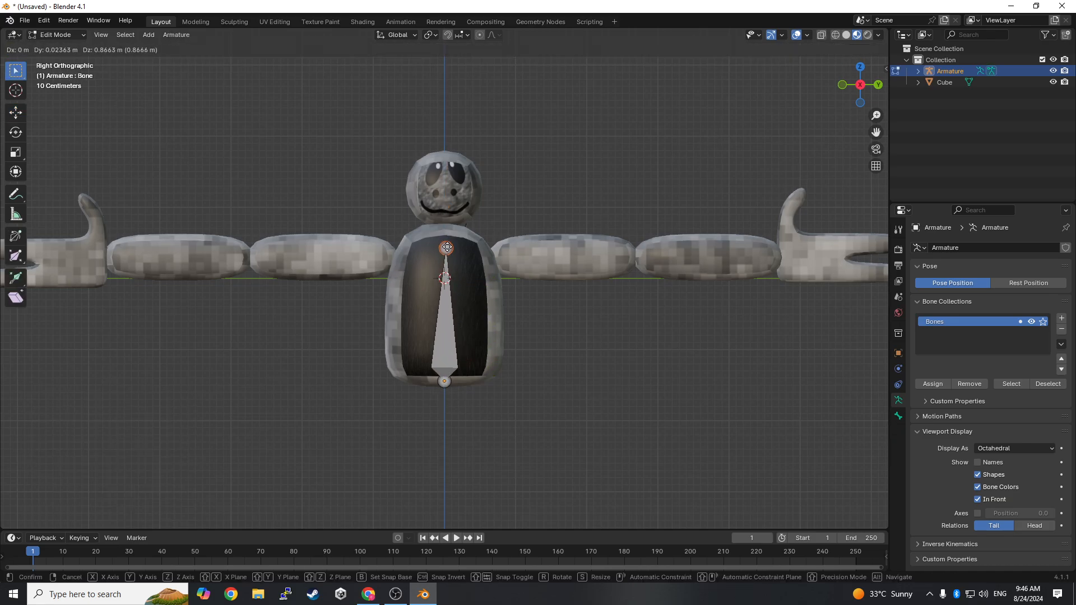
{"action": "left_click", "coordinate": [444, 253]}
- Extrude a neck bone about 0.44 m up from the spine tip and a head bone about 0.98 m to the top of the head
{"action": "key", "text": "e"}
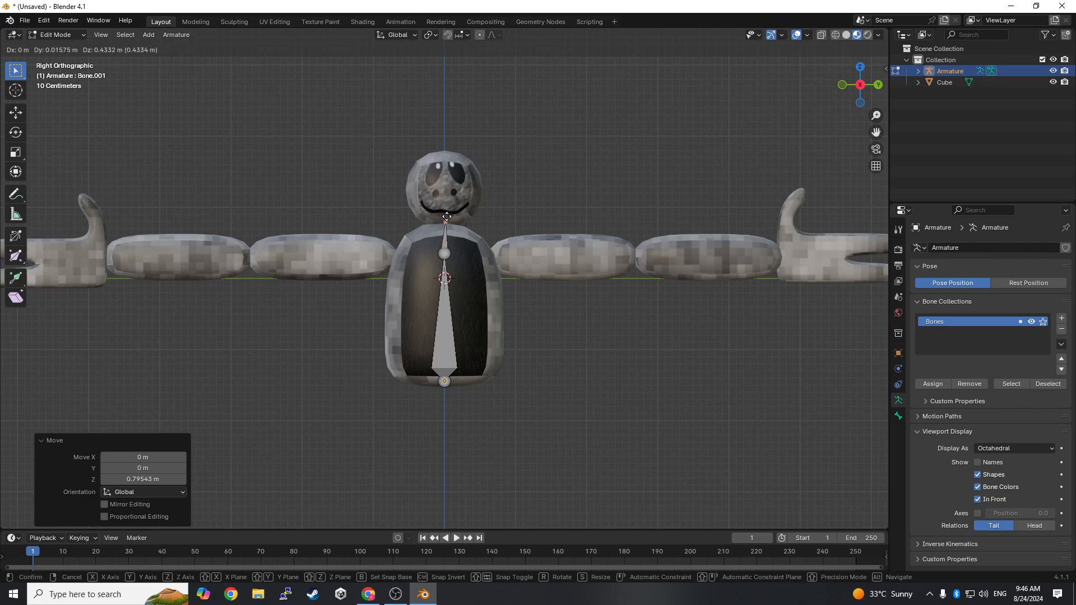
{"action": "left_click", "coordinate": [446, 216]}
{"action": "key", "text": "e"}
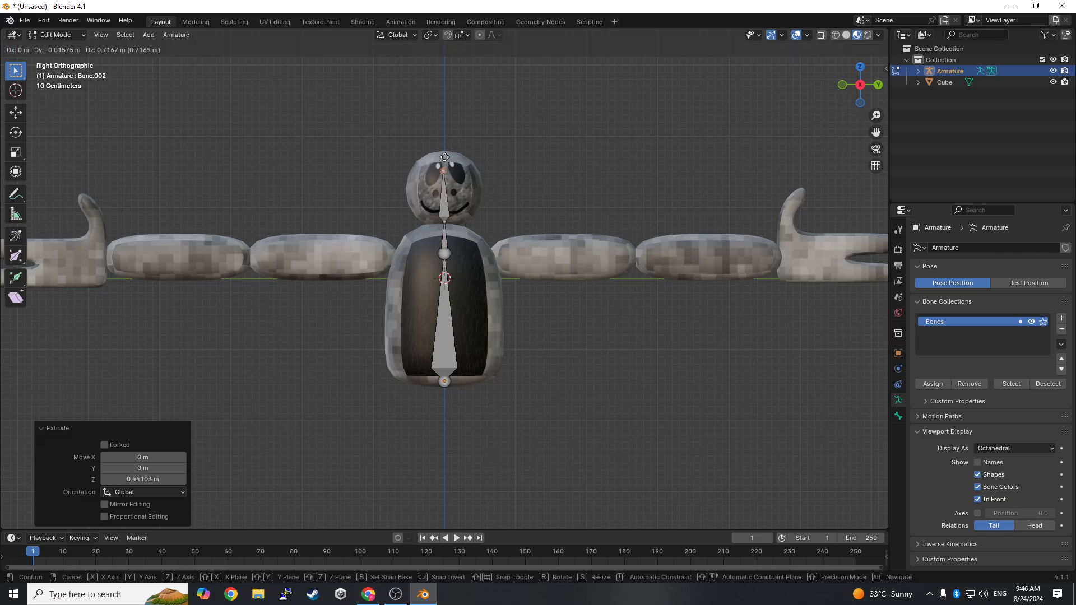
{"action": "left_click", "coordinate": [448, 143]}
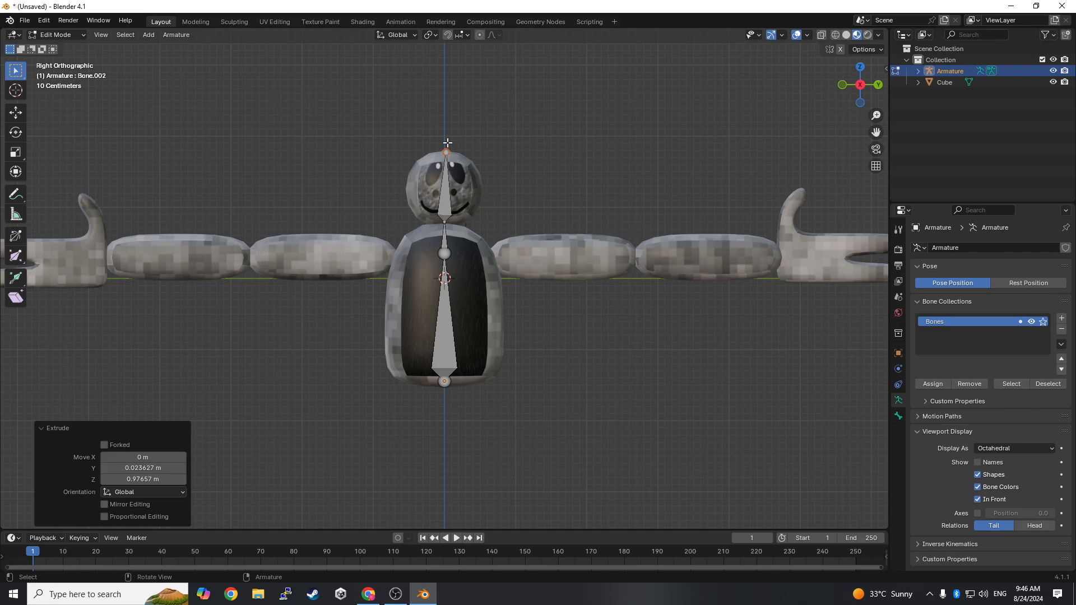
- Extrude shoulder, upper arm and forearm bones from the spine tip toward +Y, about 0.72 m, 1.95 m and 2.05 m long, ending at the wrist
{"action": "left_click", "coordinate": [444, 262]}
{"action": "key", "text": "e"}
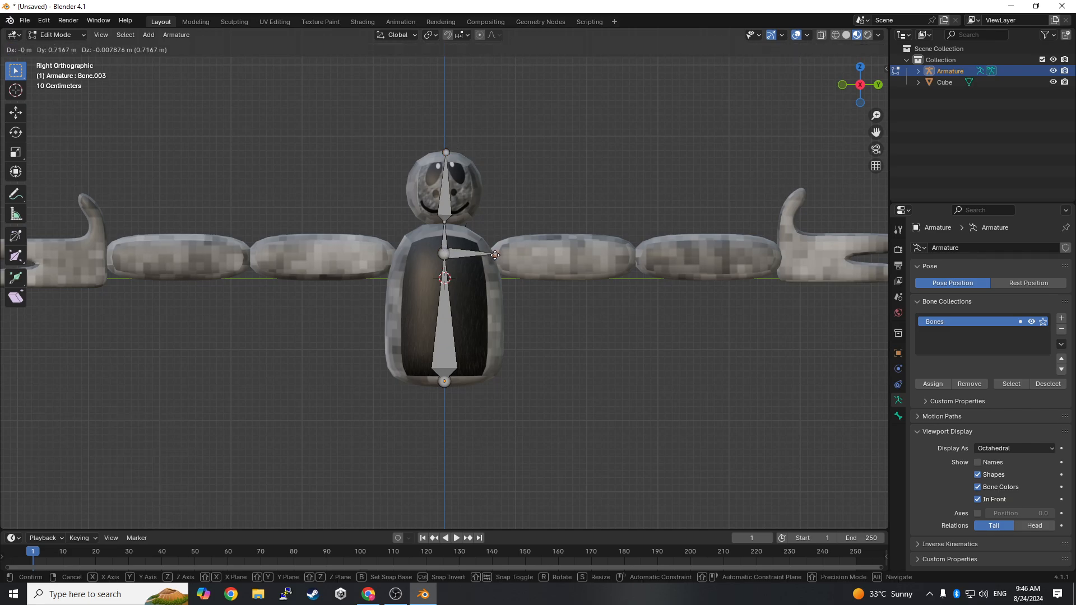
{"action": "left_click", "coordinate": [495, 257]}
{"action": "key", "text": "e"}
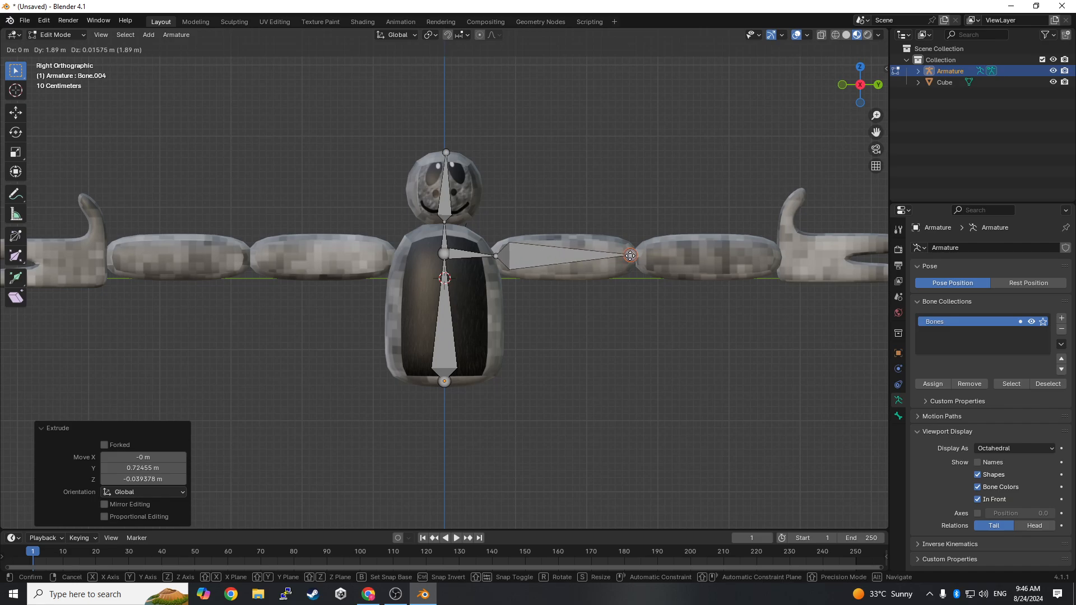
{"action": "left_click", "coordinate": [633, 257]}
{"action": "key", "text": "e"}
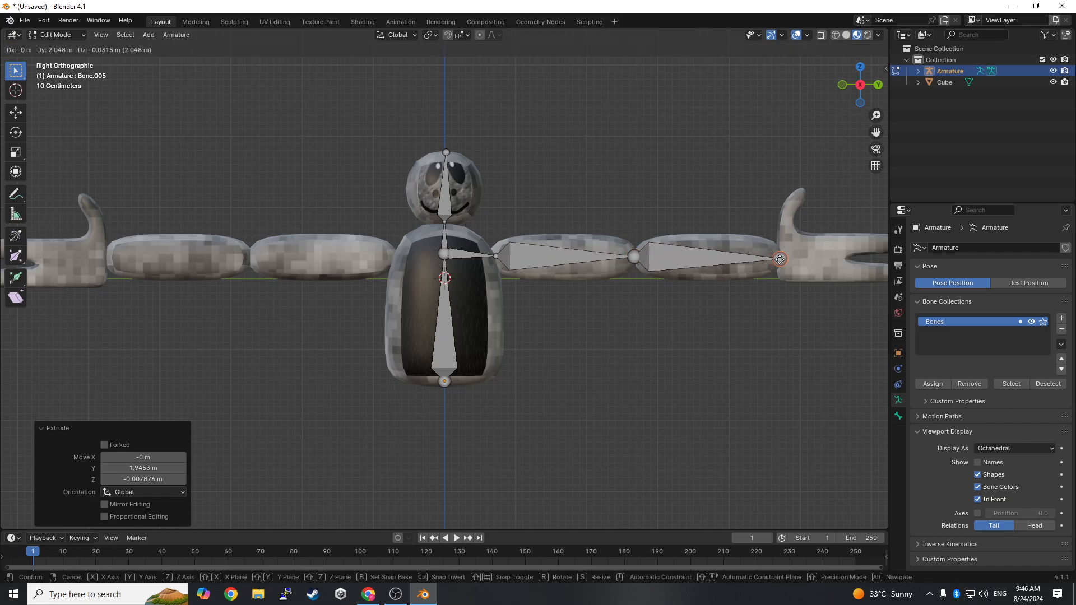
{"action": "left_click", "coordinate": [779, 258]}
- Extrude shoulder, upper arm and forearm bones from the spine tip toward -Y, about 0.69 m, 2.06 m and 1.95 m long, ending at the wrist
{"action": "left_click", "coordinate": [441, 255]}
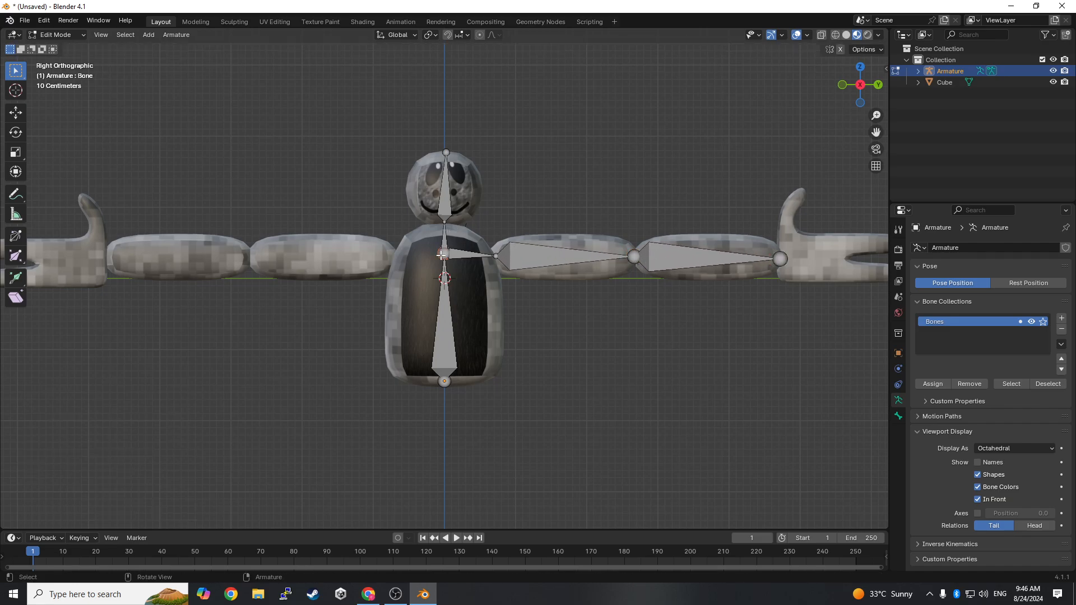
{"action": "key", "text": "e"}
{"action": "left_click", "coordinate": [391, 257]}
{"action": "key", "text": "e"}
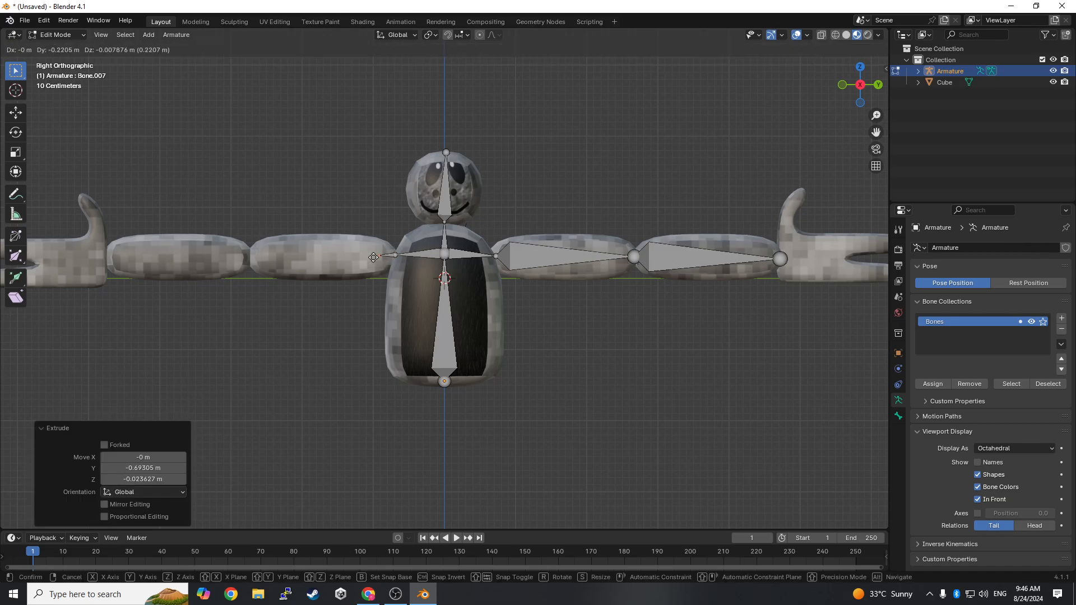
{"action": "left_click", "coordinate": [249, 254]}
{"action": "key", "text": "e"}
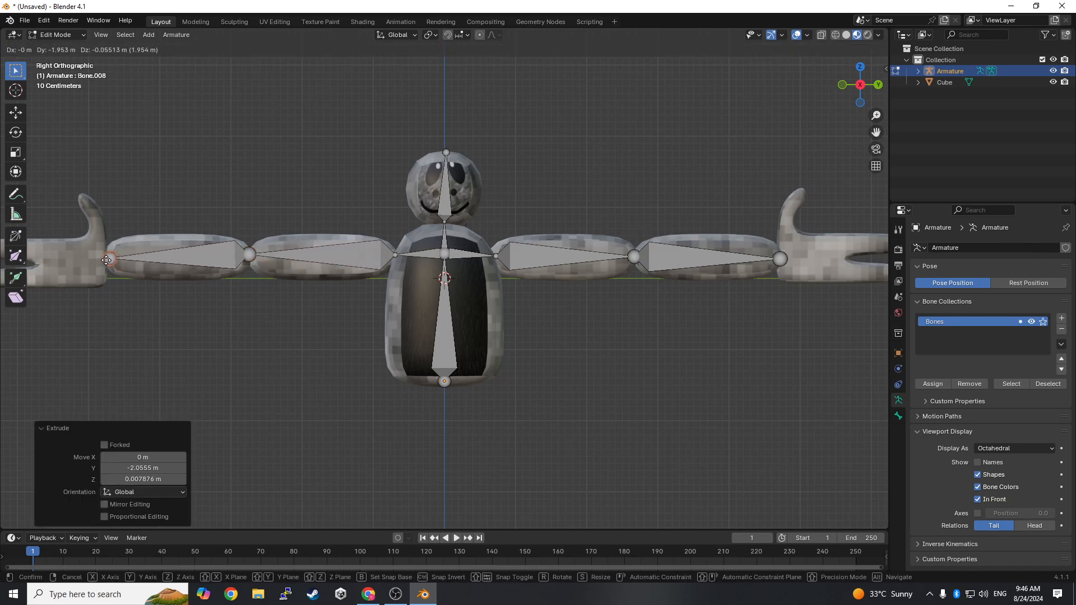
{"action": "left_click", "coordinate": [110, 258]}
- Extrude a bone about 0.42 m long from the +Y forearm's wrist joint into the palm of the hand
{"action": "middle_click_drag", "start_coordinate": [564, 322], "coordinate": [174, 324]}
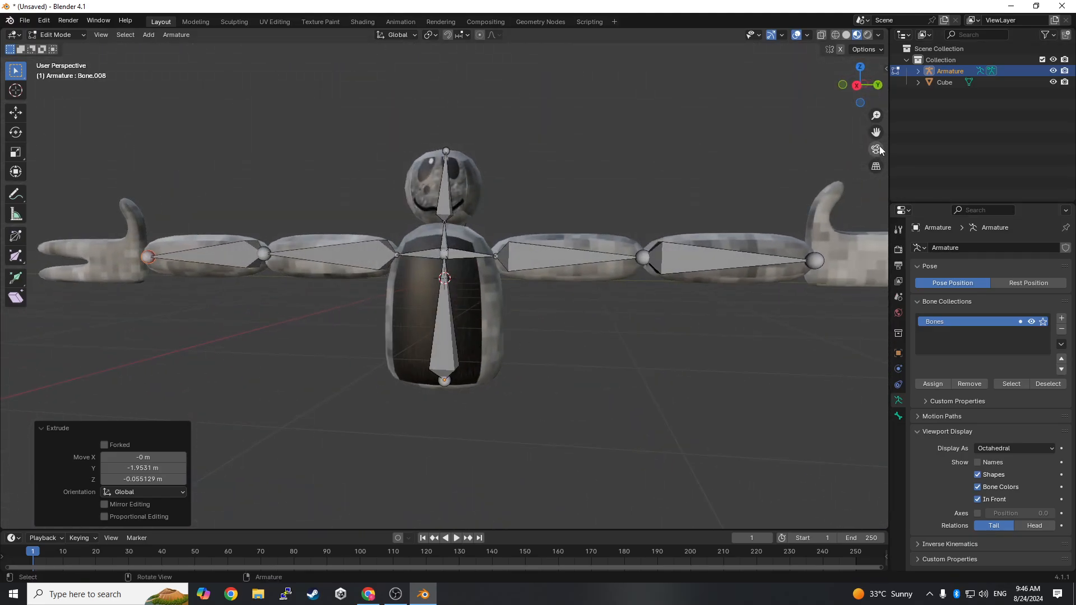
{"action": "left_click", "coordinate": [856, 85]}
{"action": "mouse_move", "coordinate": [769, 308]}
{"action": "middle_mouse_down", "text": "shift"}
{"action": "mouse_move", "coordinate": [612, 321]}
{"action": "mouse_move", "coordinate": [773, 299]}
{"action": "middle_mouse_up", "text": "shift"}
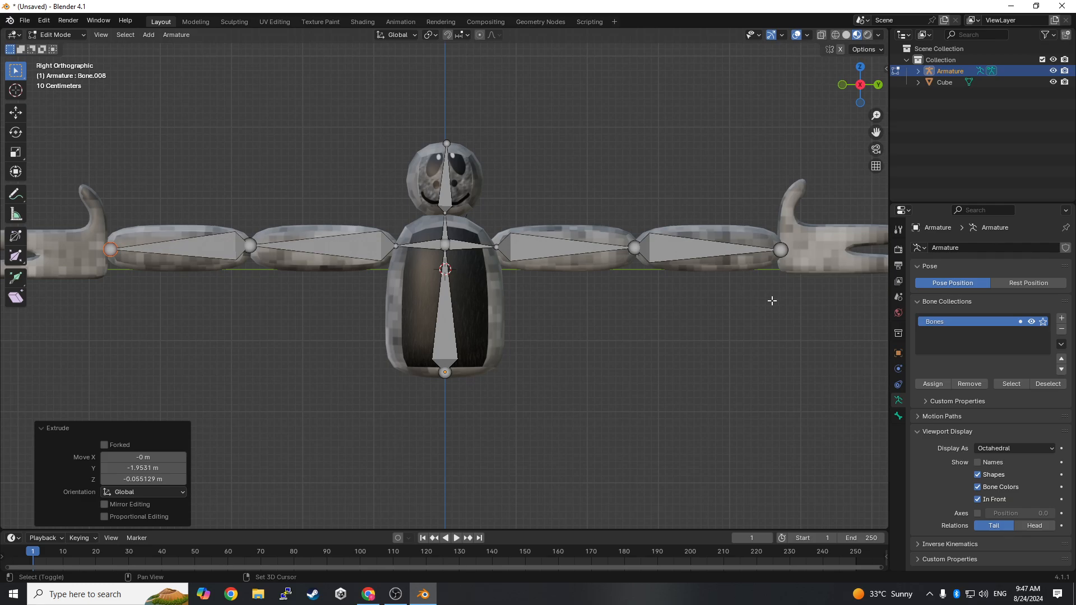
{"action": "middle_click_drag", "start_coordinate": [775, 301], "coordinate": [526, 329], "text": "shift"}
{"action": "key", "text": "e"}
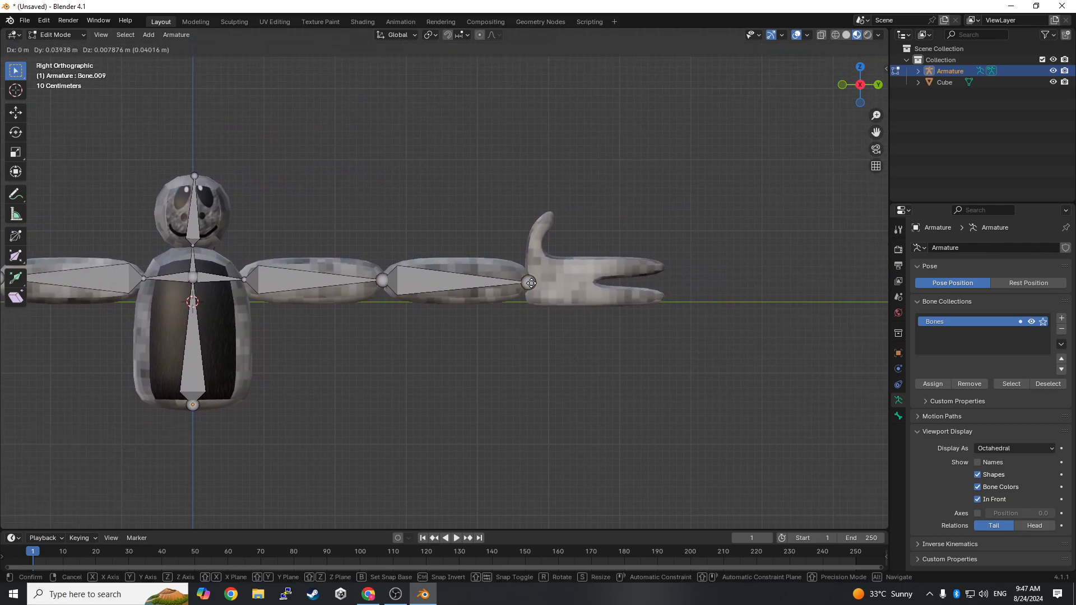
{"action": "left_click", "coordinate": [559, 280]}
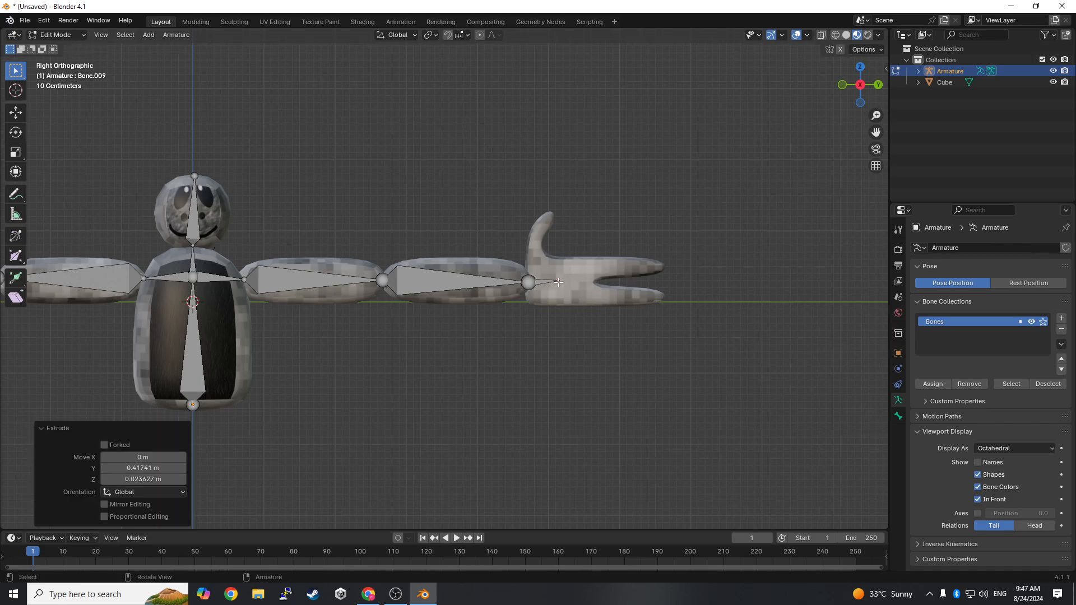
- Extrude a four-bone chain from the +Y palm joint to the thumb tip, the first bone about 0.46 m and the last about 0.27 m long
{"action": "key", "text": "e"}
{"action": "left_click", "coordinate": [534, 260]}
{"action": "key", "text": "e"}
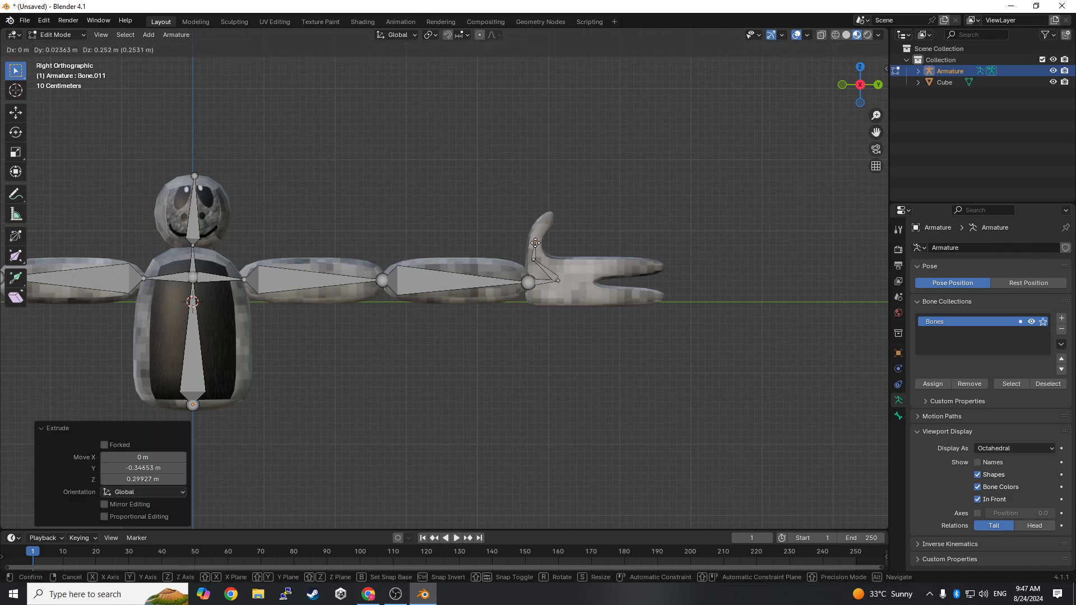
{"action": "left_click", "coordinate": [535, 242]}
{"action": "key", "text": "e"}
{"action": "left_click", "coordinate": [552, 214]}
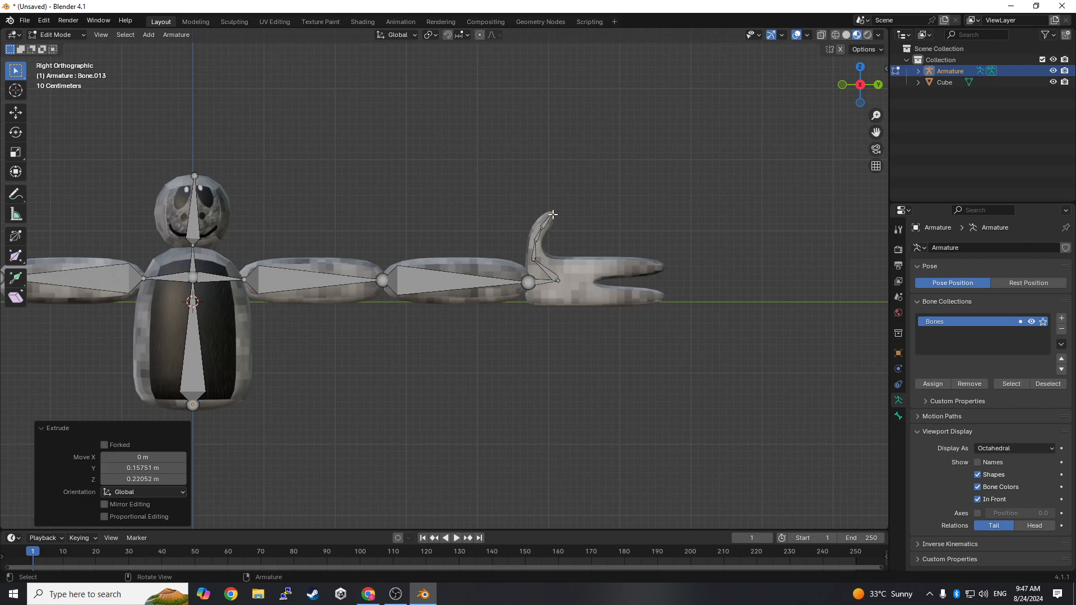
- Extrude four bones from the +Y palm joint through the lower finger to its tip, starting about 0.45 m and ending about 0.36 m long
{"action": "left_click", "coordinate": [558, 280]}
{"action": "key", "text": "e"}
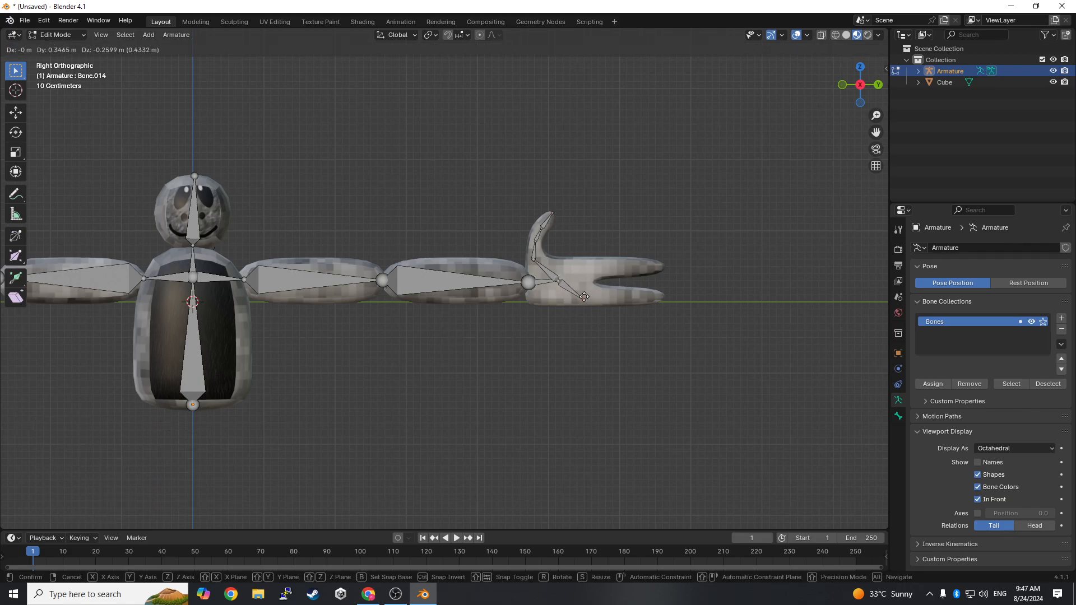
{"action": "left_click", "coordinate": [585, 297]}
{"action": "key", "text": "e"}
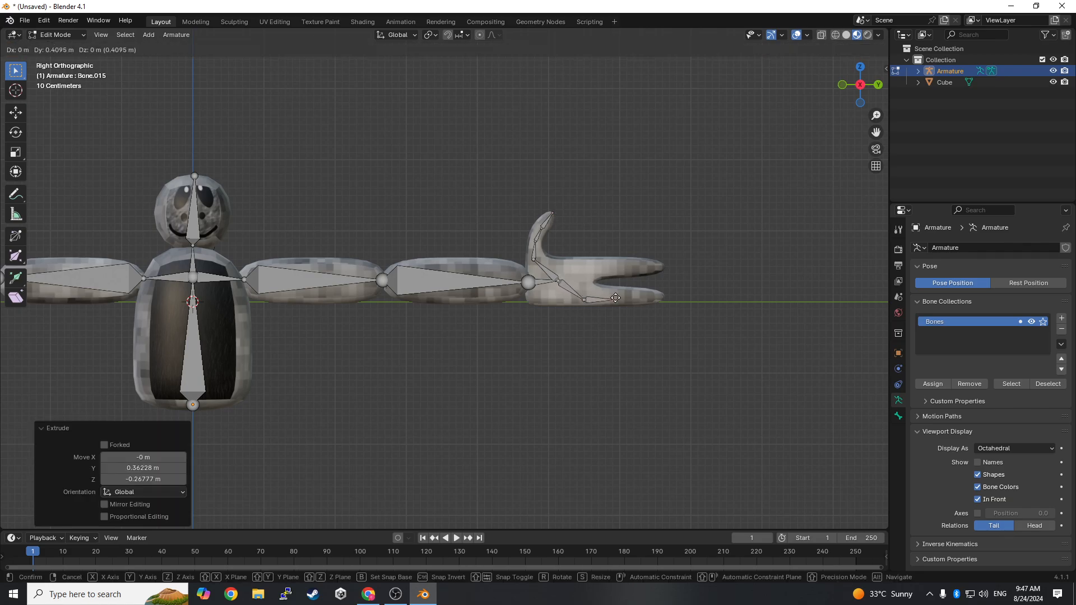
{"action": "left_click", "coordinate": [639, 297]}
{"action": "key", "text": "e"}
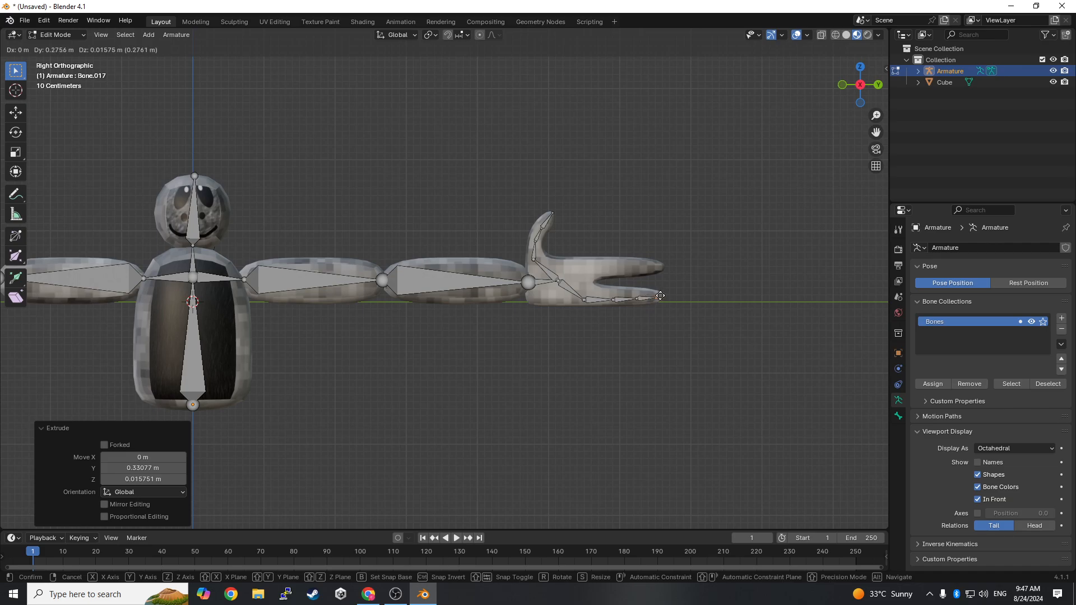
{"action": "left_click", "coordinate": [667, 294]}
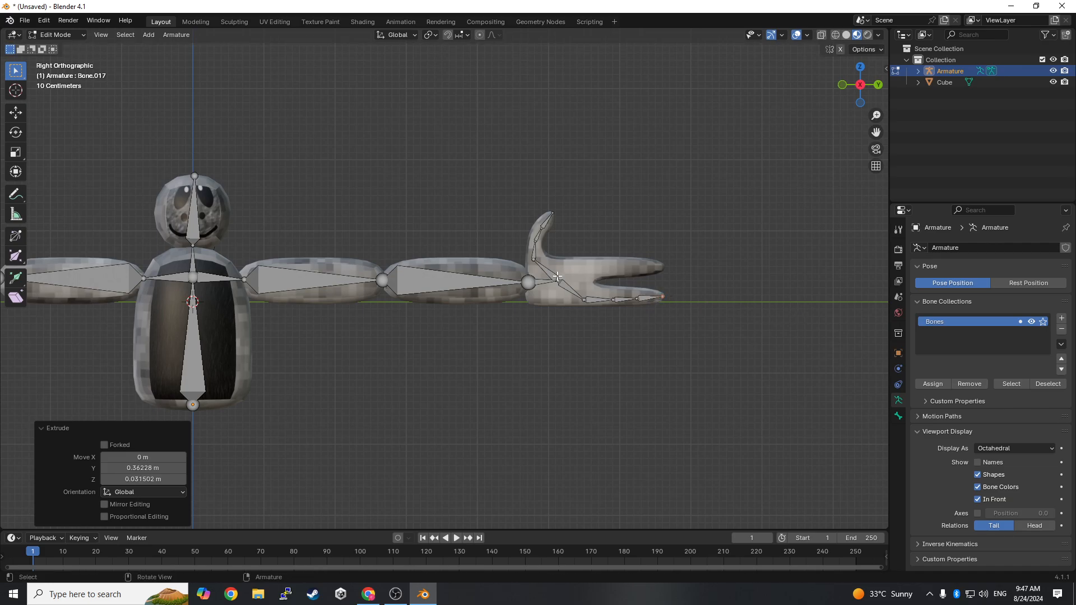
- Extrude four bones from the +Y palm joint through the upper finger to its tip, about 0.53 m, 0.40 m, 0.31 m and 0.29 m long
{"action": "key", "text": "e"}
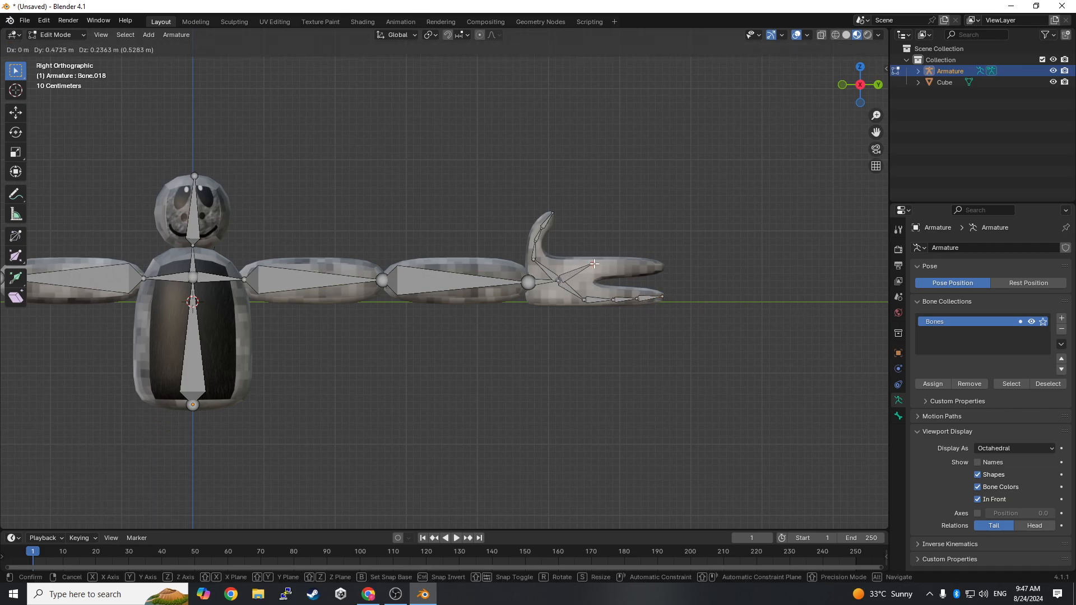
{"action": "left_click", "coordinate": [594, 264]}
{"action": "key", "text": "e"}
{"action": "left_click", "coordinate": [623, 266]}
{"action": "key", "text": "e"}
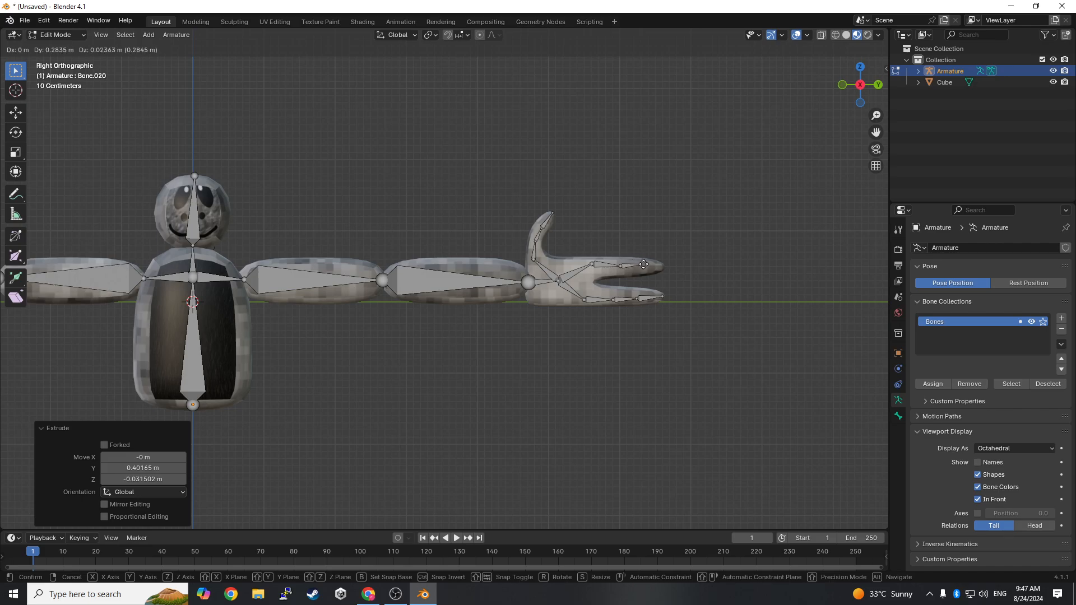
{"action": "left_click", "coordinate": [643, 264]}
{"action": "key", "text": "e"}
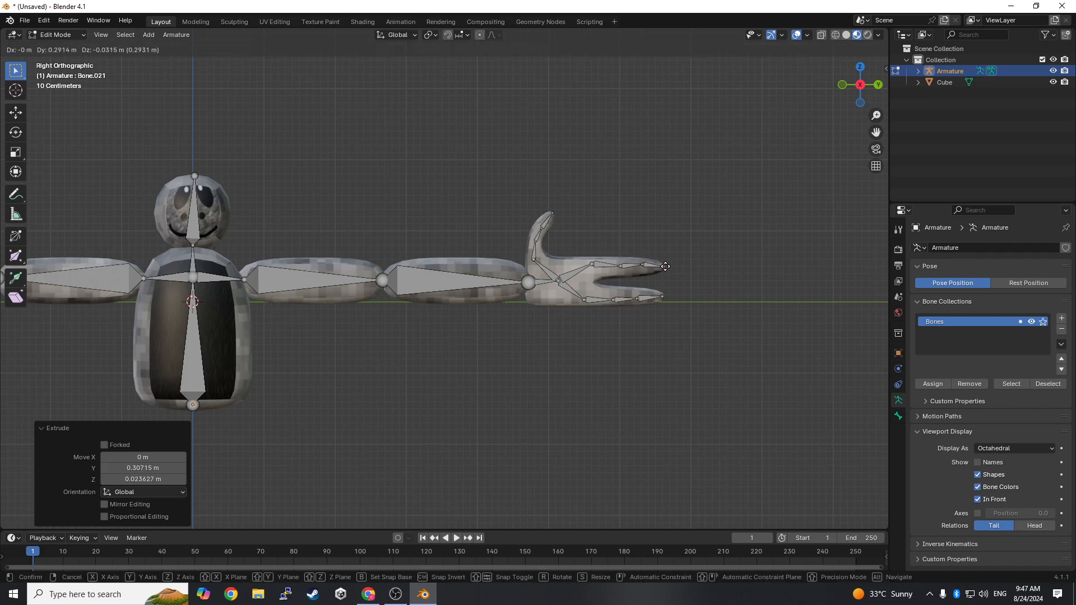
{"action": "left_click", "coordinate": [667, 267]}
- Extrude a short bone from the -Y forearm's wrist joint into the palm of the hand
{"action": "middle_click_drag", "start_coordinate": [390, 327], "coordinate": [777, 322], "text": "shift"}
{"action": "middle_click_drag", "start_coordinate": [489, 268], "coordinate": [596, 265], "text": "shift"}
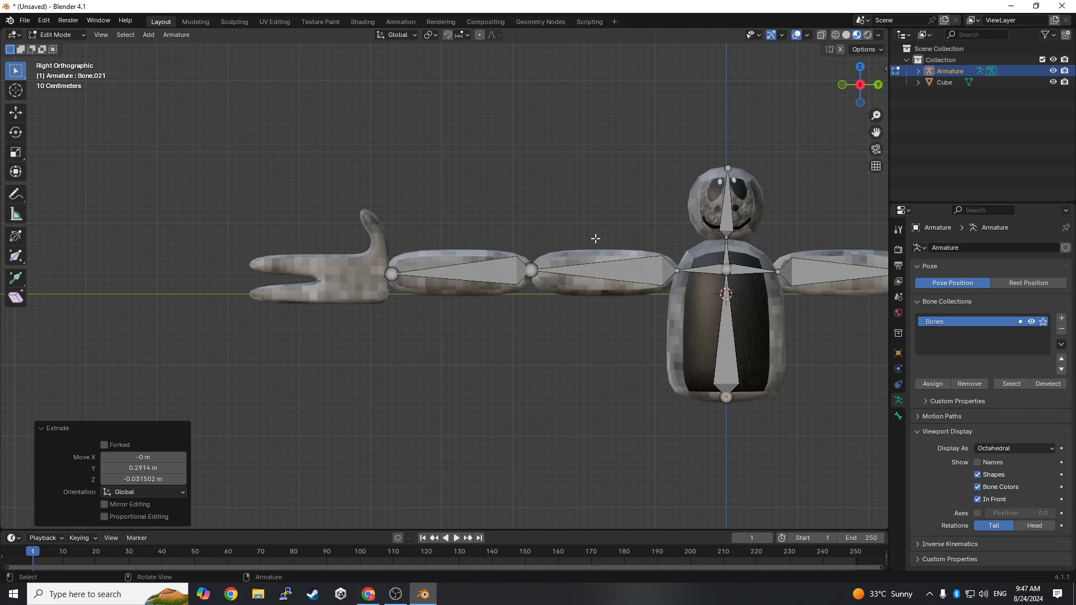
{"action": "key", "text": "e"}
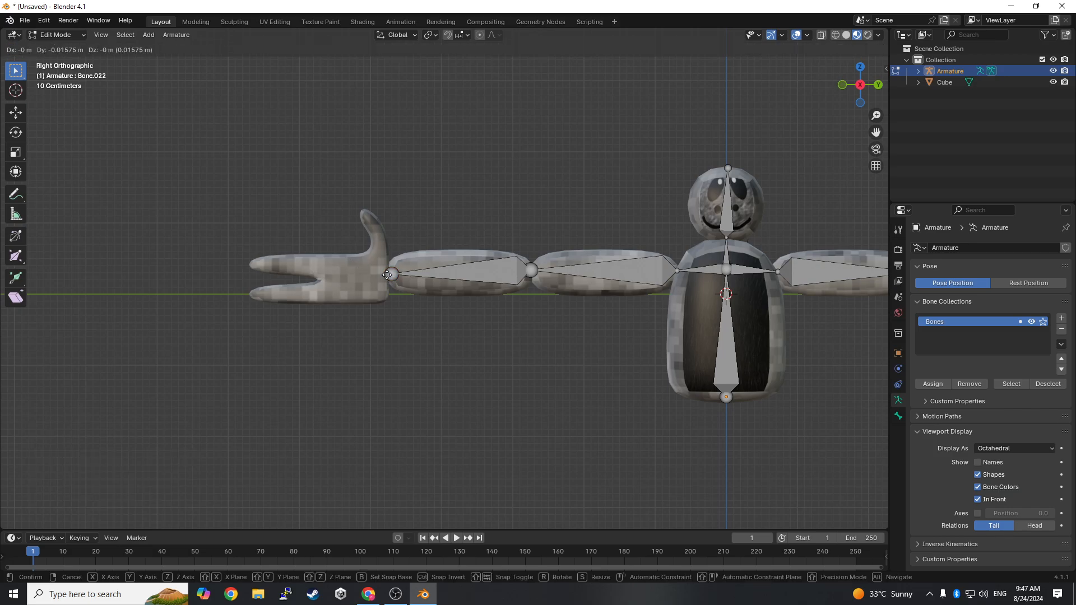
{"action": "left_click", "coordinate": [367, 271]}
- Extrude four bones from the -Y palm joint up the thumb to its tip, about 0.42 m, 0.18 m, 0.16 m and 0.17 m long
{"action": "key", "text": "e"}
{"action": "left_click", "coordinate": [380, 245]}
{"action": "key", "text": "e"}
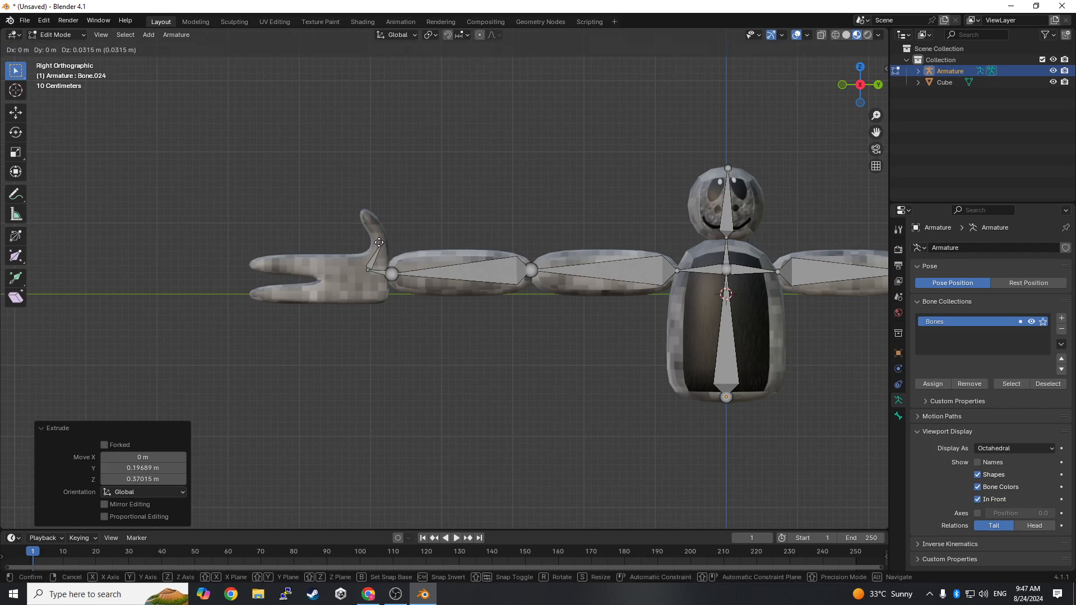
{"action": "left_click", "coordinate": [375, 232]}
{"action": "key", "text": "e"}
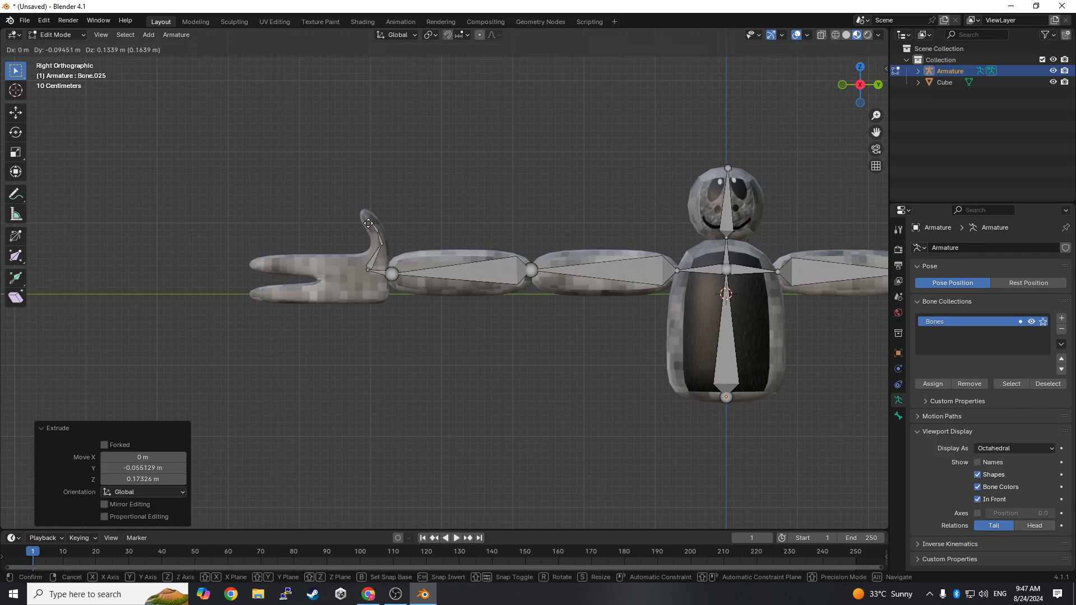
{"action": "left_click", "coordinate": [367, 222]}
{"action": "key", "text": "e"}
{"action": "left_click", "coordinate": [360, 215]}
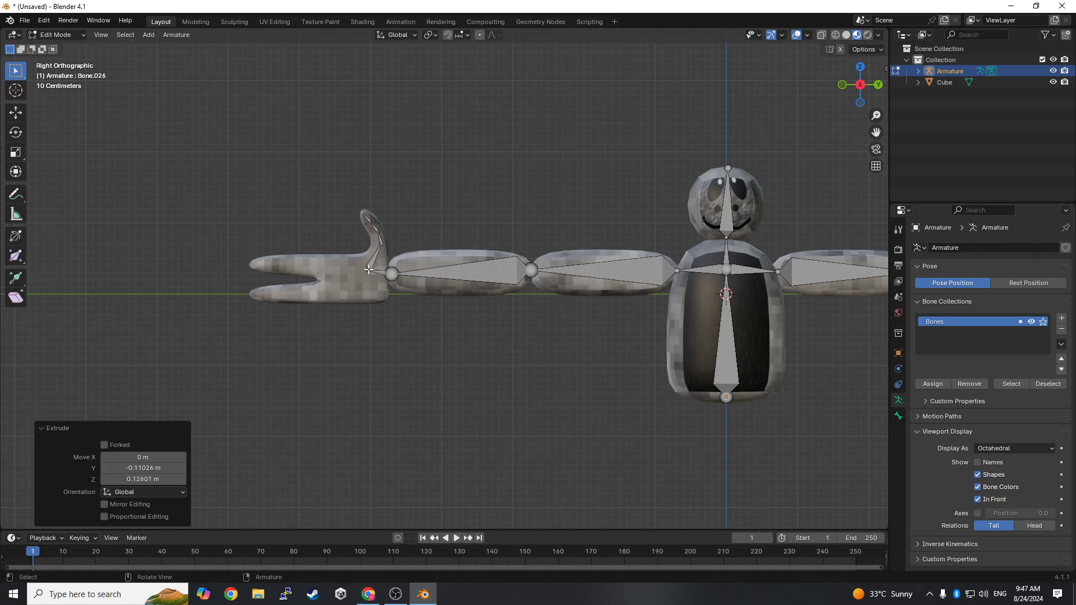
- Extrude four bones from the -Y palm joint through the lower finger to its tip, the first two about 0.56 m and 0.39 m long
{"action": "left_click", "coordinate": [368, 270]}
{"action": "key", "text": "e"}
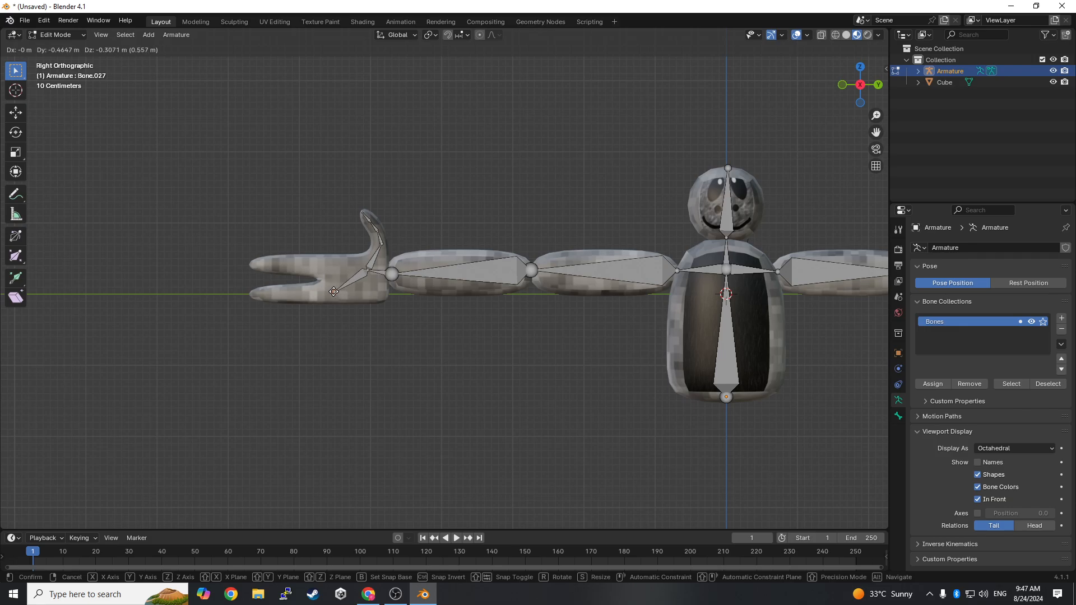
{"action": "left_click", "coordinate": [334, 292]}
{"action": "key", "text": "e"}
{"action": "left_click", "coordinate": [306, 291]}
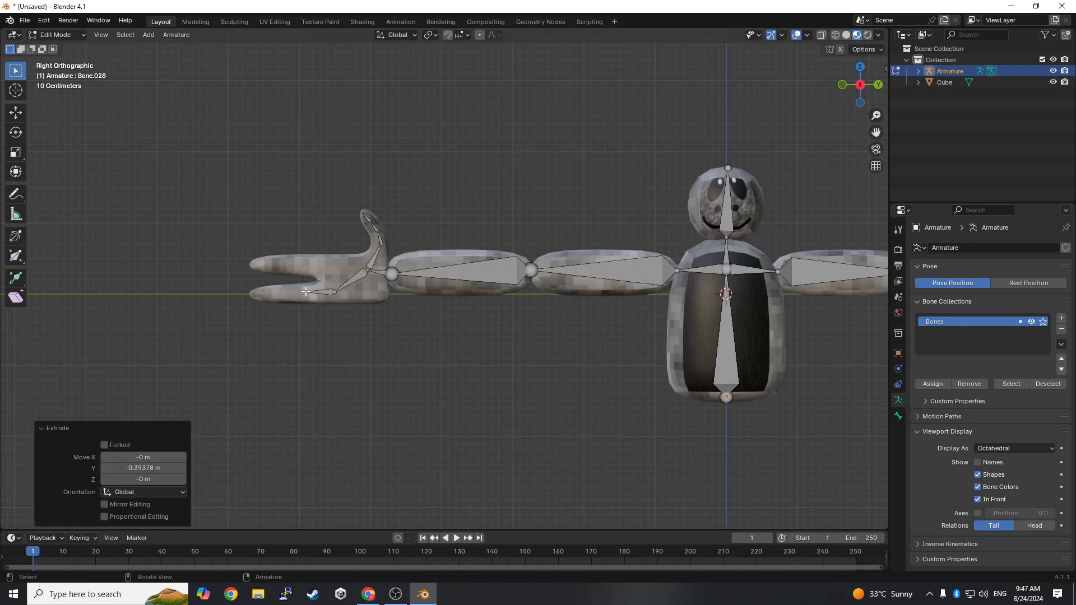
{"action": "key", "text": "e"}
{"action": "left_click", "coordinate": [279, 294]}
{"action": "key", "text": "e"}
{"action": "left_click", "coordinate": [242, 293]}
- Extrude four bones from the -Y palm joint through the upper finger to its tip, about 0.42 m, 0.34 m, 0.37 m and 0.52 m long
{"action": "left_click", "coordinate": [367, 270]}
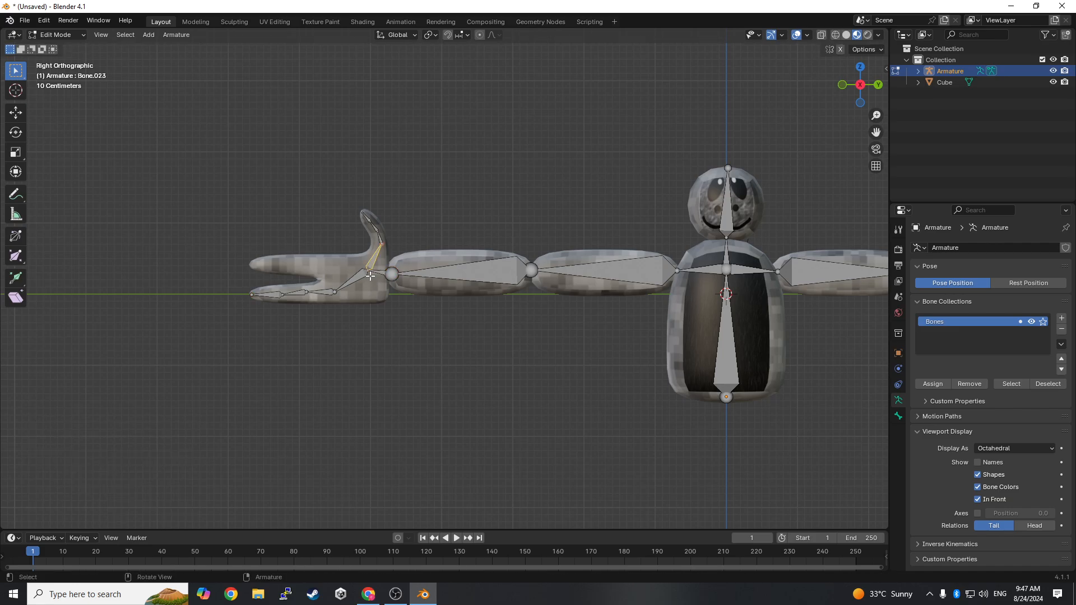
{"action": "left_click", "coordinate": [370, 273]}
{"action": "key", "text": "e"}
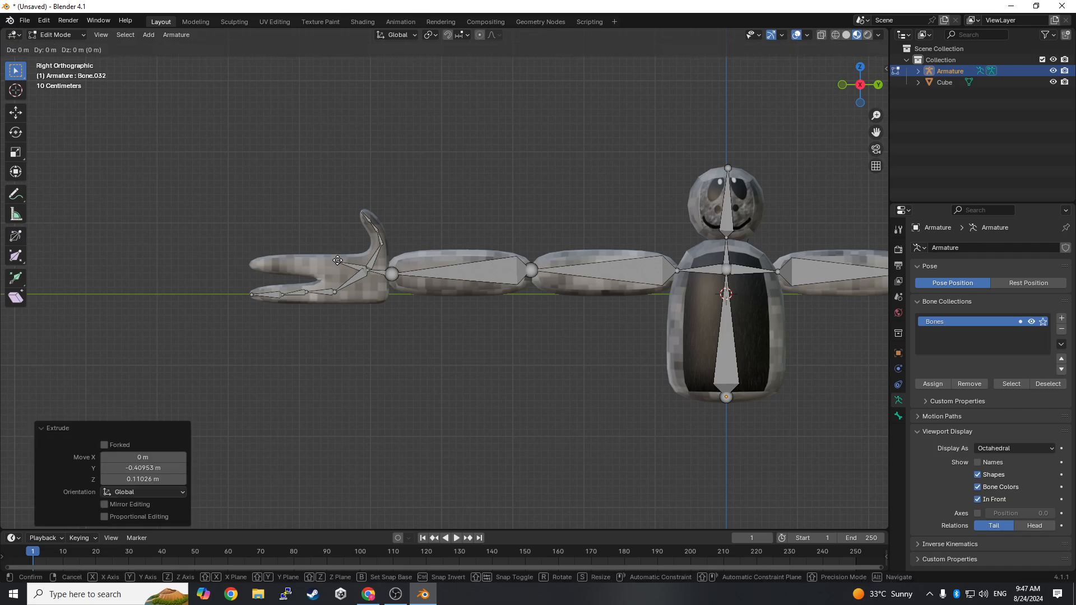
{"action": "left_click", "coordinate": [314, 261]}
{"action": "key", "text": "e"}
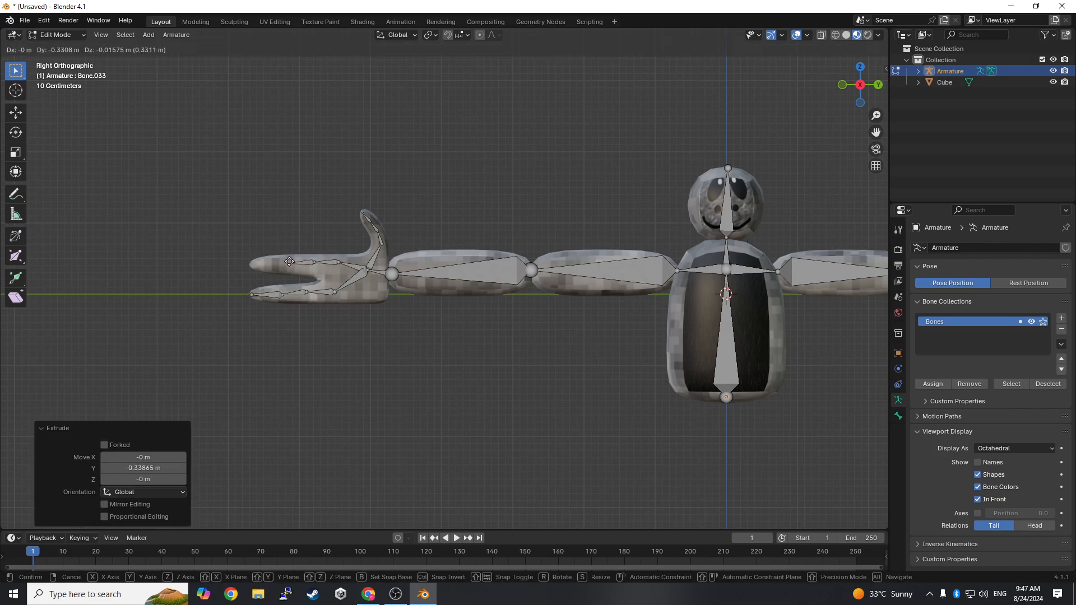
{"action": "left_click", "coordinate": [287, 260]}
{"action": "key", "text": "e"}
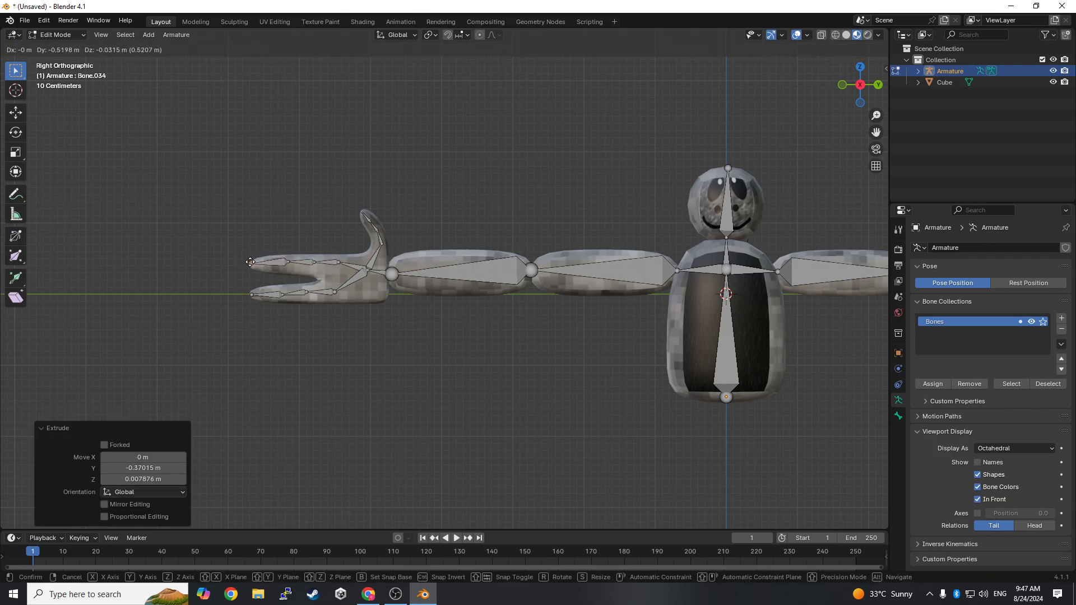
{"action": "left_click", "coordinate": [250, 263]}
- Switch the finished armature from Edit Mode to Object Mode and deselect it
{"action": "scroll", "coordinate": [685, 320], "scroll_direction": "down", "scroll_amount": 4}
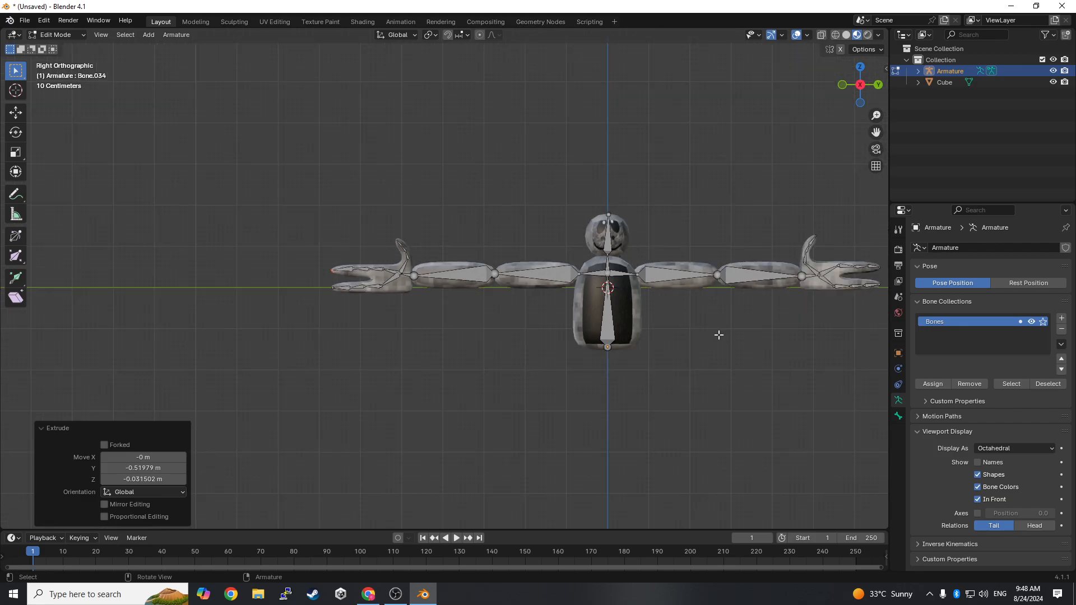
{"action": "middle_click_drag", "start_coordinate": [719, 334], "coordinate": [196, 217]}
{"action": "left_click", "coordinate": [65, 36]}
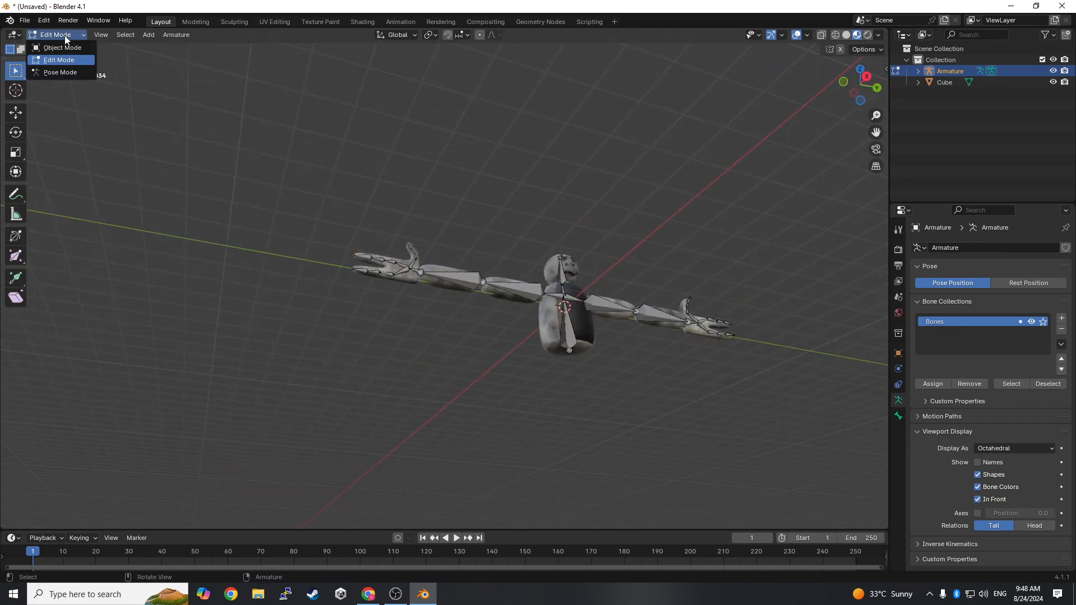
{"action": "left_click", "coordinate": [62, 48]}
{"action": "scroll", "coordinate": [664, 310], "scroll_direction": "up", "scroll_amount": 5}
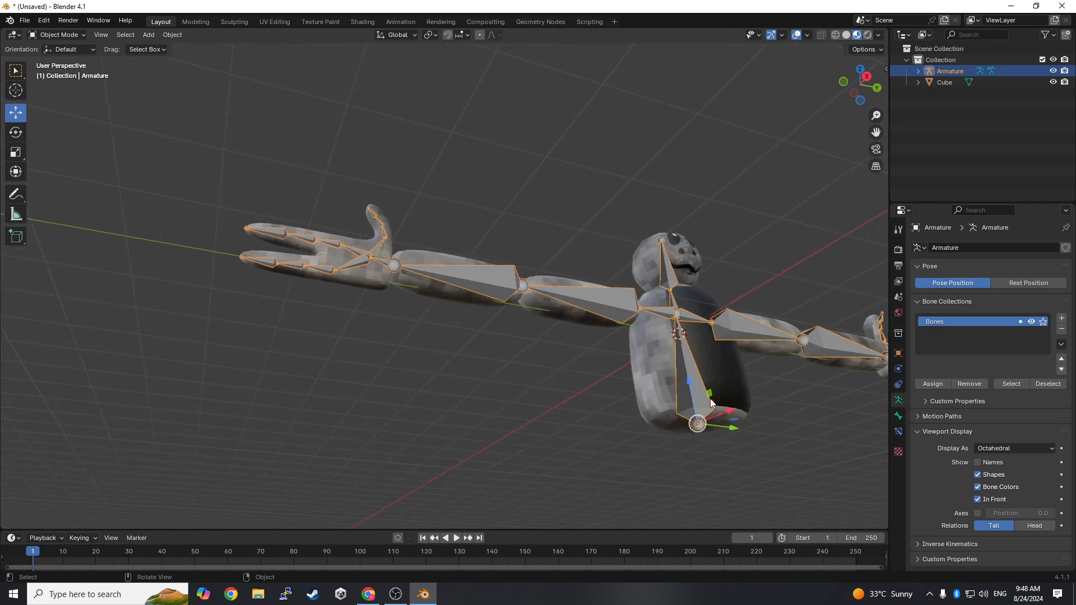
{"action": "middle_click_drag", "start_coordinate": [711, 398], "coordinate": [523, 353]}
{"action": "left_click", "coordinate": [604, 160]}
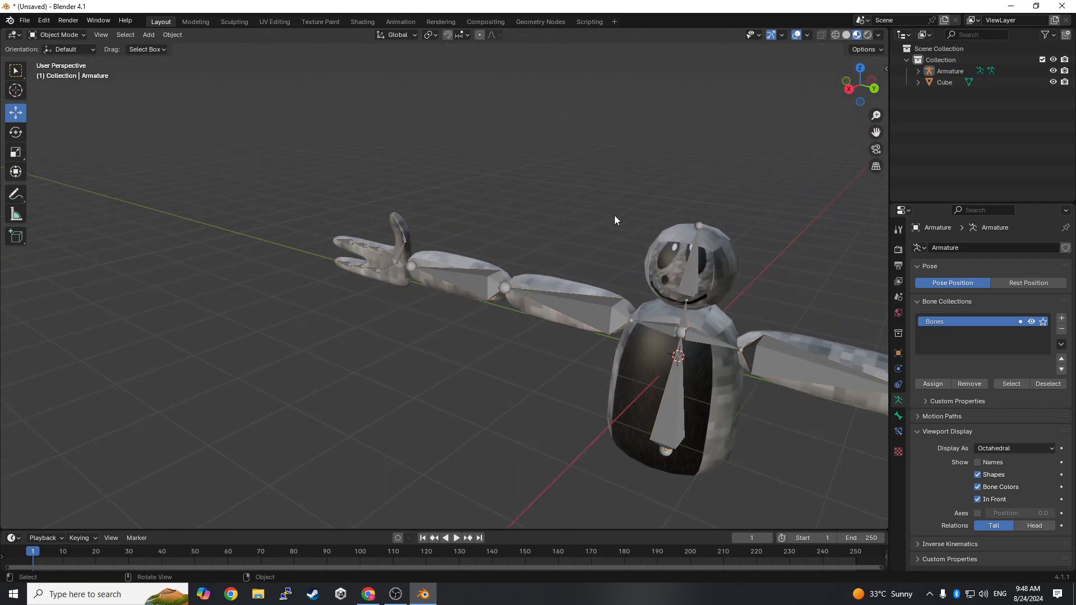
{"action": "middle_click_drag", "start_coordinate": [614, 215], "coordinate": [456, 274]}
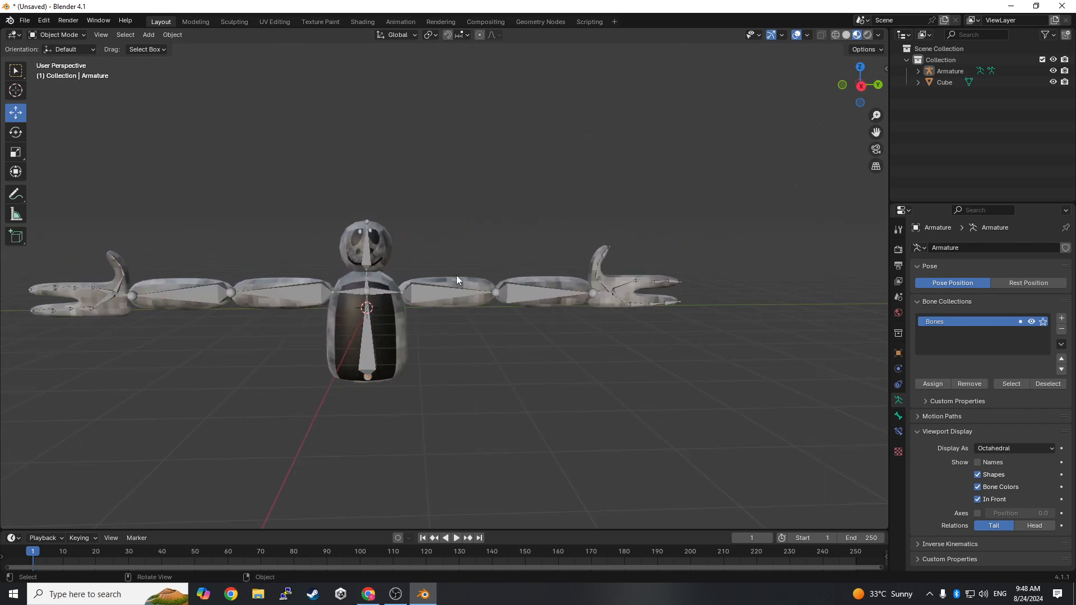
- Switch the armature to Pose Mode and try rotating the +Y forearm bone about its elbow
{"action": "left_click", "coordinate": [513, 289]}
{"action": "left_click", "coordinate": [59, 34]}
{"action": "left_click", "coordinate": [53, 63]}
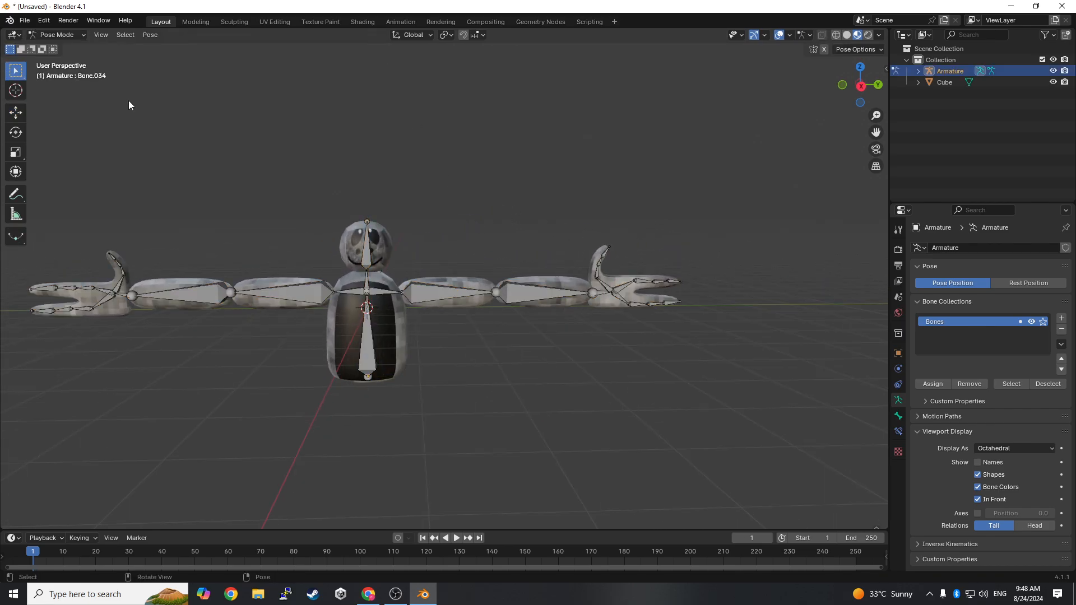
{"action": "left_click", "coordinate": [523, 291]}
{"action": "key", "text": "r"}
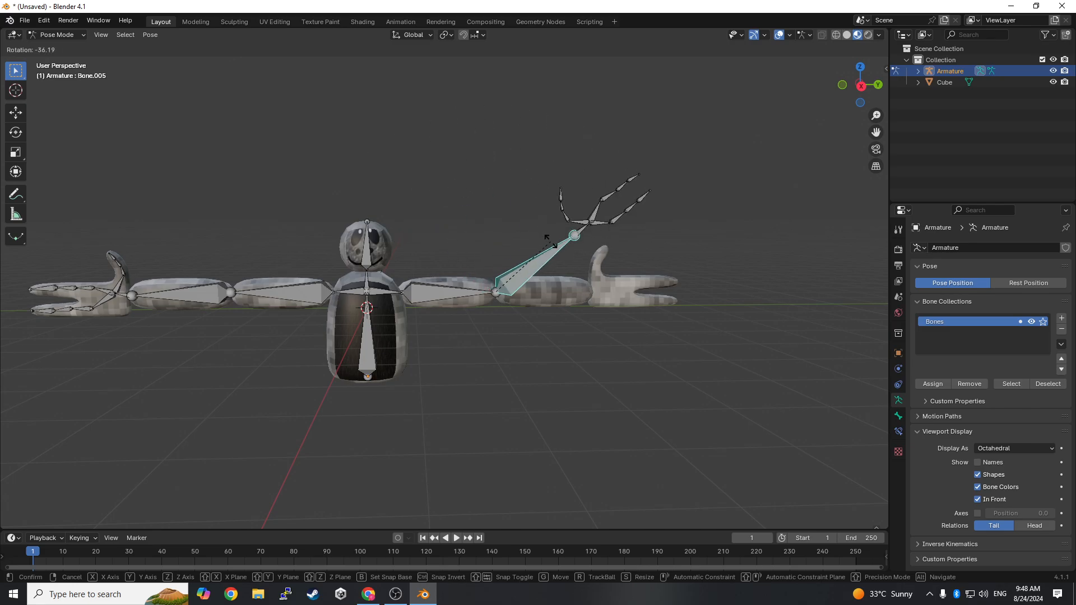
{"action": "right_click", "coordinate": [570, 268]}
{"action": "middle_click_drag", "start_coordinate": [570, 267], "coordinate": [930, 426]}
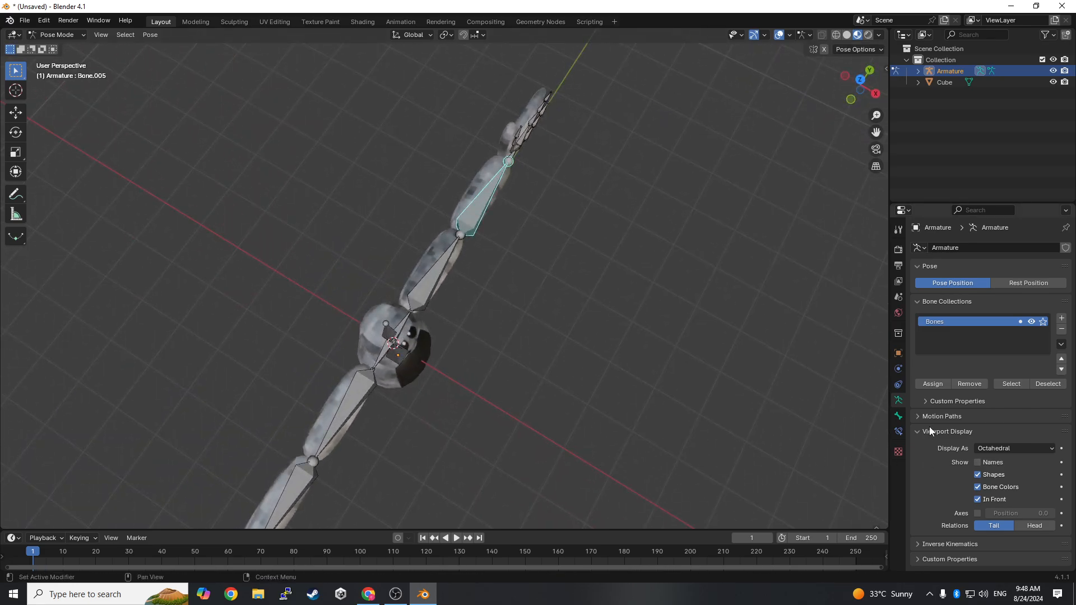
- Examine the +Y forearm bone's properties, including its inverse kinematics settings and bone constraints
{"action": "left_click", "coordinate": [899, 416]}
{"action": "middle_click_drag", "start_coordinate": [640, 336], "coordinate": [542, 243]}
{"action": "scroll", "coordinate": [550, 341], "scroll_direction": "up", "scroll_amount": 5}
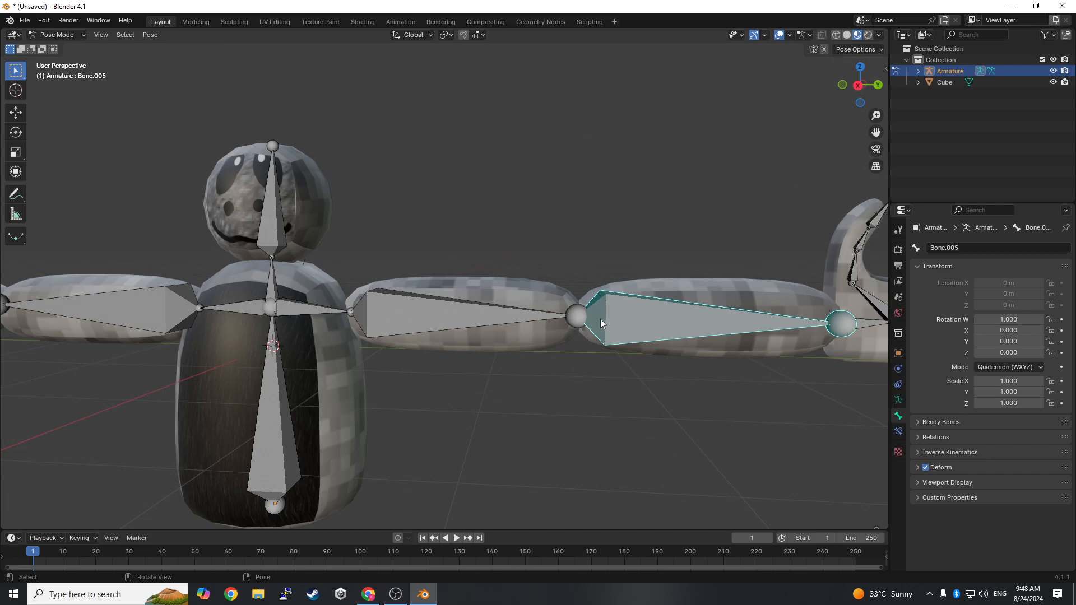
{"action": "middle_click_drag", "start_coordinate": [601, 318], "coordinate": [480, 476]}
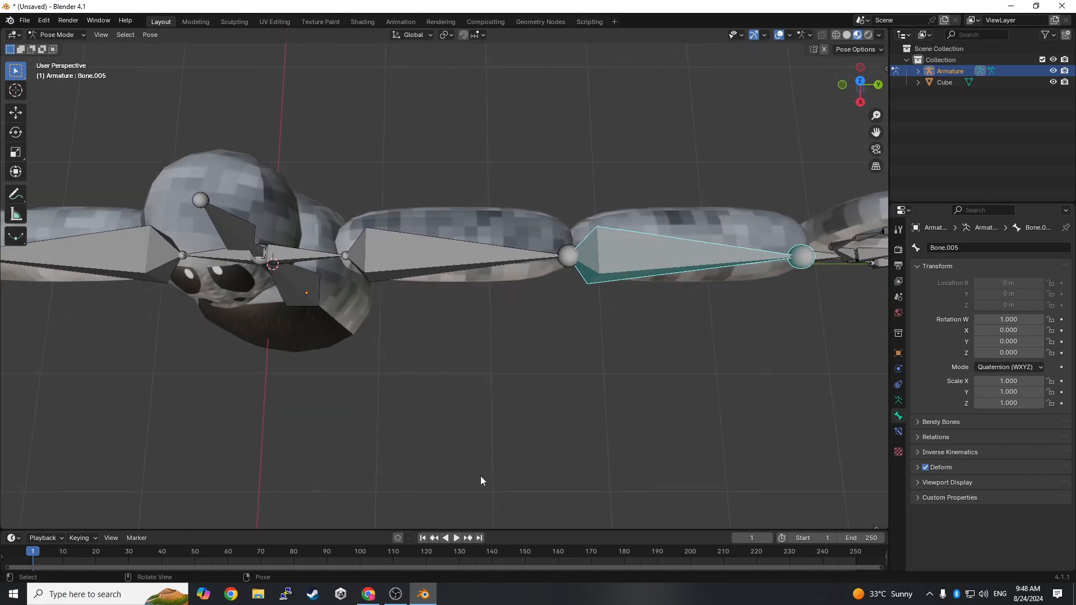
{"action": "left_click", "coordinate": [940, 453]}
{"action": "left_click", "coordinate": [939, 453]}
{"action": "scroll", "coordinate": [829, 489], "scroll_direction": "down", "scroll_amount": 3}
{"action": "middle_click_drag", "start_coordinate": [743, 439], "coordinate": [749, 314]}
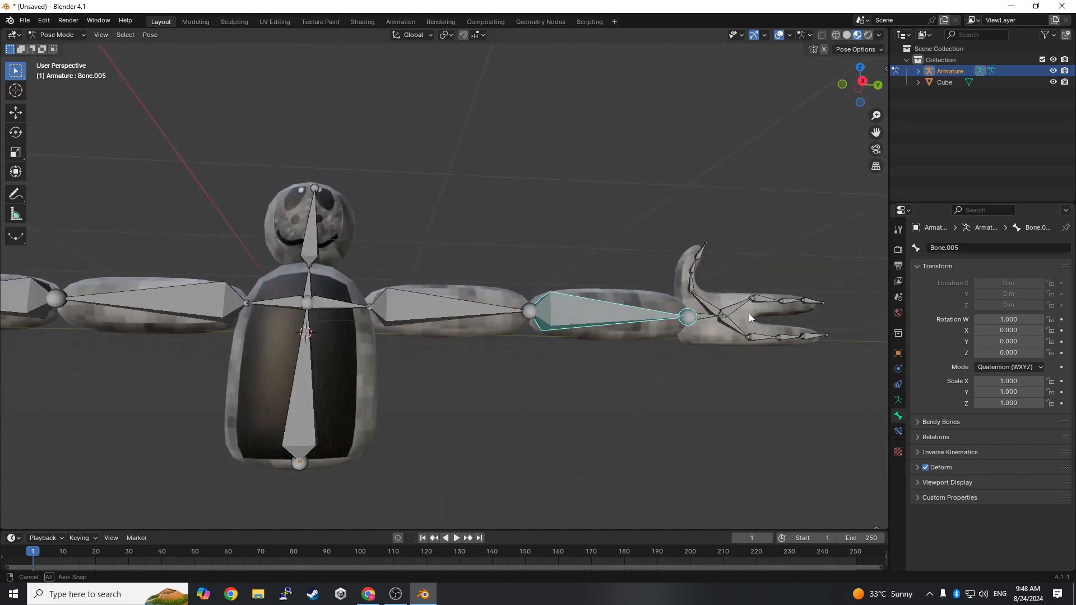
{"action": "left_click", "coordinate": [901, 432]}
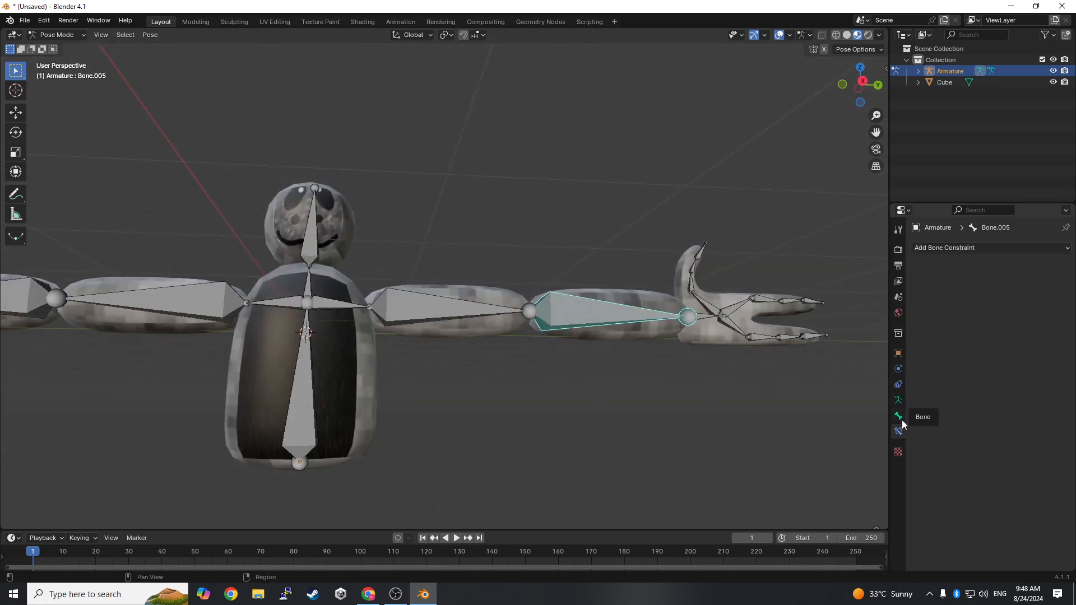
{"action": "left_click", "coordinate": [900, 420]}
{"action": "scroll", "coordinate": [712, 401], "scroll_direction": "down", "scroll_amount": 2}
{"action": "left_click_drag", "start_coordinate": [567, 463], "coordinate": [587, 437]}
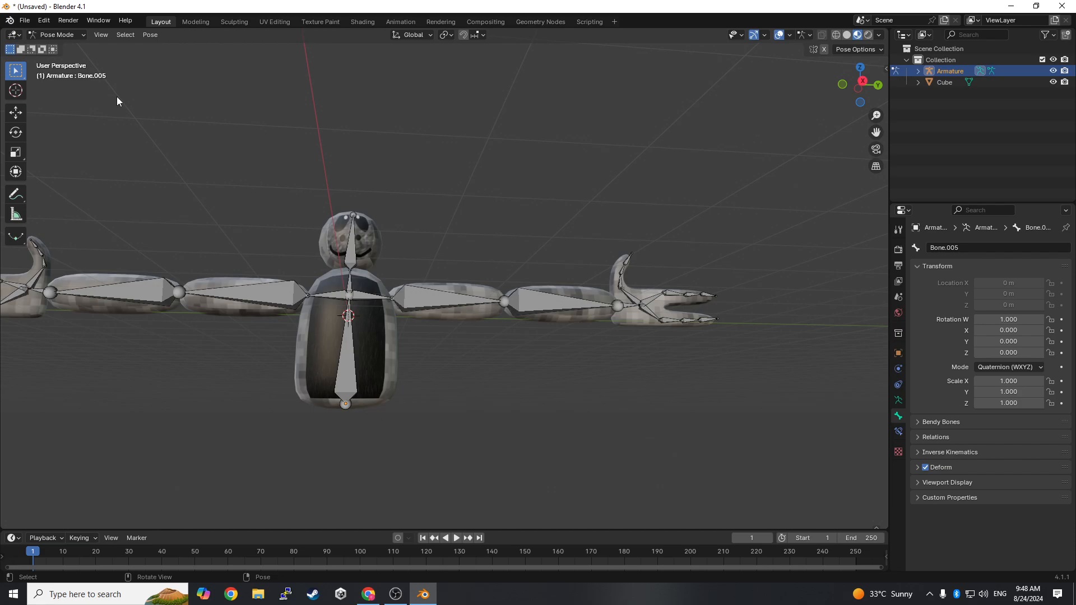
- Return the armature to Object Mode and show the character in the Right Orthographic view
{"action": "left_click", "coordinate": [58, 35]}
{"action": "left_click", "coordinate": [58, 48]}
{"action": "scroll", "coordinate": [447, 400], "scroll_direction": "up", "scroll_amount": 2}
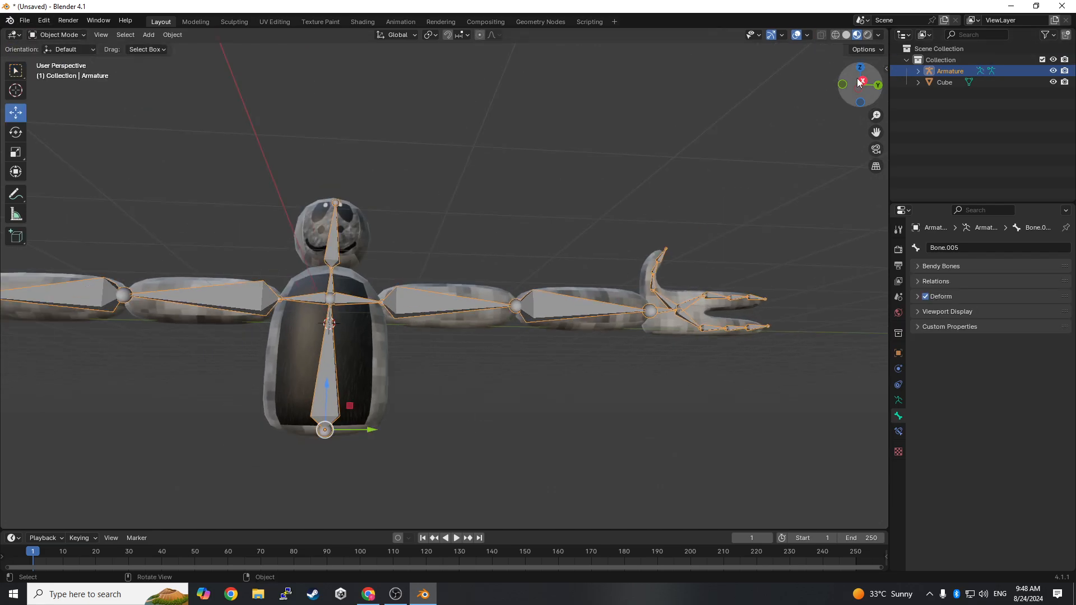
{"action": "left_click", "coordinate": [862, 82]}
{"action": "middle_click_drag", "start_coordinate": [526, 262], "coordinate": [640, 262], "text": "shift"}
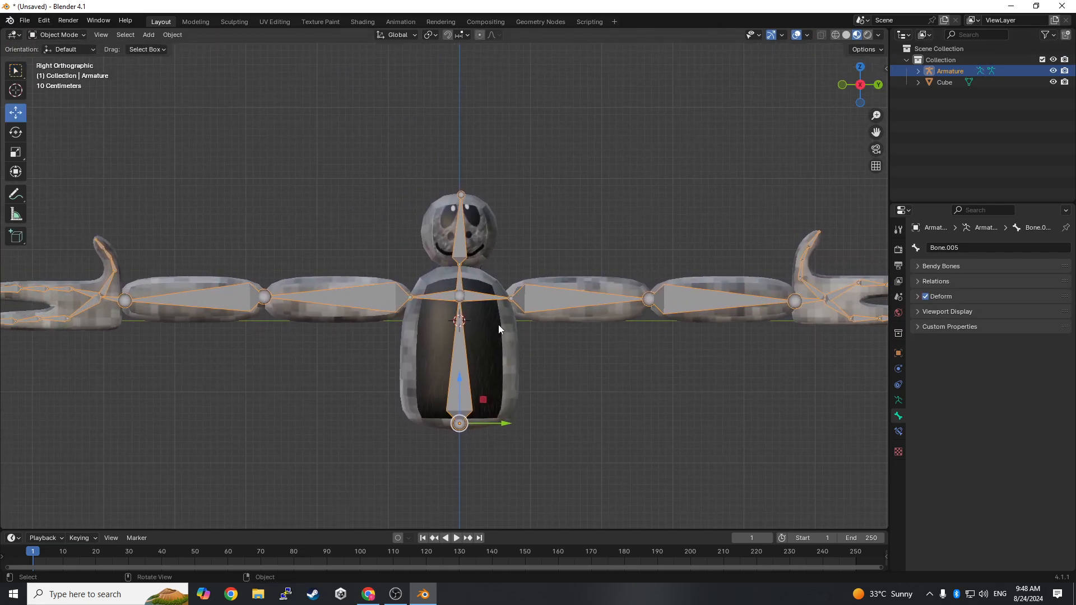
- Parent the character mesh to the armature using Armature Deform with Automatic Weights
{"action": "left_click", "coordinate": [492, 322]}
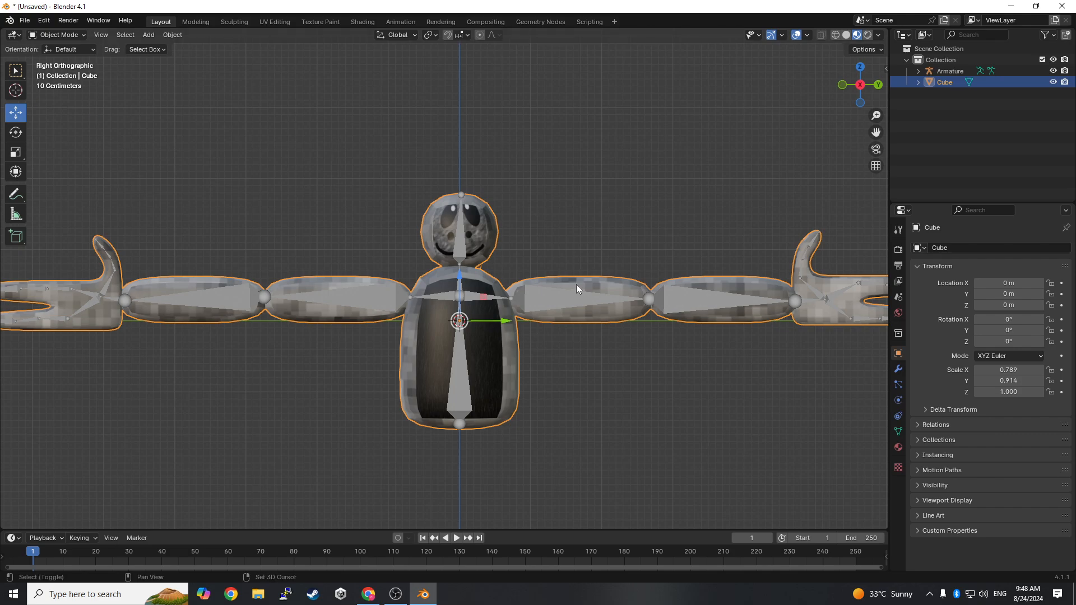
{"action": "left_click", "coordinate": [558, 297], "text": "shift"}
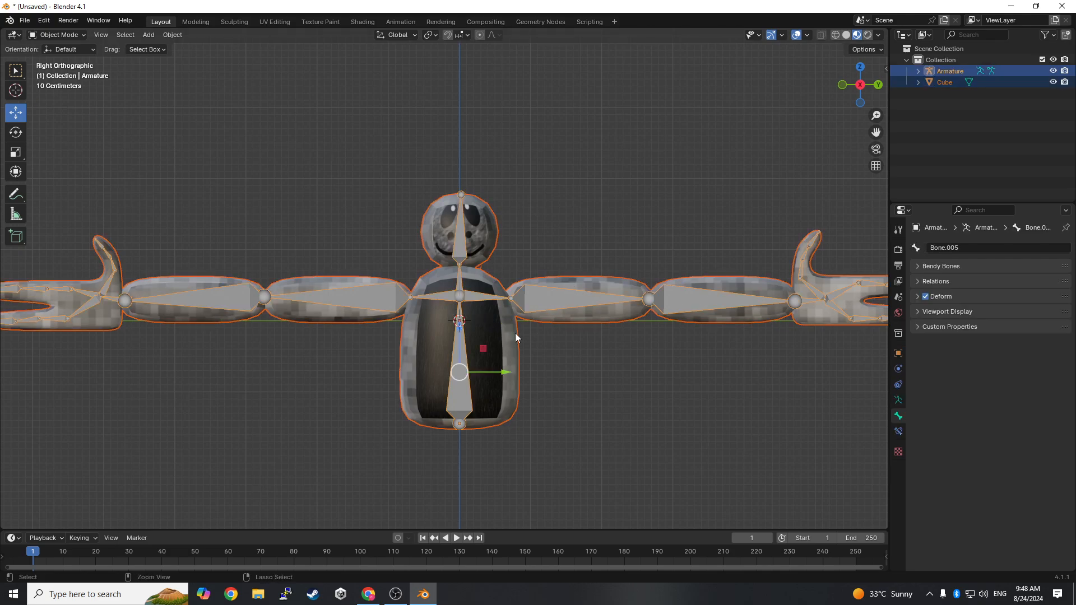
{"action": "key", "text": "ctrl+p"}
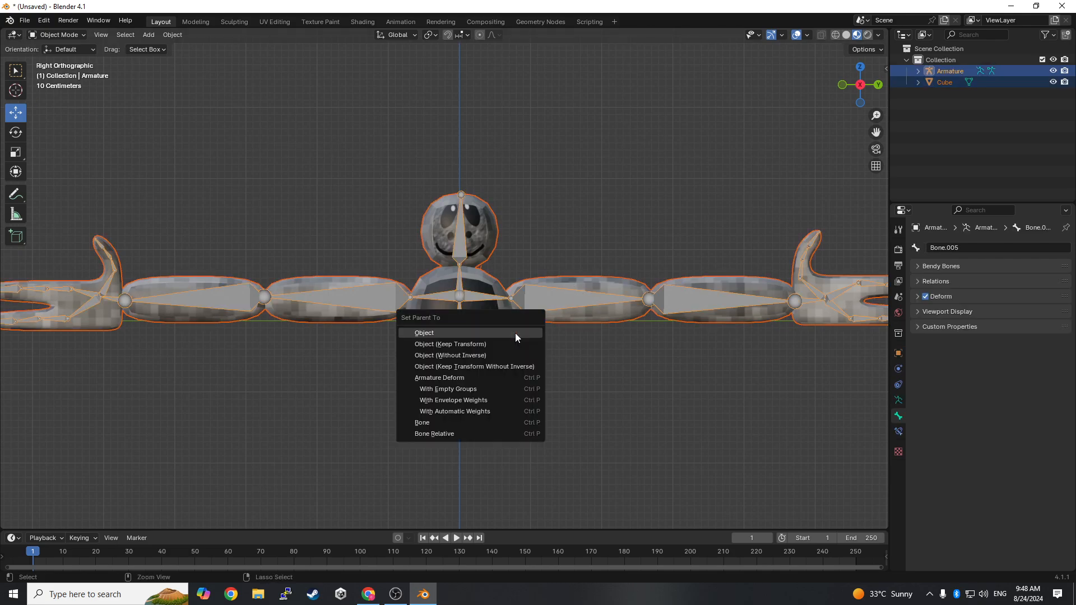
{"action": "left_click", "coordinate": [448, 411]}
- Switch the armature to Pose Mode and try bending the +Y forearm bone upward at its elbow
{"action": "scroll", "coordinate": [123, 235], "scroll_direction": "down", "scroll_amount": 1}
{"action": "left_click", "coordinate": [62, 35]}
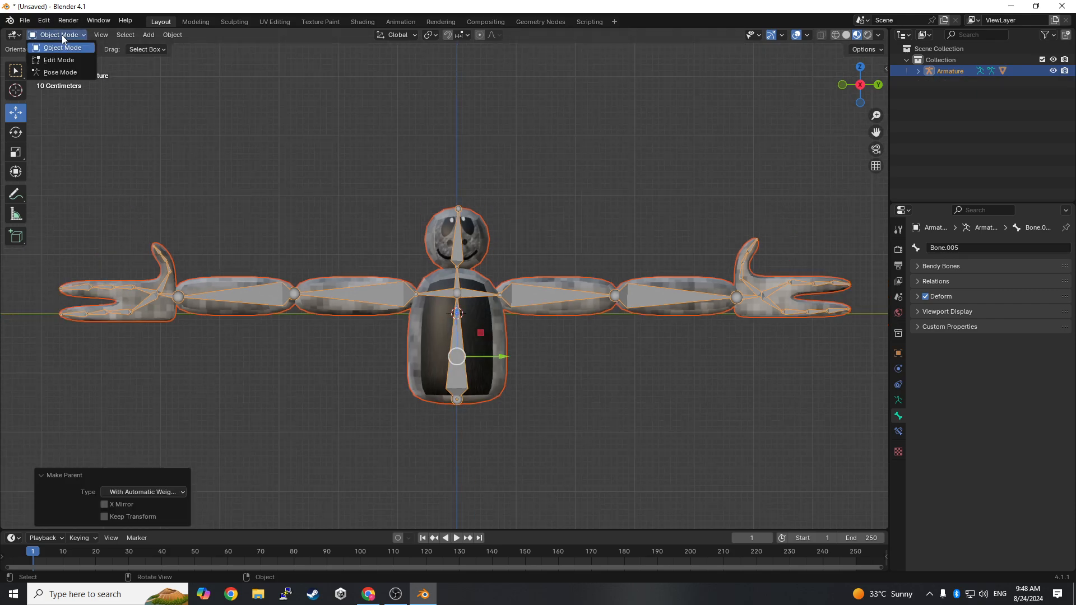
{"action": "left_click", "coordinate": [70, 73]}
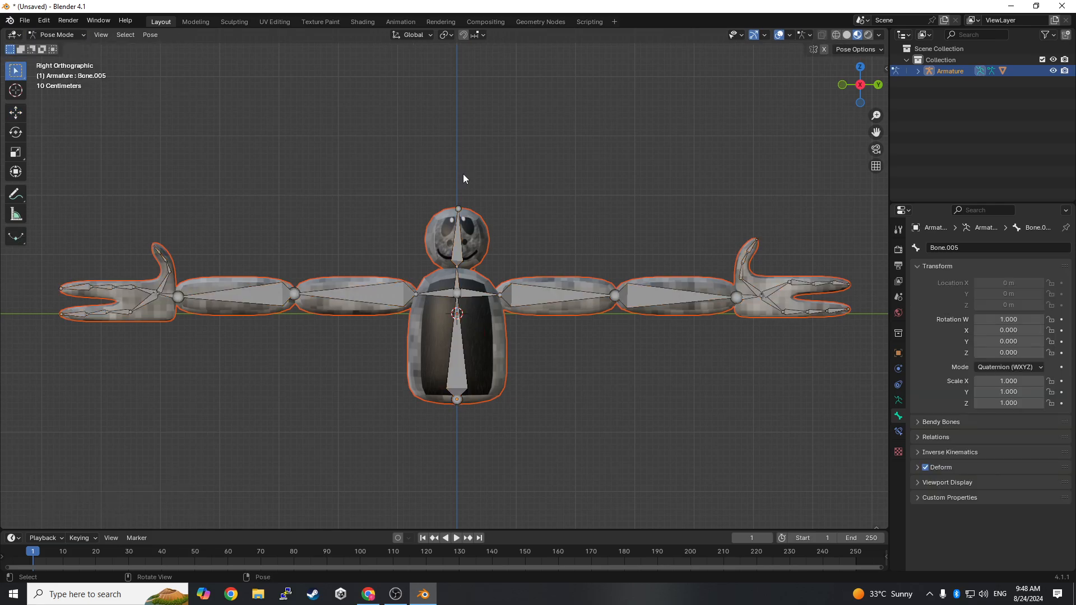
{"action": "left_click", "coordinate": [627, 279]}
{"action": "key", "text": "r"}
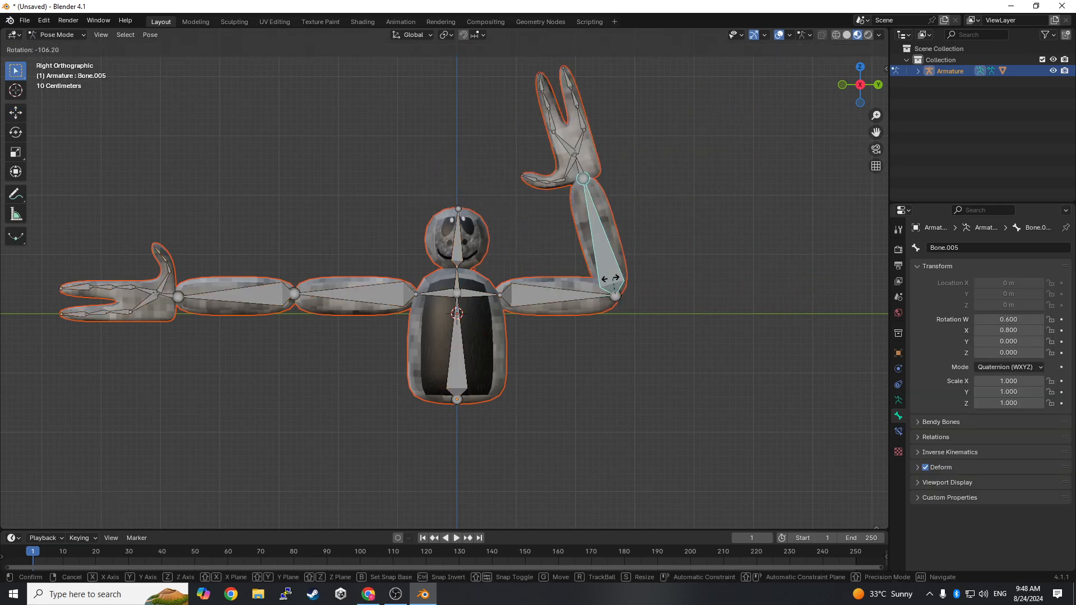
{"action": "key", "text": "Escape"}
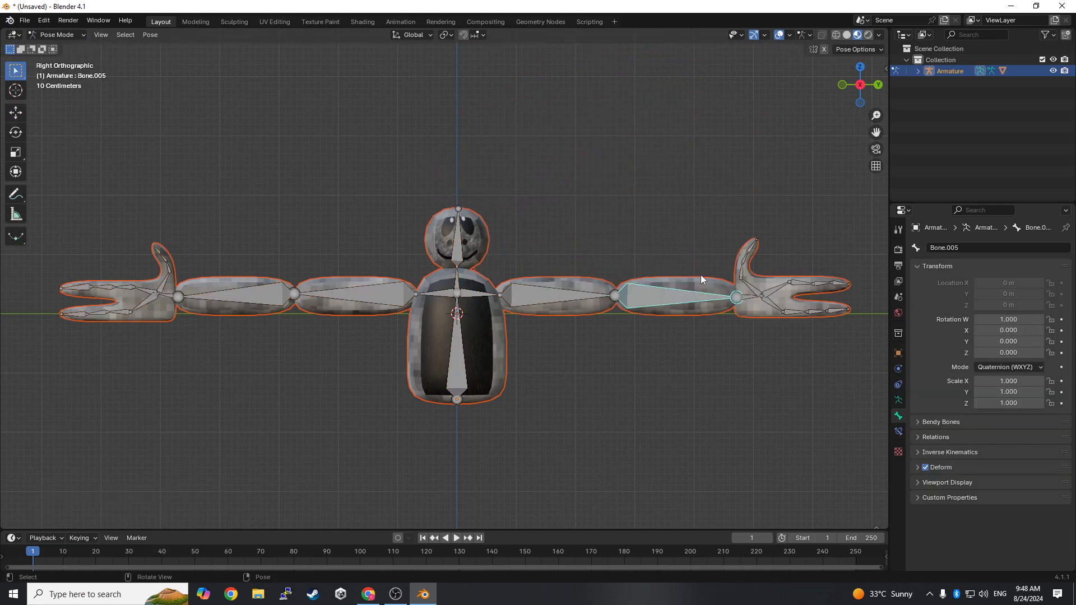
- Try rotating the +Y forearm bone from a raised view and from a front perspective view to test the mesh deformation
{"action": "middle_click_drag", "start_coordinate": [701, 274], "coordinate": [782, 366]}
{"action": "key", "text": "r"}
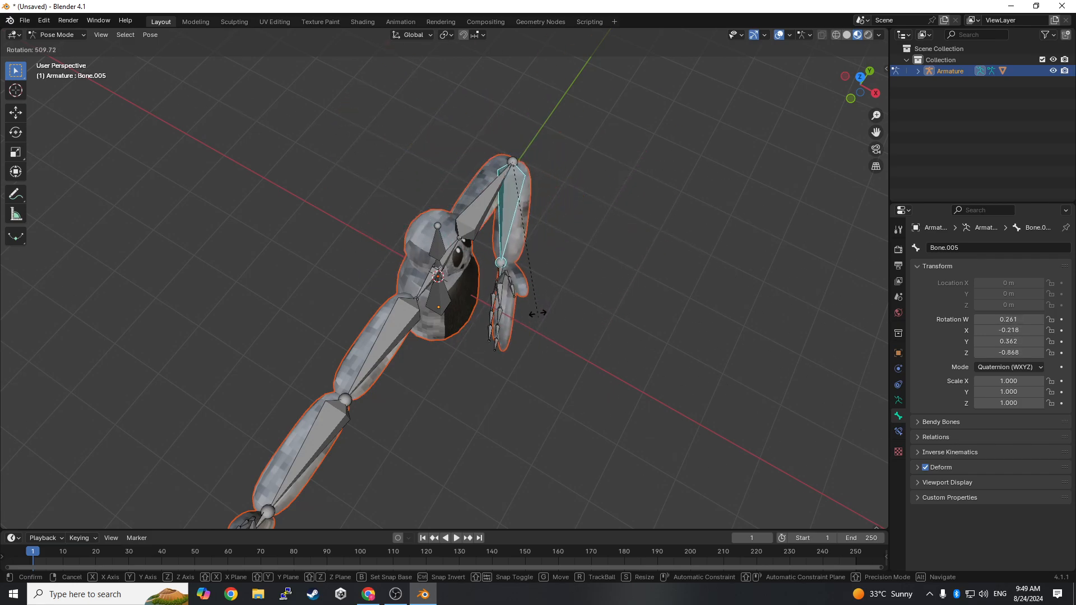
{"action": "key", "text": "Escape"}
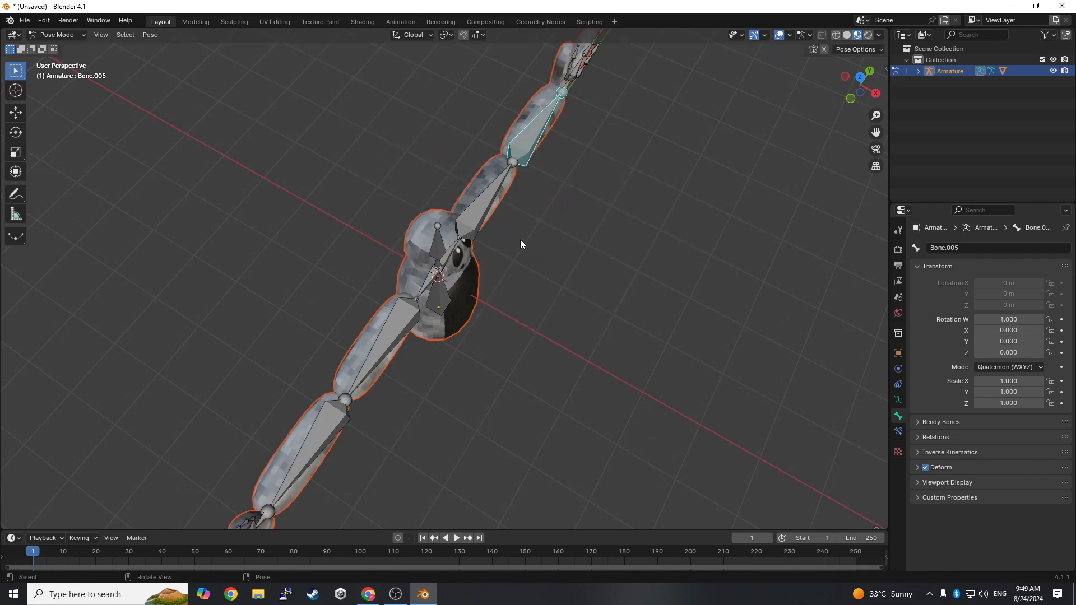
{"action": "middle_click_drag", "start_coordinate": [520, 240], "coordinate": [641, 245]}
{"action": "key", "text": "r"}
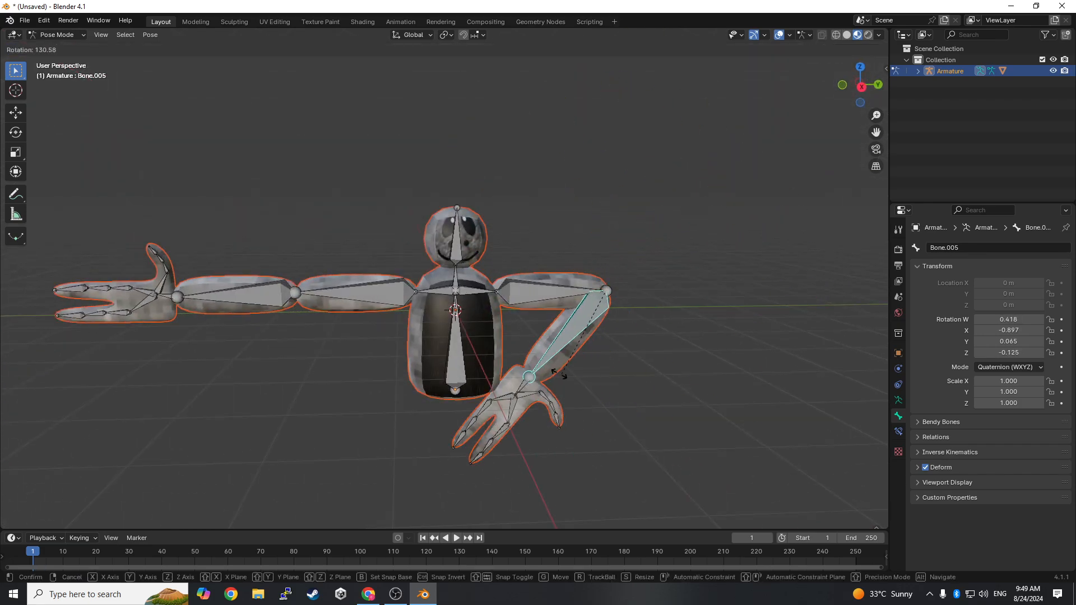
{"action": "key", "text": "Escape"}
- Try rotating the +Y upper arm bone and the -Y upper arm bone at their shoulders
{"action": "left_click", "coordinate": [557, 283]}
{"action": "key", "text": "r"}
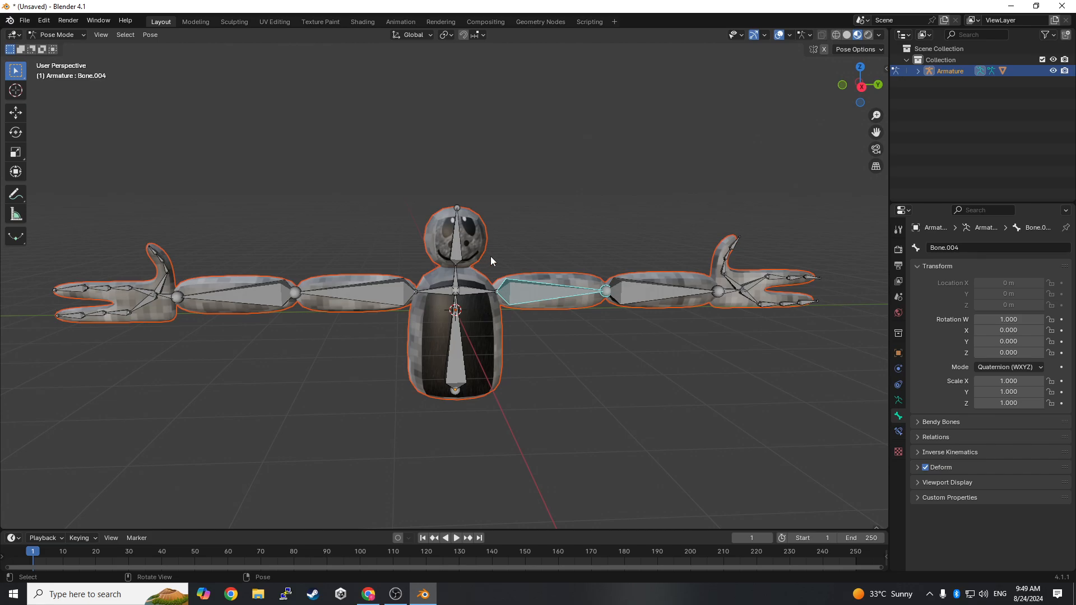
{"action": "left_click", "coordinate": [353, 292]}
{"action": "key", "text": "r"}
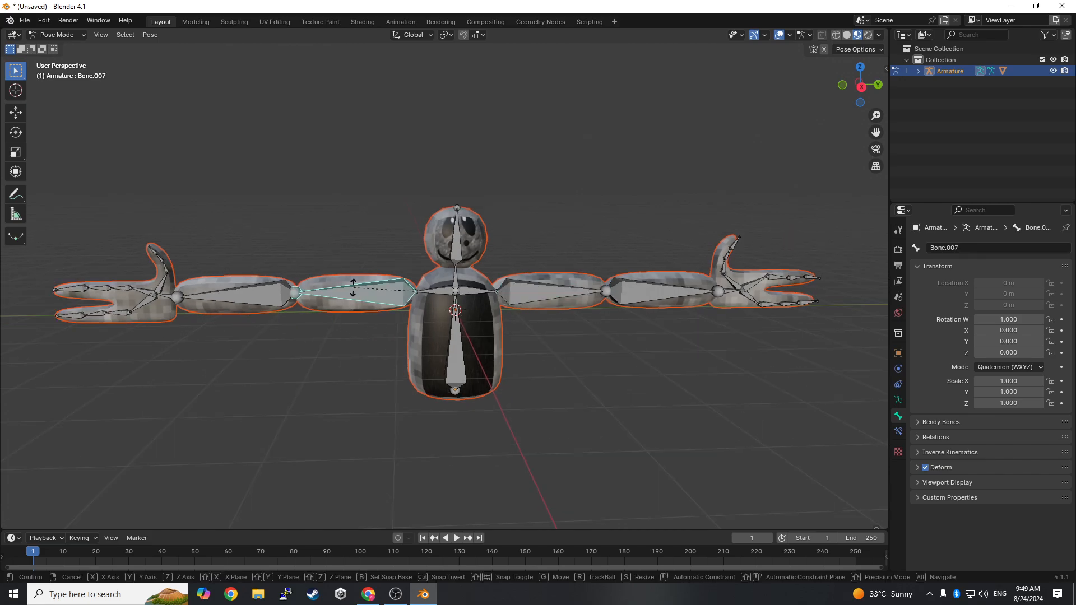
{"action": "right_click", "coordinate": [515, 435]}
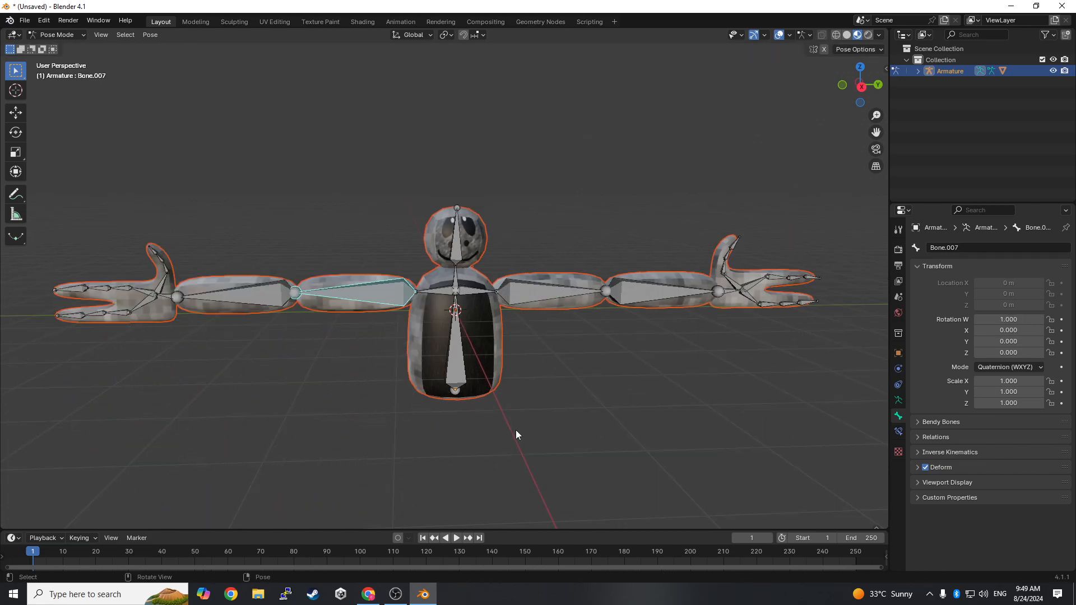
- Rotate the -Y upper arm bone about 86.7° around the global X axis so the arm hangs down
{"action": "left_click", "coordinate": [15, 133]}
{"action": "key", "text": "r"}
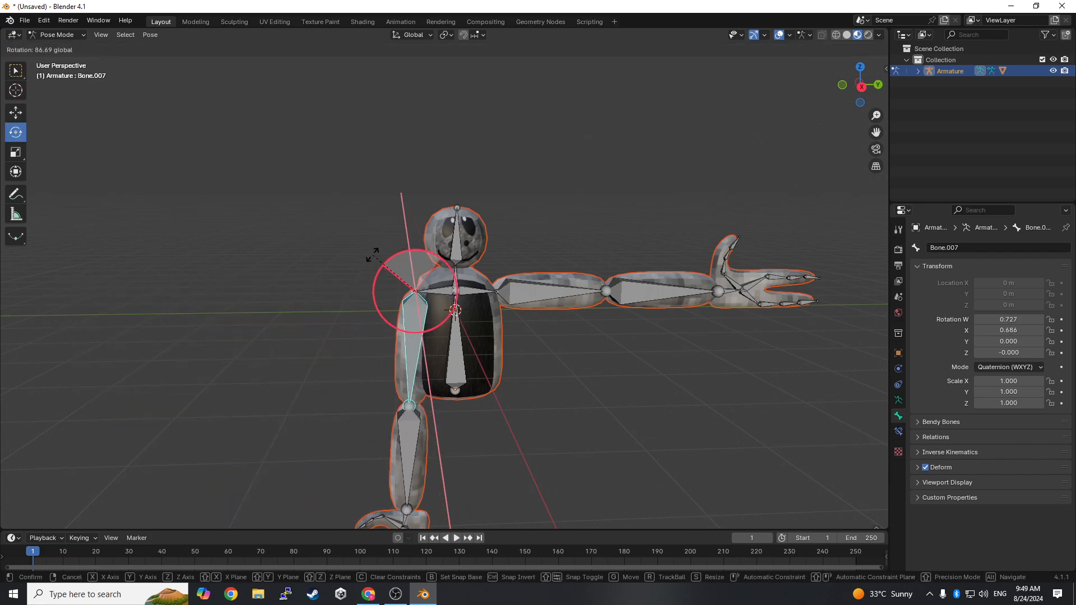
{"action": "left_click", "coordinate": [365, 250]}
- Rotate the +Y upper arm bone about -85.6° around the global X axis so the arm hangs down
{"action": "middle_click_drag", "start_coordinate": [555, 315], "coordinate": [553, 293]}
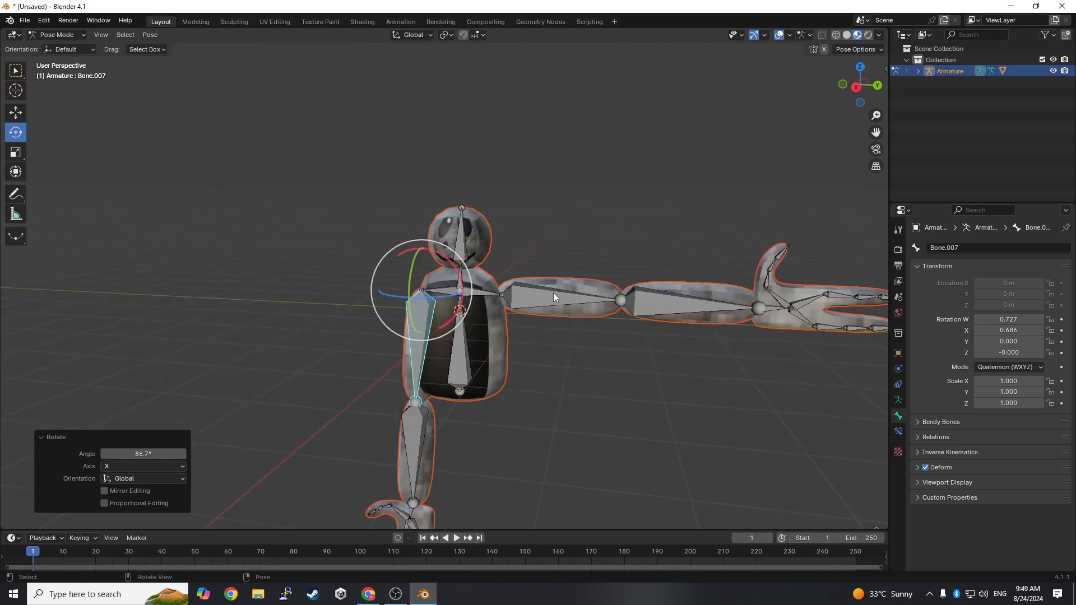
{"action": "left_click", "coordinate": [546, 290]}
{"action": "left_click_drag", "start_coordinate": [547, 290], "coordinate": [570, 381]}
{"action": "mouse_move", "coordinate": [587, 374]}
{"action": "middle_mouse_down"}
{"action": "mouse_move", "coordinate": [611, 348]}
{"action": "mouse_move", "coordinate": [608, 368]}
{"action": "middle_mouse_up"}
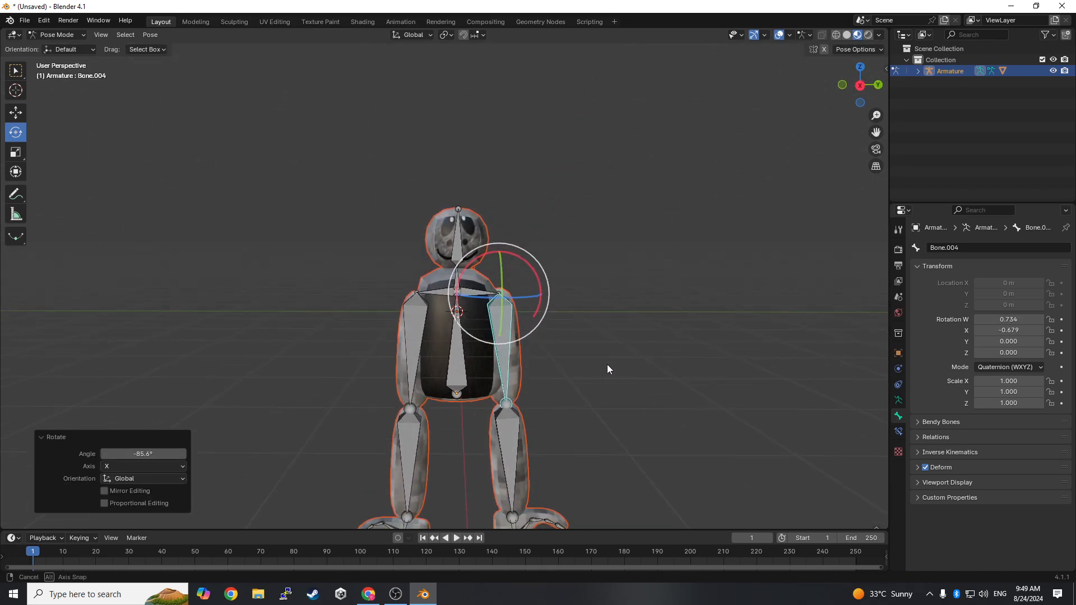
- Examine how the mesh deforms around the shoulders, chest and neck with both arms lowered
{"action": "scroll", "coordinate": [617, 364], "scroll_direction": "down", "scroll_amount": 2}
{"action": "left_click", "coordinate": [620, 363]}
{"action": "scroll", "coordinate": [633, 348], "scroll_direction": "up", "scroll_amount": 6}
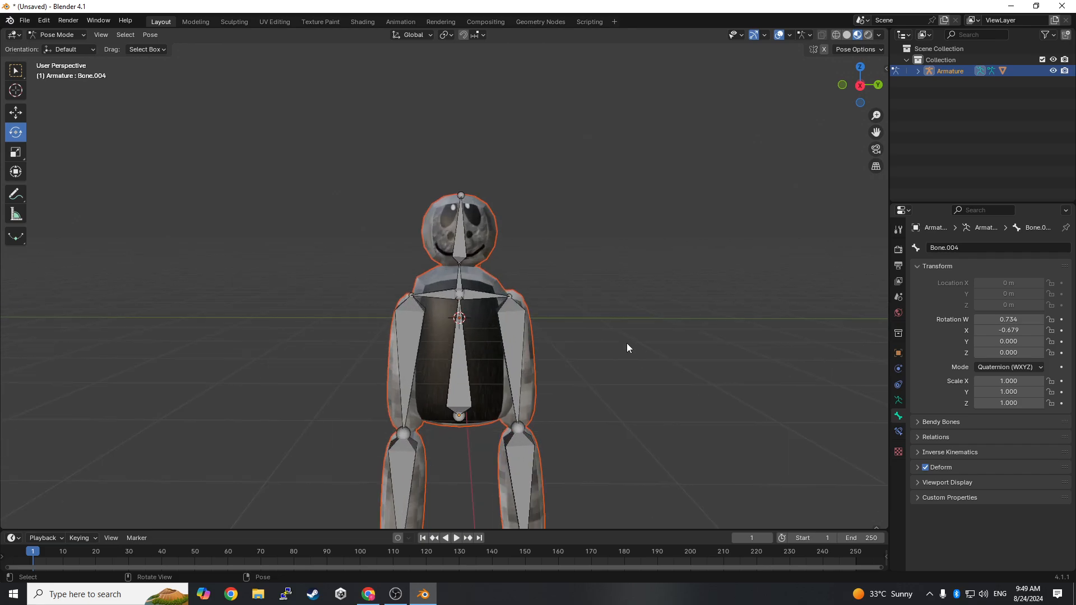
{"action": "scroll", "coordinate": [611, 342], "scroll_direction": "up", "scroll_amount": 4}
{"action": "scroll", "coordinate": [526, 119], "scroll_direction": "down", "scroll_amount": 4}
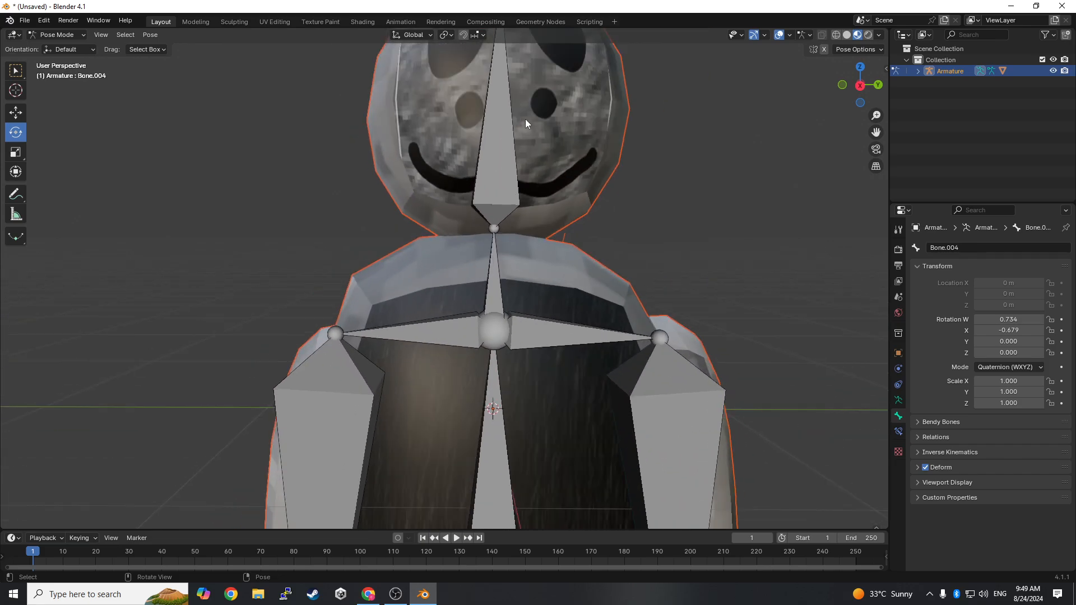
{"action": "scroll", "coordinate": [435, 236], "scroll_direction": "up", "scroll_amount": 3}
{"action": "scroll", "coordinate": [463, 231], "scroll_direction": "up", "scroll_amount": 2}
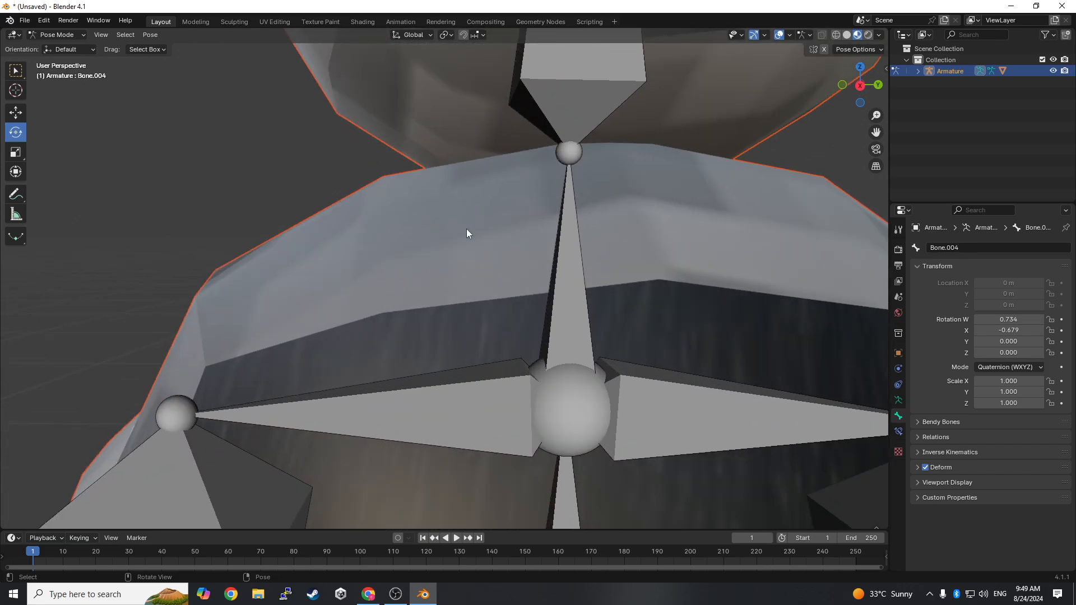
{"action": "scroll", "coordinate": [471, 241], "scroll_direction": "down", "scroll_amount": 10}
{"action": "scroll", "coordinate": [476, 246], "scroll_direction": "up", "scroll_amount": 5}
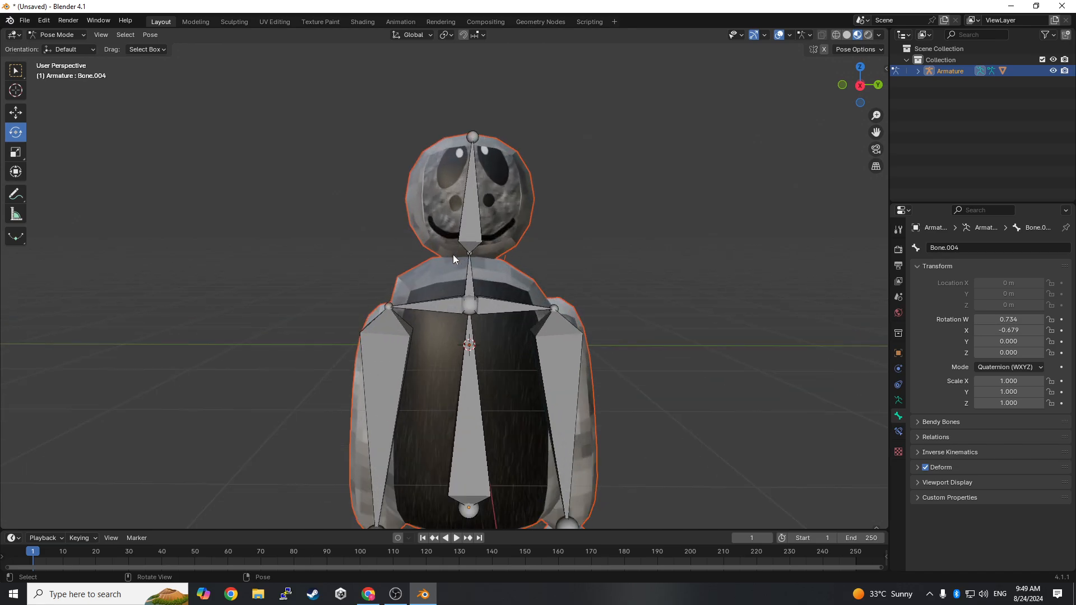
{"action": "scroll", "coordinate": [453, 255], "scroll_direction": "down", "scroll_amount": 5}
- Undo the rotations of both upper arm bones and return the armature to Object Mode
{"action": "key", "text": "ctrl+z"}
{"action": "key", "text": "ctrl+z"}
{"action": "key", "text": "ctrl+z"}
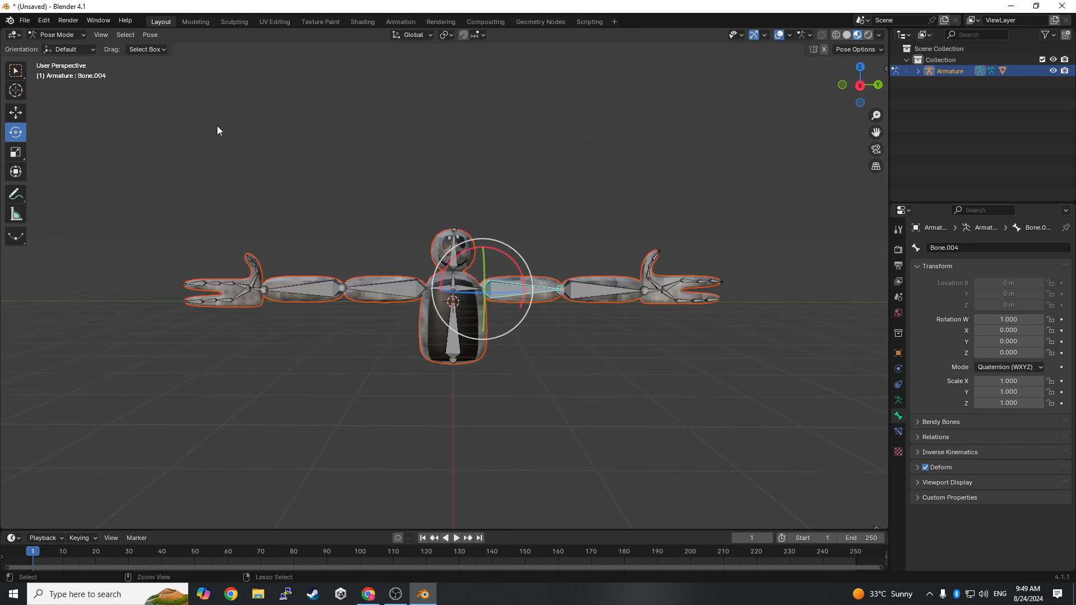
{"action": "left_click", "coordinate": [72, 33]}
{"action": "left_click", "coordinate": [67, 48]}
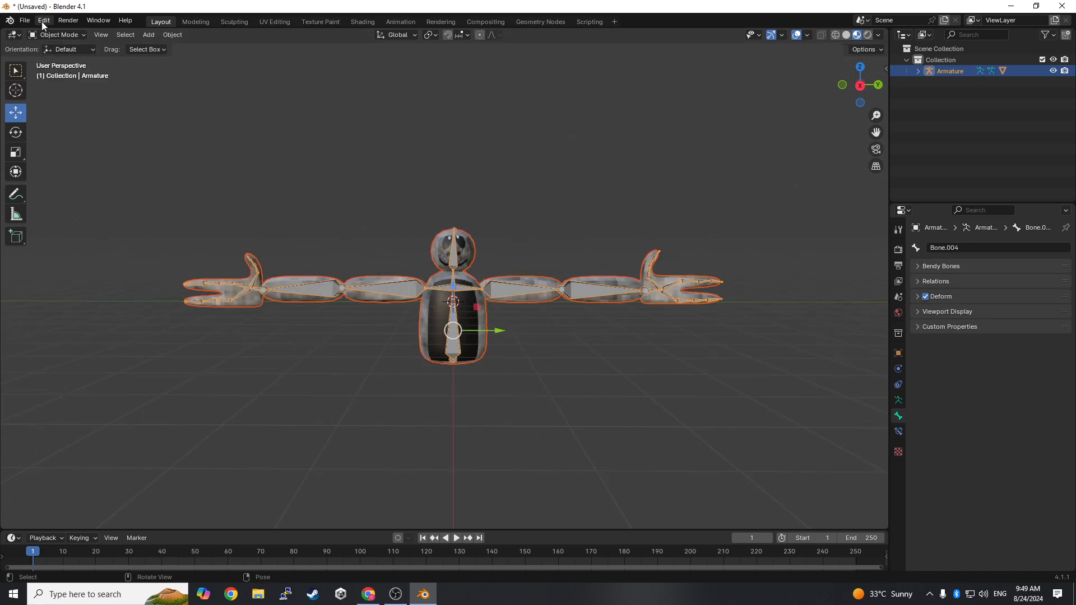
- Start an FBX export and choose the Unity_modeles folder on drive D as its destination
{"action": "left_click", "coordinate": [24, 20]}
{"action": "mouse_move", "coordinate": [68, 193]}
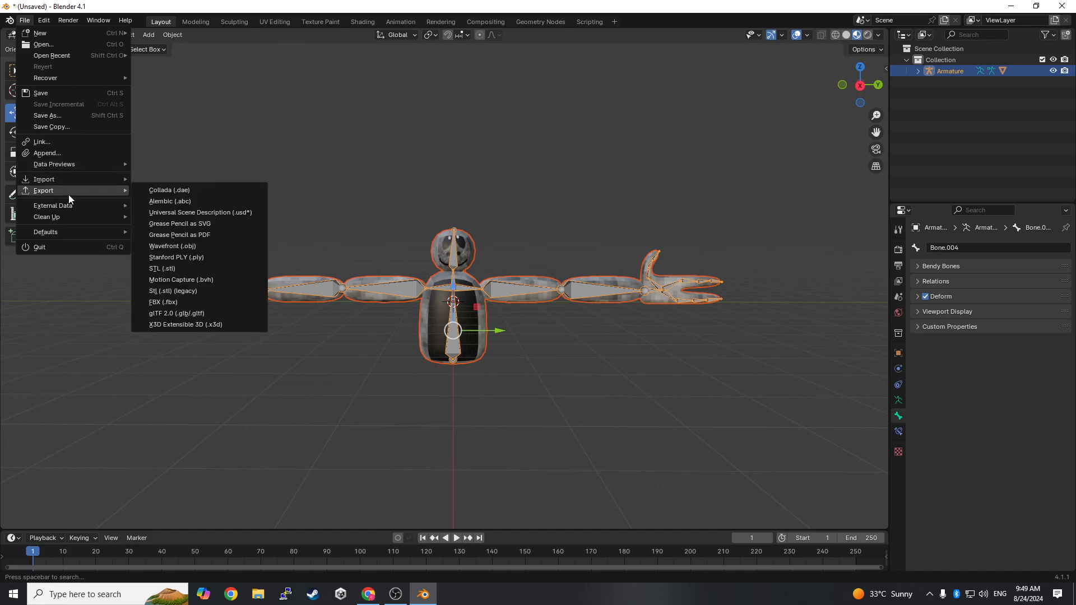
{"action": "left_click", "coordinate": [167, 303]}
{"action": "left_click", "coordinate": [301, 353]}
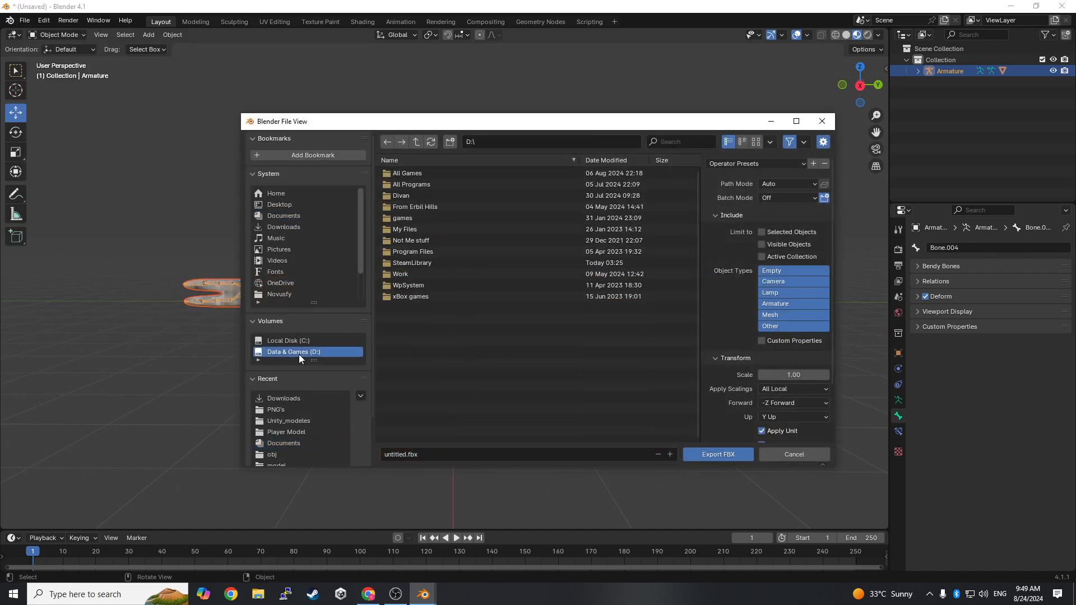
{"action": "left_click", "coordinate": [413, 191]}
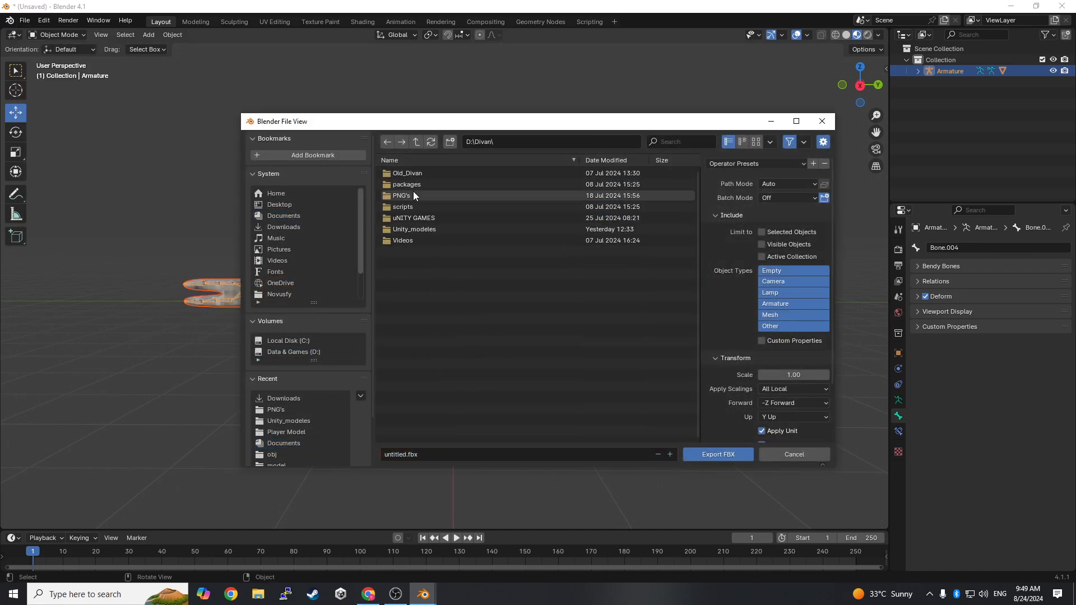
{"action": "left_click", "coordinate": [421, 230]}
- Name the export file "Player model for tutorial"
{"action": "left_click", "coordinate": [439, 455]}
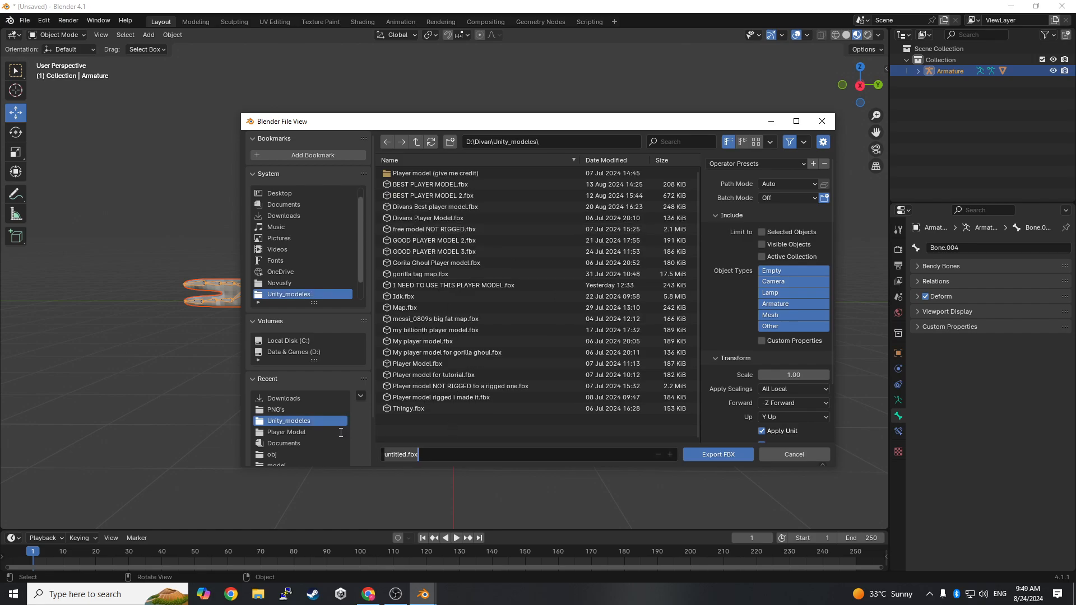
{"action": "key", "text": "BackSpace"}
{"action": "type", "text": "poaye"}
{"action": "key", "text": "BackSpace"}
{"action": "key", "text": "BackSpace"}
{"action": "key", "text": "BackSpace"}
{"action": "key", "text": "BackSpace"}
{"action": "key", "text": "BackSpace"}
{"action": "type", "text": "Player"}
{"action": "type", "text": "model for t"}
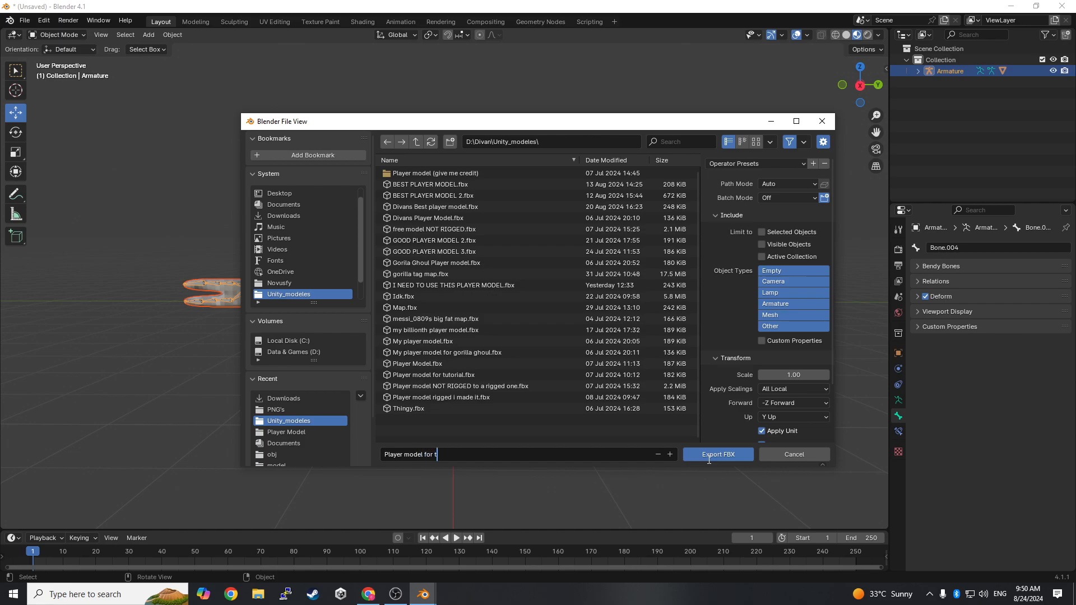
{"action": "type", "text": "utorial"}
- Set the FBX export's Up axis to Z Up and its Forward axis to X Forward
{"action": "left_click", "coordinate": [778, 417]}
{"action": "left_click", "coordinate": [778, 418]}
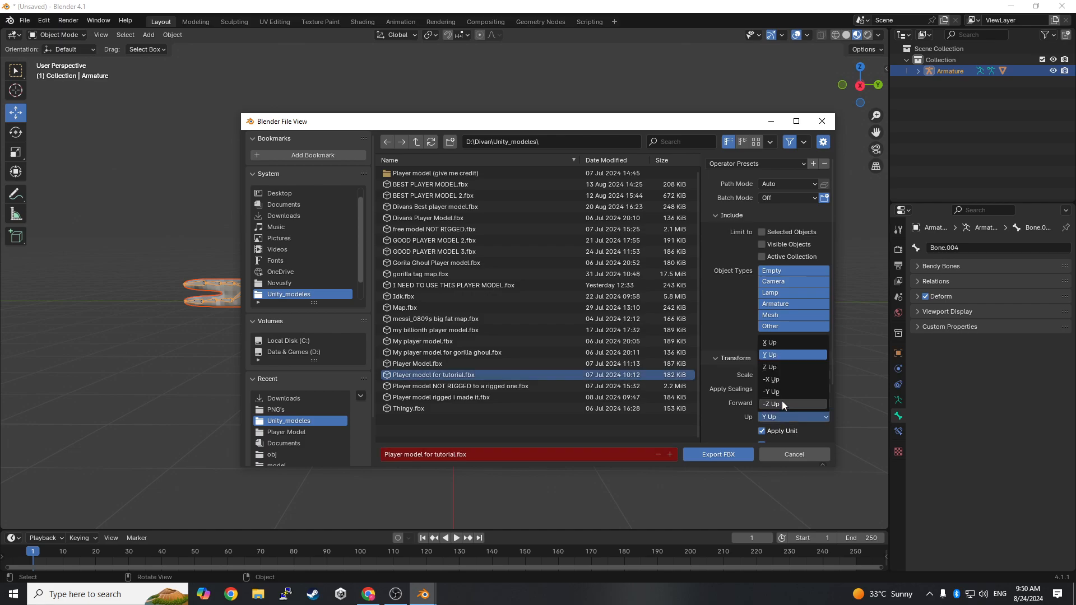
{"action": "left_click", "coordinate": [779, 368]}
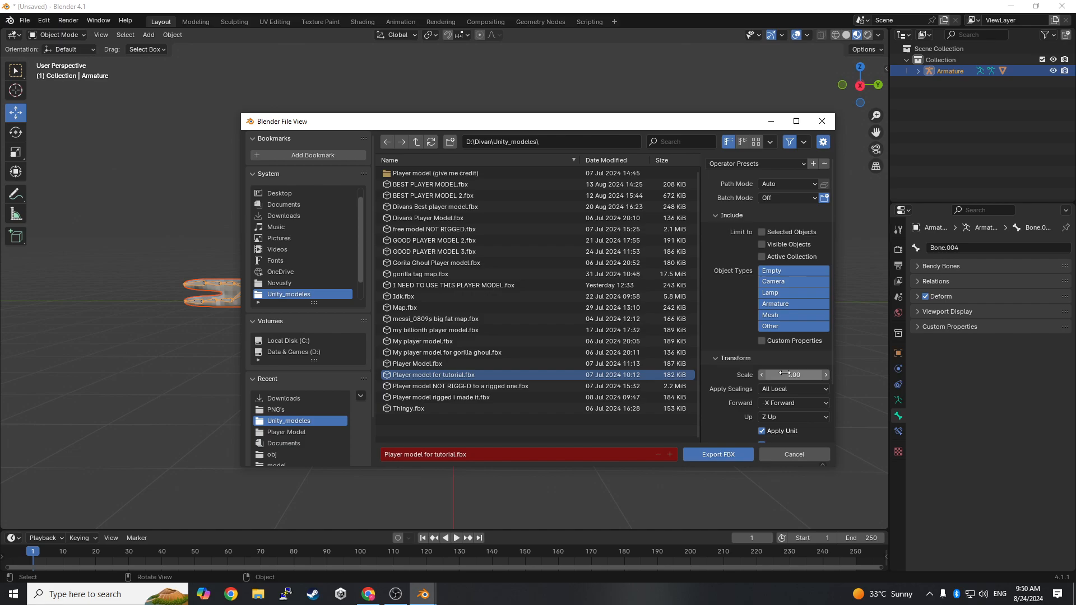
{"action": "left_click", "coordinate": [788, 403]}
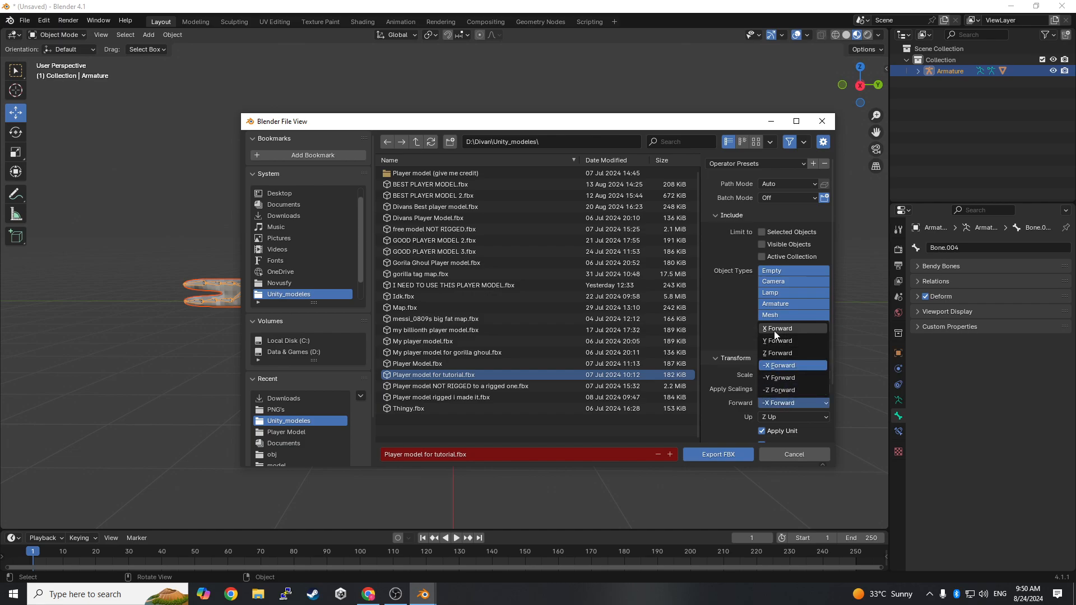
{"action": "left_click", "coordinate": [775, 331]}
- Try -Z Up as the FBX export's Up axis and -Z Forward as its Forward axis
{"action": "left_click", "coordinate": [783, 416]}
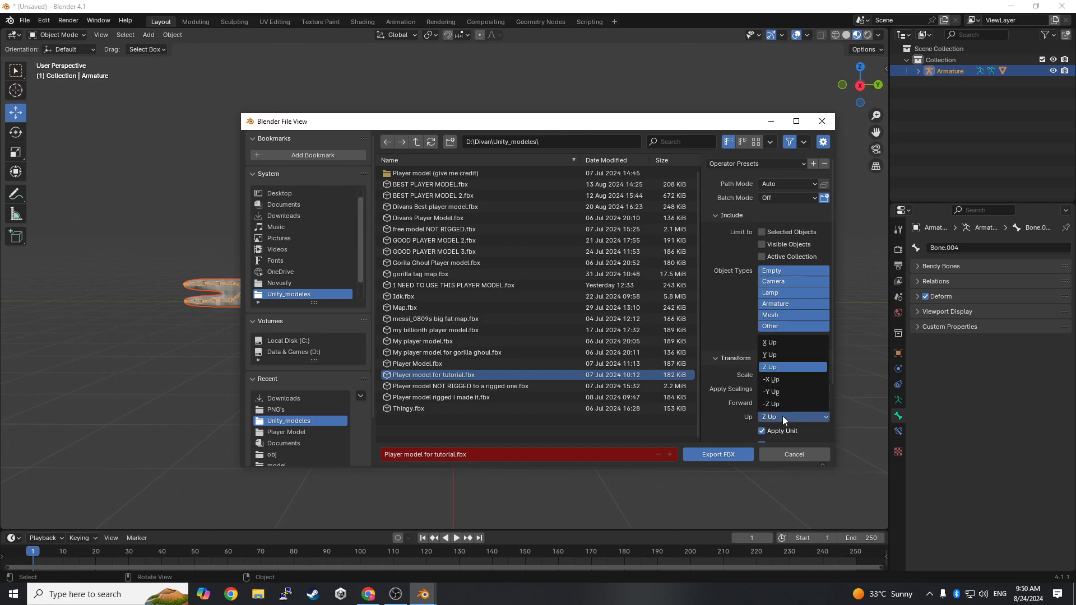
{"action": "left_click", "coordinate": [782, 404]}
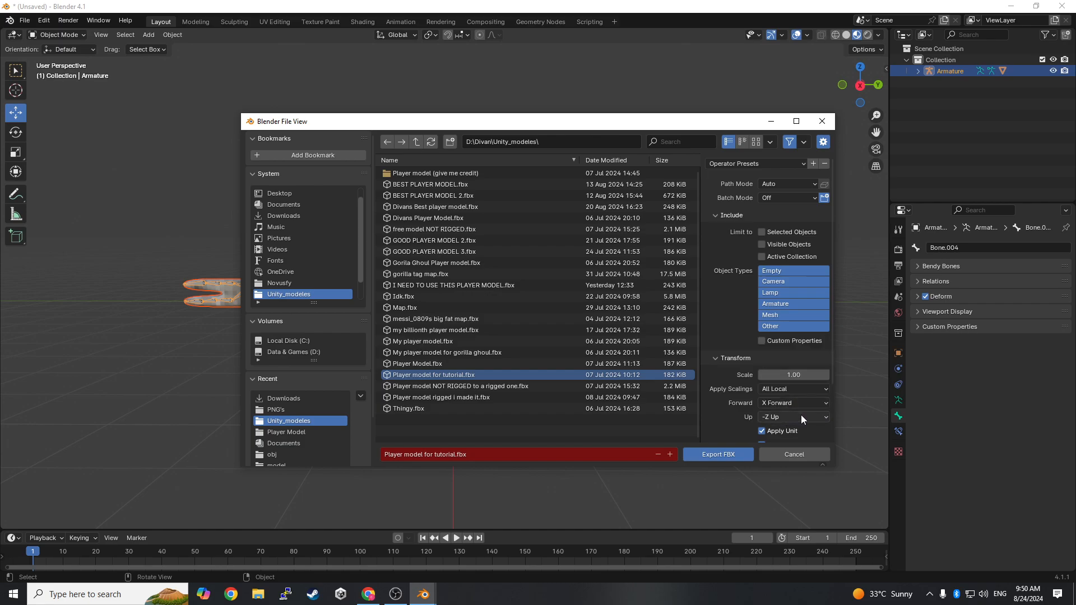
{"action": "left_click", "coordinate": [792, 416]}
{"action": "left_click", "coordinate": [780, 407]}
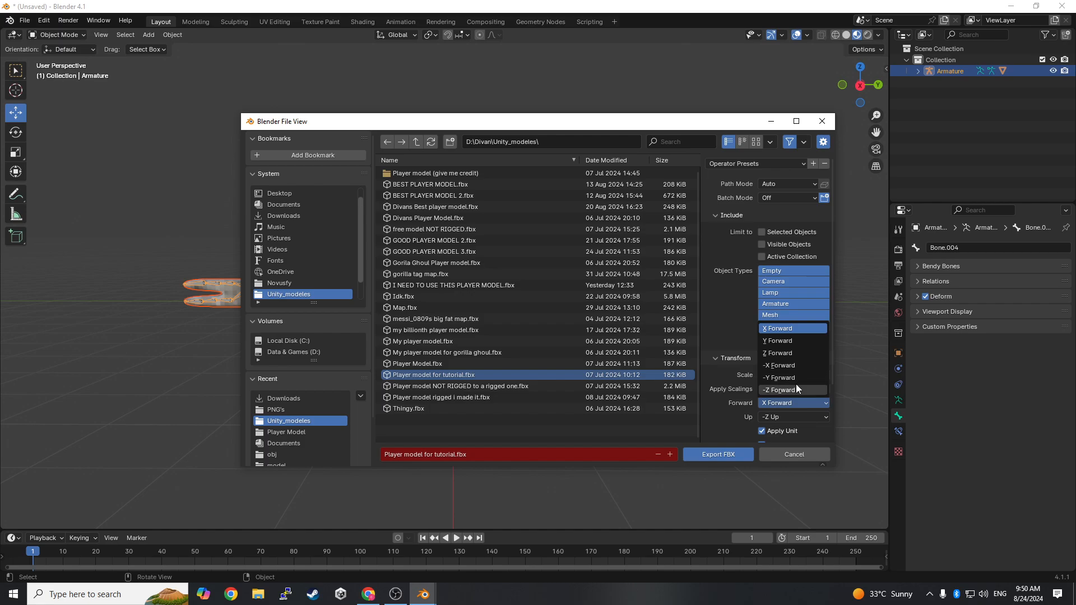
{"action": "left_click", "coordinate": [785, 391]}
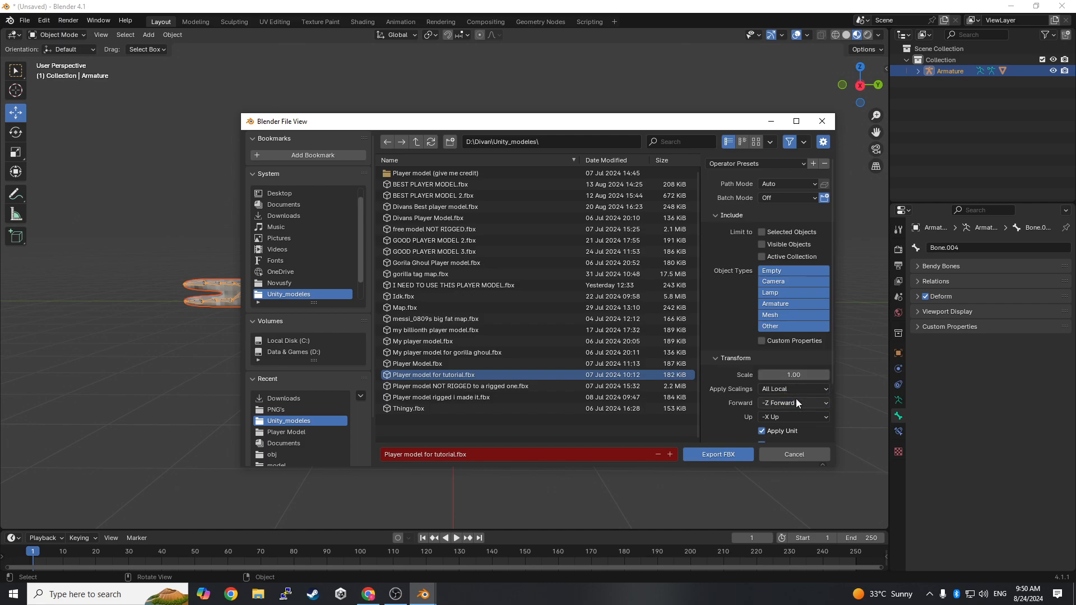
- Set the FBX export's Up axis to -Z Up and its Forward axis to X Forward
{"action": "left_click", "coordinate": [792, 416]}
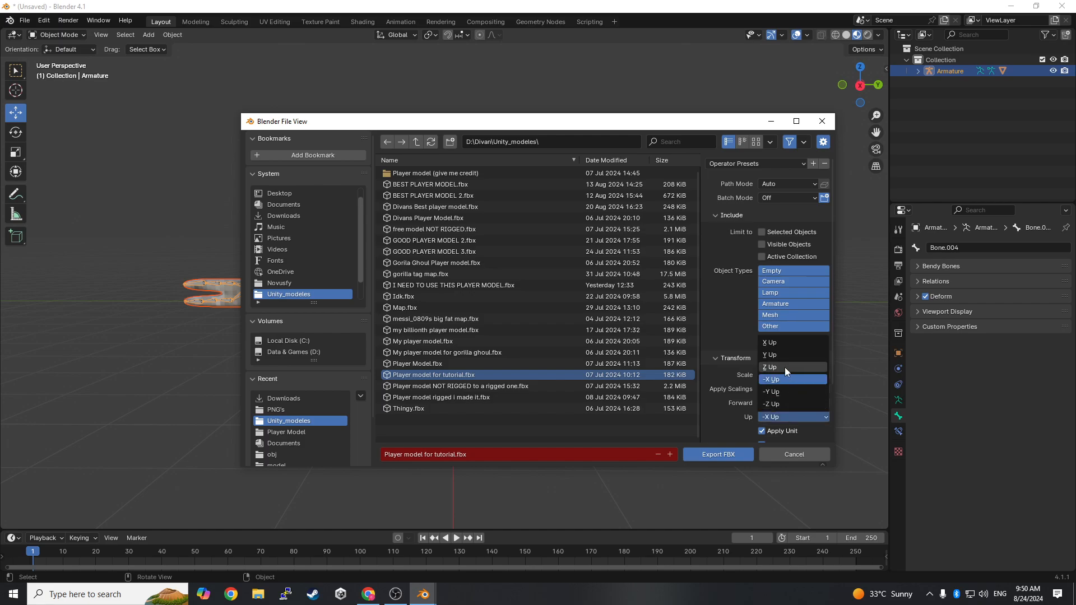
{"action": "left_click", "coordinate": [783, 404]}
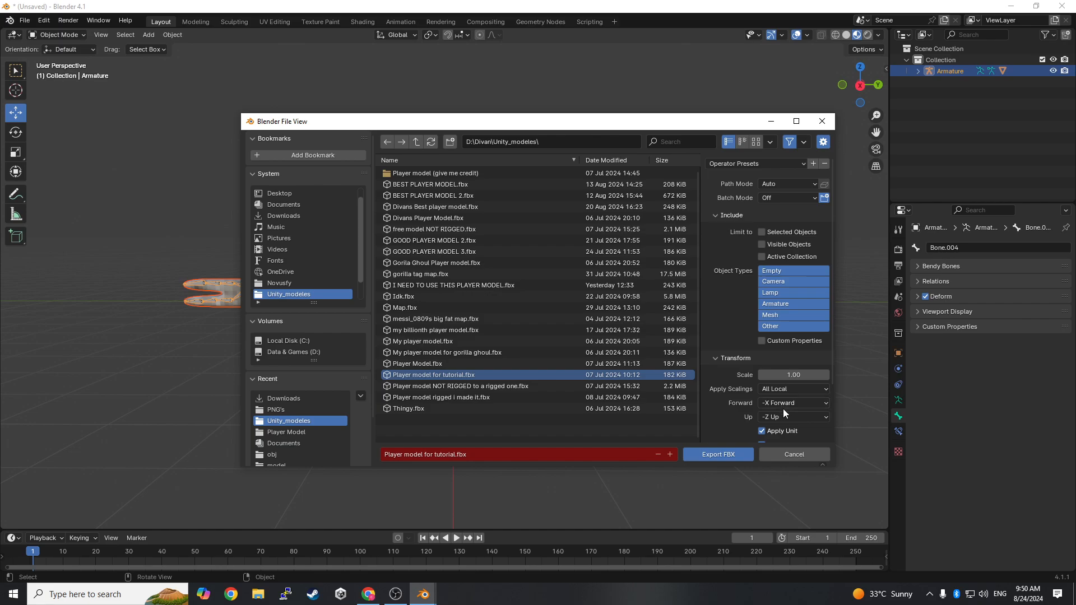
{"action": "left_click", "coordinate": [784, 404]}
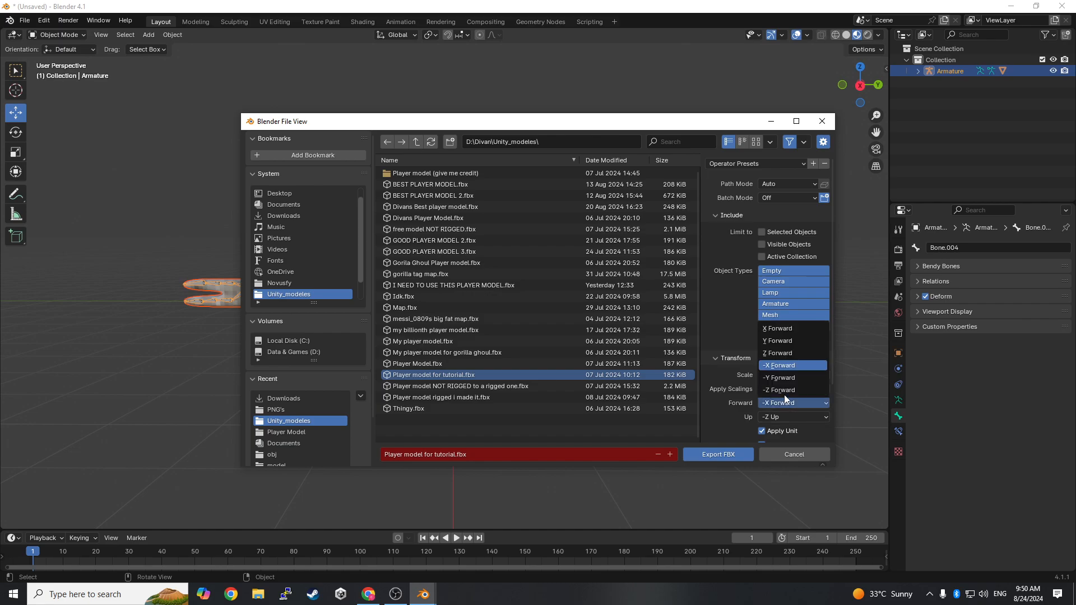
{"action": "left_click", "coordinate": [783, 332]}
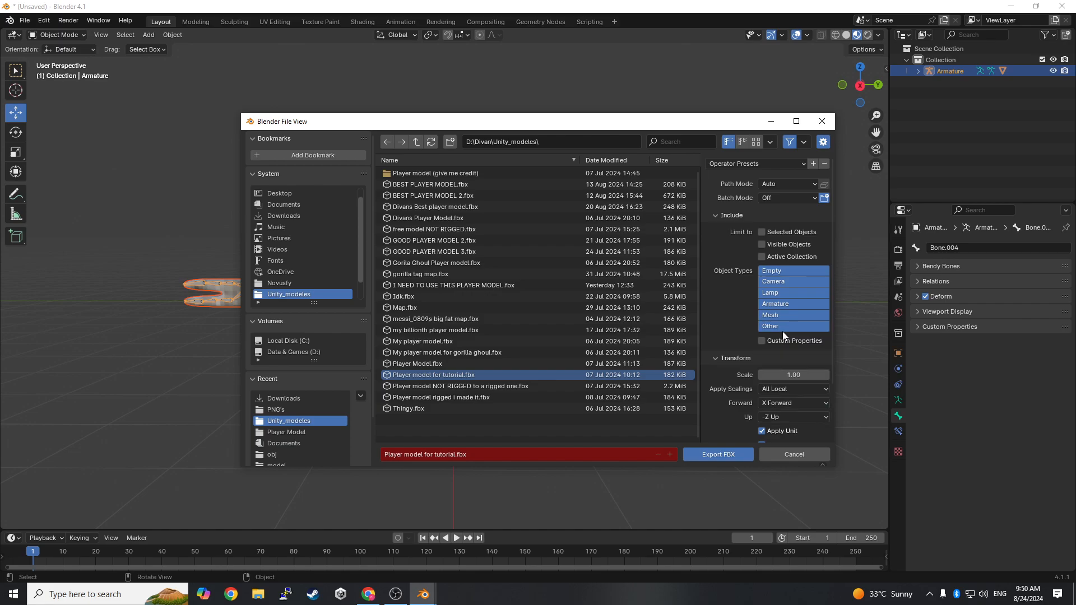
- Try -Y Up, -X Up, Z Up, Y Up and X Up in turn as the export's Up axis
{"action": "left_click", "coordinate": [786, 415]}
{"action": "left_click", "coordinate": [789, 400]}
{"action": "left_click", "coordinate": [789, 416]}
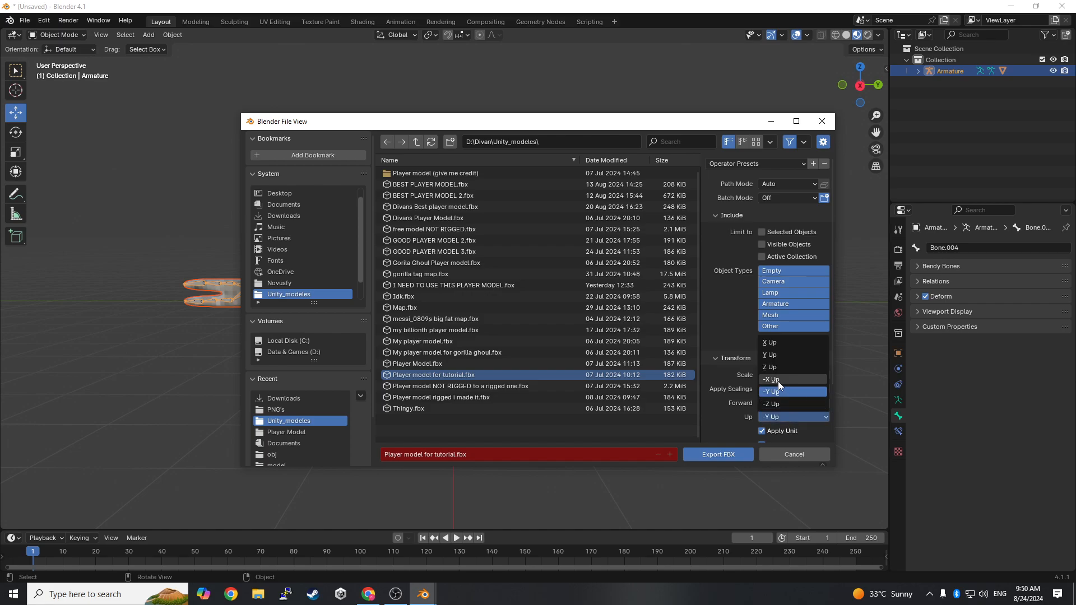
{"action": "left_click", "coordinate": [778, 384]}
{"action": "left_click", "coordinate": [790, 422]}
{"action": "left_click", "coordinate": [773, 368]}
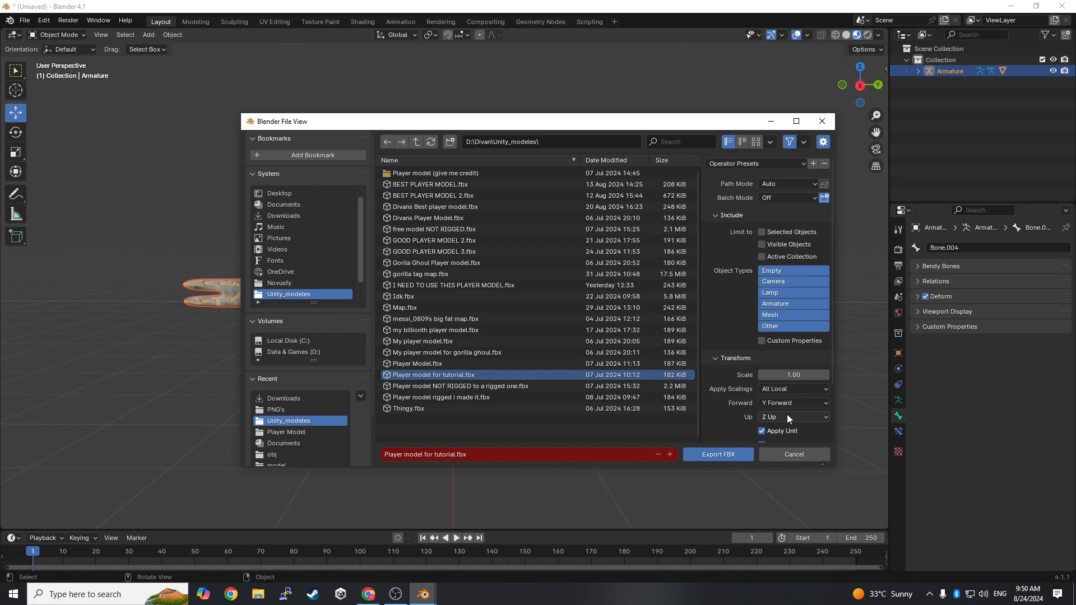
{"action": "left_click", "coordinate": [784, 415]}
{"action": "left_click", "coordinate": [766, 356]}
{"action": "left_click", "coordinate": [783, 417]}
{"action": "left_click", "coordinate": [781, 342]}
- Set the Up axis back to -Z Up and export the player model as an FBX over the existing file
{"action": "left_click", "coordinate": [782, 418]}
{"action": "left_click", "coordinate": [775, 407]}
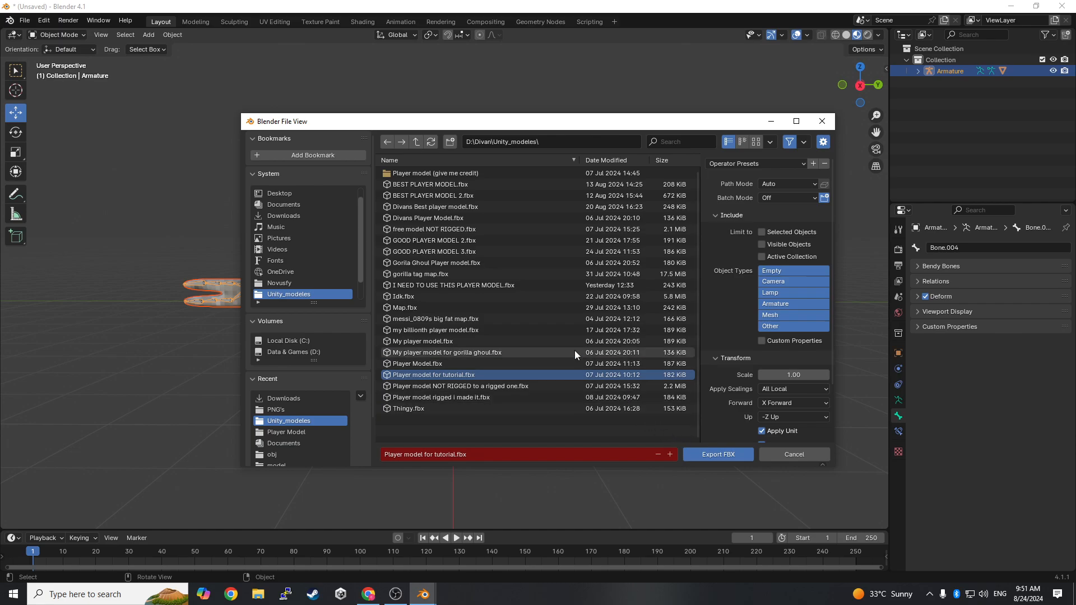
{"action": "left_click", "coordinate": [718, 456]}
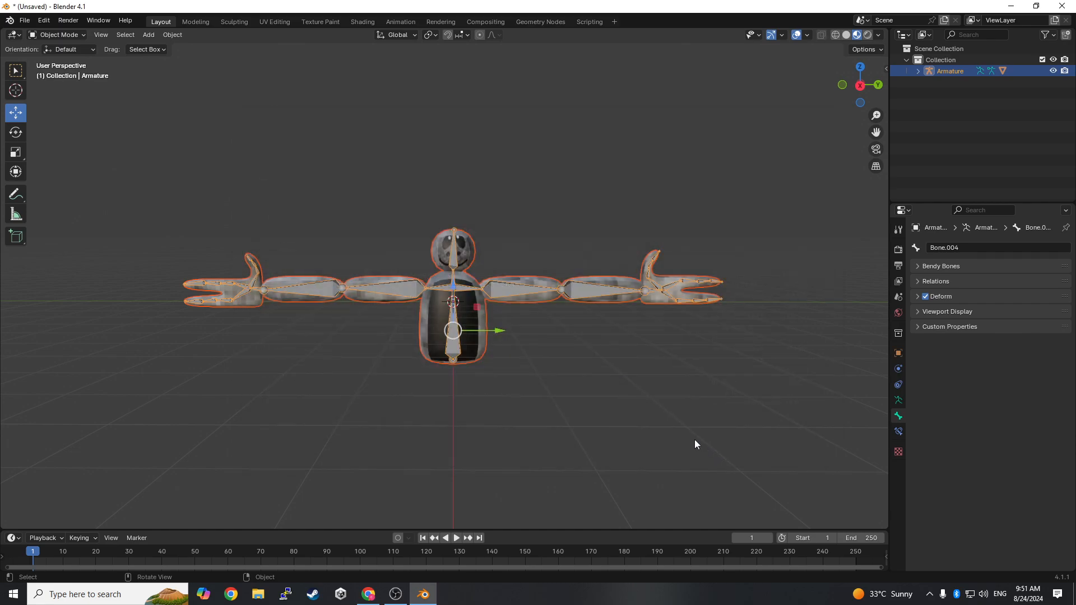
{"action": "scroll", "coordinate": [485, 403], "scroll_direction": "down", "scroll_amount": 5}
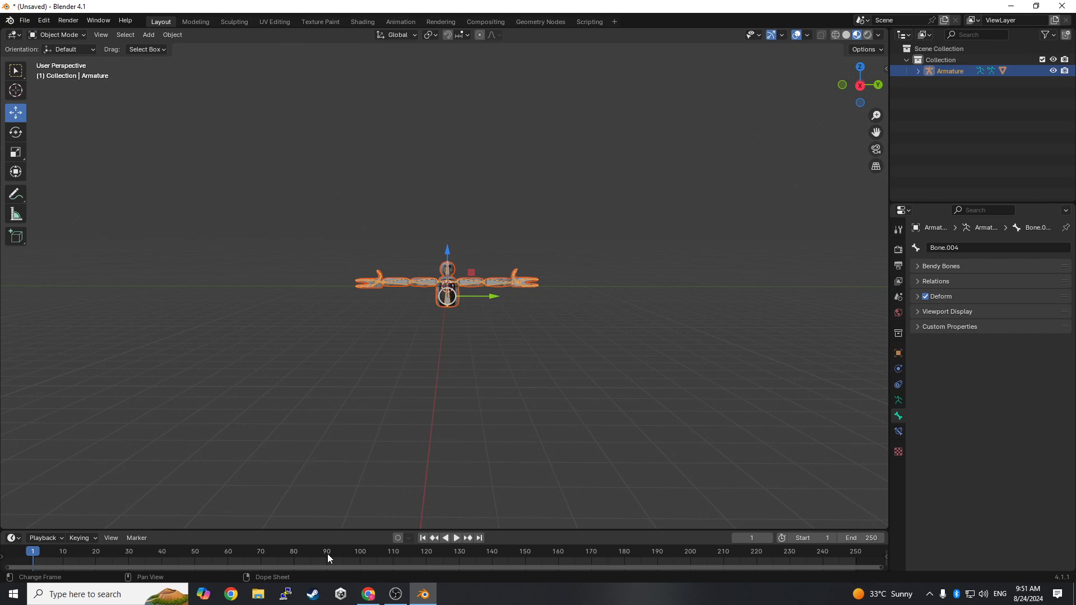
- Switch to Unity Hub, look through the list of projects, and return to Blender
{"action": "left_click", "coordinate": [342, 595]}
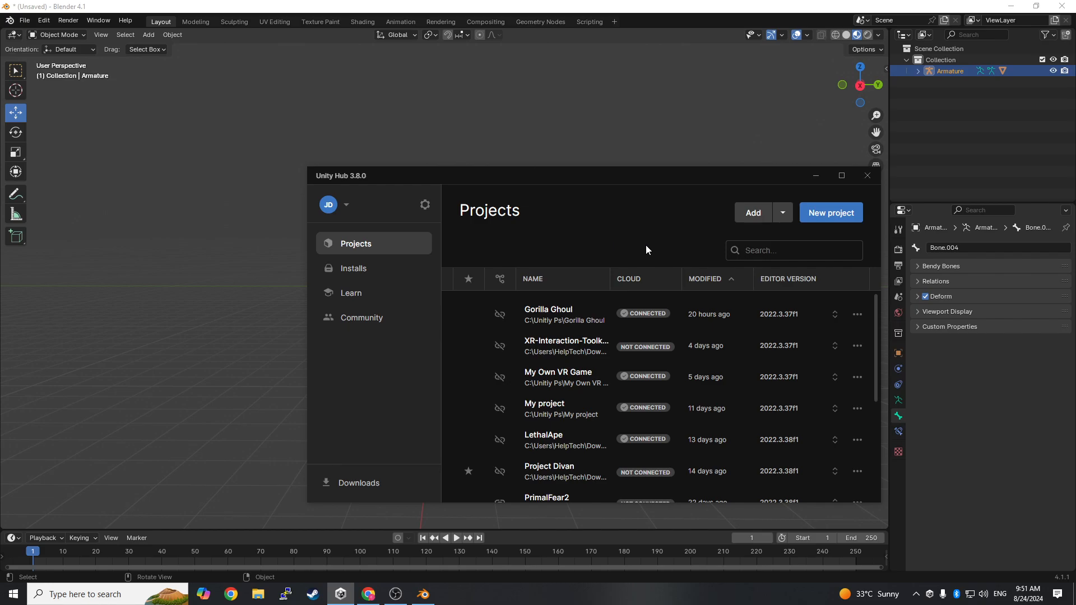
{"action": "scroll", "coordinate": [656, 376], "scroll_direction": "down", "scroll_amount": 1}
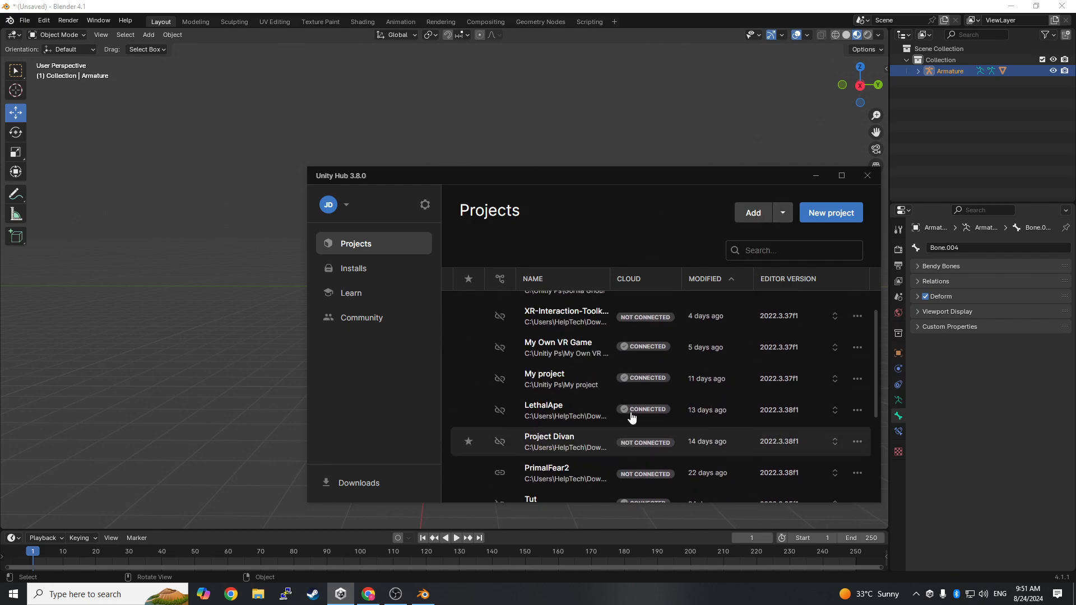
{"action": "scroll", "coordinate": [751, 409], "scroll_direction": "up", "scroll_amount": 1}
{"action": "scroll", "coordinate": [785, 448], "scroll_direction": "down", "scroll_amount": 4}
{"action": "scroll", "coordinate": [789, 458], "scroll_direction": "up", "scroll_amount": 5}
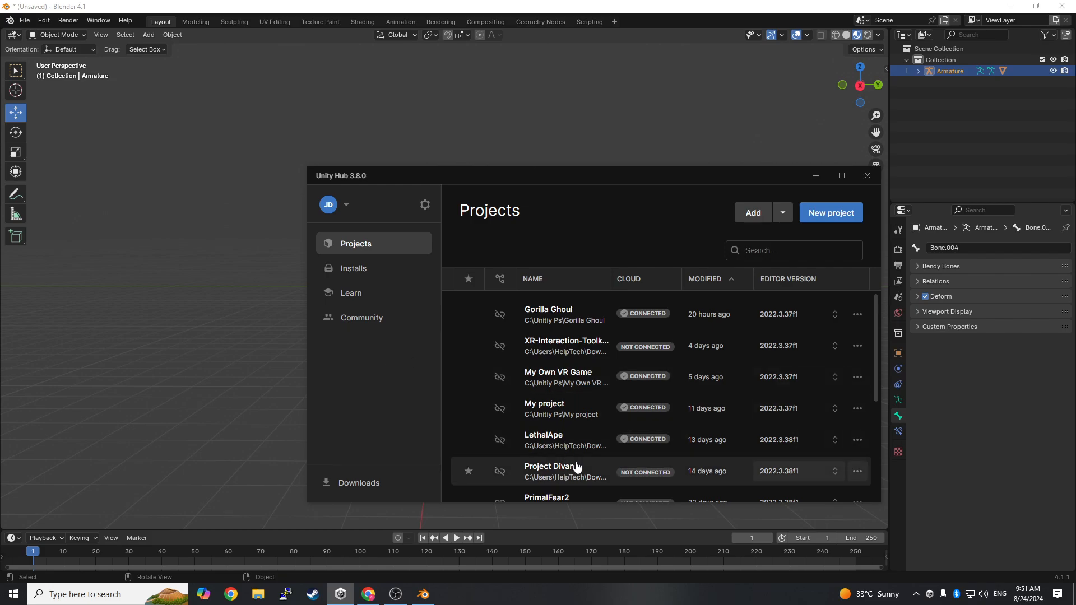
{"action": "scroll", "coordinate": [680, 312], "scroll_direction": "down", "scroll_amount": 4}
{"action": "scroll", "coordinate": [673, 309], "scroll_direction": "up", "scroll_amount": 5}
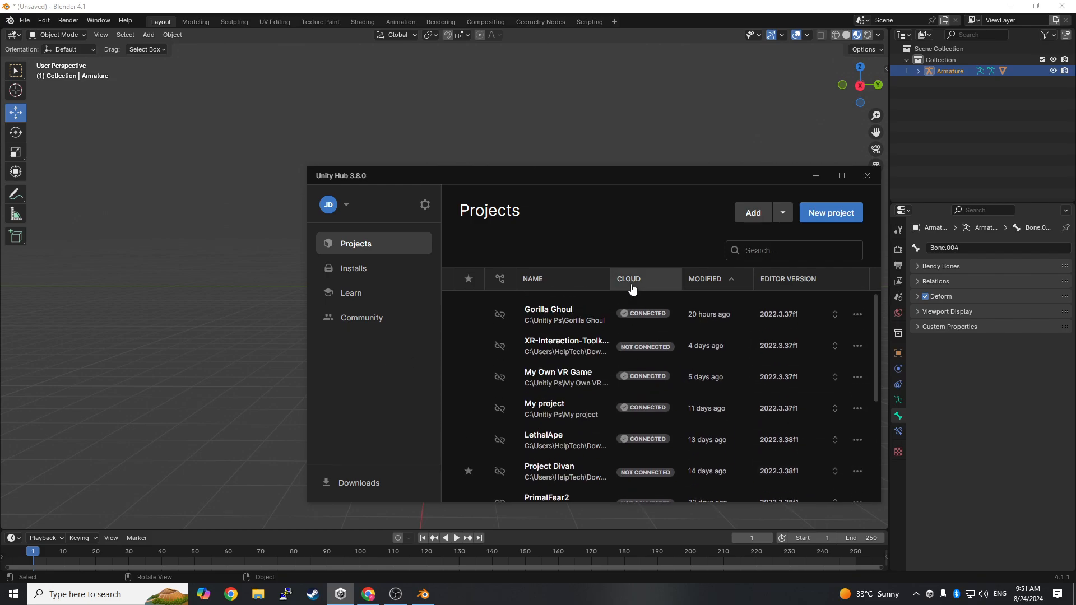
{"action": "scroll", "coordinate": [615, 382], "scroll_direction": "down", "scroll_amount": 4}
{"action": "scroll", "coordinate": [614, 376], "scroll_direction": "up", "scroll_amount": 4}
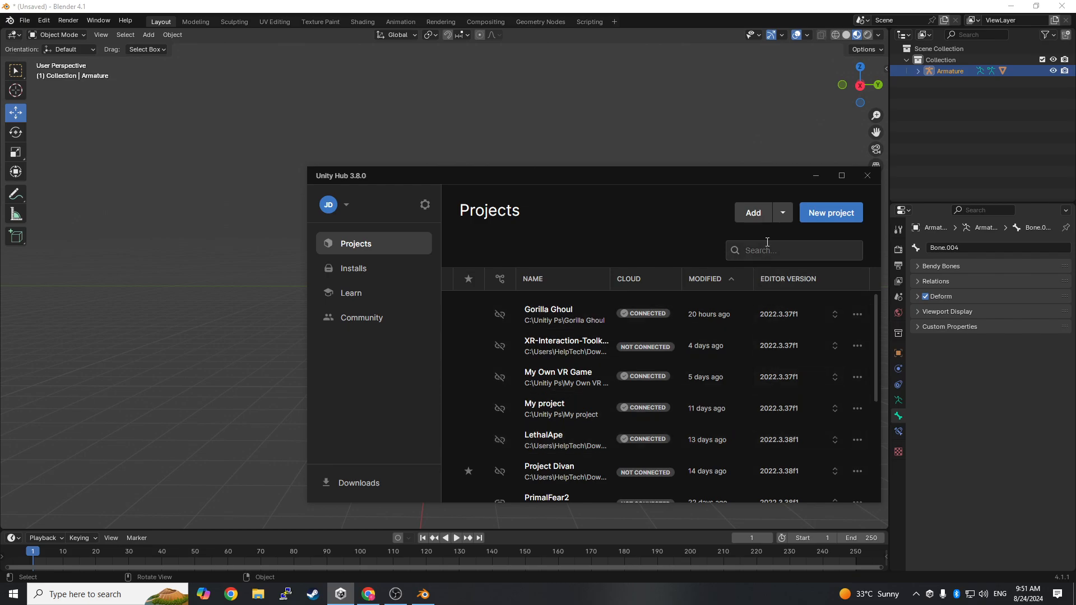
{"action": "left_click", "coordinate": [816, 170]}
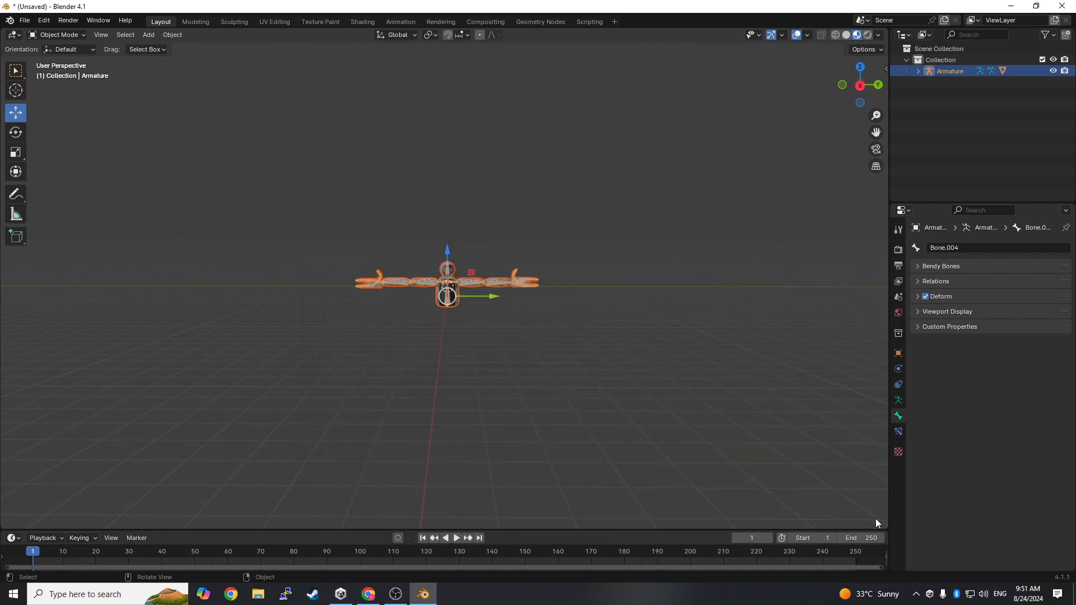